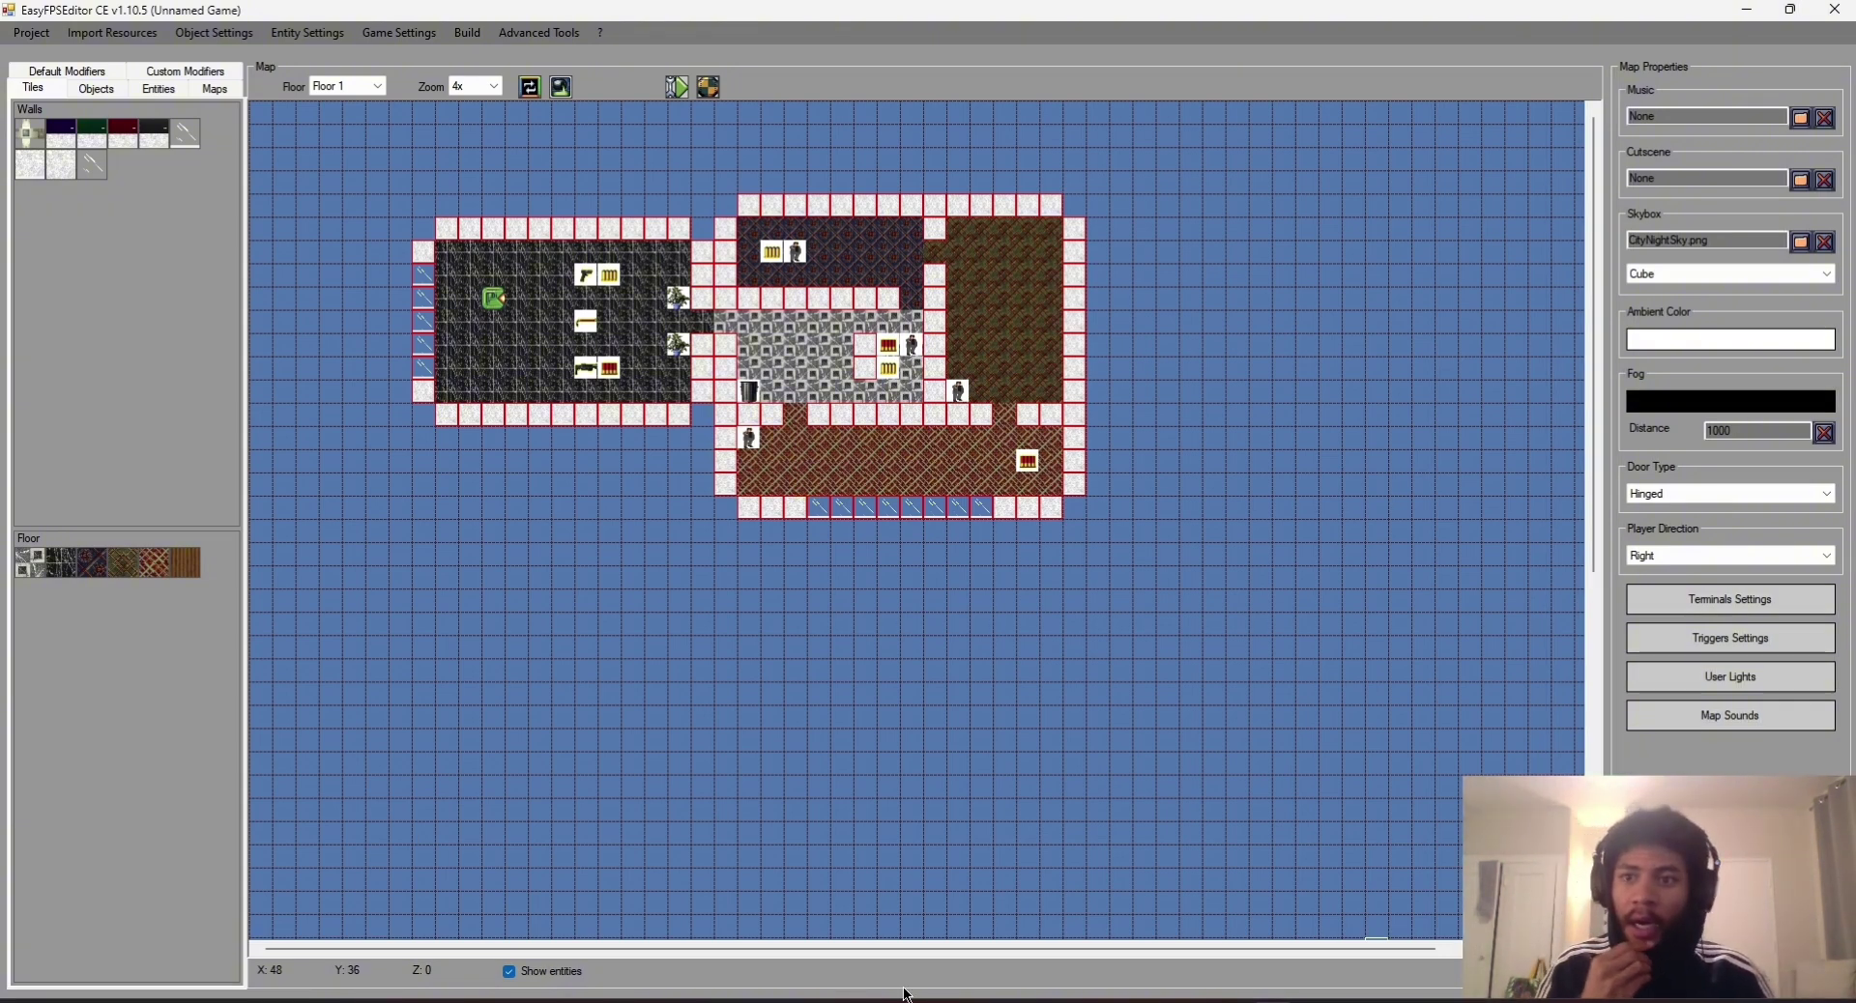
Step: Open the Import Resources menu in the menu bar
click(106, 33)
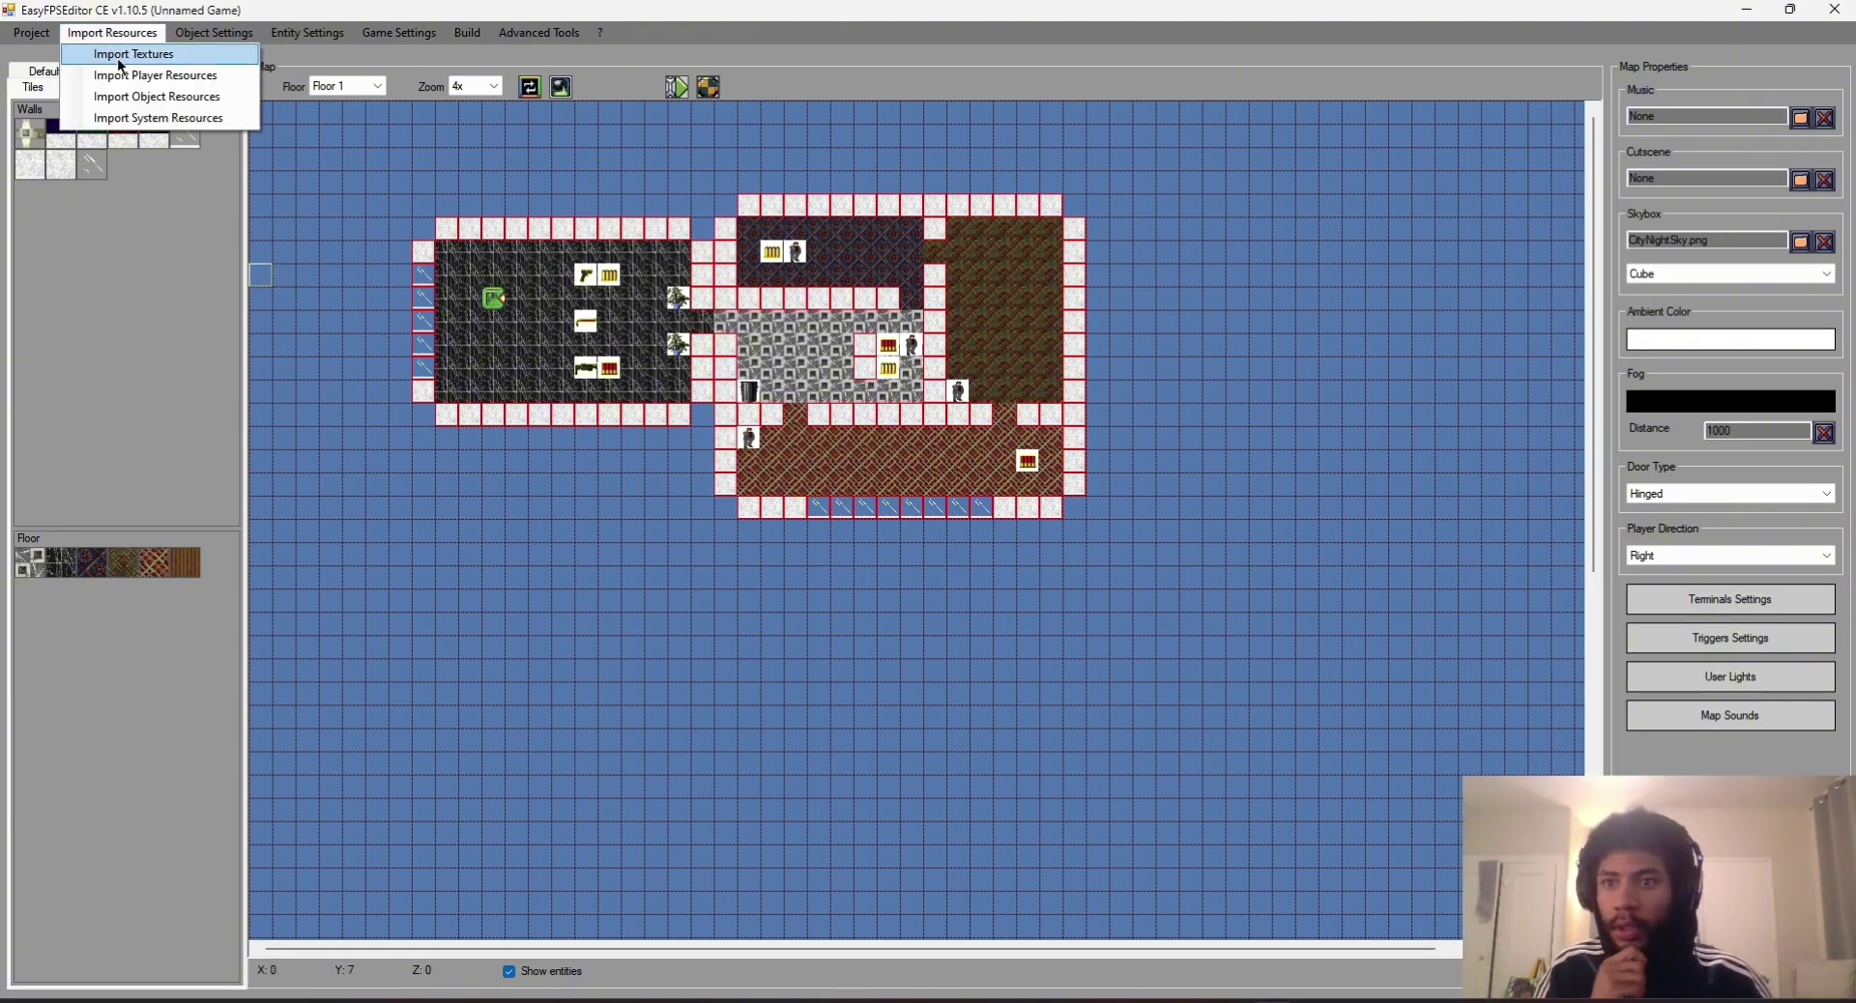
Step: Import muck1–muck5 PNGs from Downloads\assets\assets\animated textures\muck as floor textures
click(104, 54)
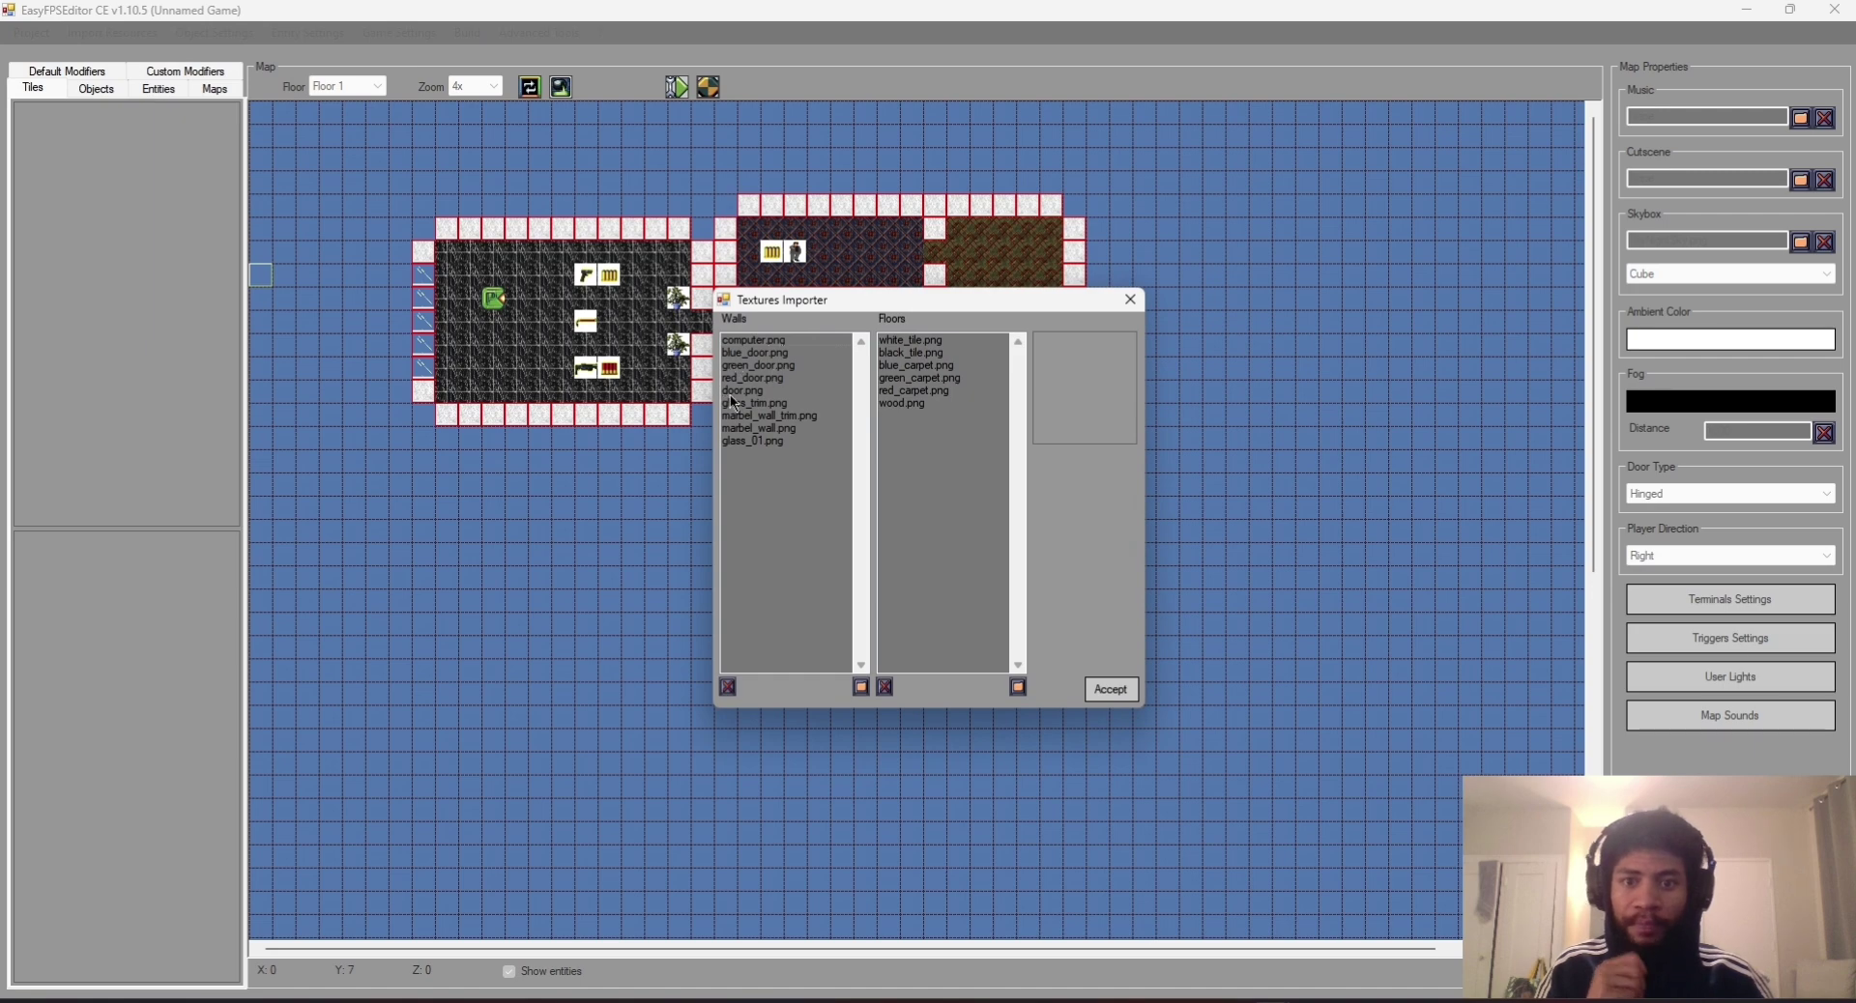
click(1018, 688)
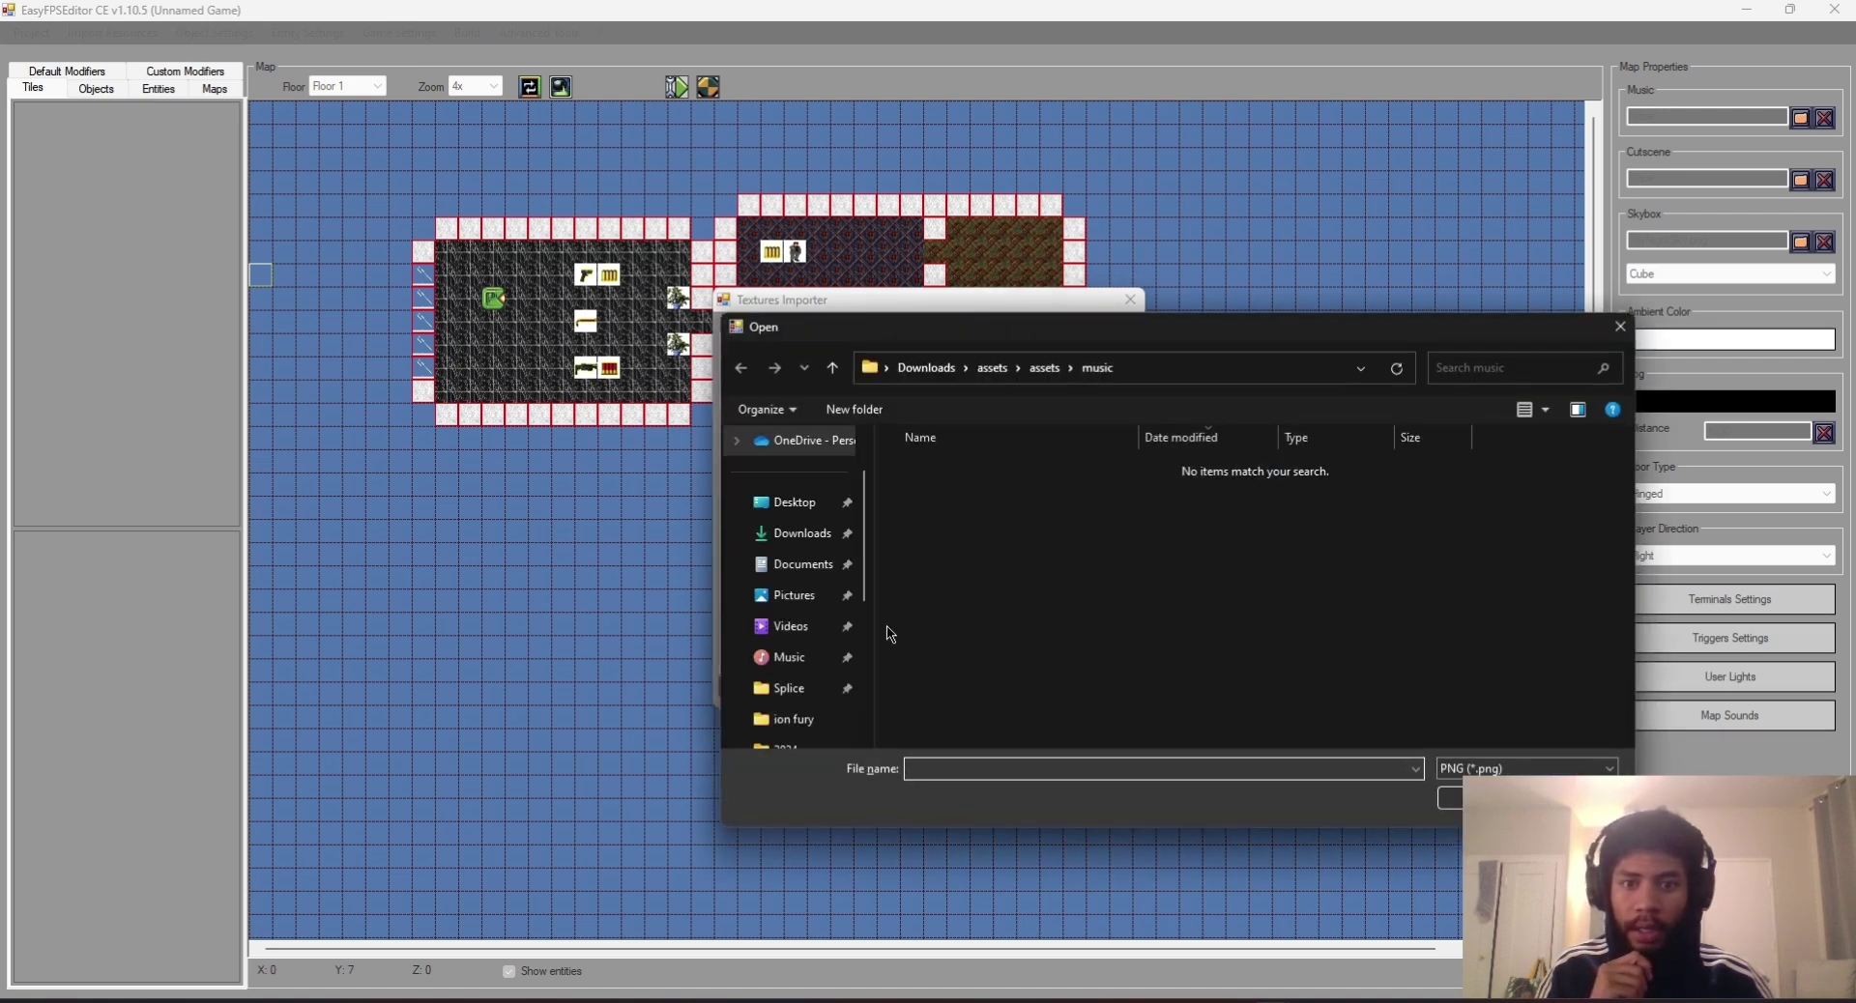
click(797, 537)
double_click(1191, 492)
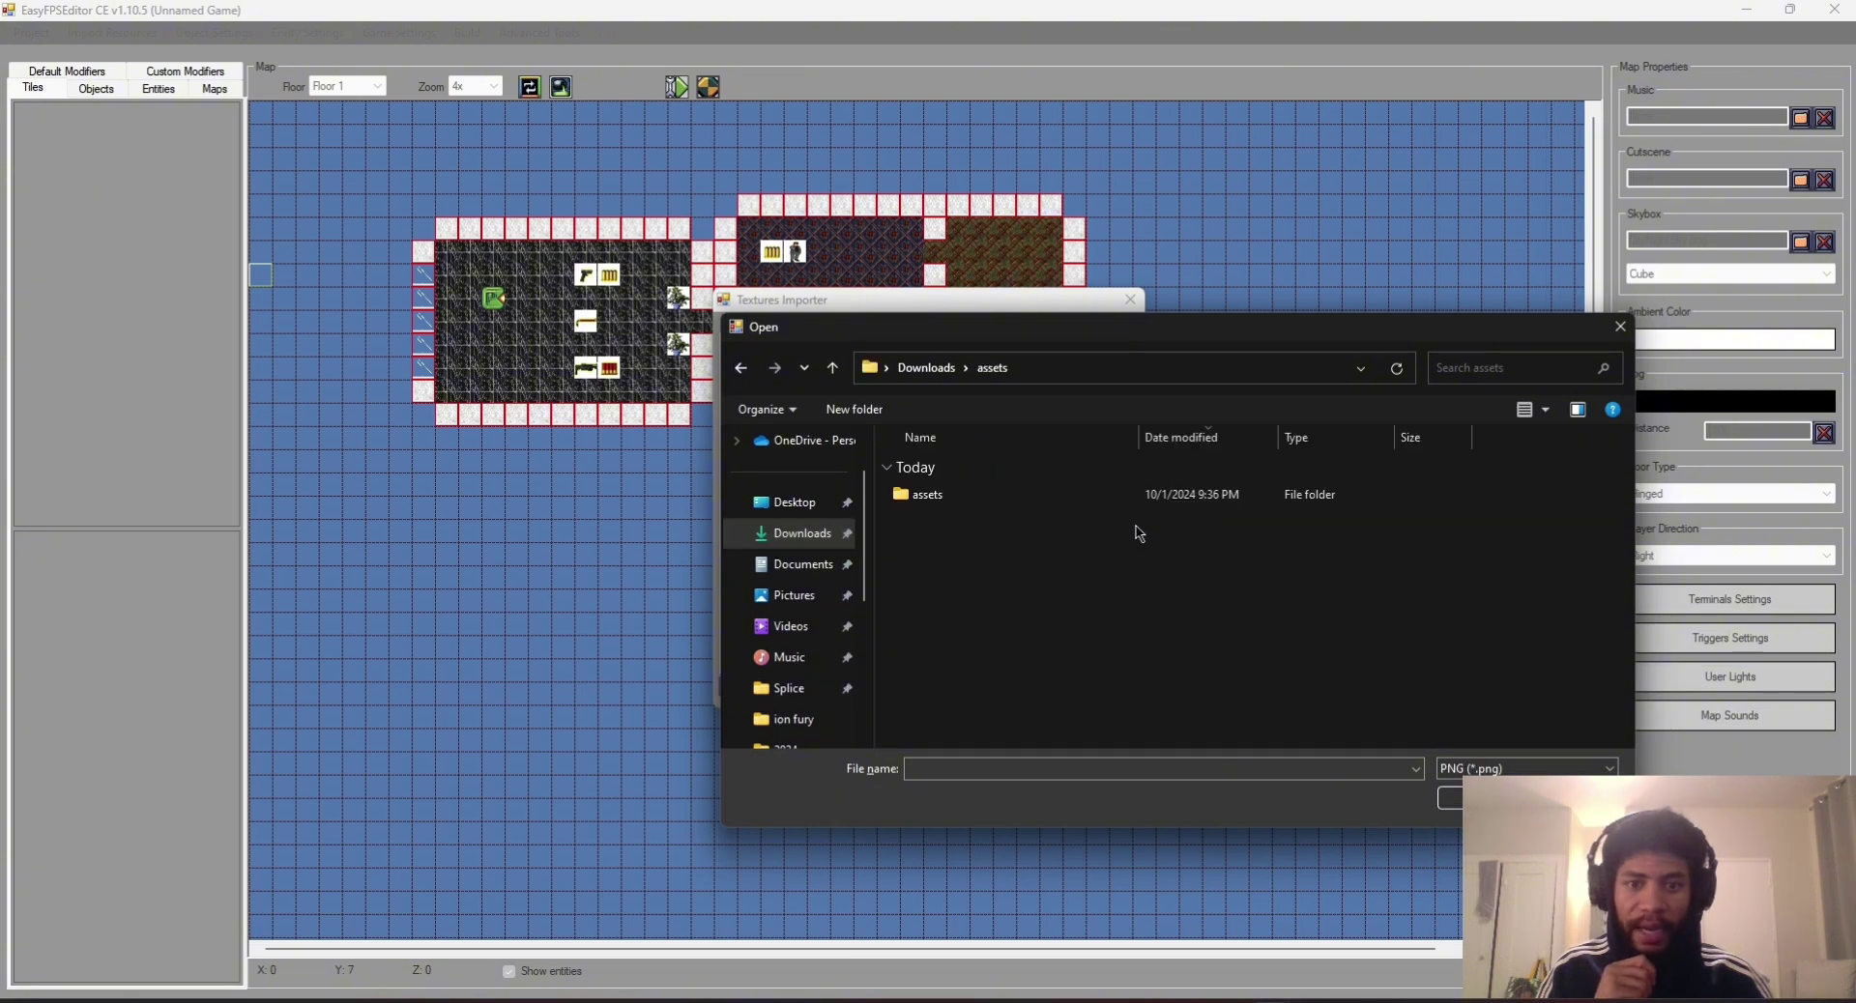
double_click(942, 493)
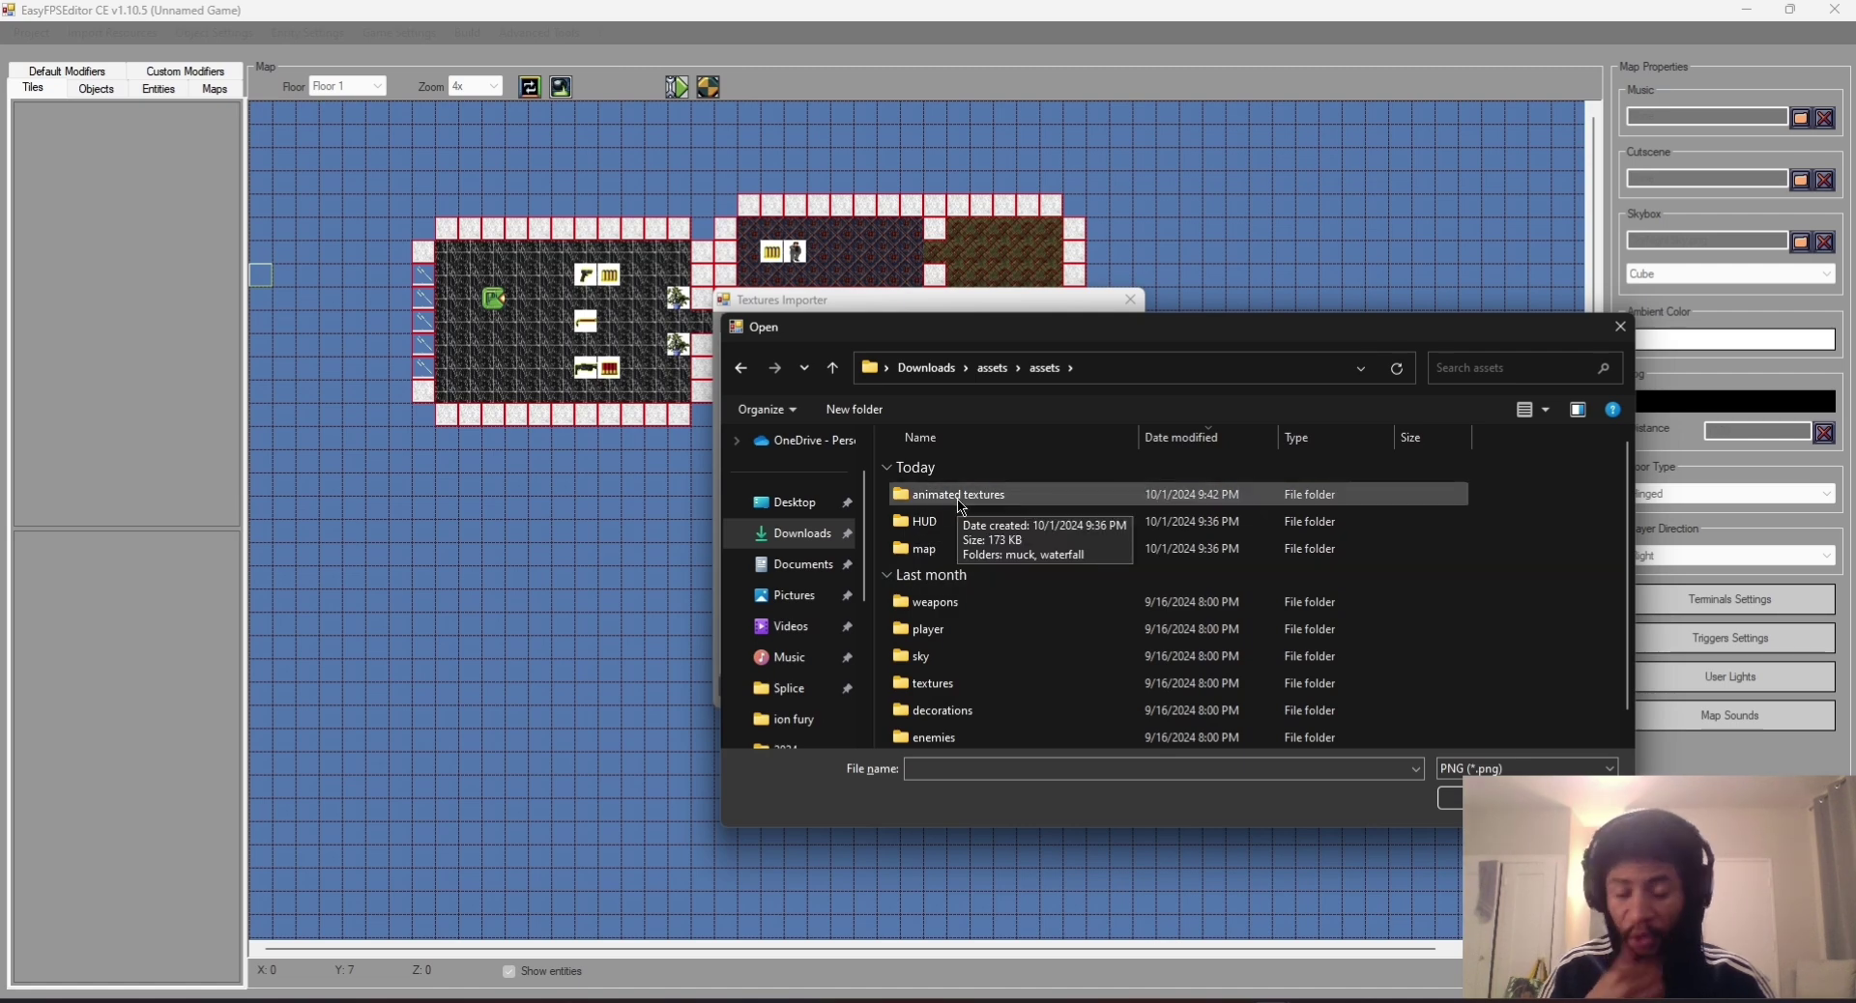
double_click(962, 503)
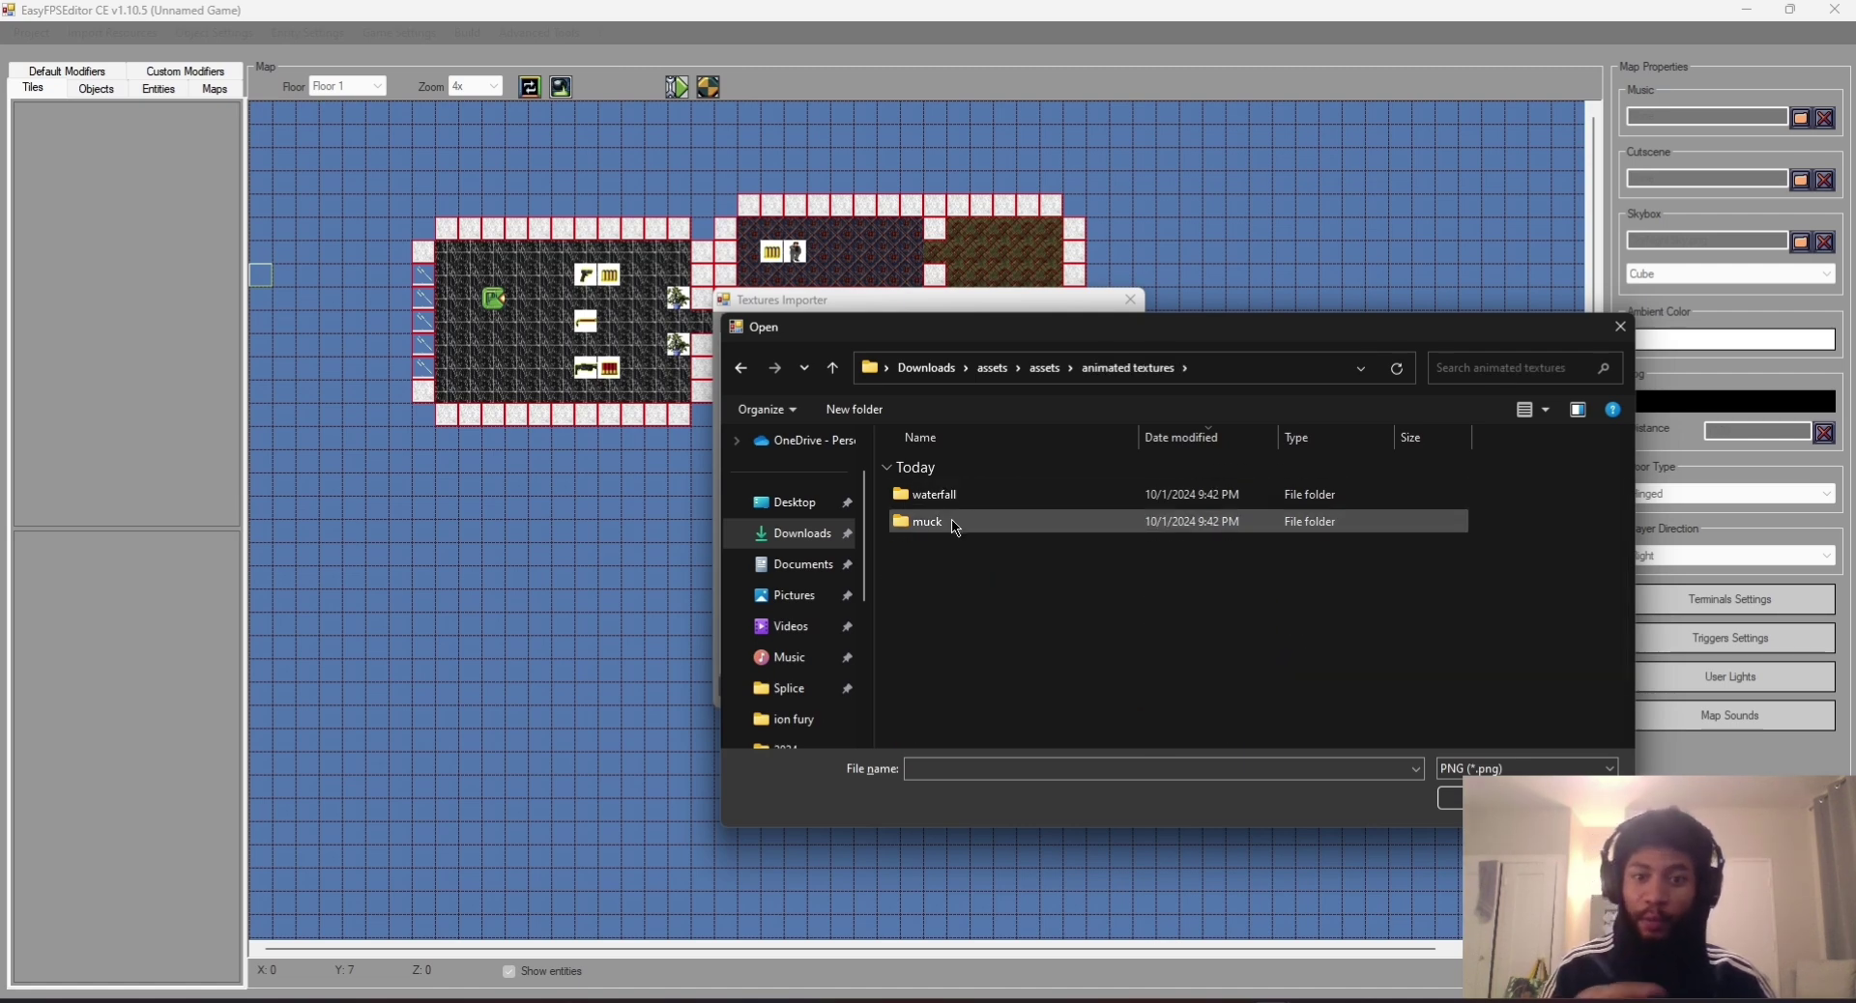
double_click(955, 528)
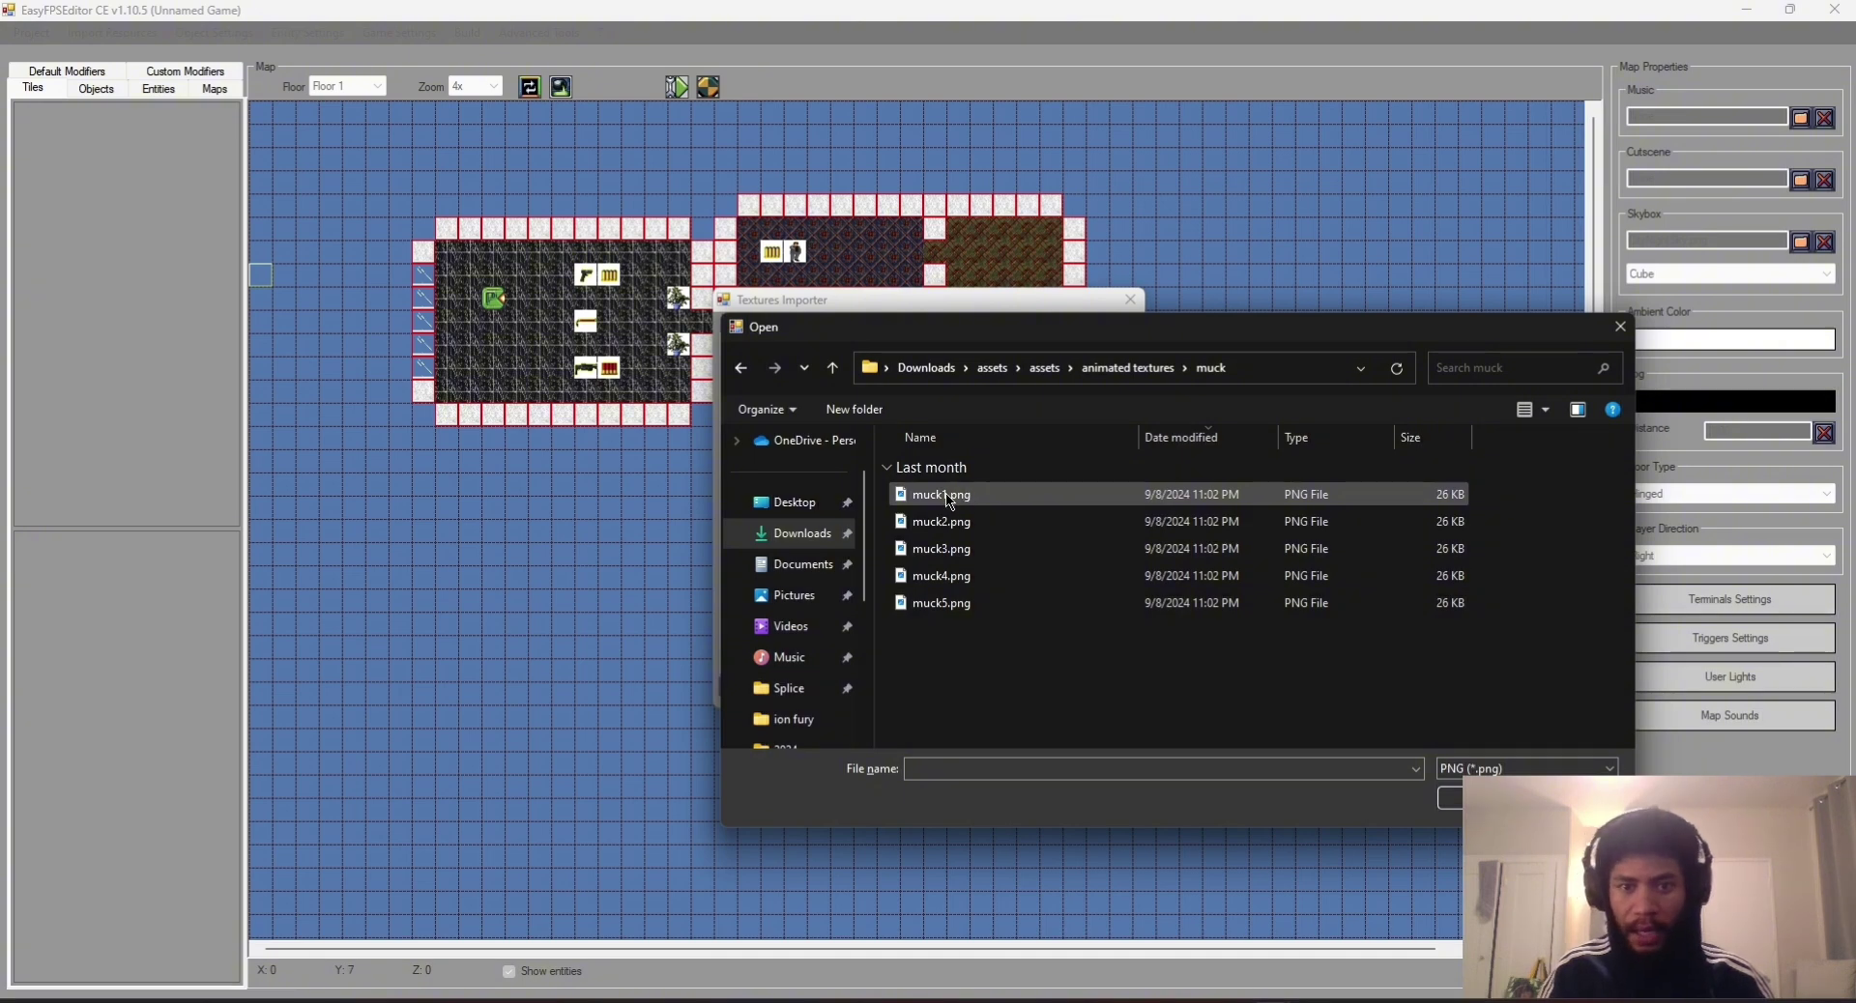
key(ctrl+a)
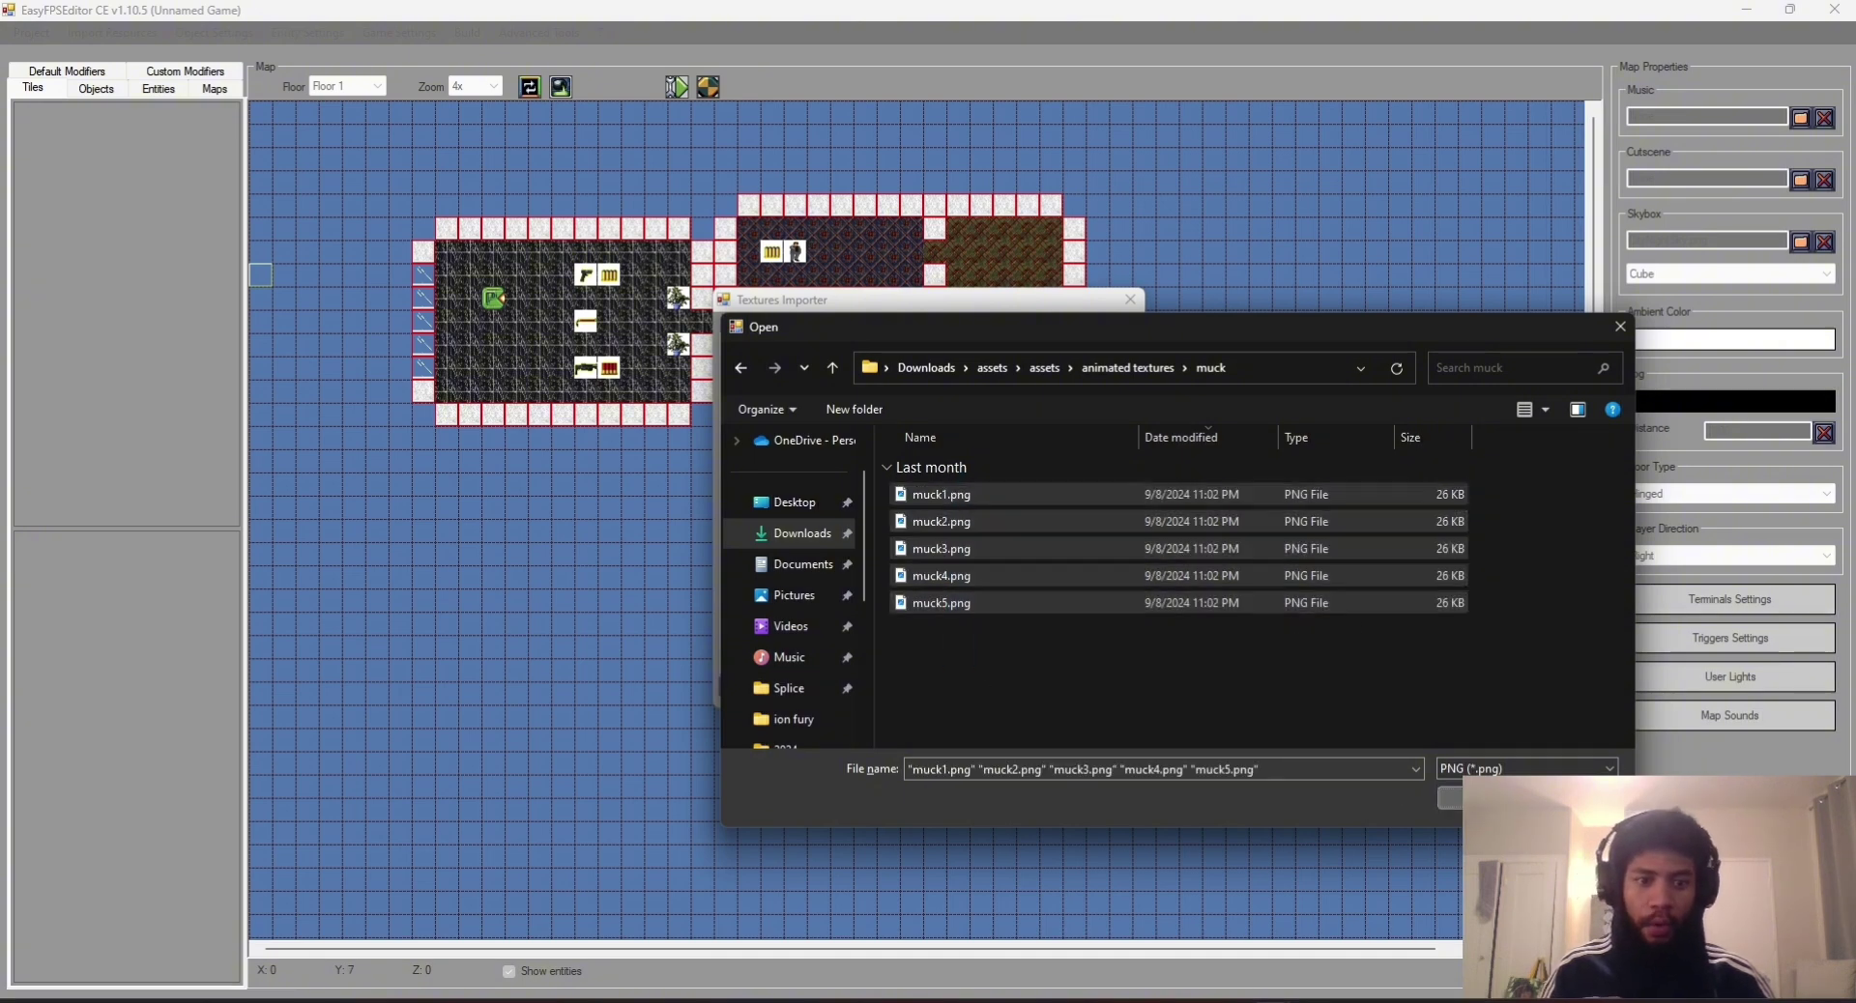
key(Return)
click(1112, 689)
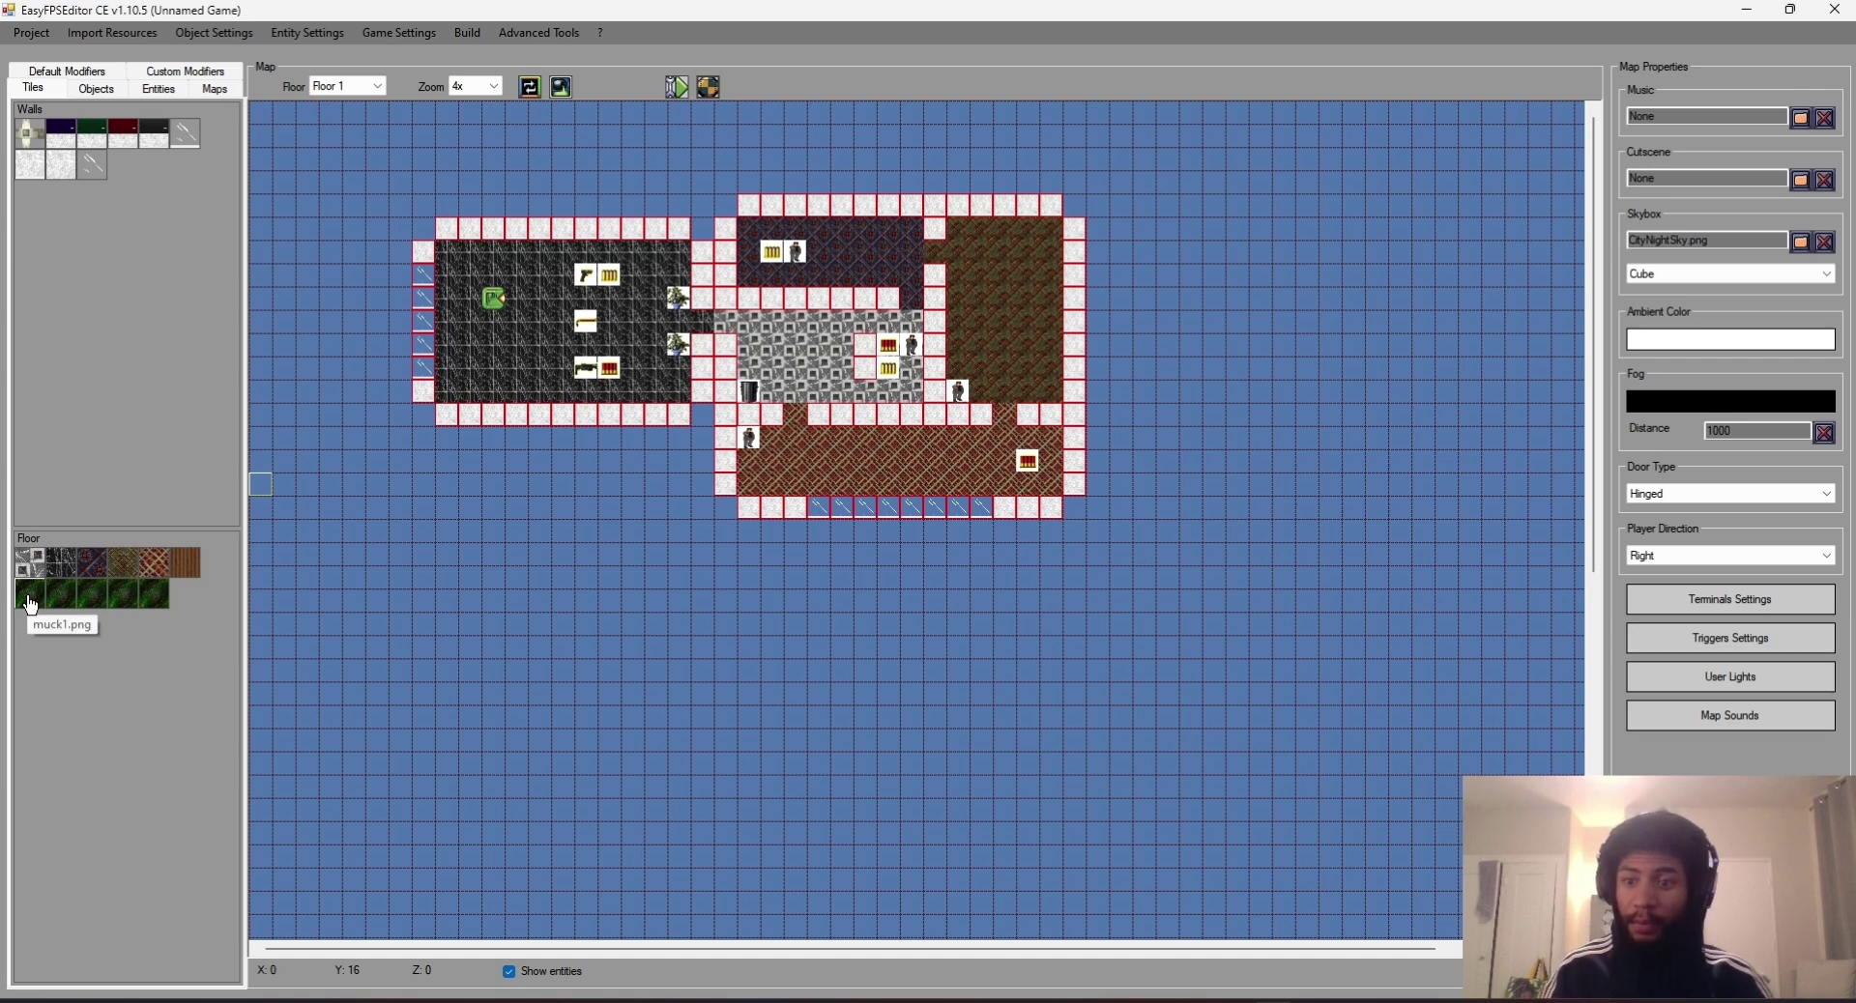
Step: Select the muck3 and muck5 floor tiles, then bring up the Advanced Tools list
click(138, 605)
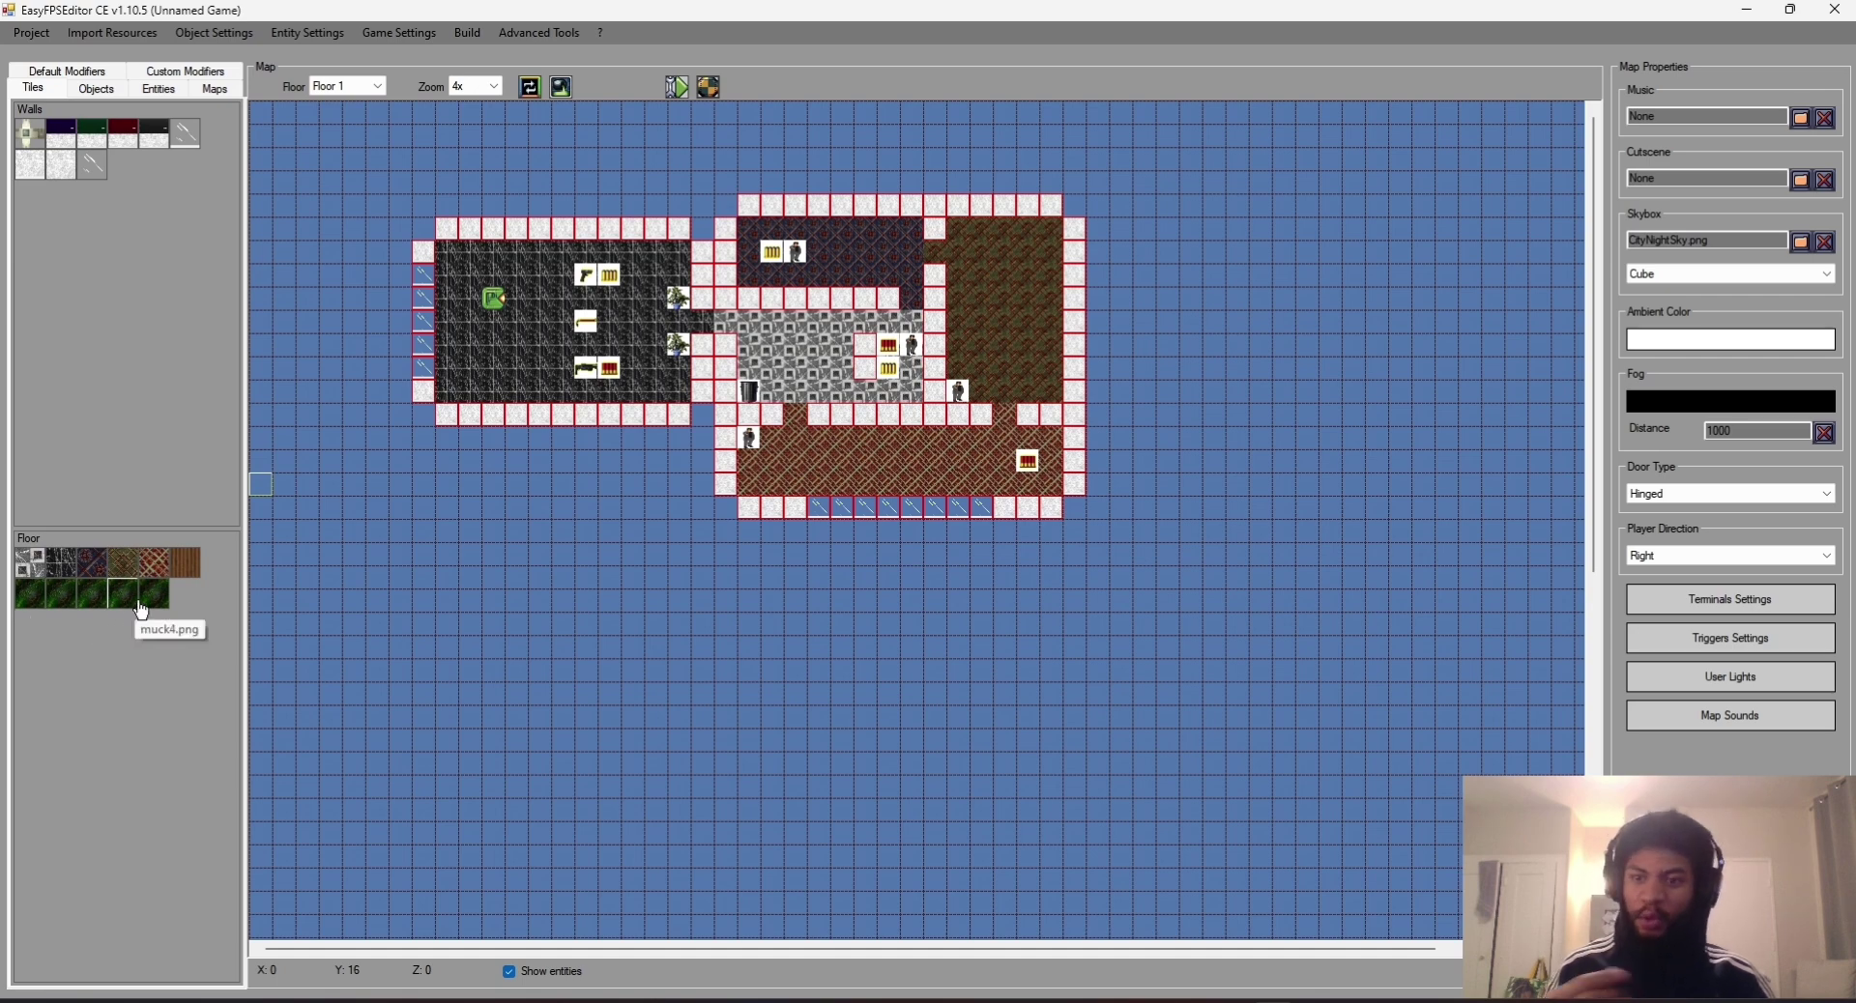
click(155, 611)
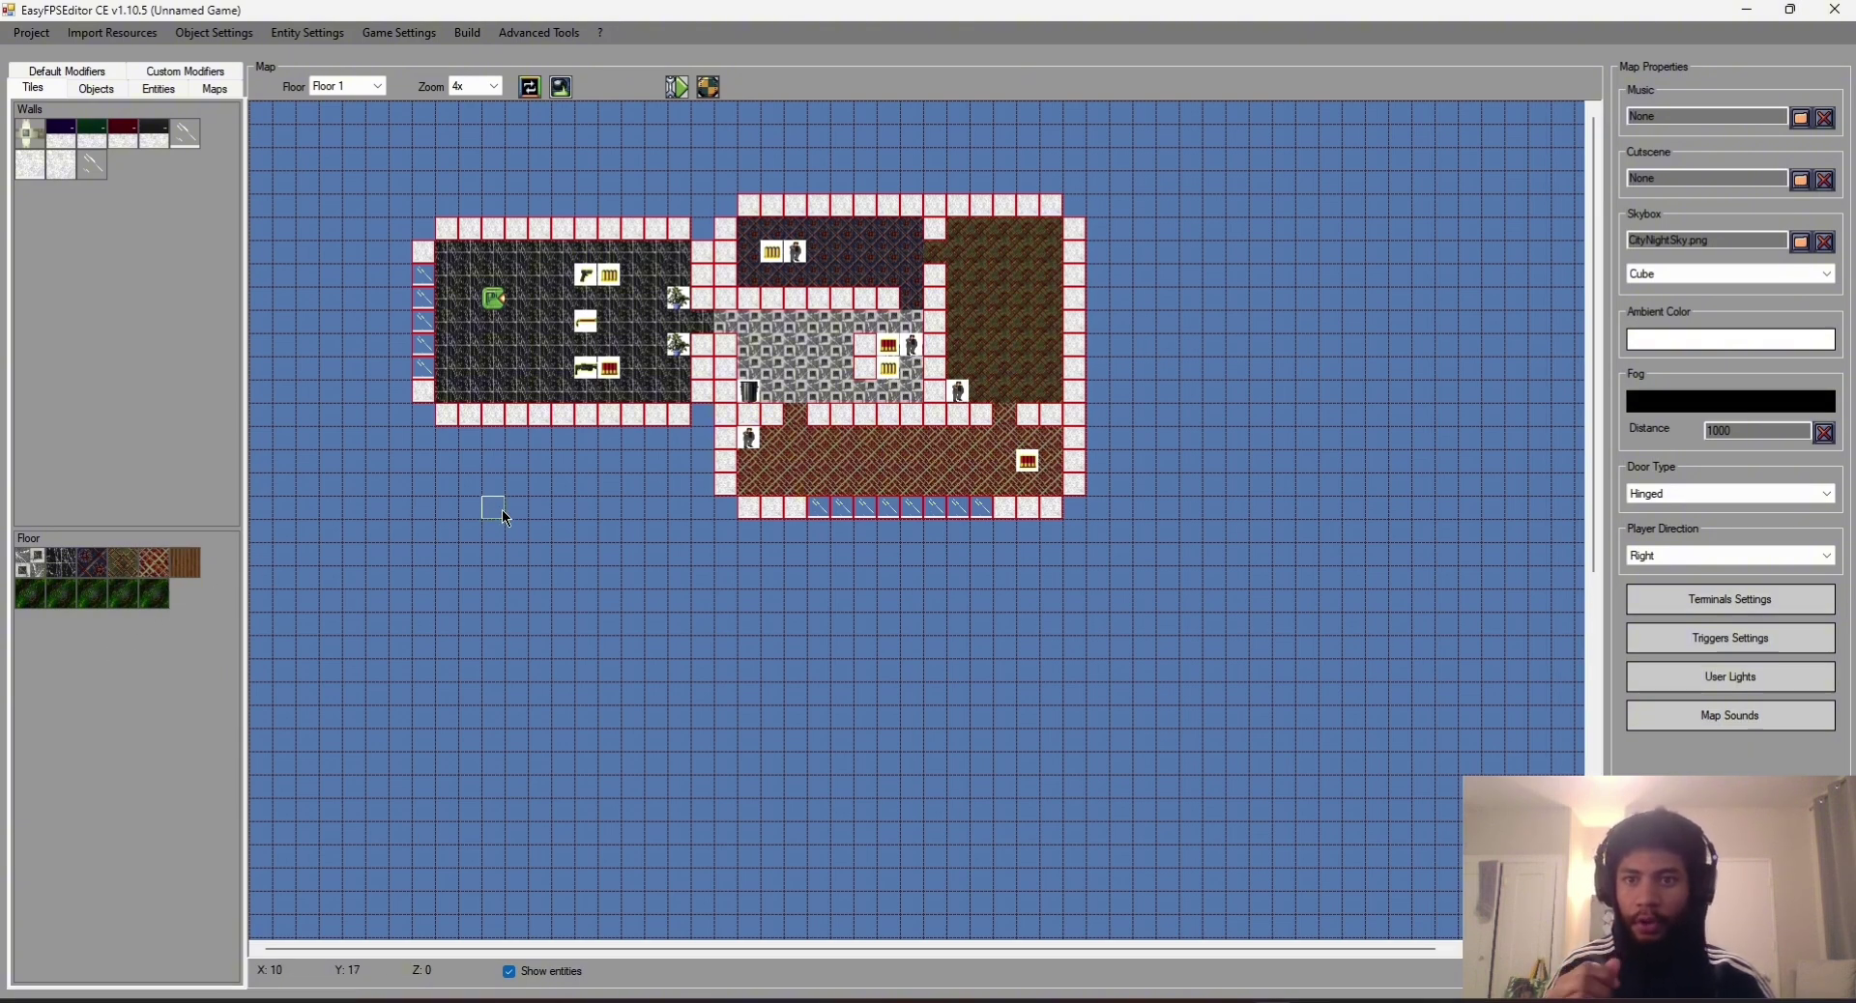
click(244, 35)
mouse_move(551, 43)
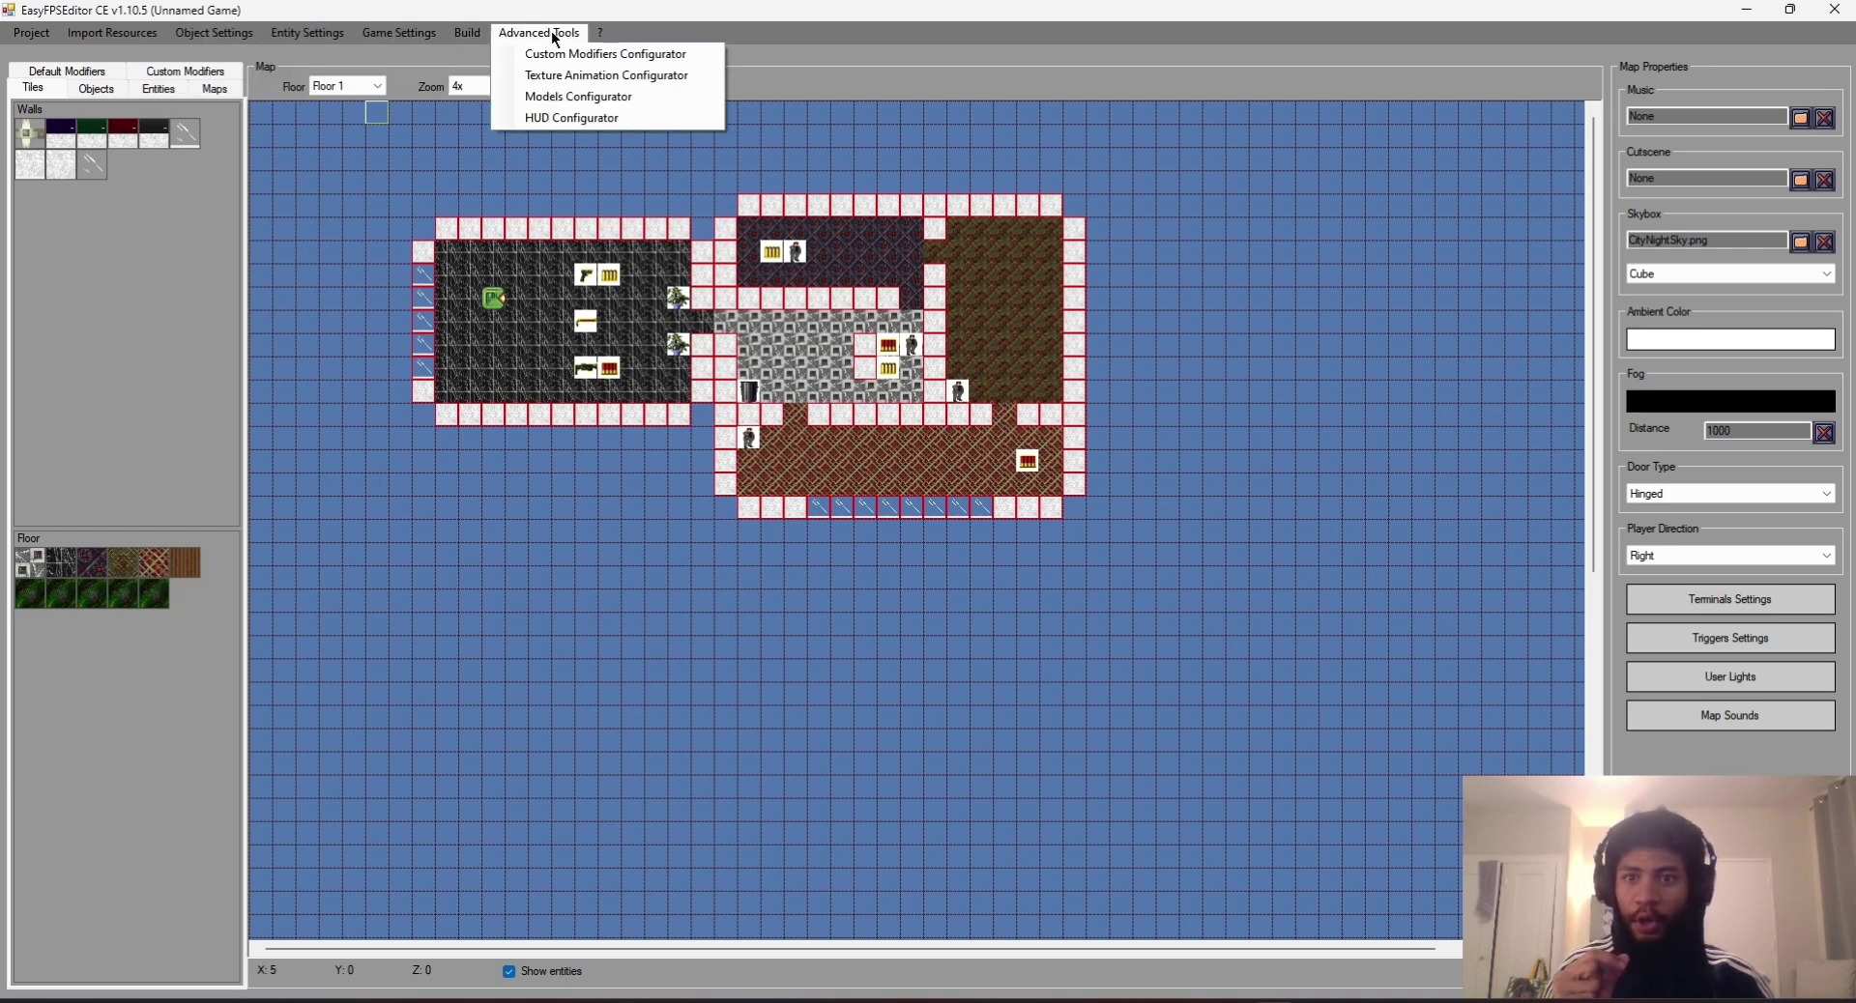
Step: Open the Texture Animation Configurator and add muck1 as an animated texture
click(570, 77)
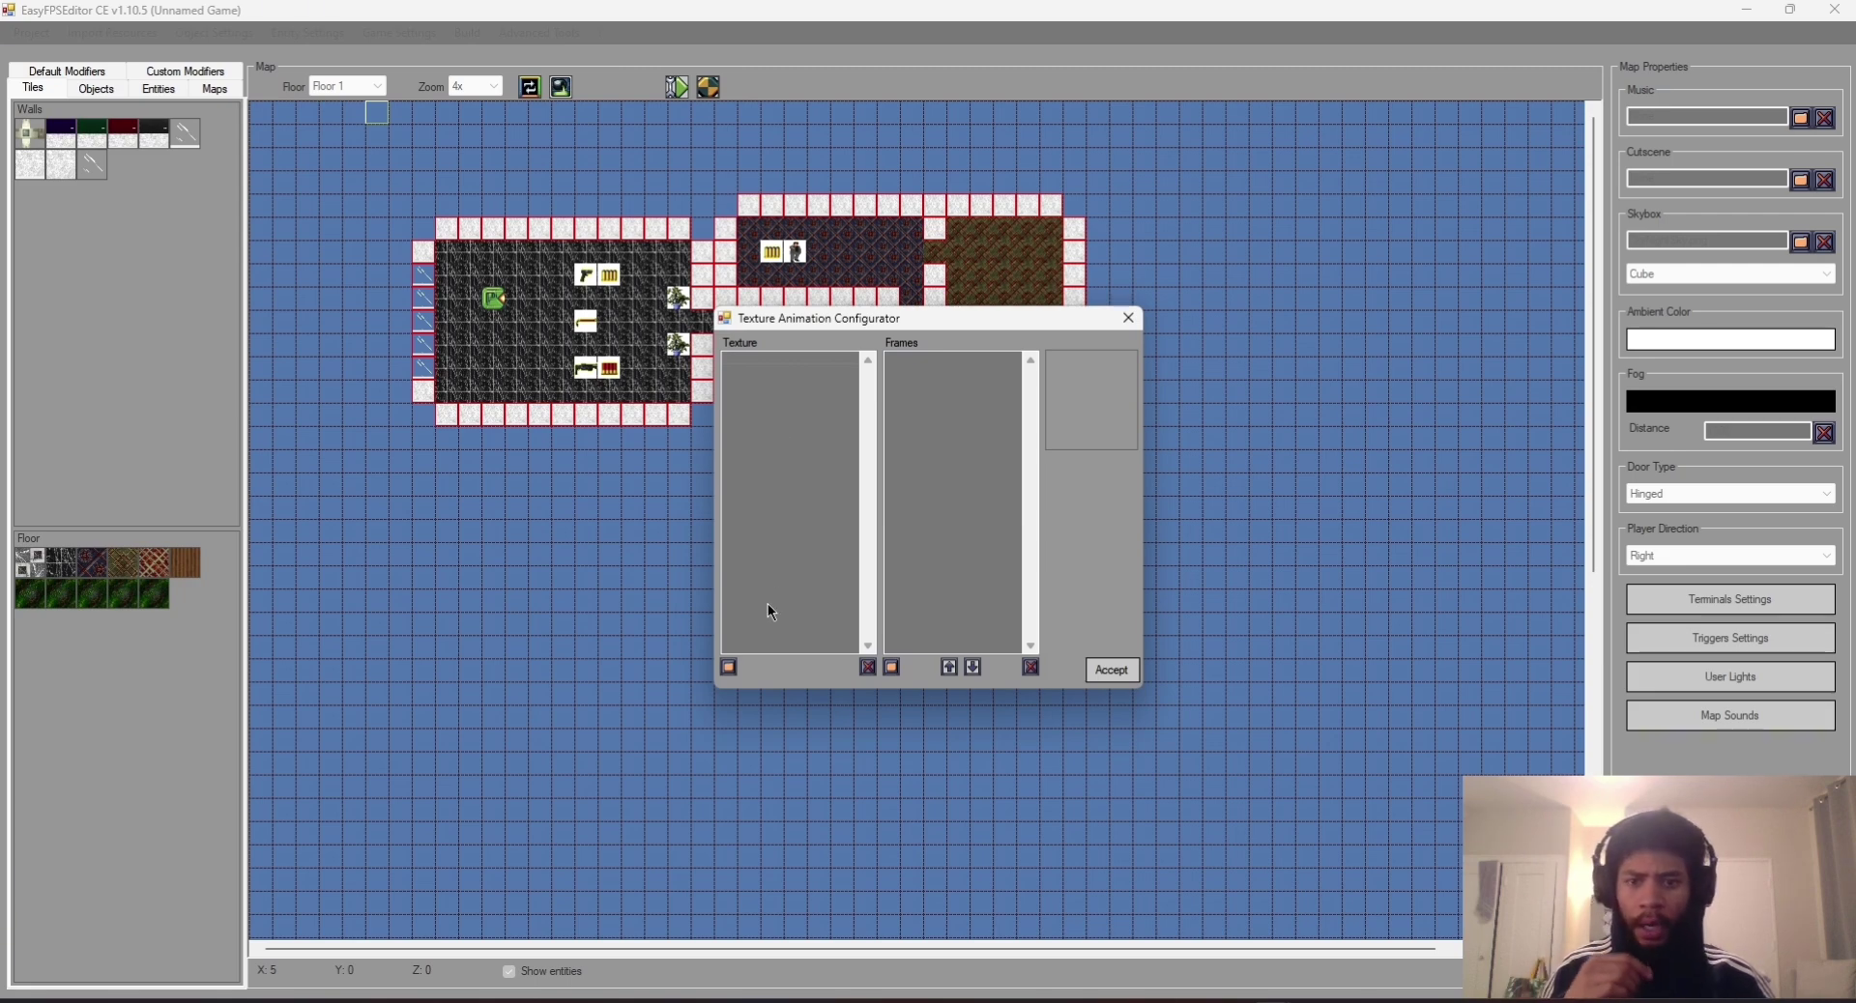
click(729, 667)
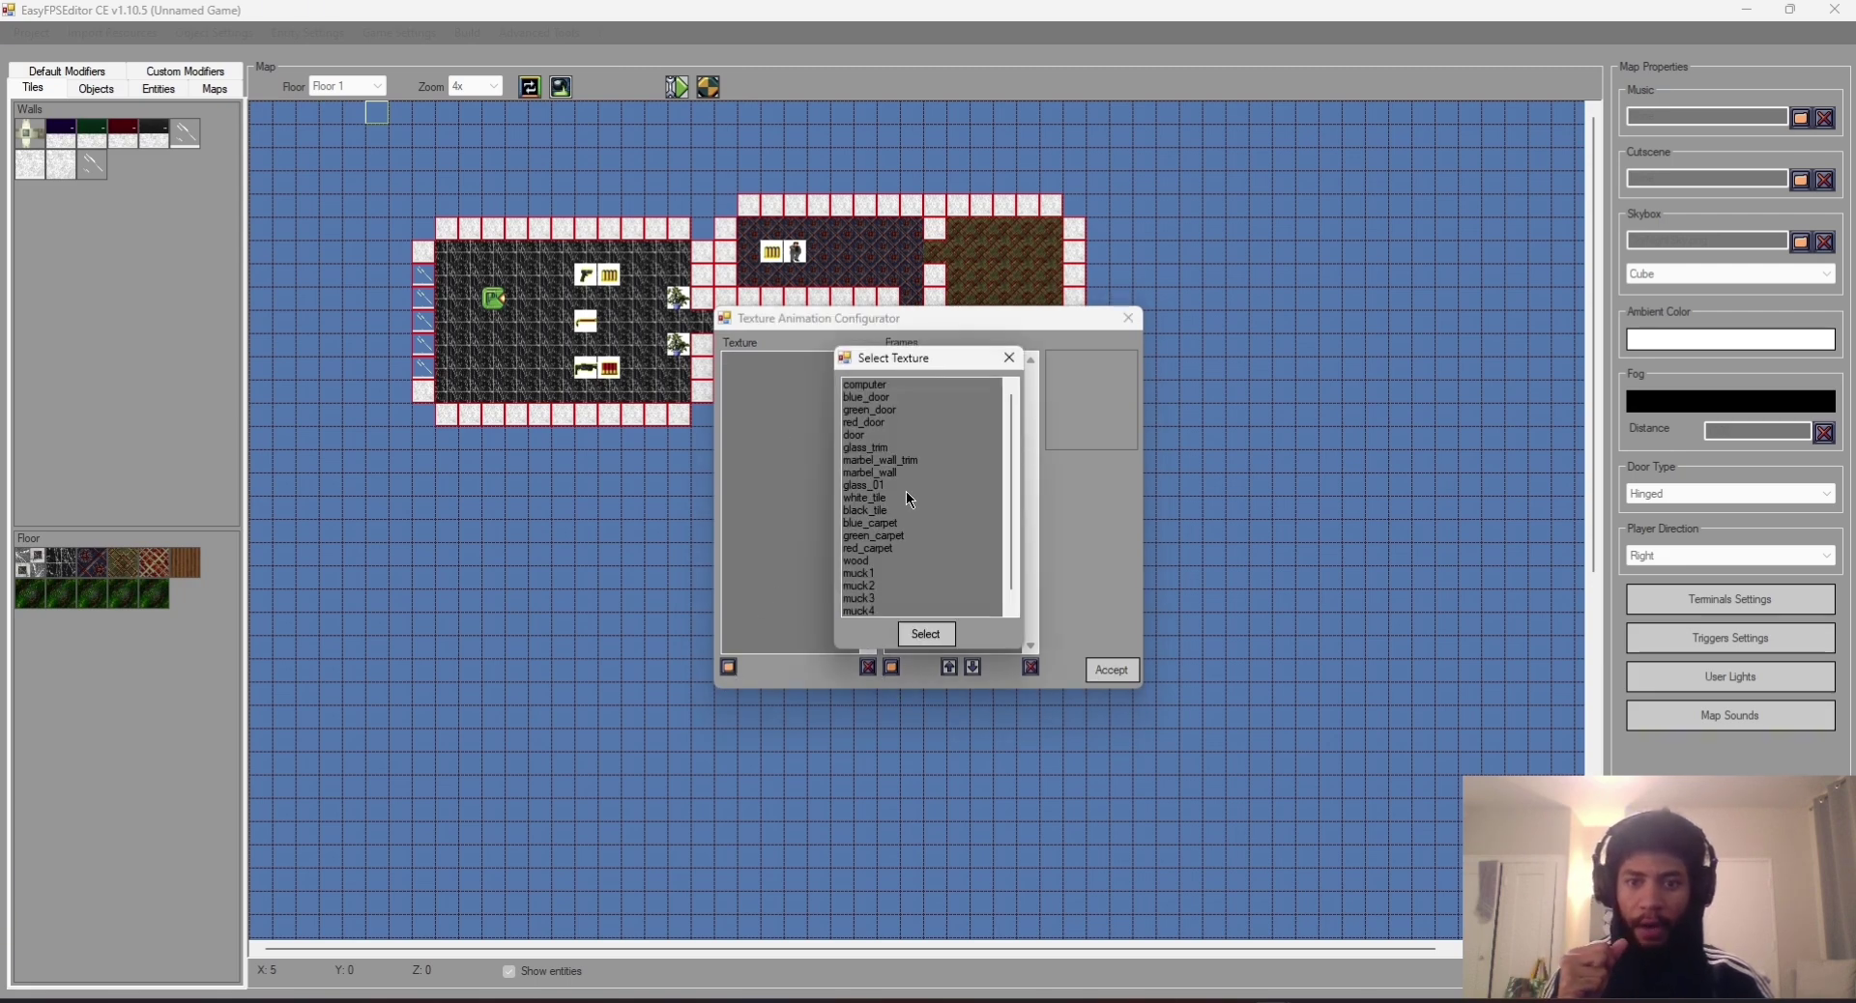
scroll(875, 551, up, 1)
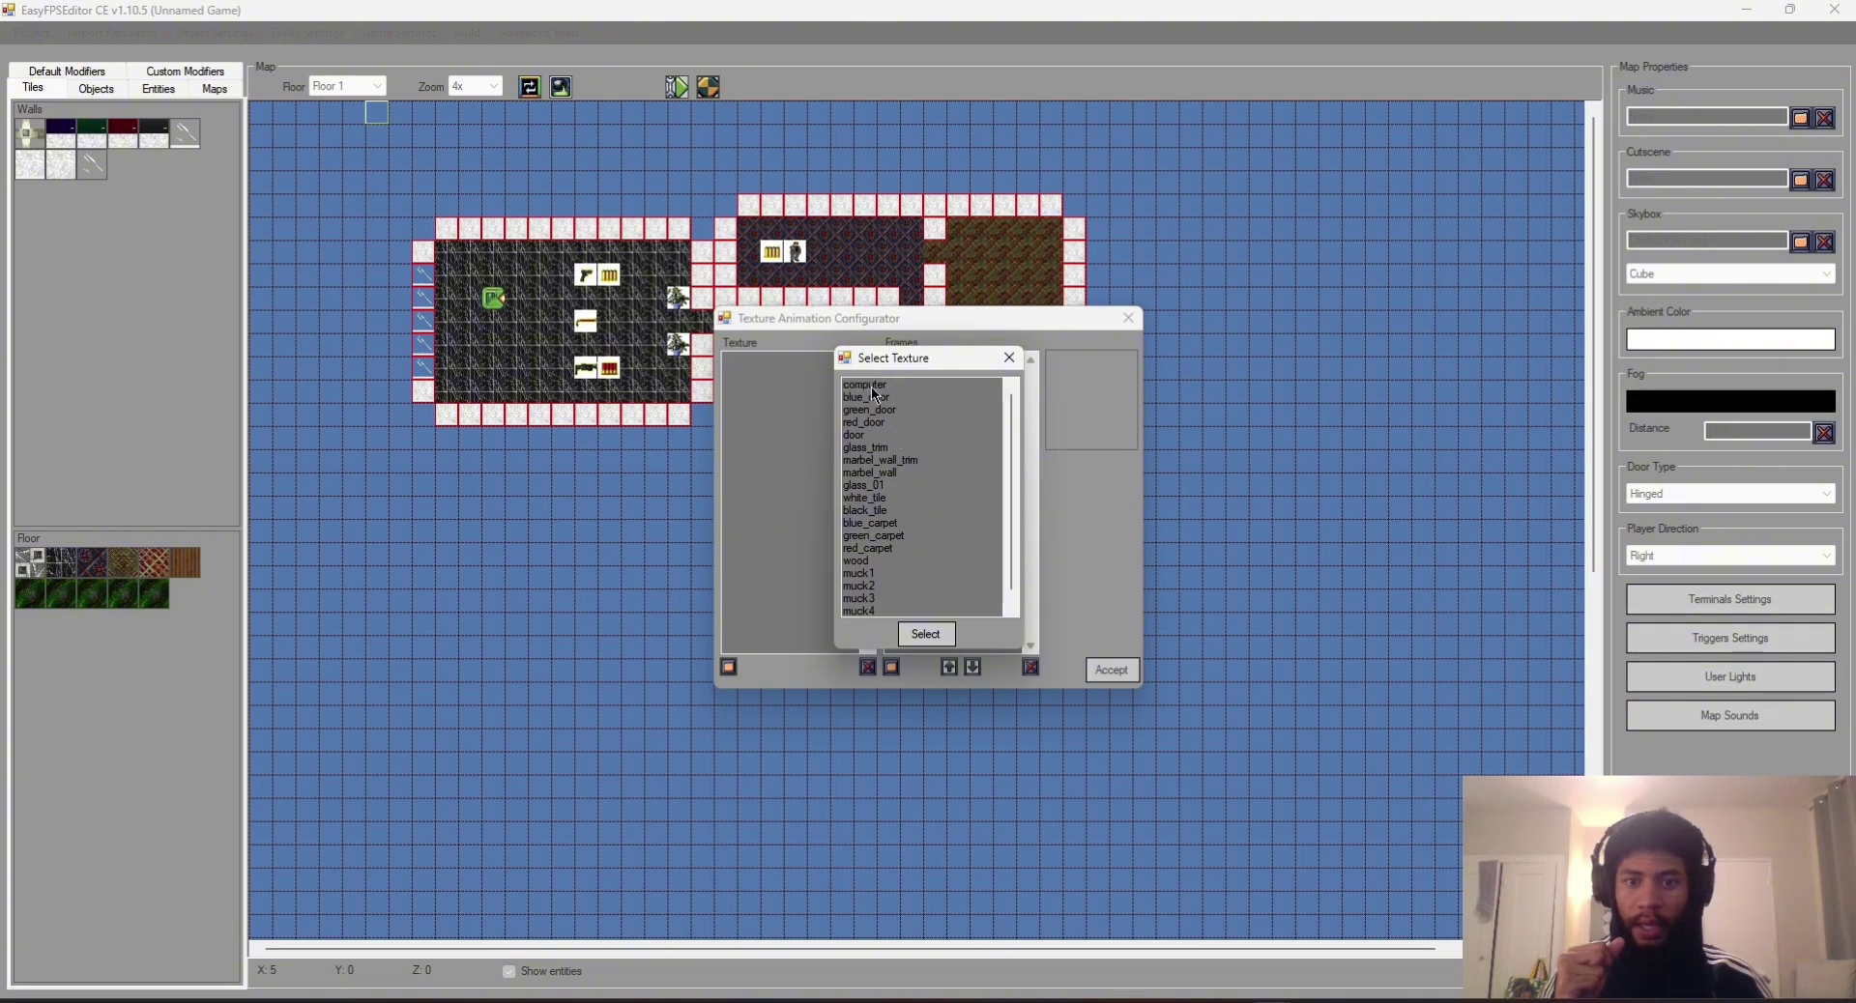
scroll(946, 530, down, 1)
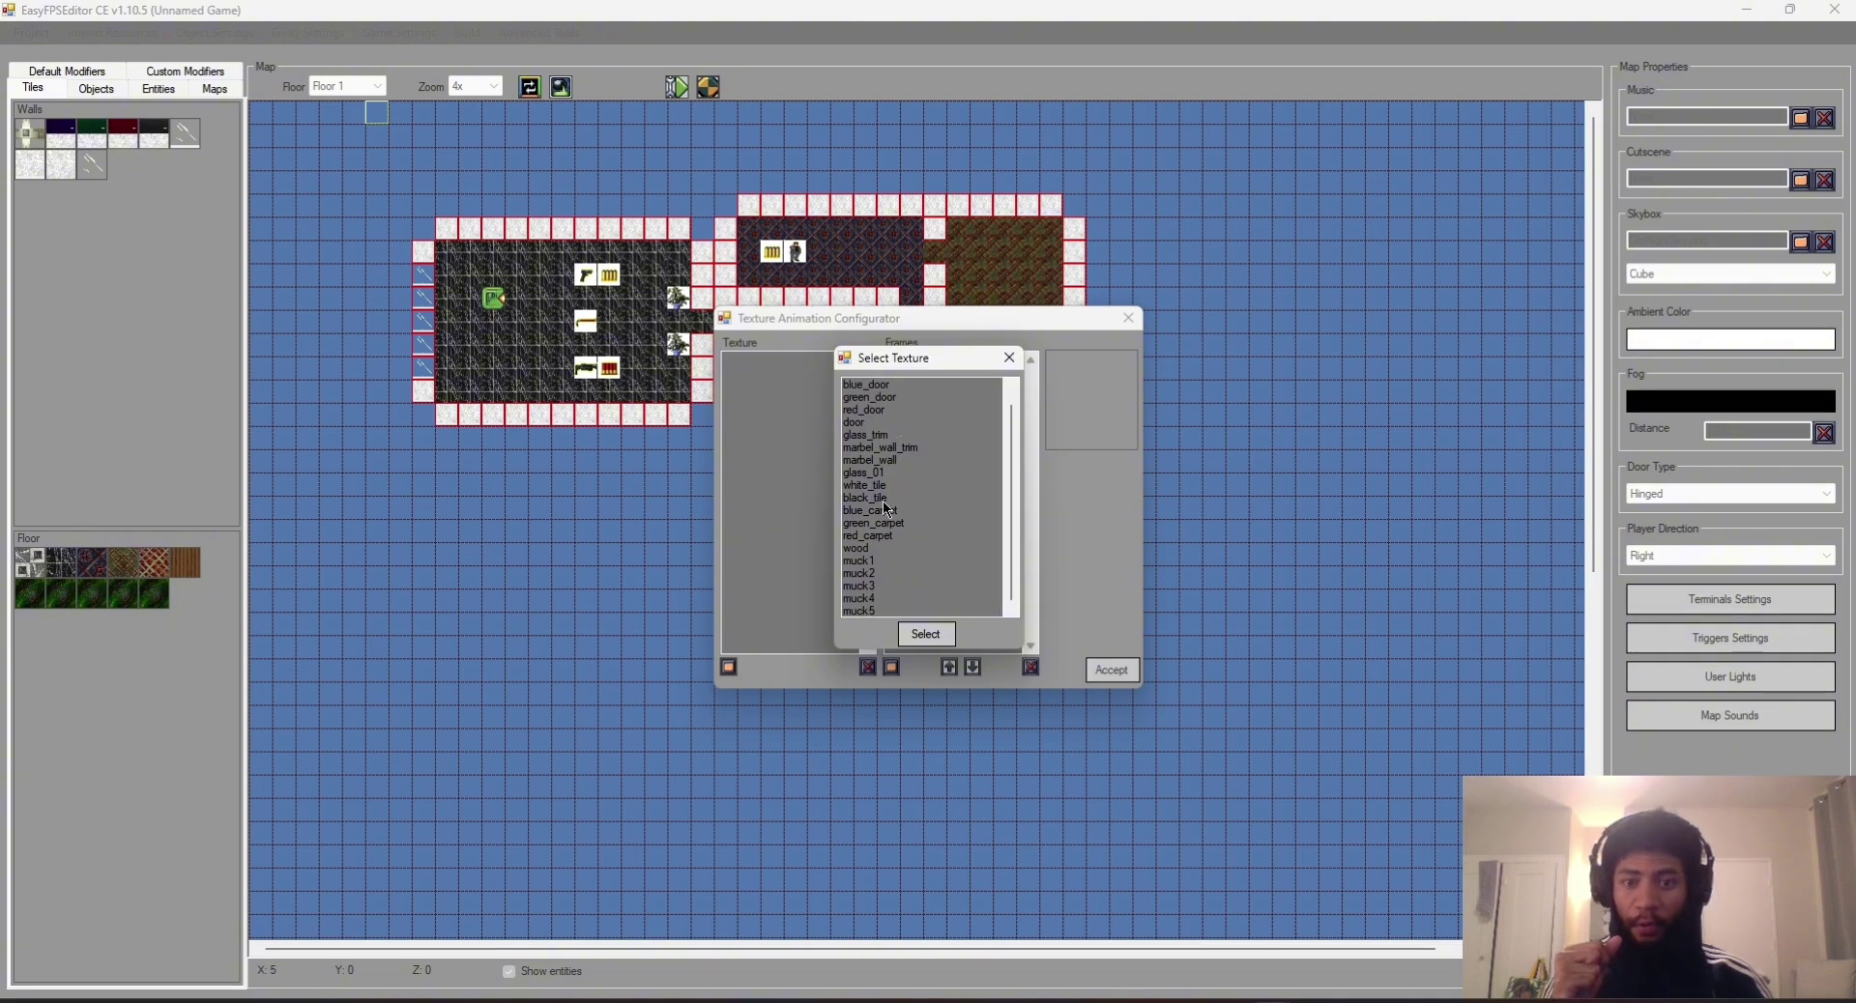
click(862, 561)
click(926, 635)
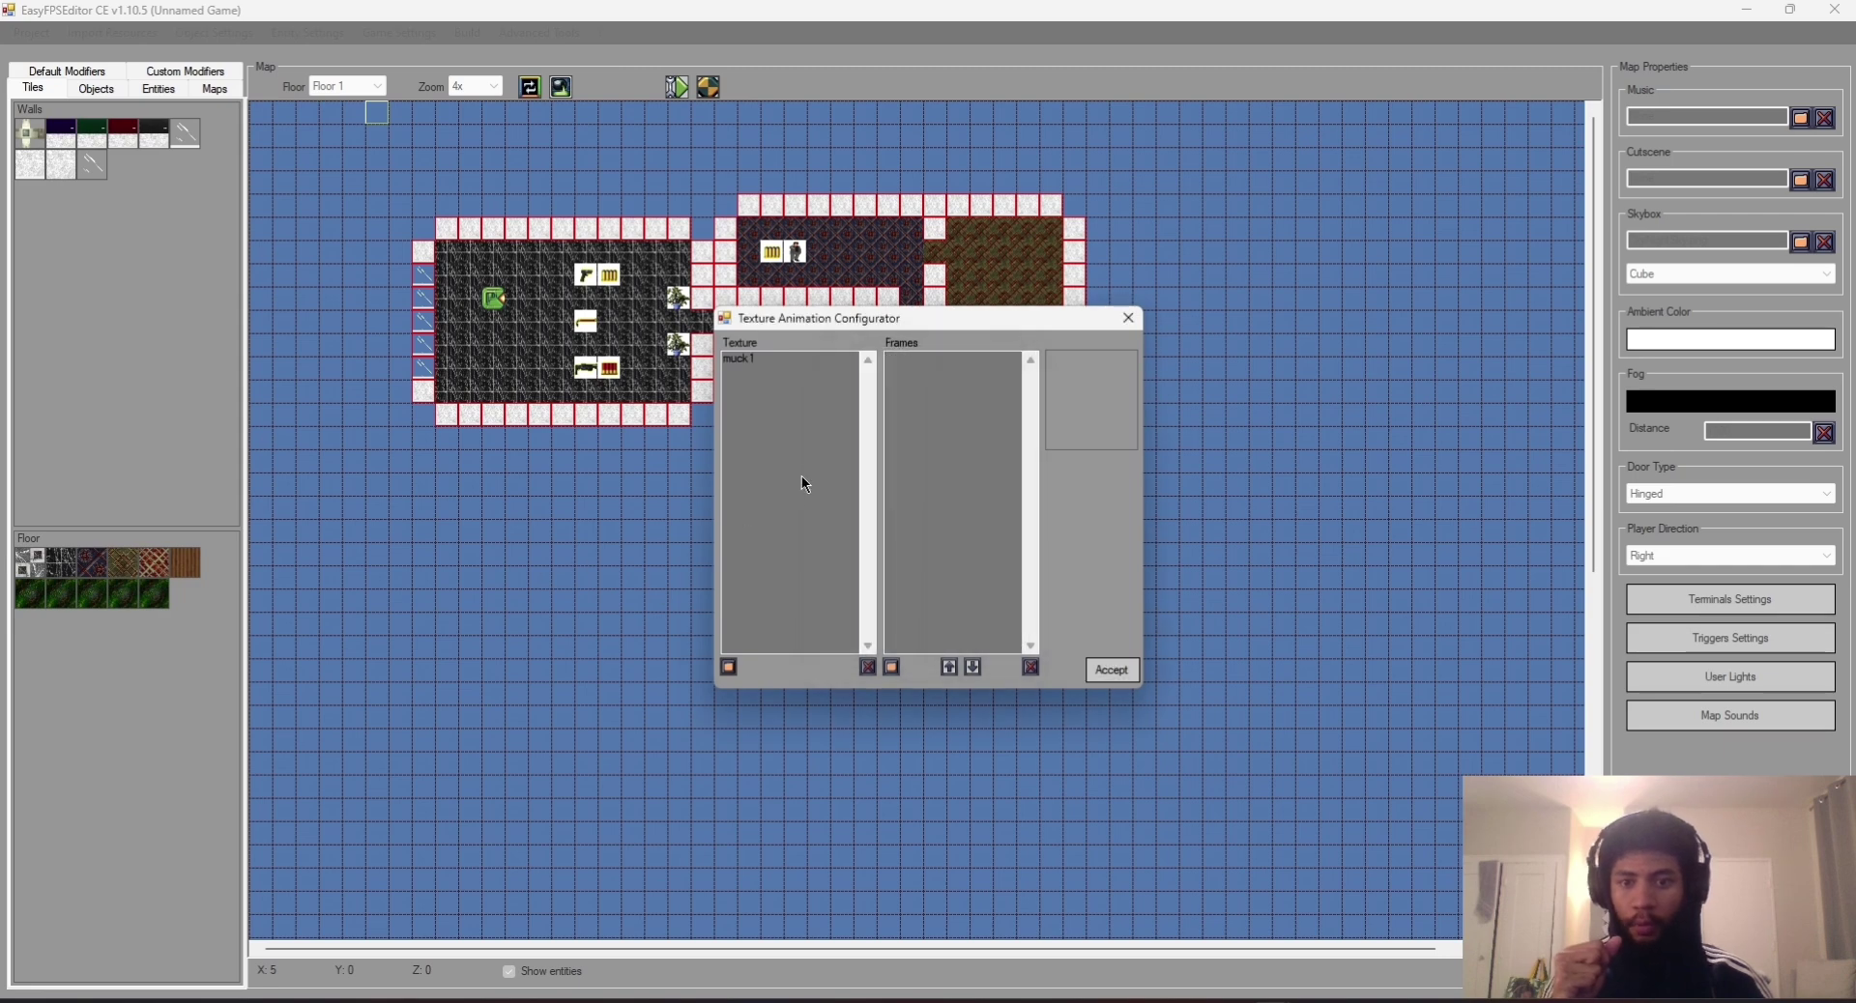
Step: Add muck1, muck2 and muck3 as the first frames of the muck1 animation
click(741, 361)
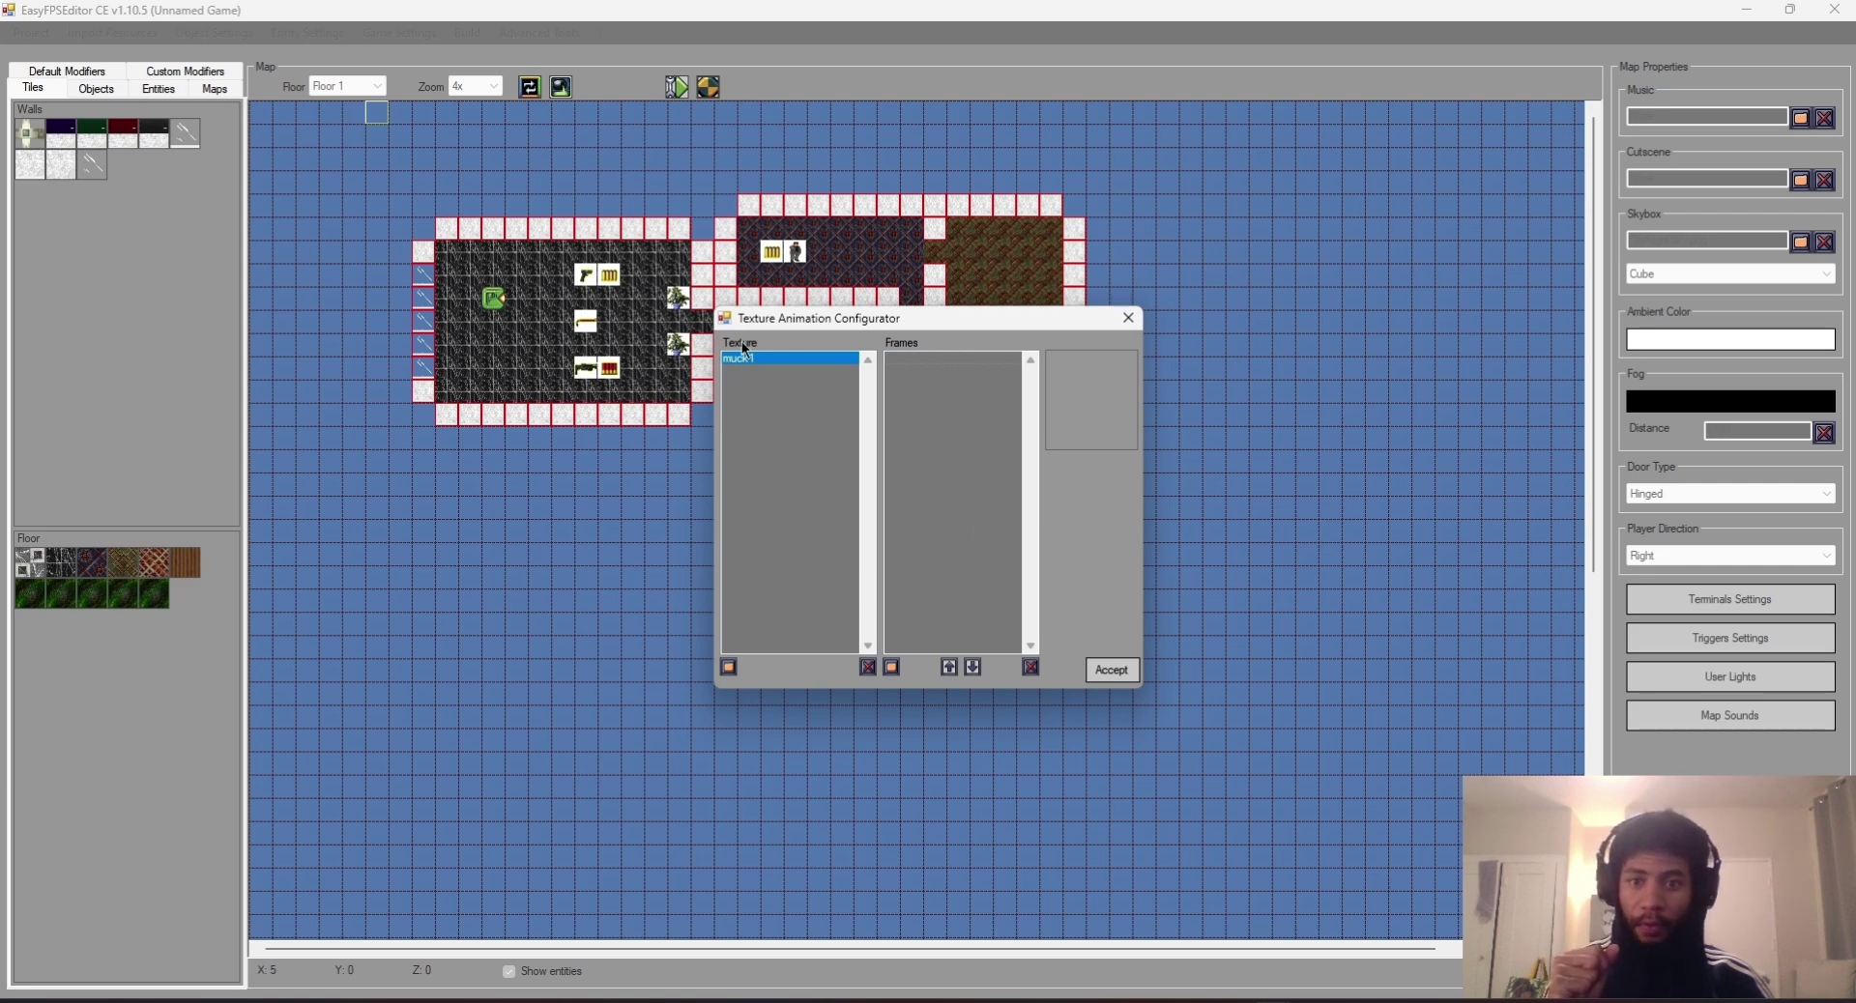
click(892, 668)
click(860, 561)
click(926, 634)
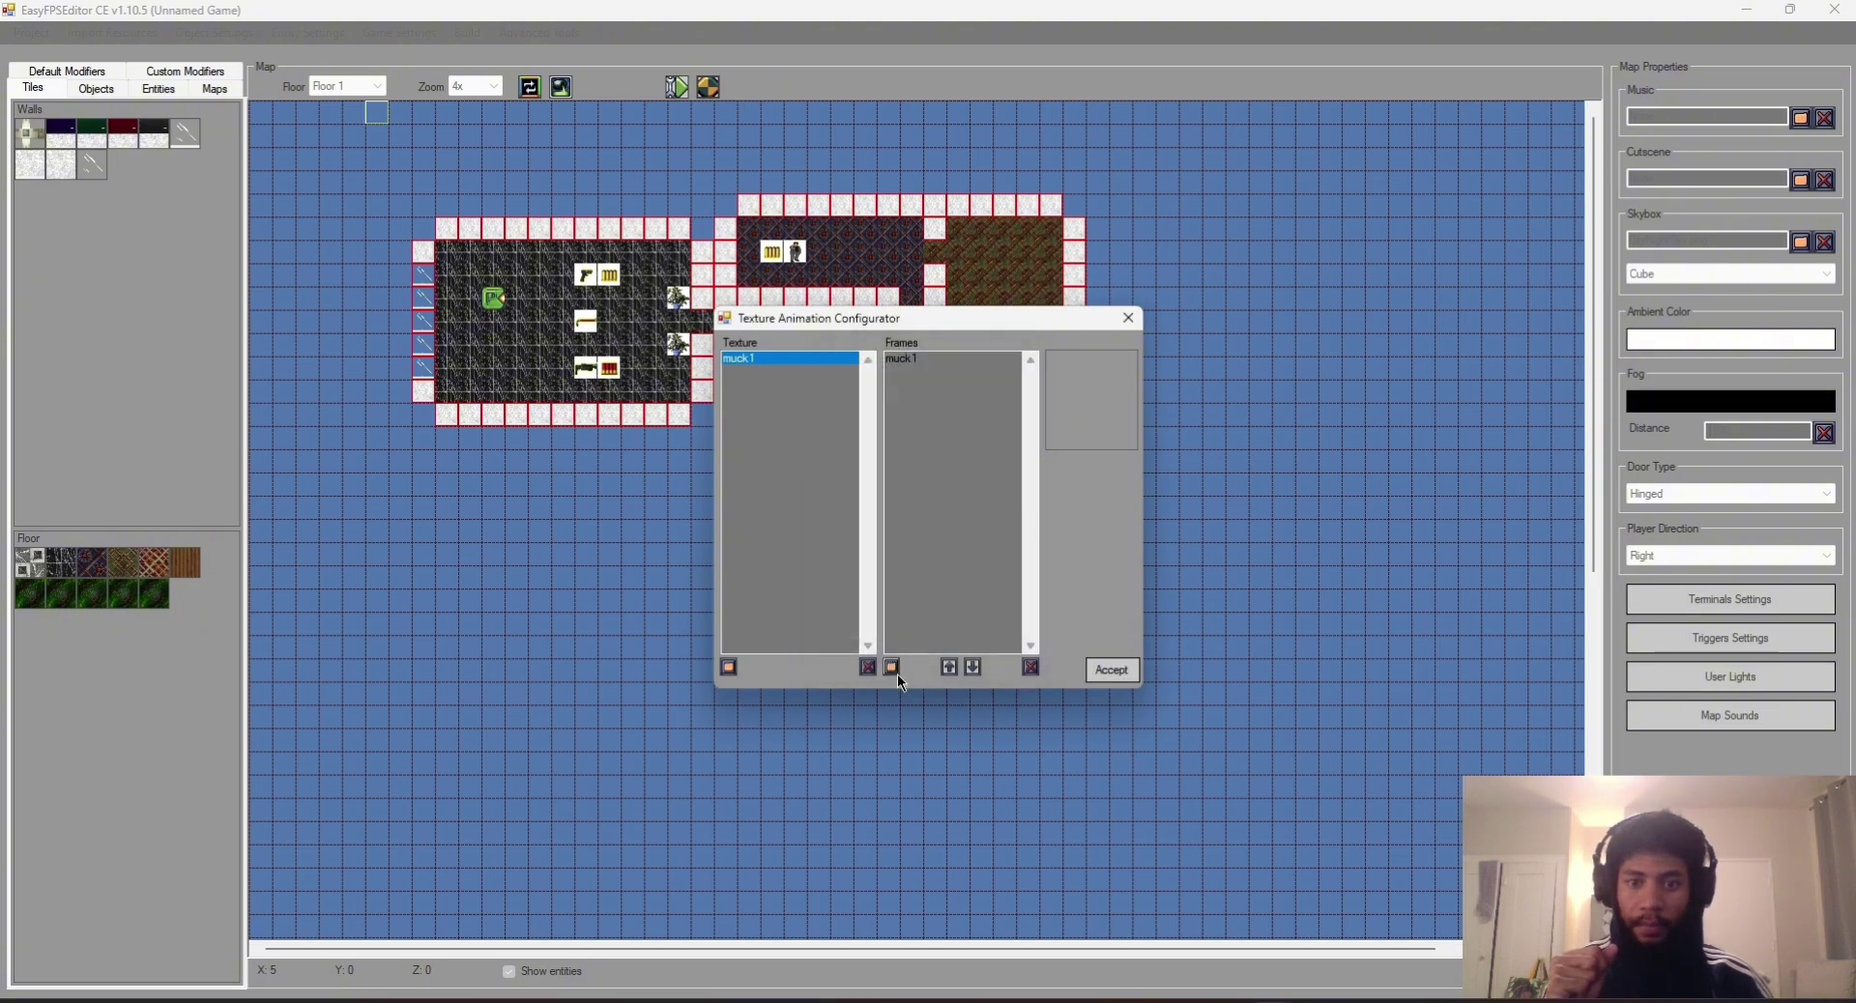
click(891, 668)
click(873, 587)
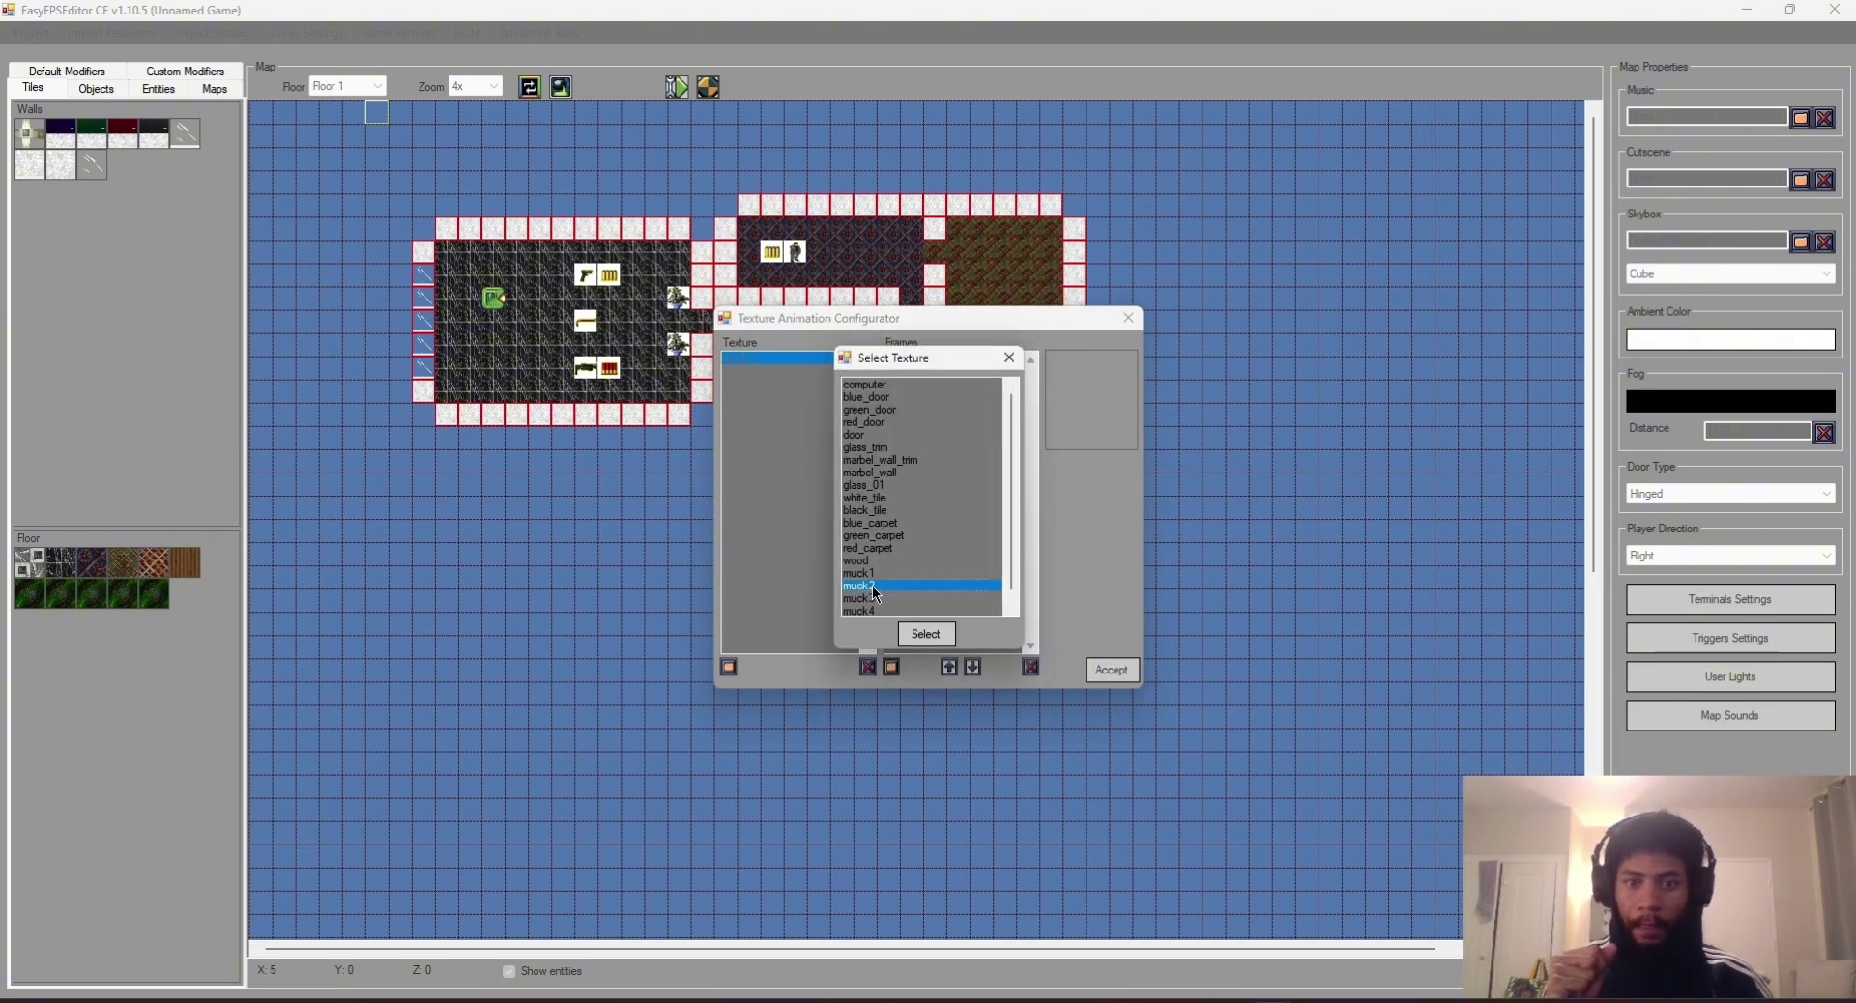
click(926, 634)
click(892, 668)
click(865, 599)
click(926, 634)
Step: Add muck4 and muck5 as the final frames and accept the animation
click(891, 668)
scroll(883, 559, down, 1)
click(880, 600)
click(926, 635)
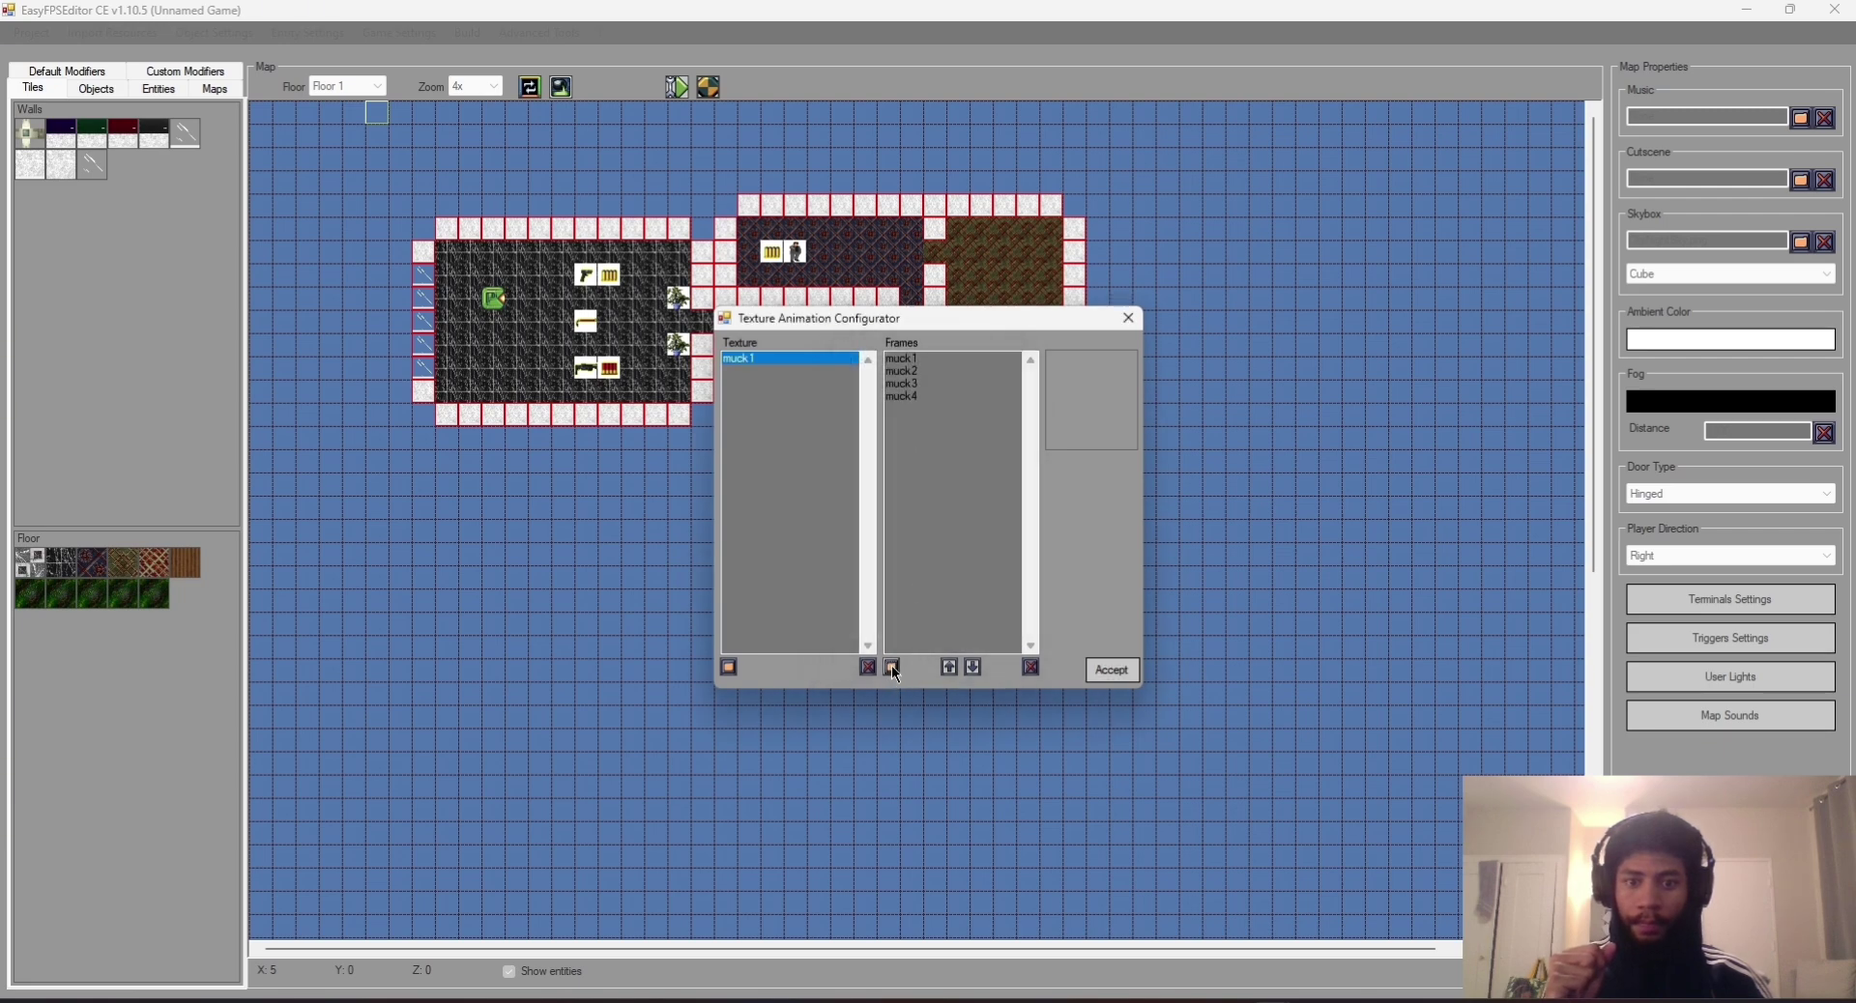
click(892, 668)
click(918, 612)
click(922, 636)
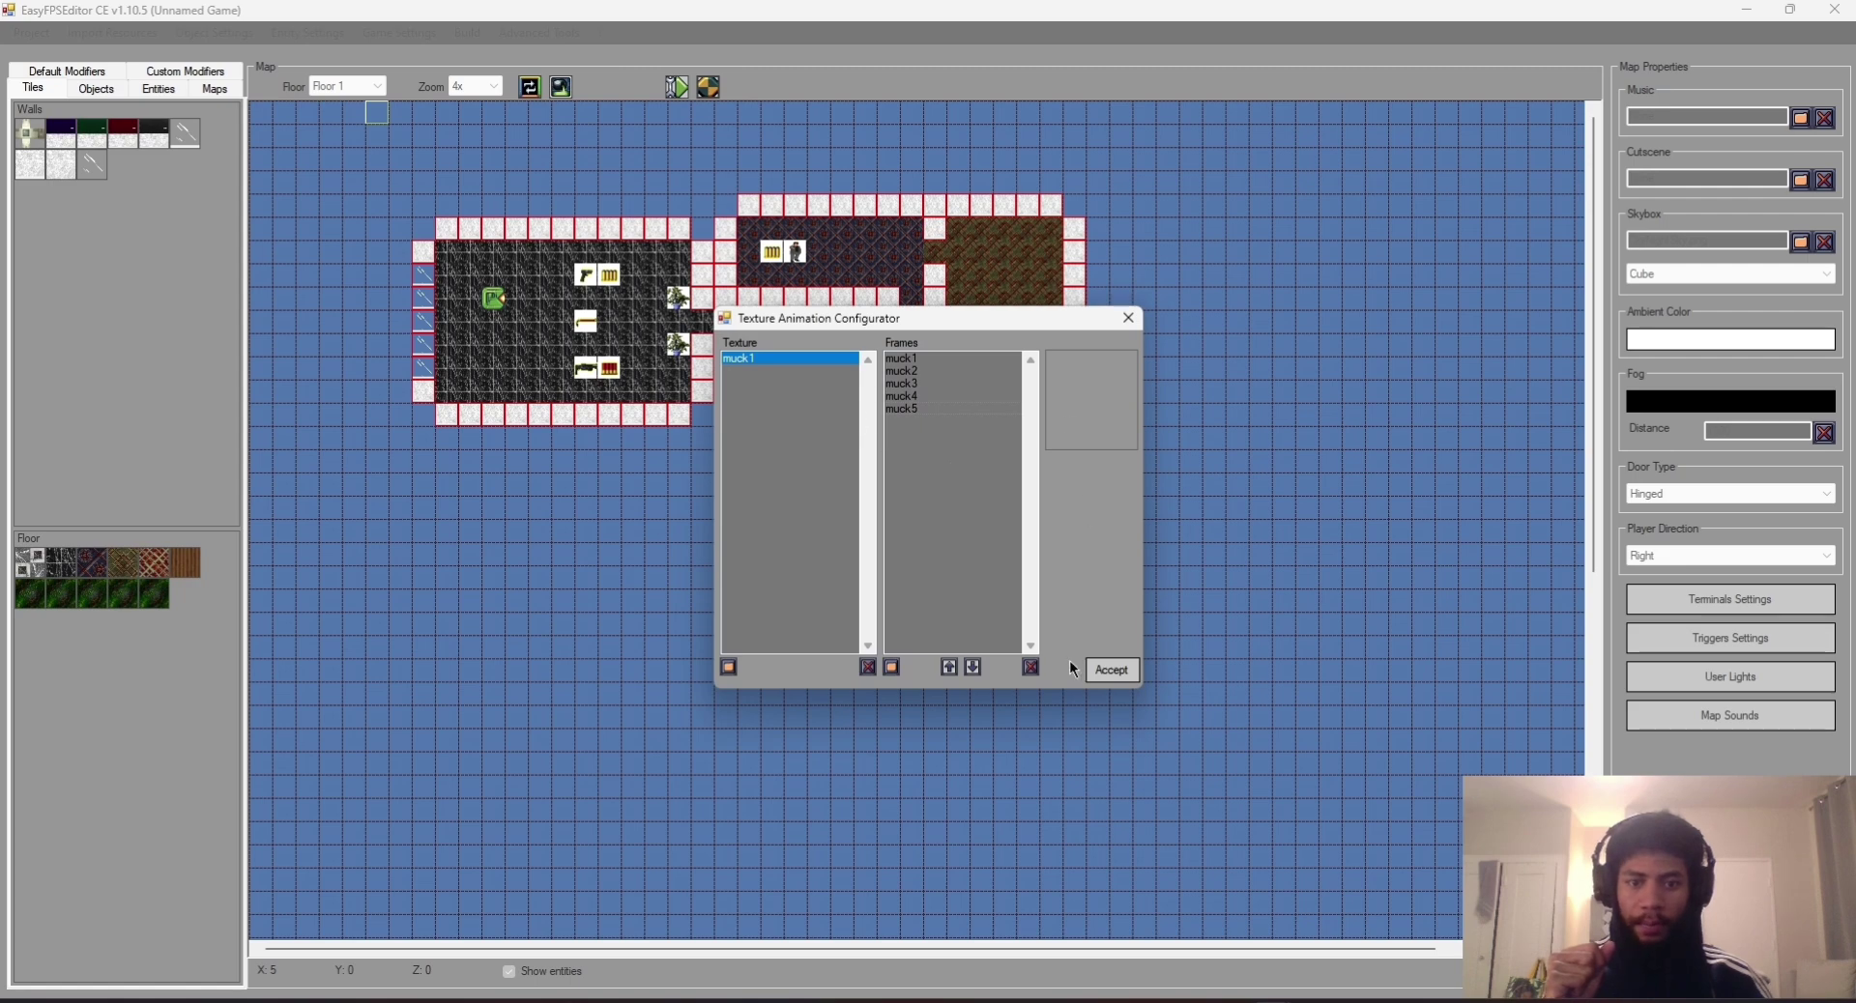
click(1112, 671)
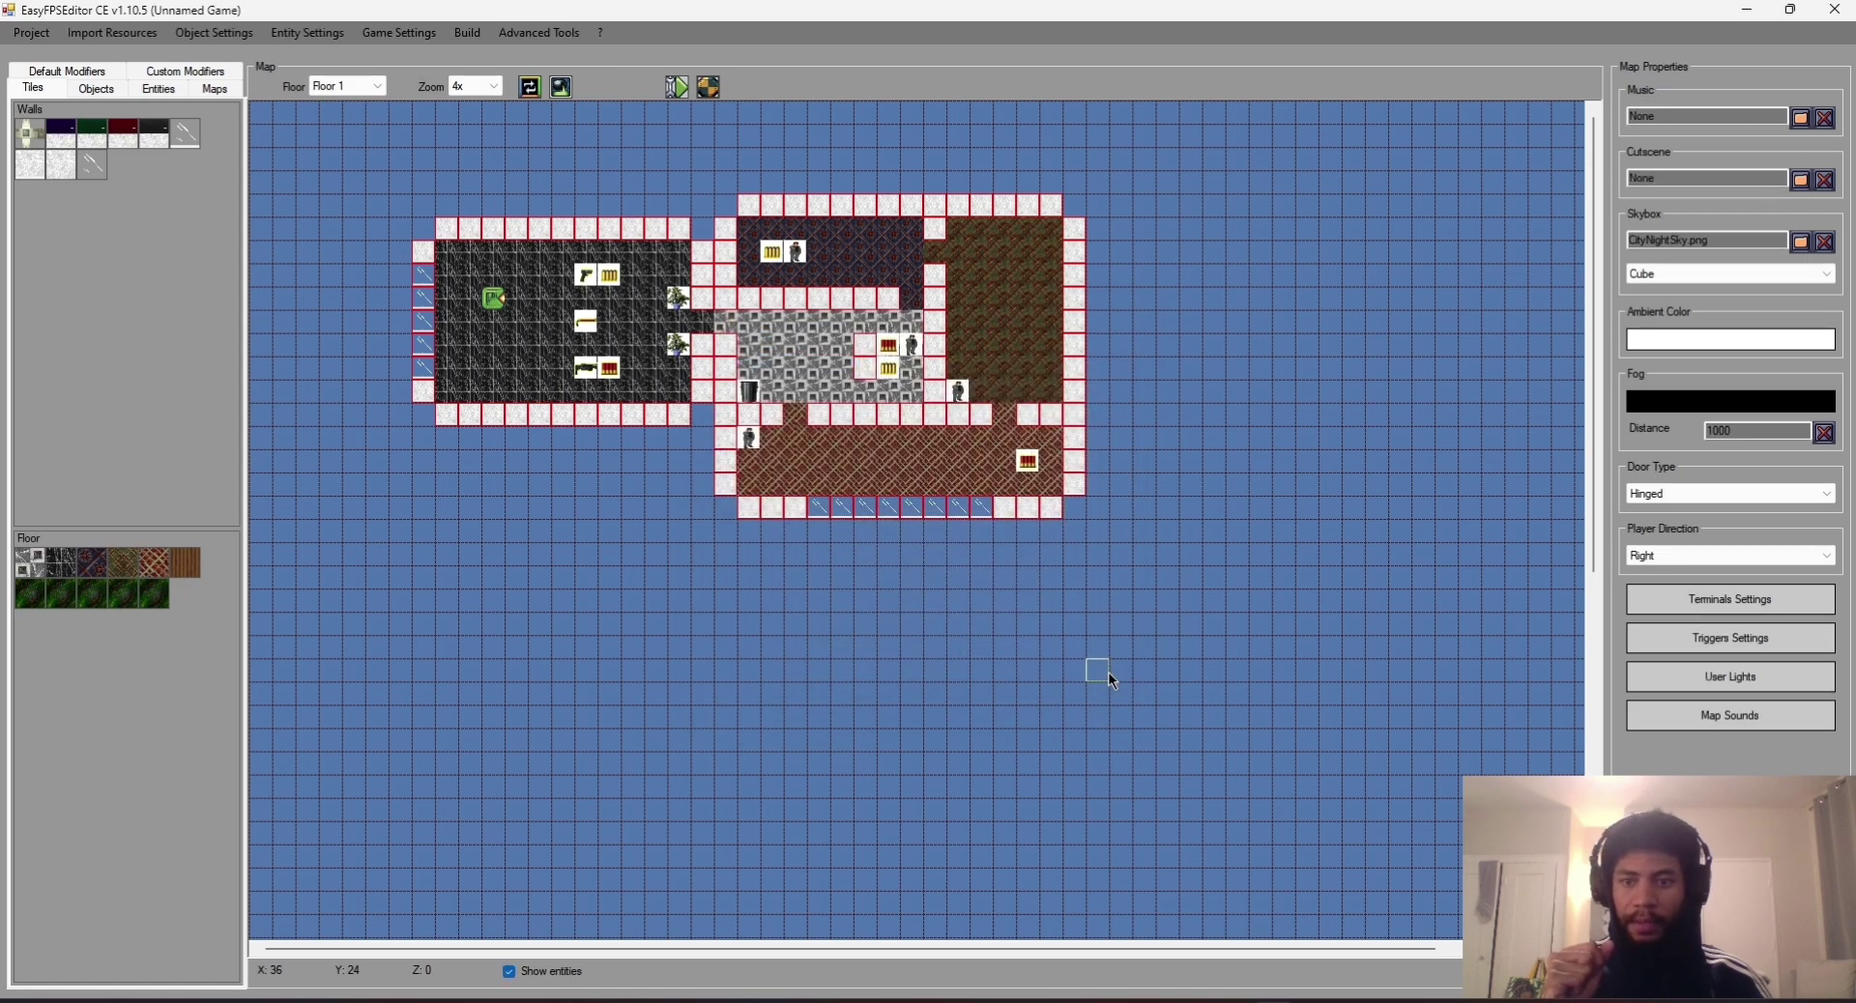
Step: Paint a column of muck1 floor tiles in the brown room
click(42, 607)
click(981, 277)
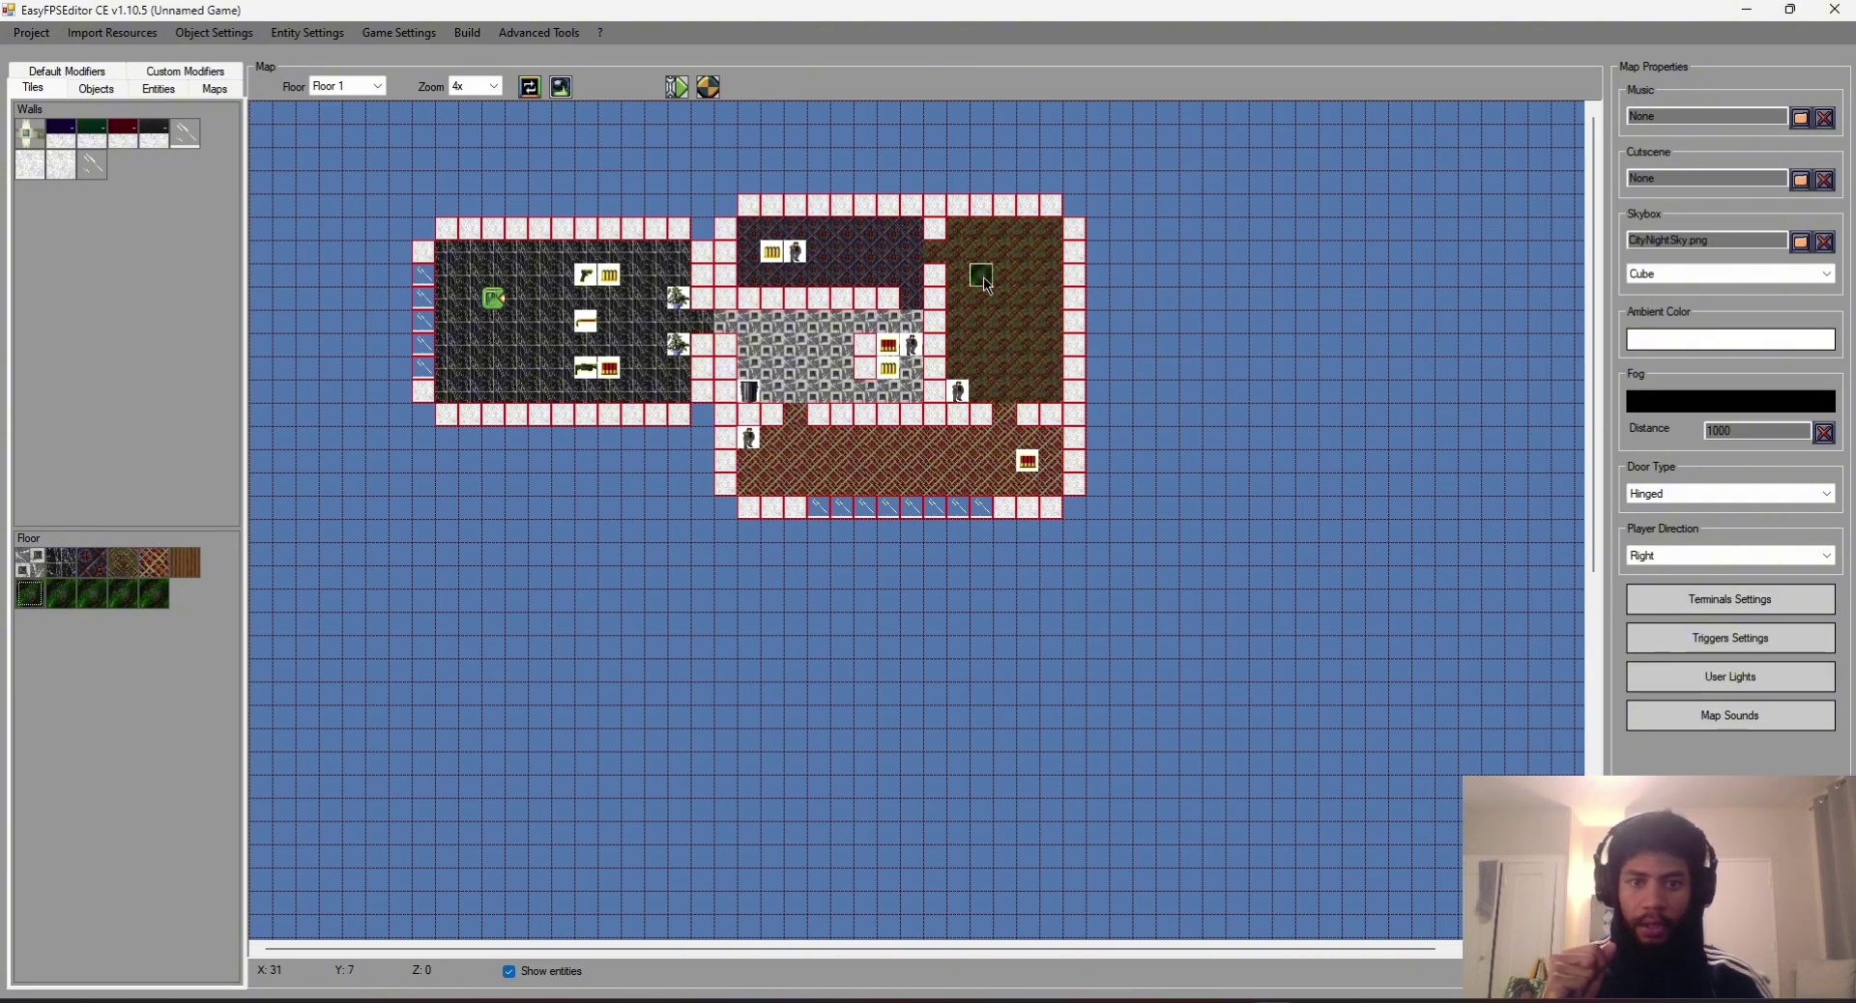
drag(997, 277, 1005, 348)
Step: Border the muck strip with Steps 1 modifiers and launch a test play
click(152, 88)
click(196, 87)
click(195, 72)
click(198, 76)
click(96, 90)
click(55, 90)
click(60, 72)
click(122, 133)
mouse_move(985, 356)
mouse_down()
mouse_move(982, 261)
mouse_move(1010, 251)
mouse_move(1029, 334)
mouse_move(988, 373)
mouse_move(1020, 377)
mouse_up()
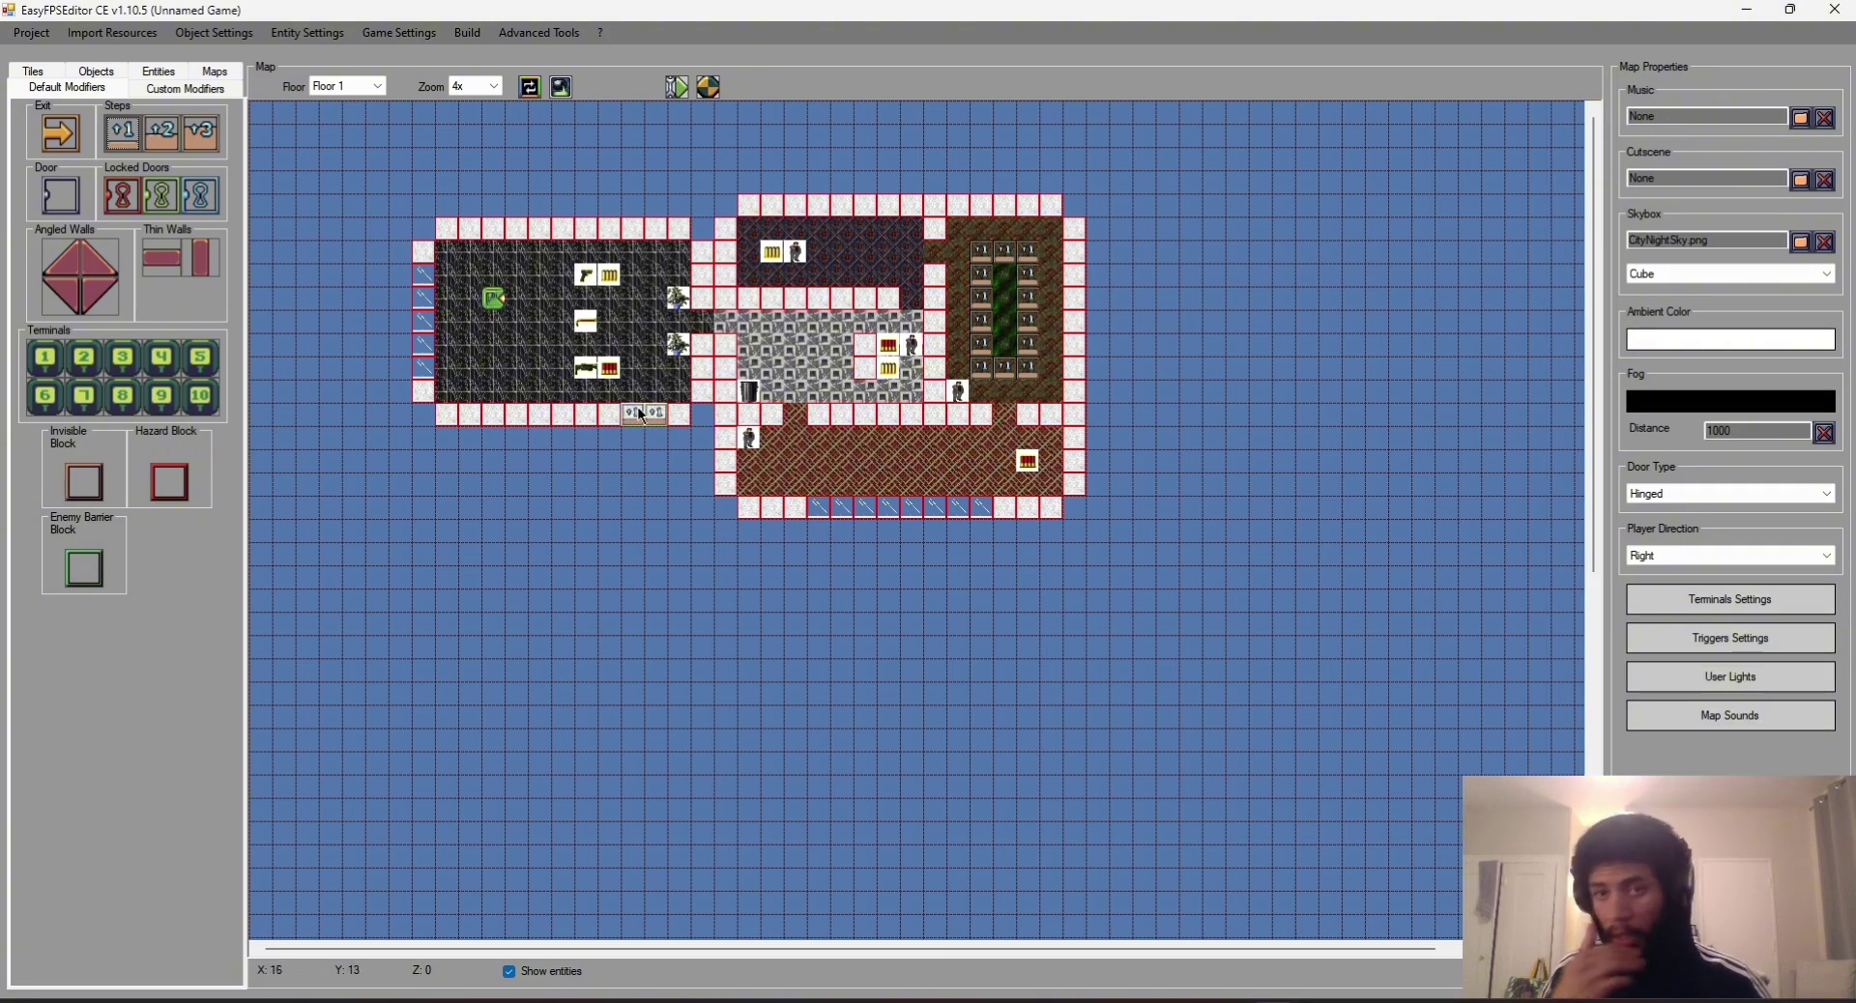
click(720, 94)
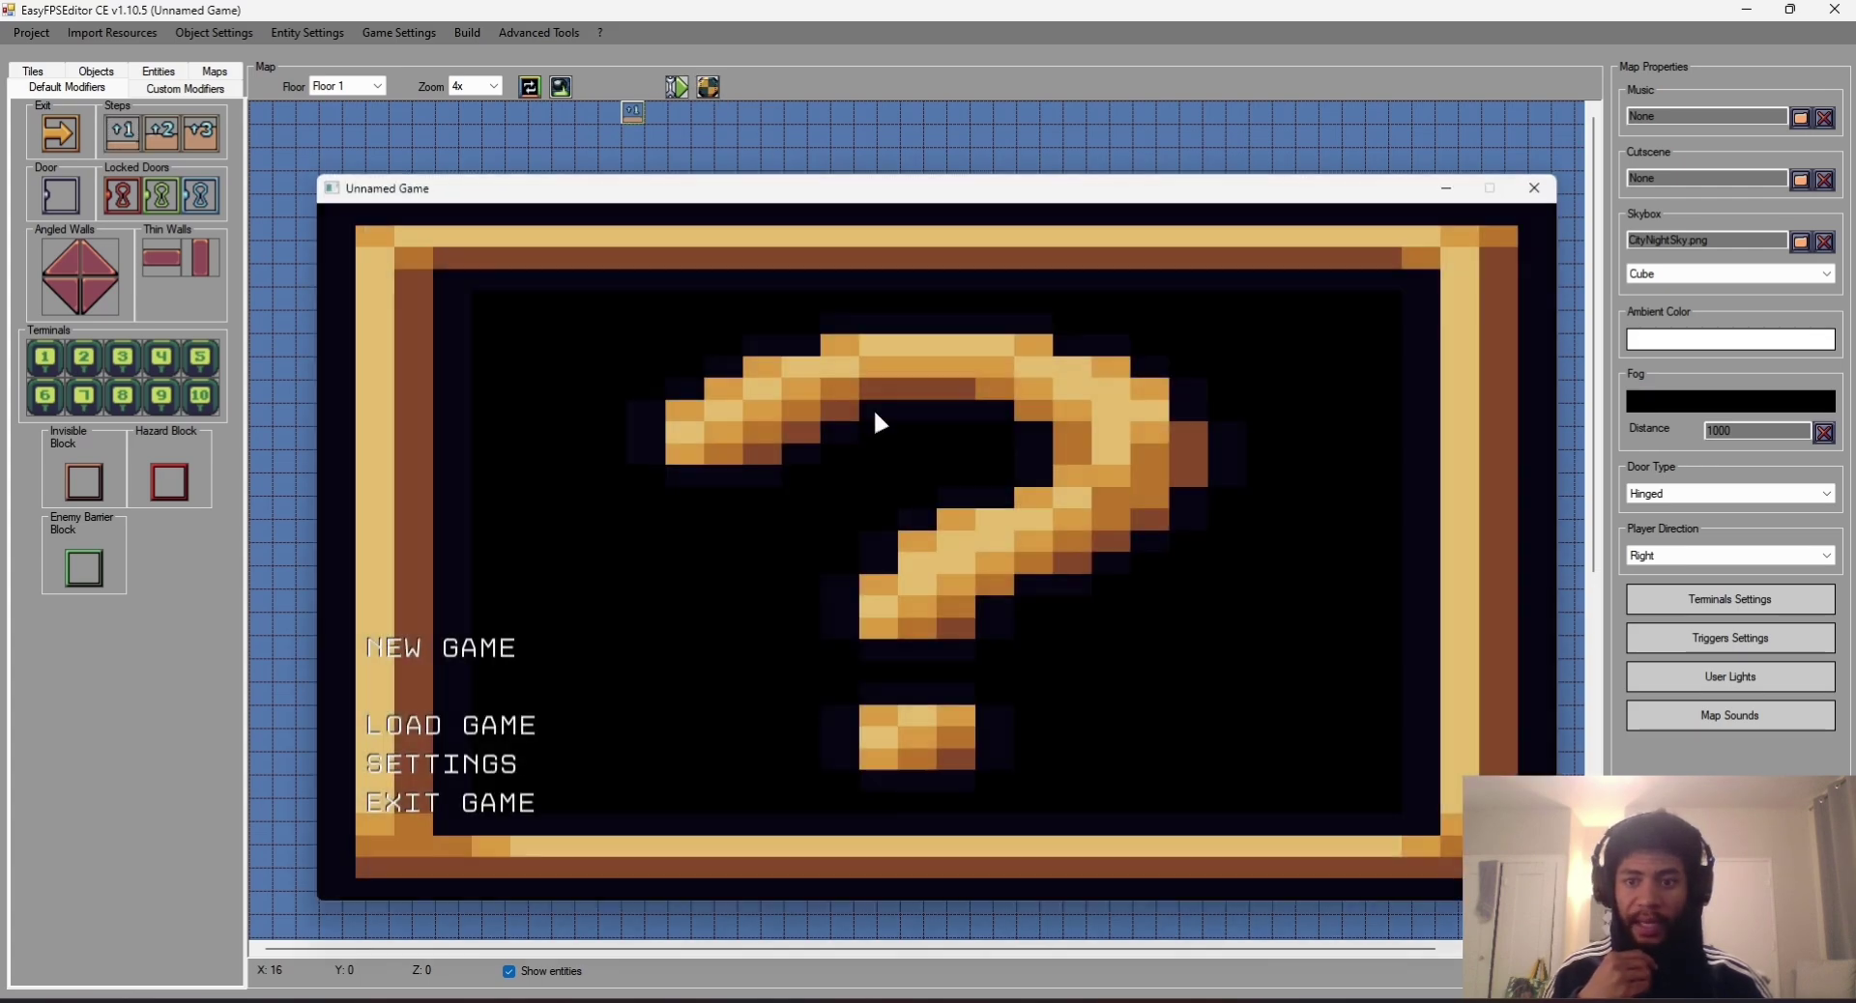
Step: Start a new test game and disable enemy AI with the AI DISABLE console command
click(489, 646)
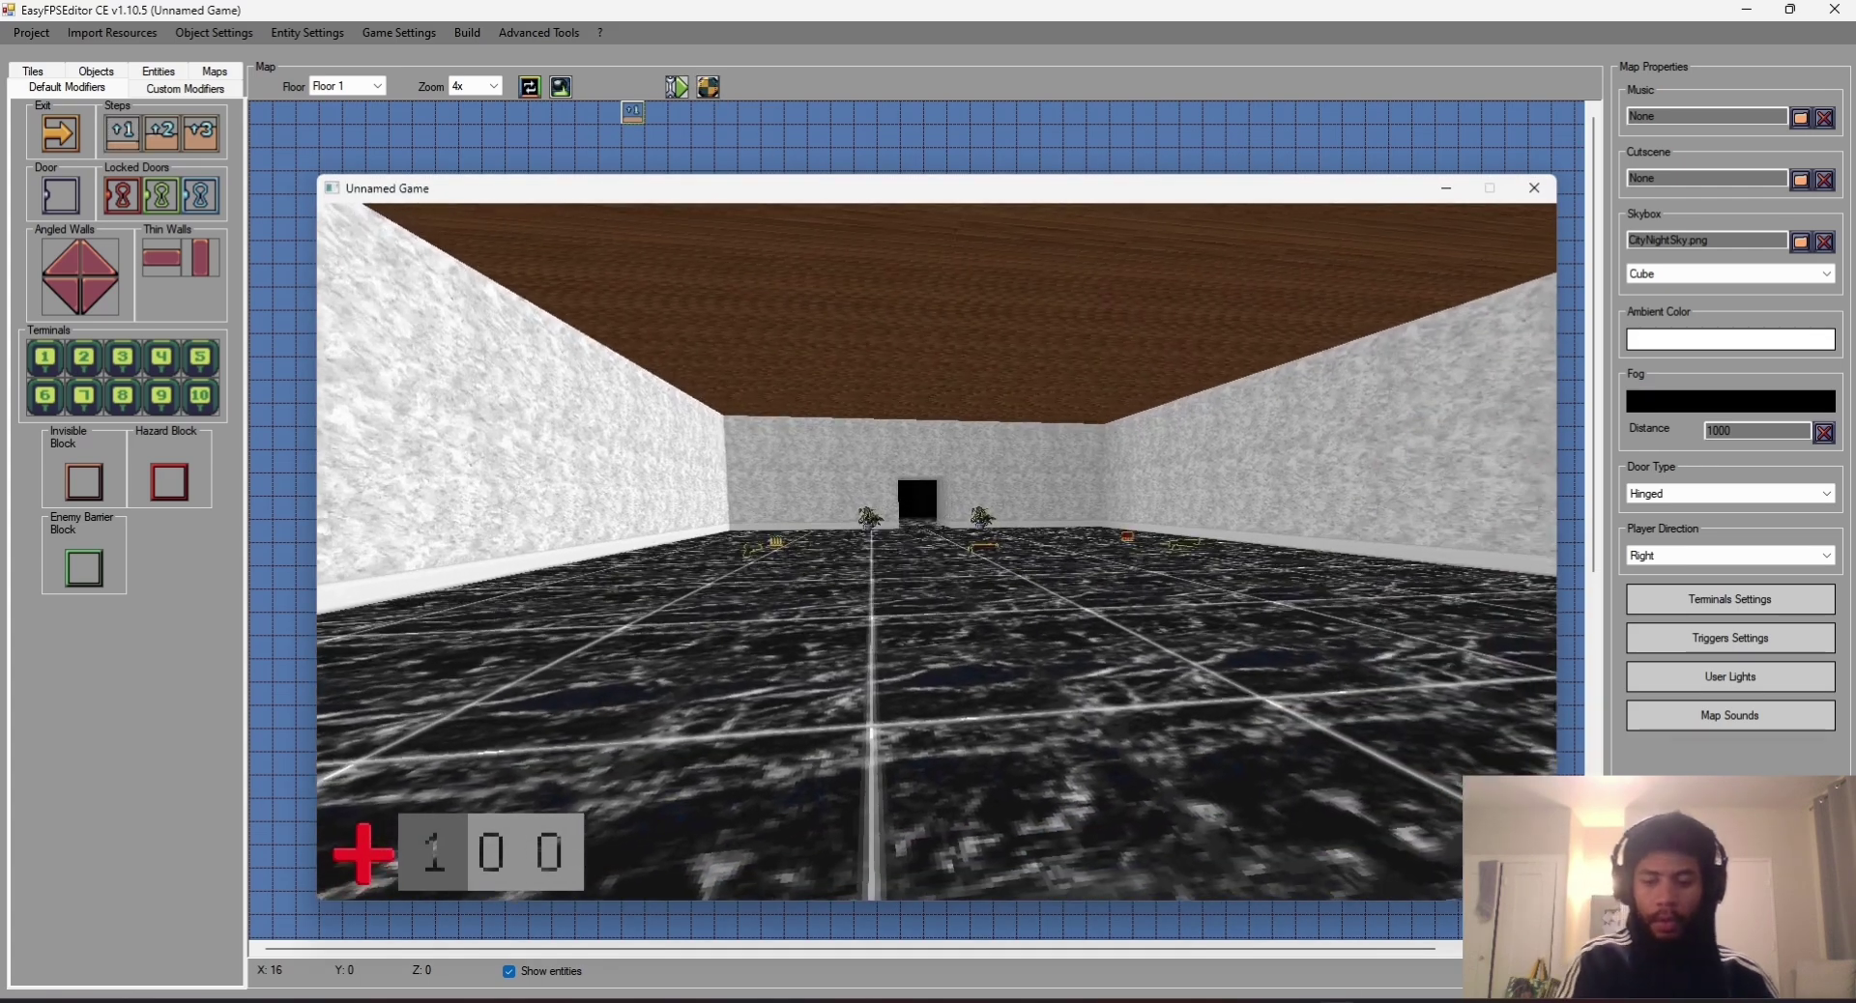
key(w)
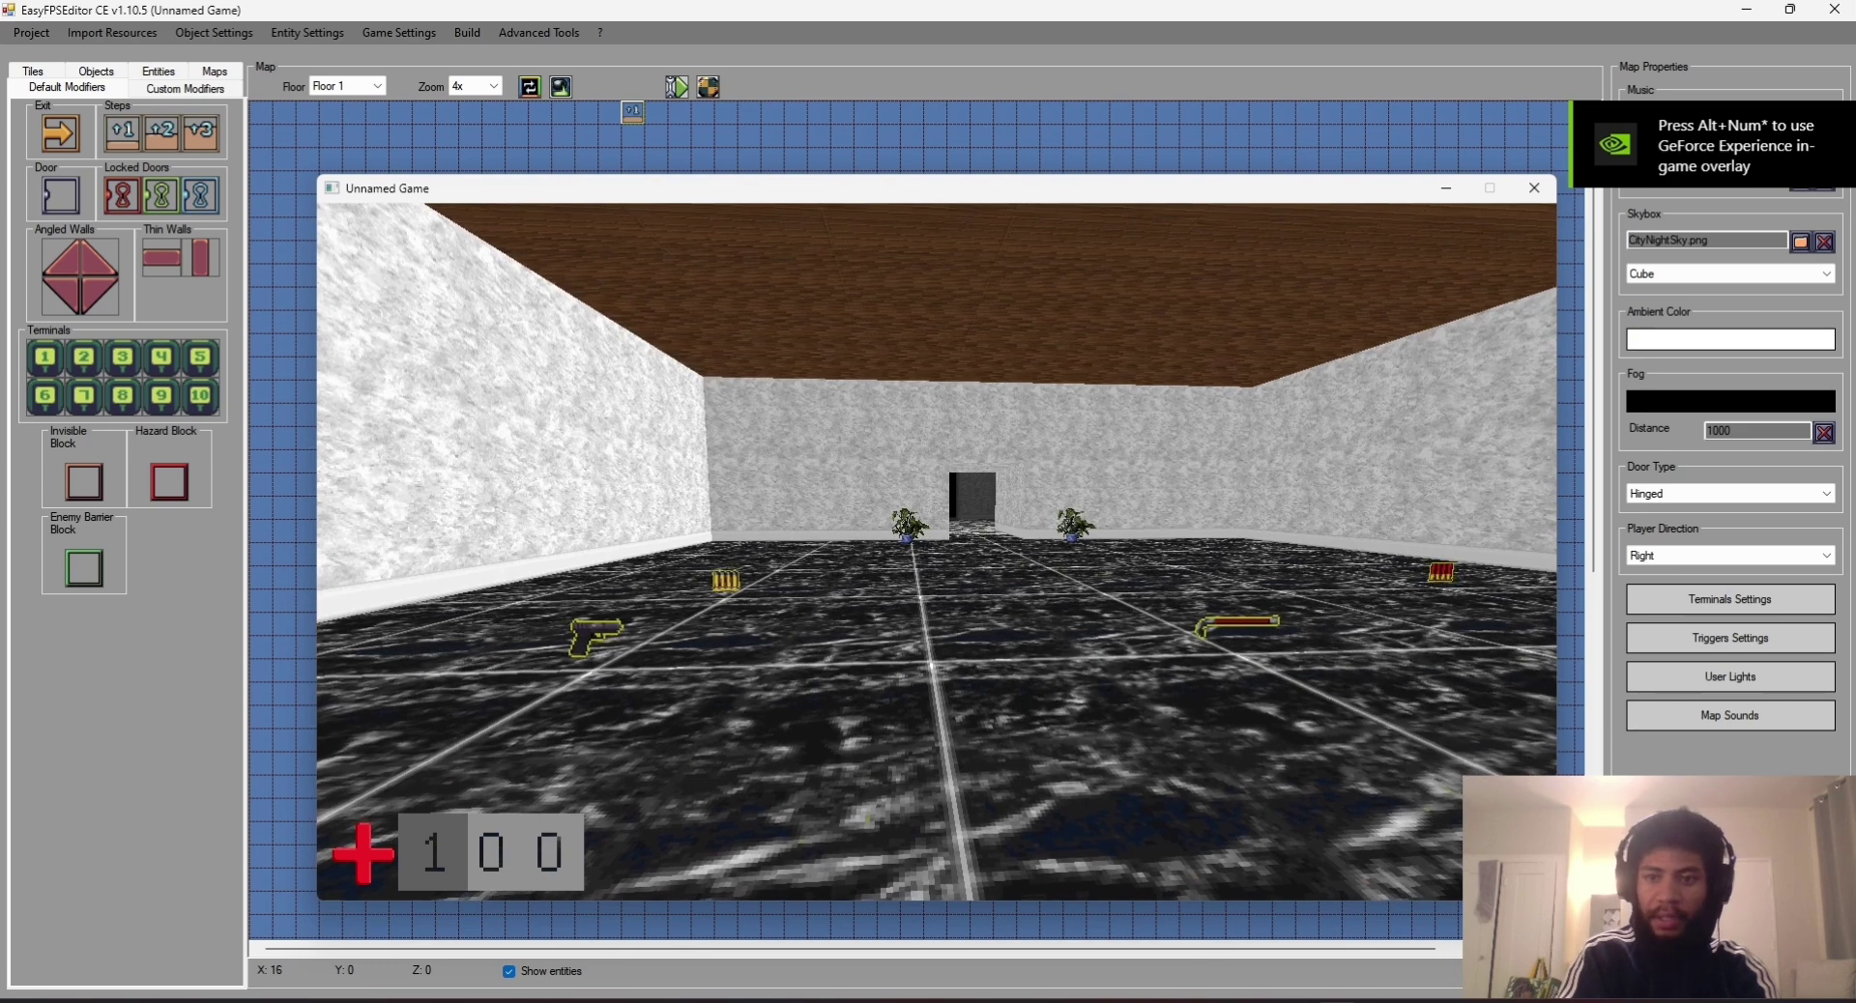
key(grave)
text(AI DISABLE)
key(Return)
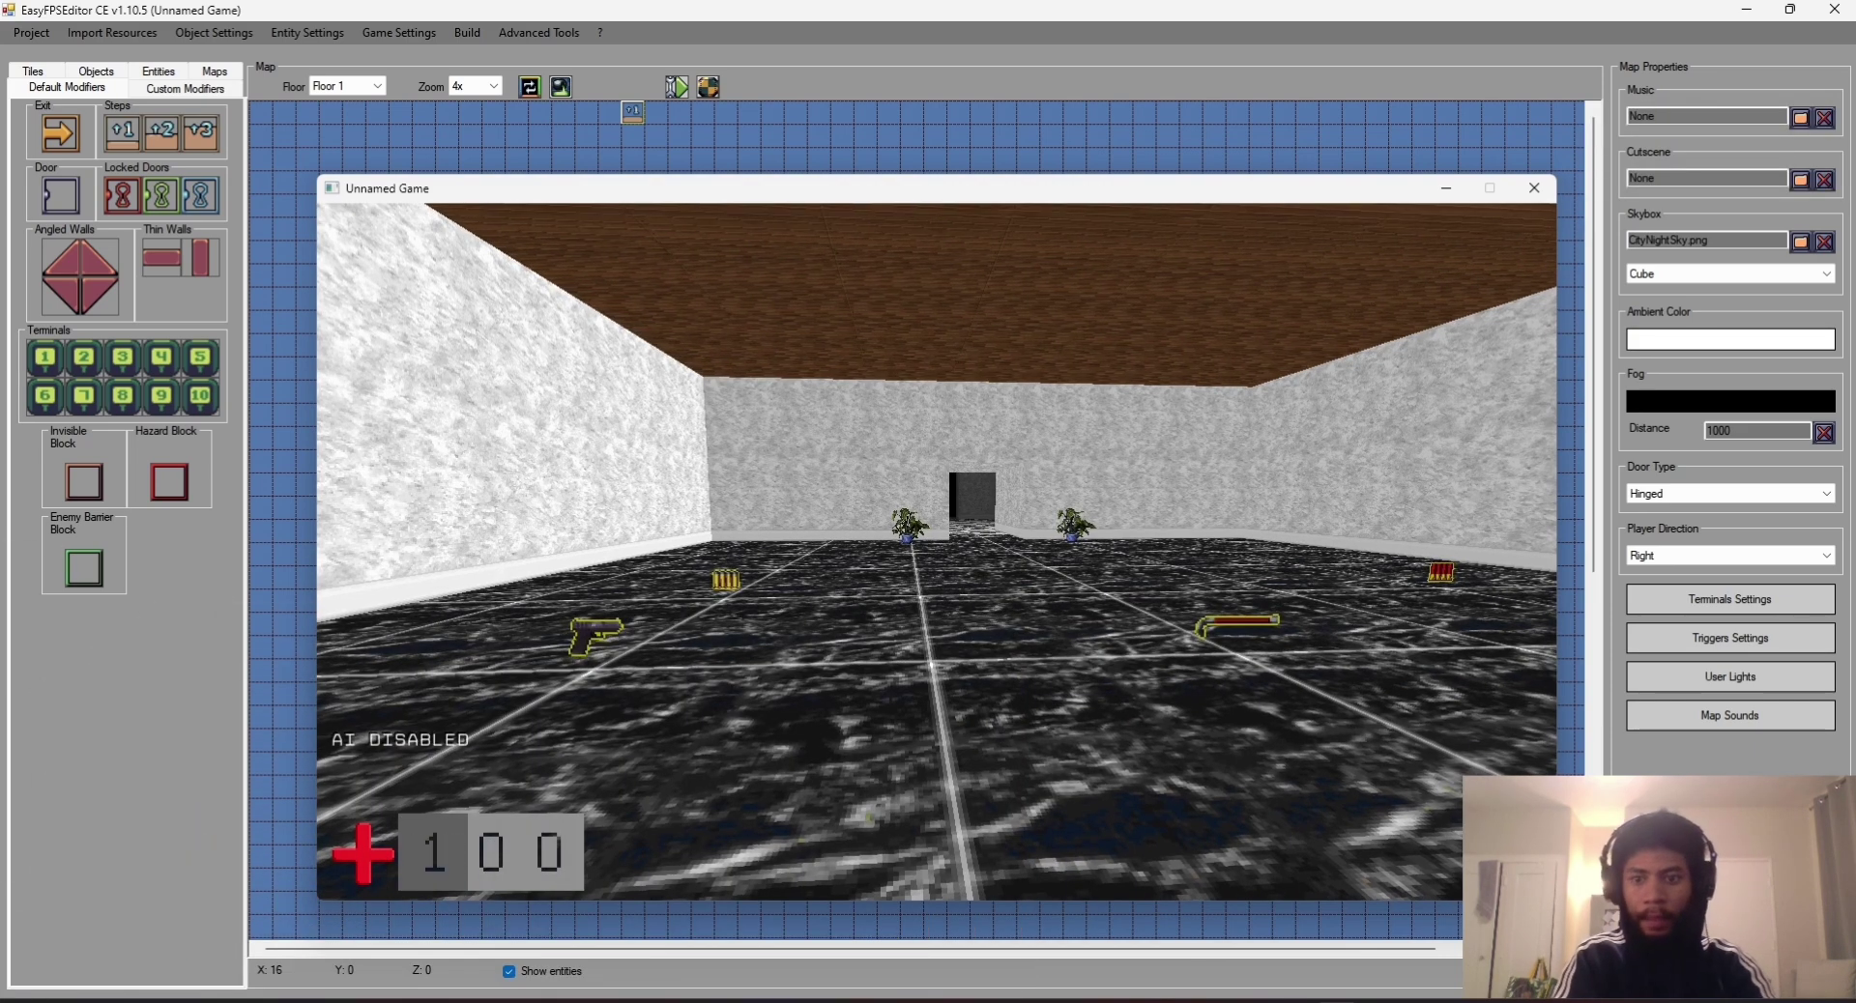
Step: Walk through the doorway to view the green muck strip, then exit the game
key(w)
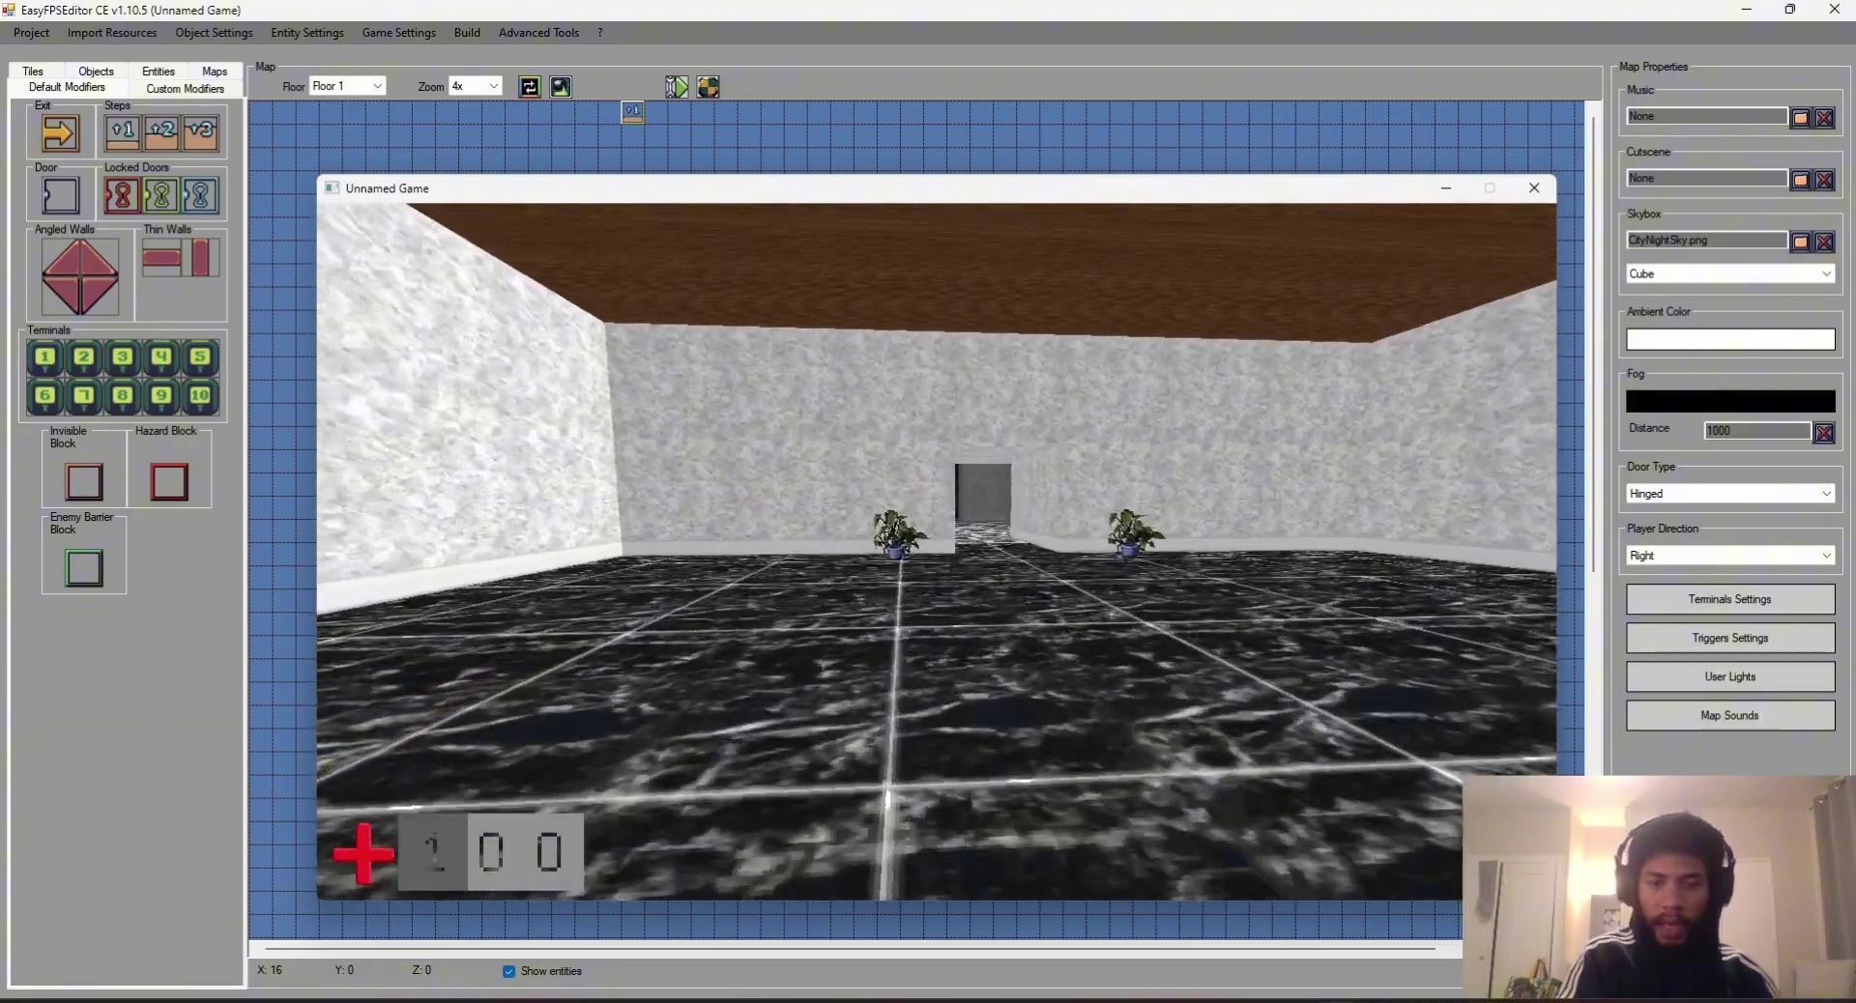
key(w)
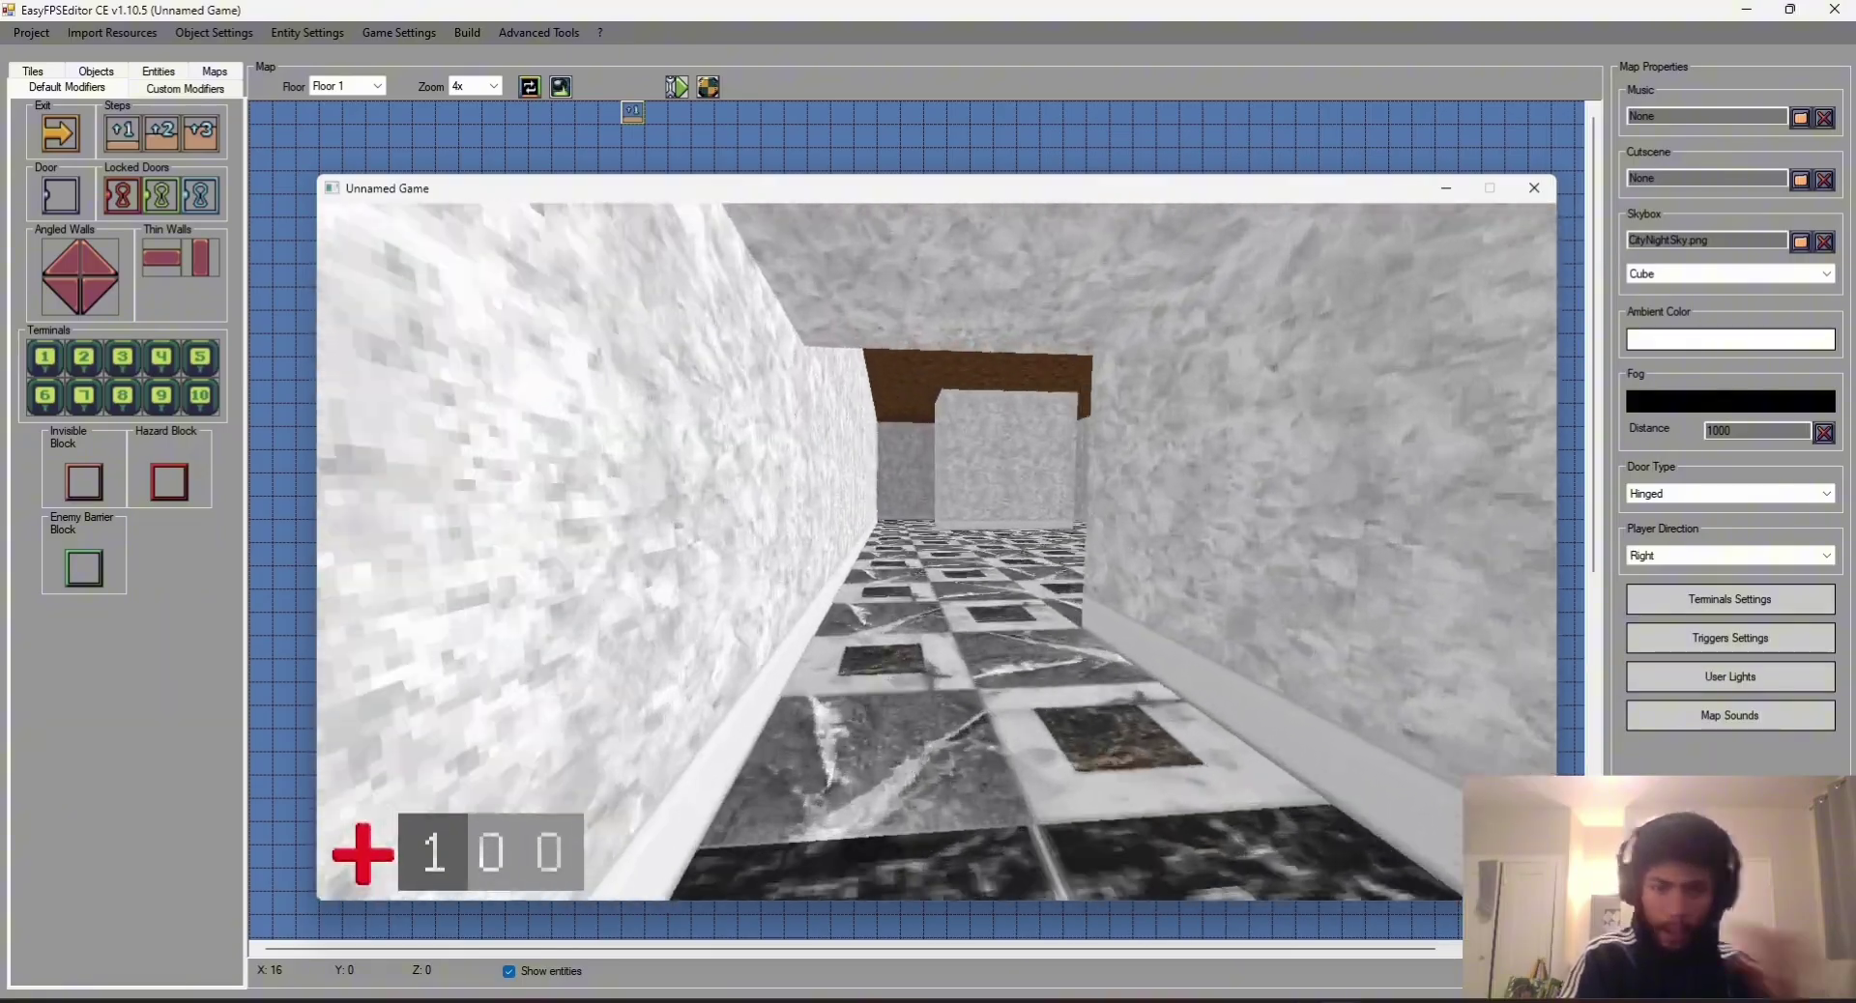
key(w)
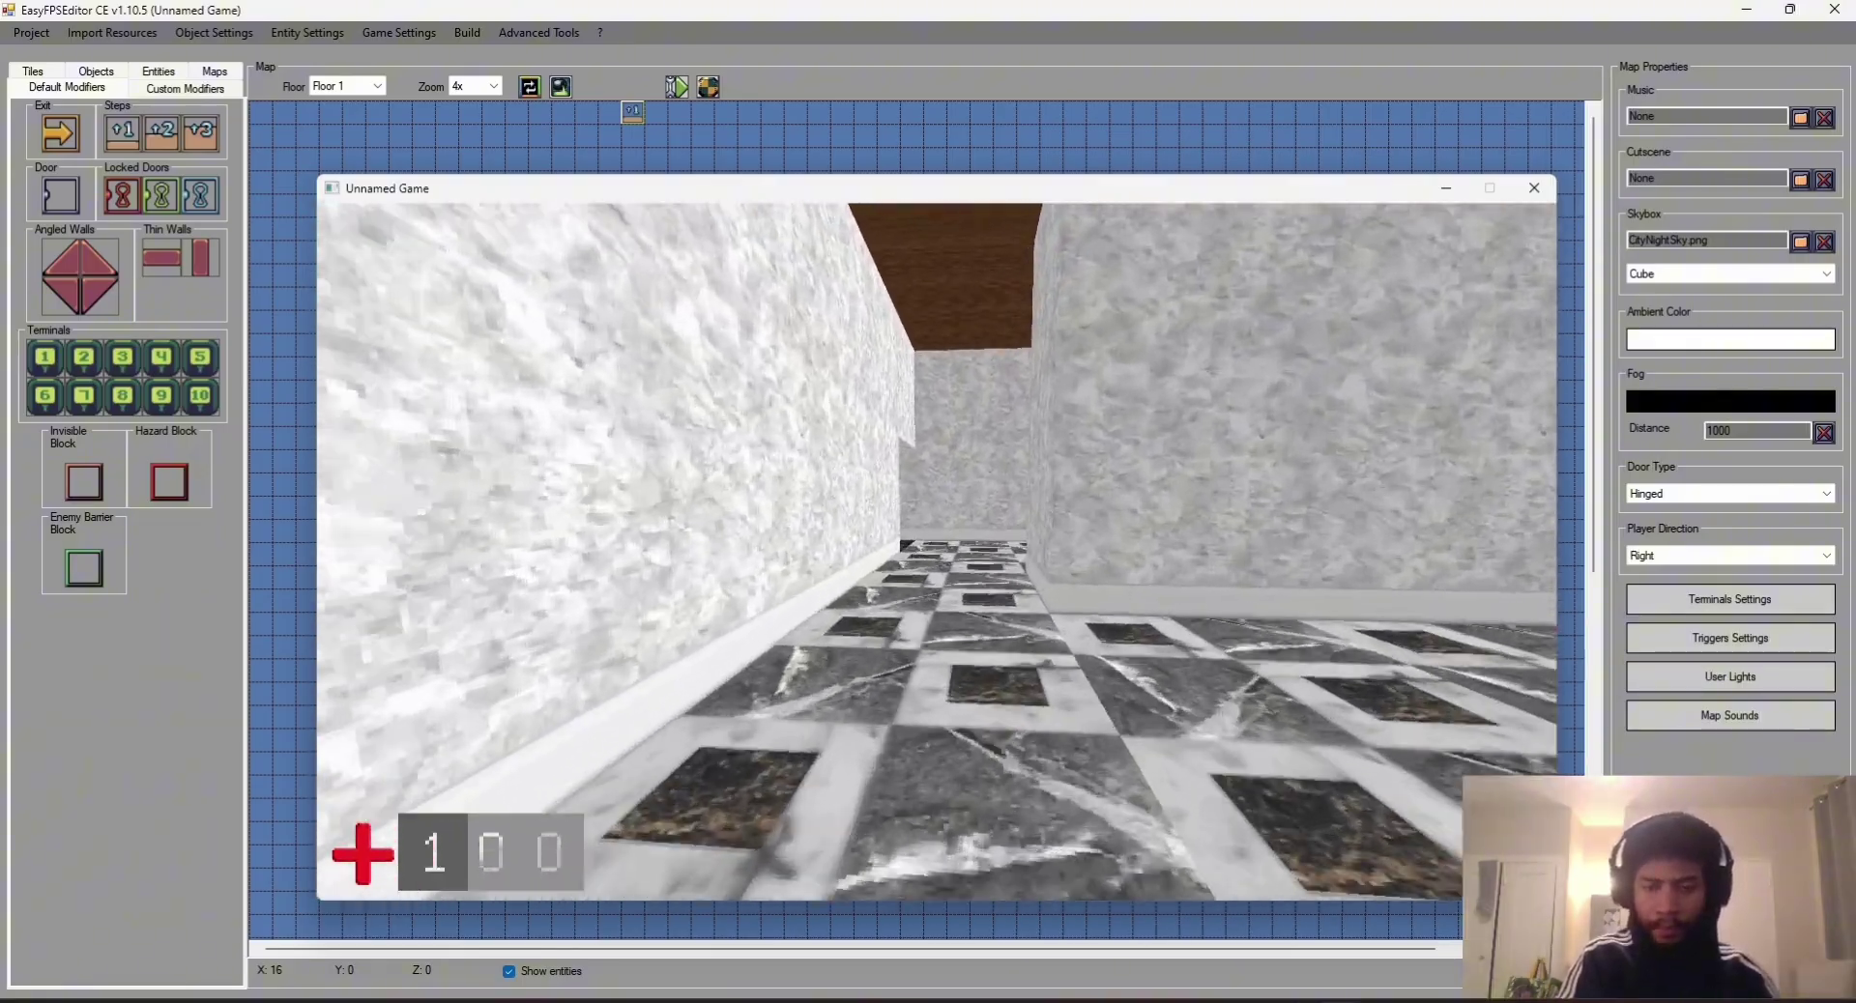
key(w)
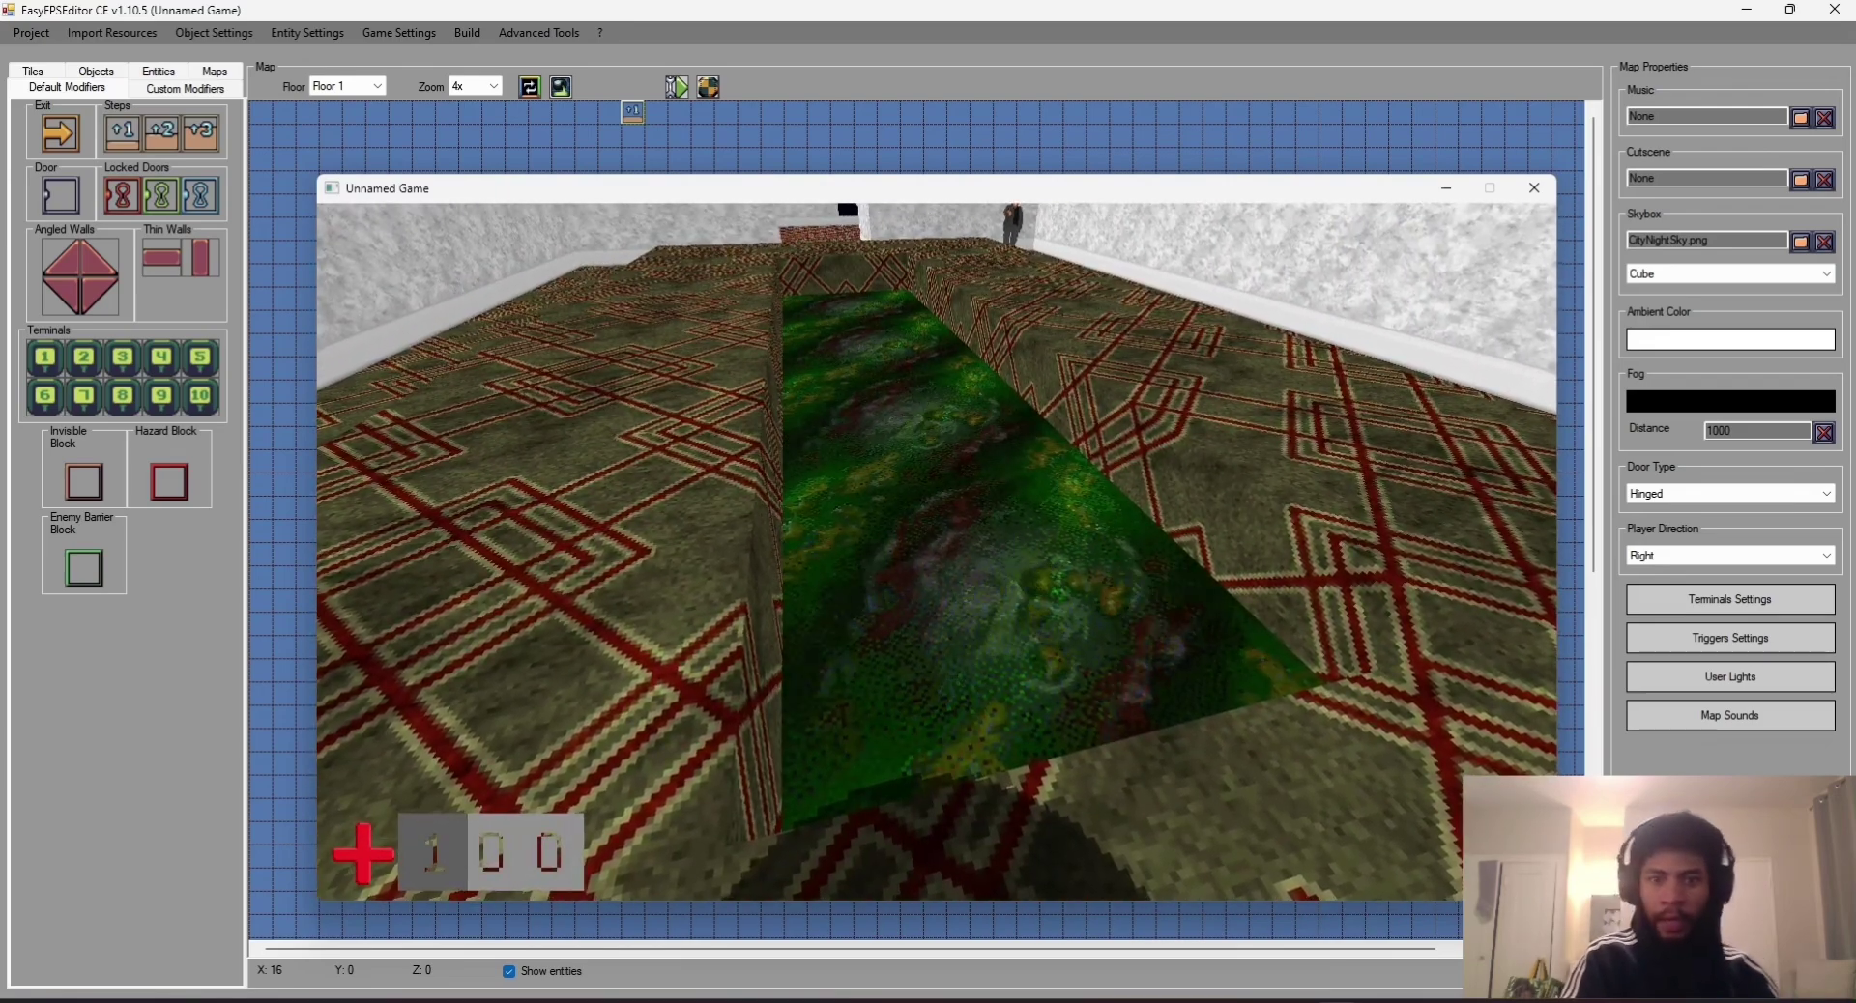
key(d)
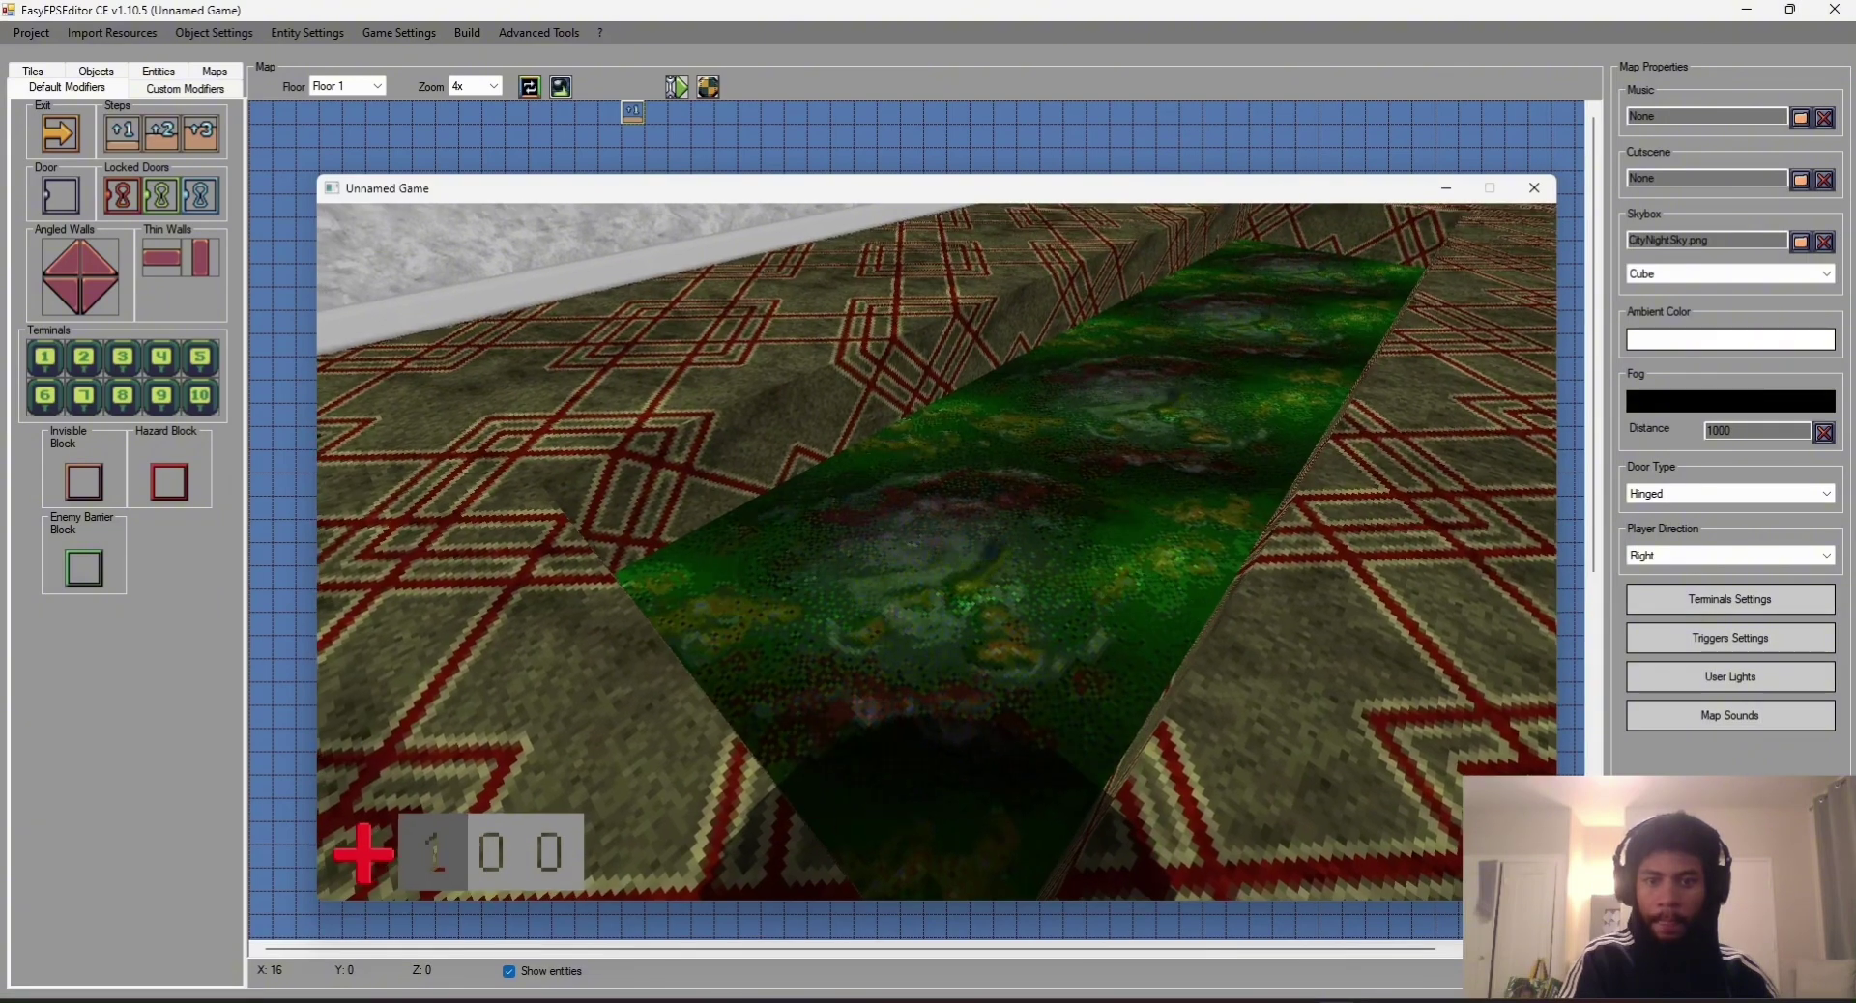
key(Right)
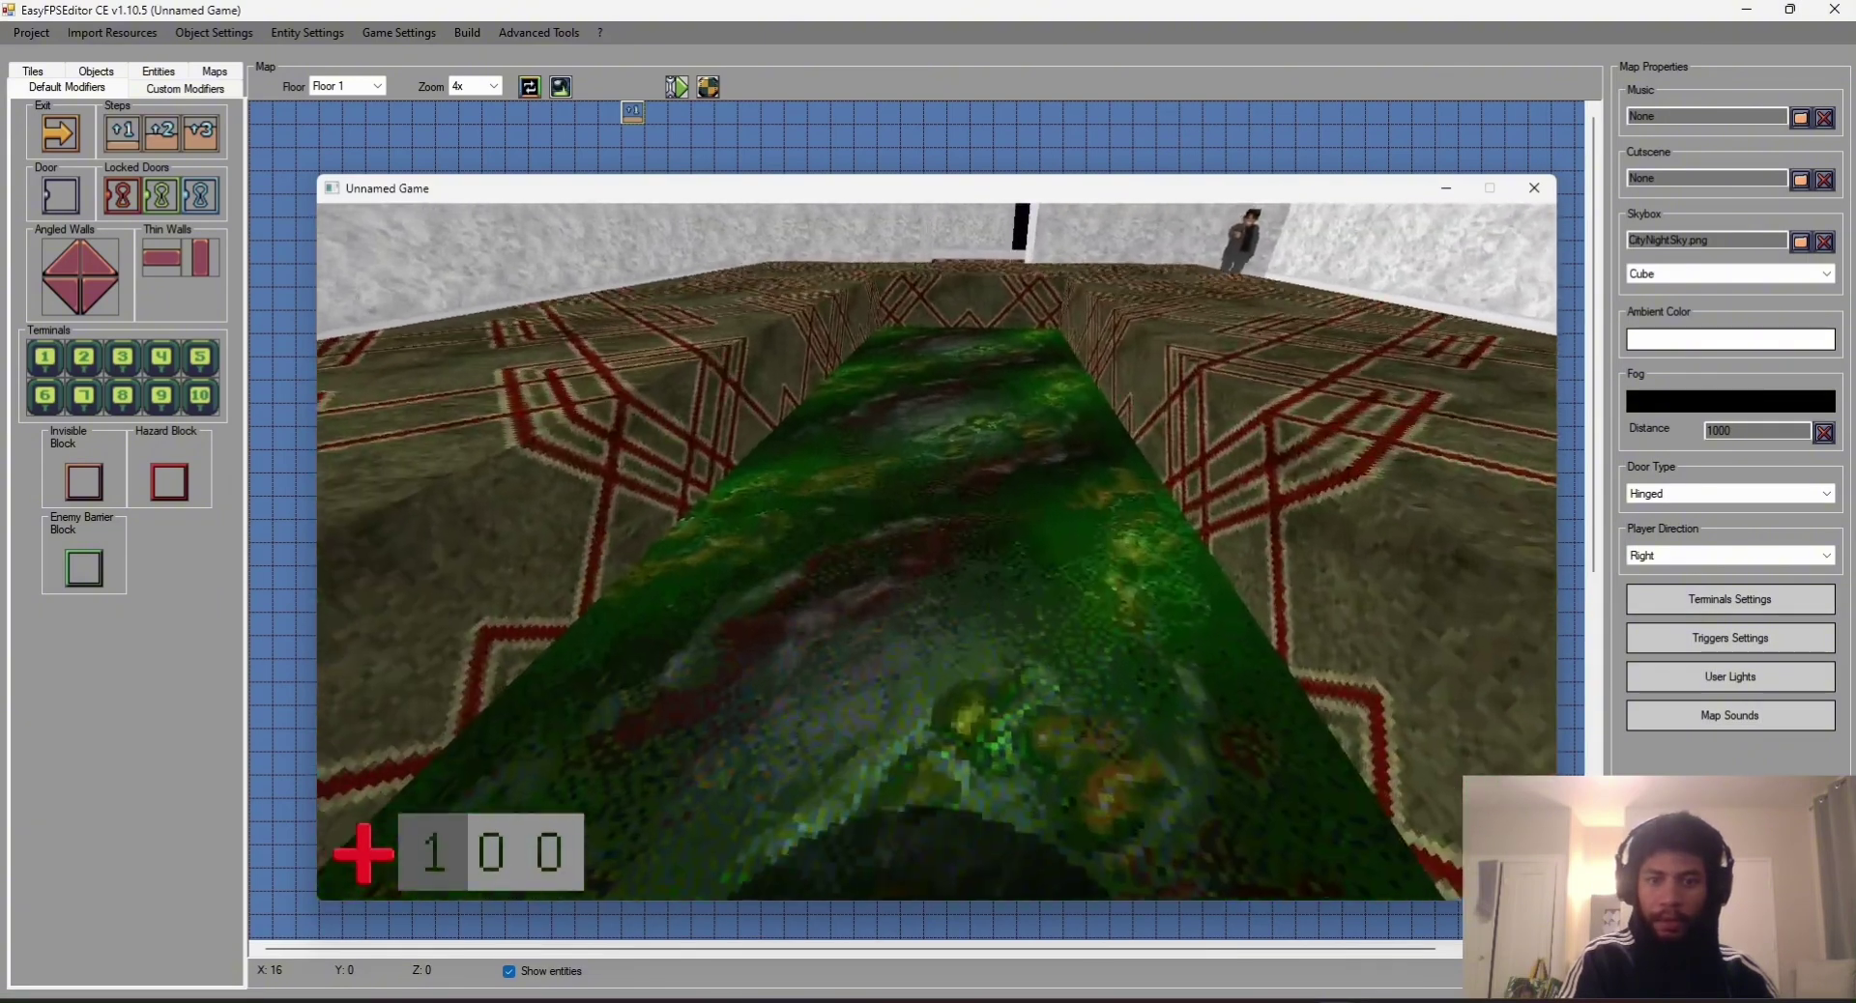
key(Right)
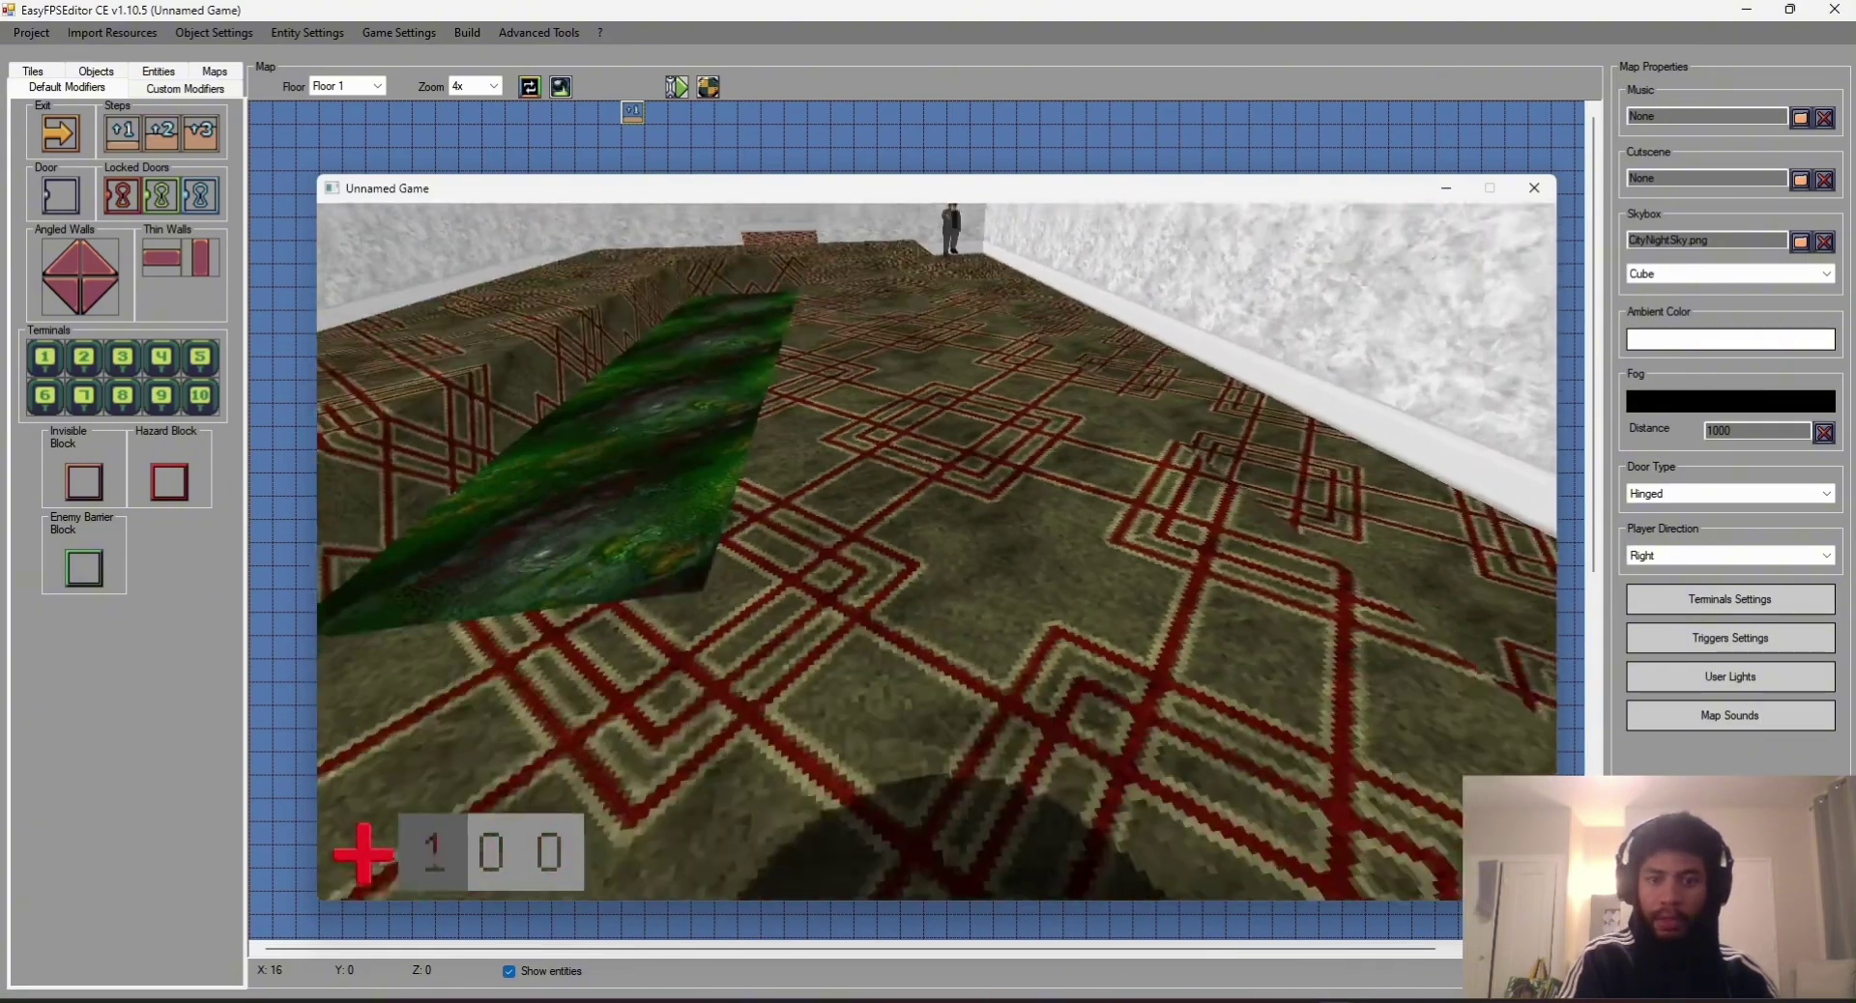
key(Escape)
click(483, 812)
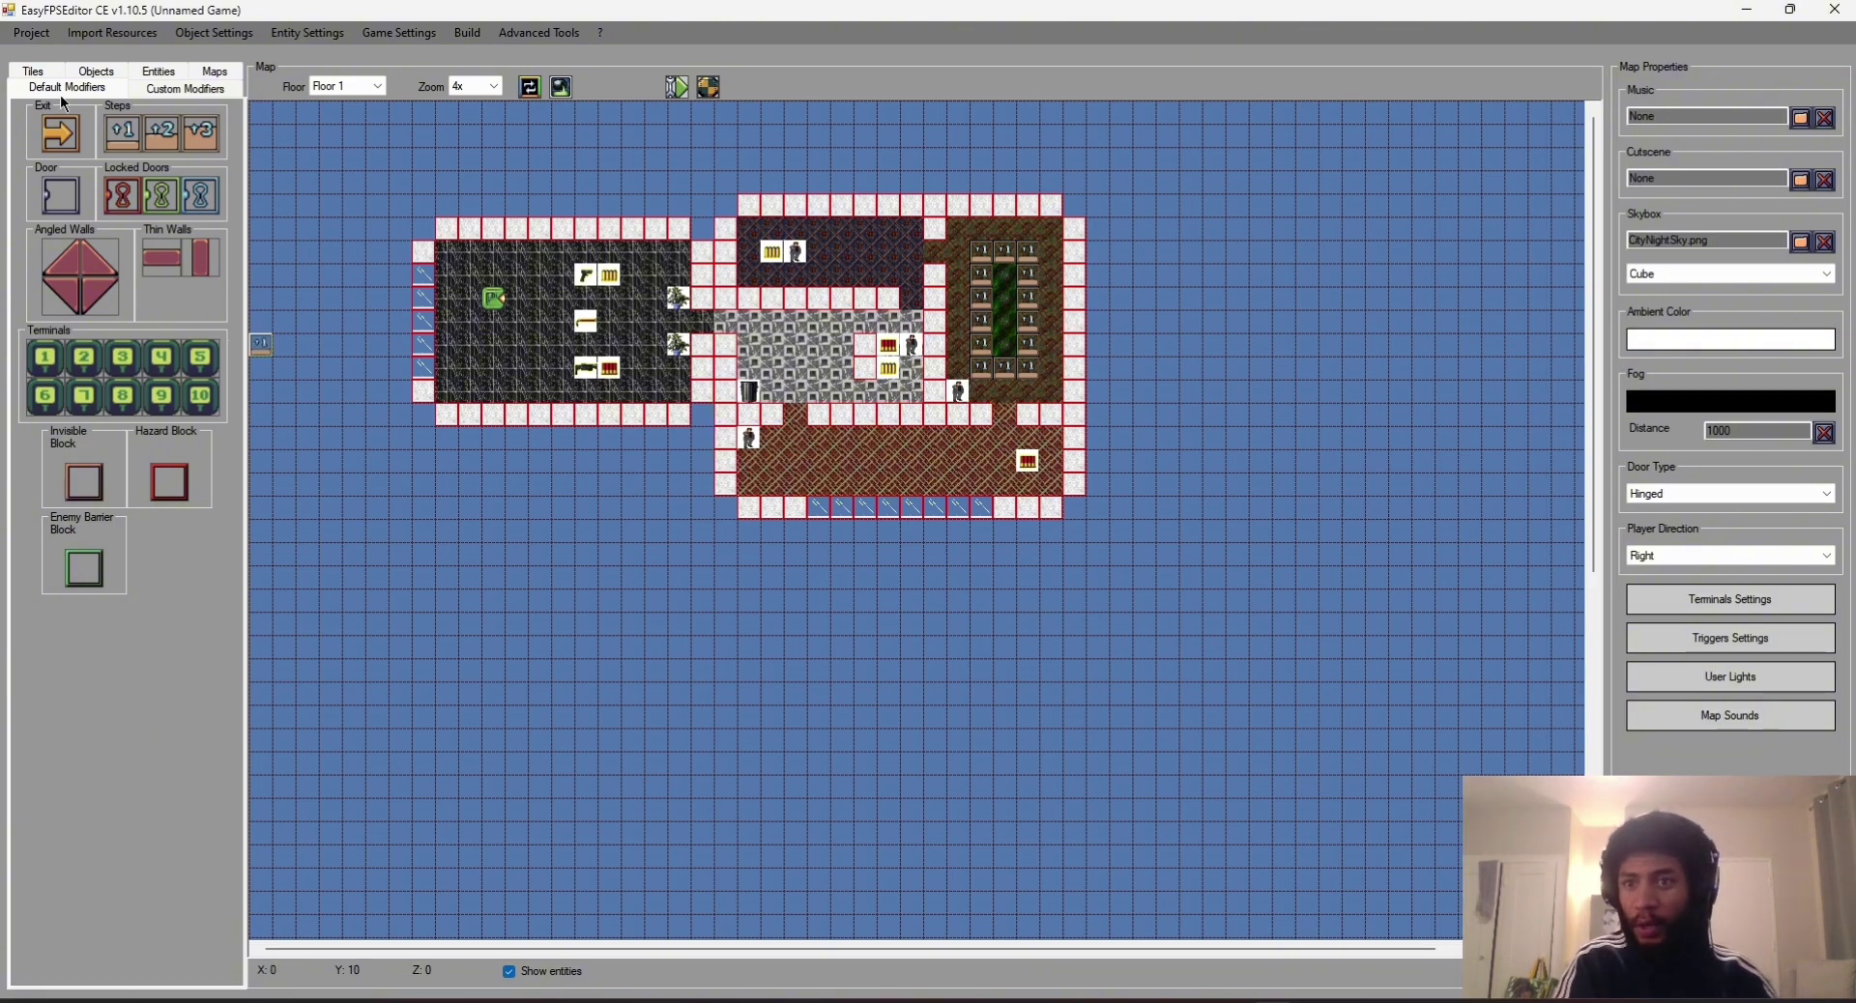
Step: Paint Hazard Block over the muck tiles and start a new test game
click(177, 490)
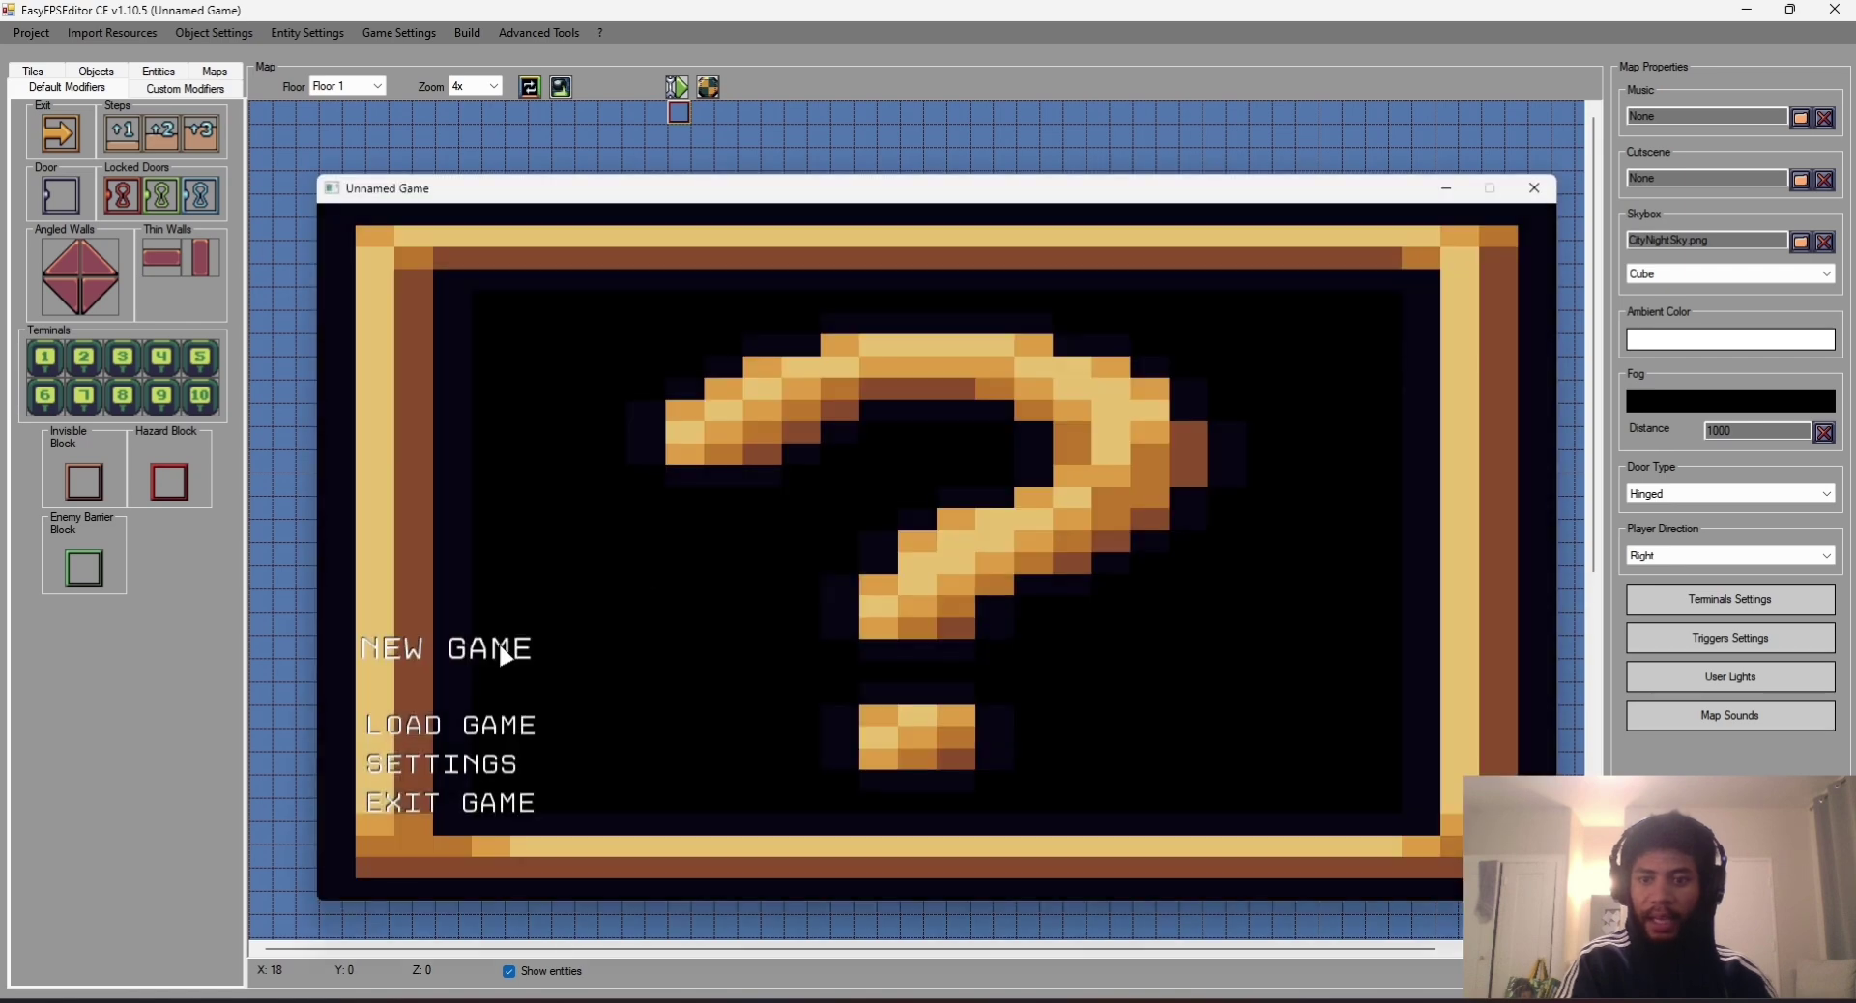
click(503, 652)
Step: Disable enemy AI by entering AI DISABLE in the in-game console
key(w)
key(d)
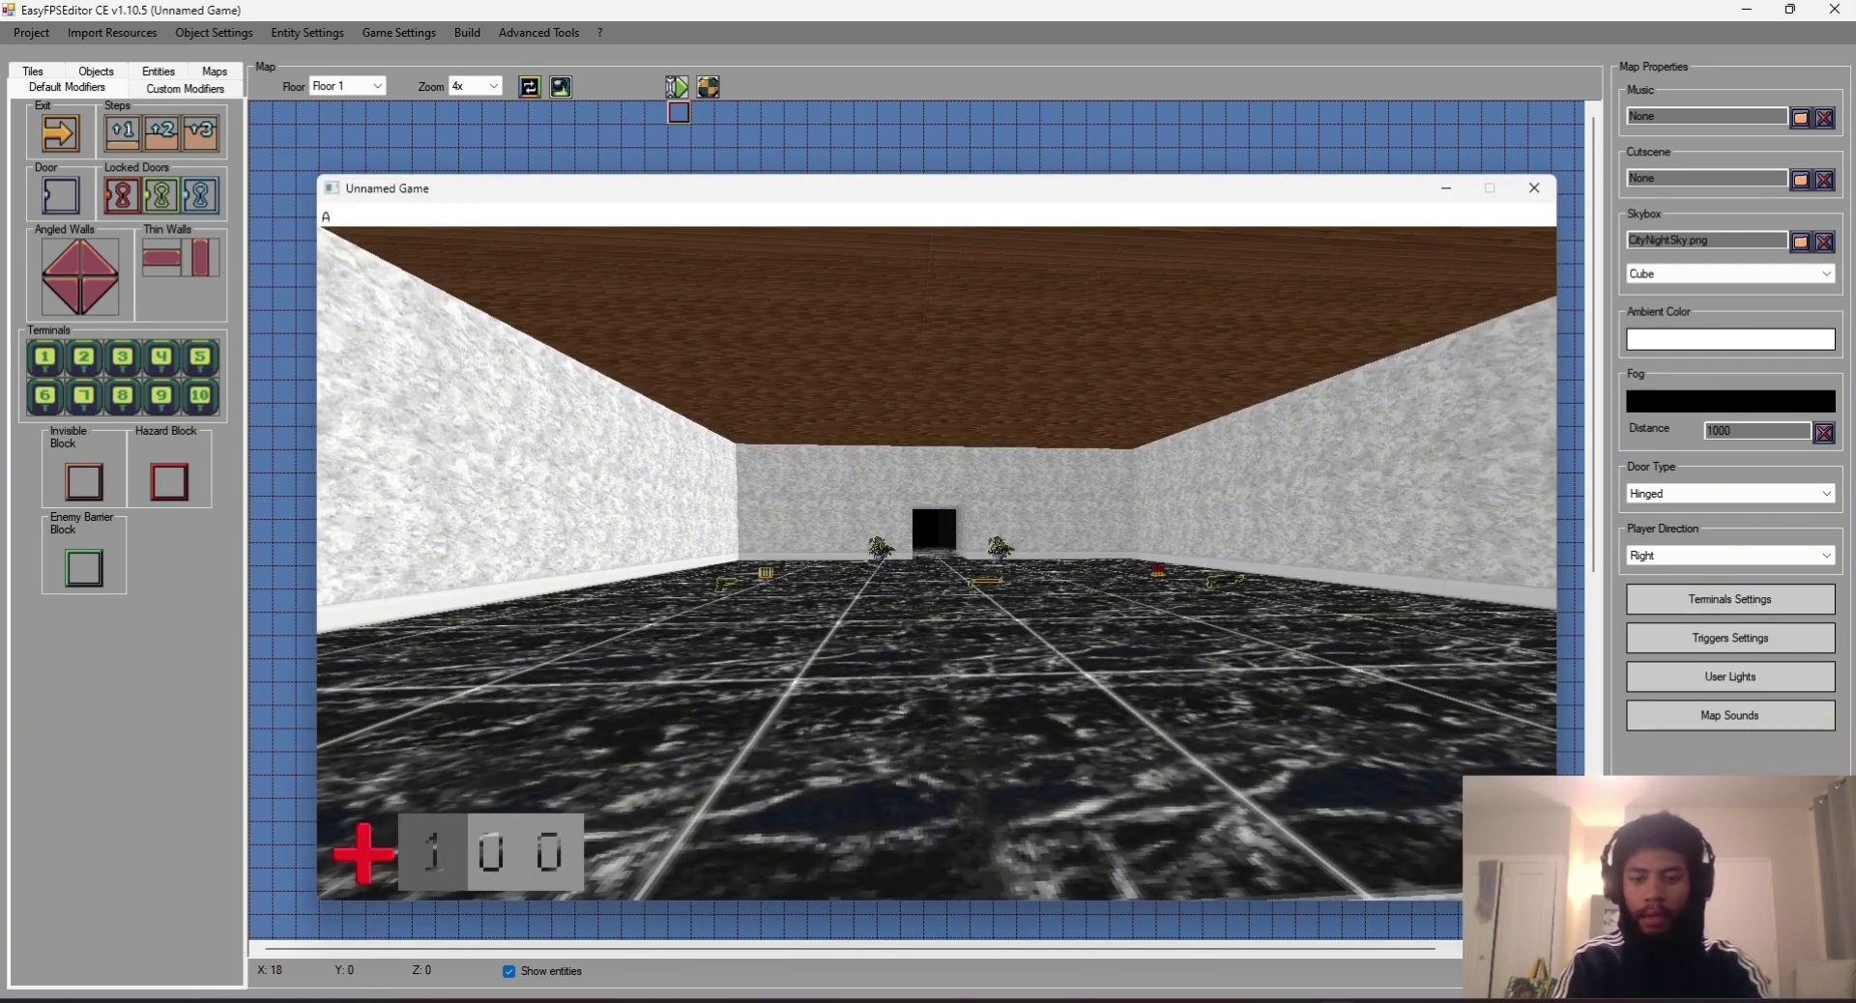
text(AI DISABLE)
key(Return)
Step: Walk through the muck pit, watching health drop from 100 to 75, then exit the game
key(w)
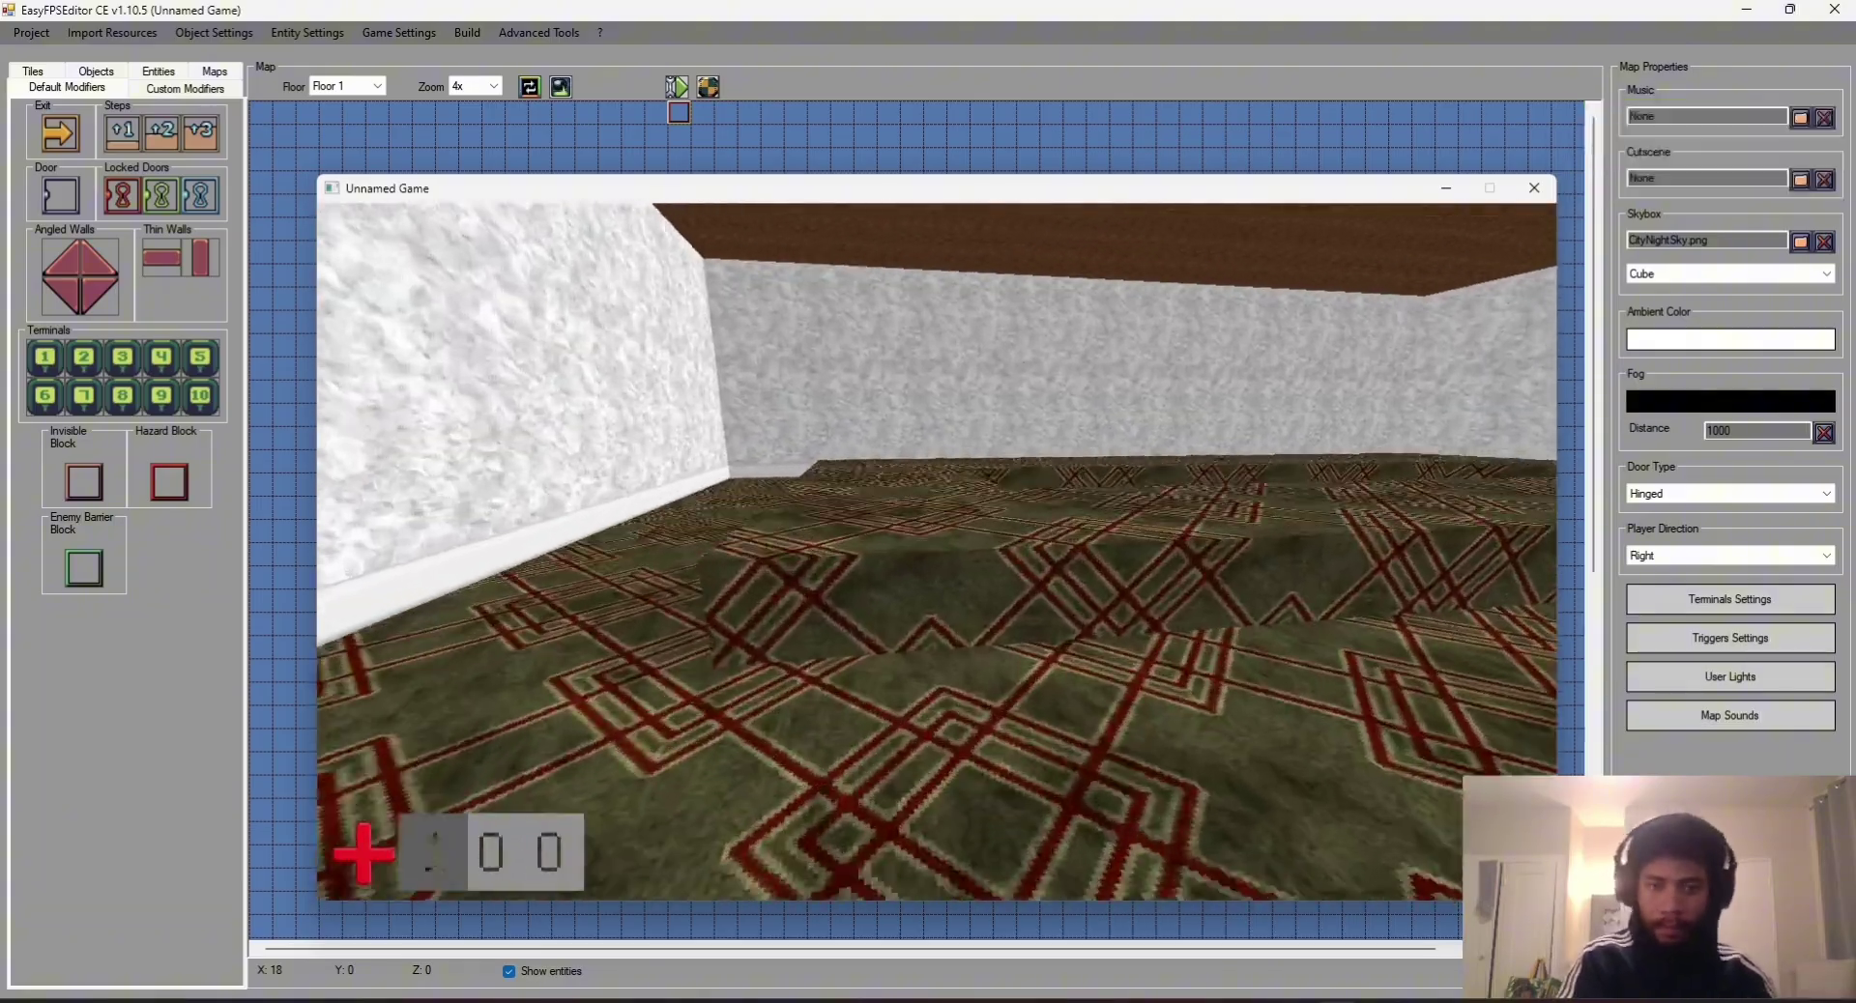
key(w)
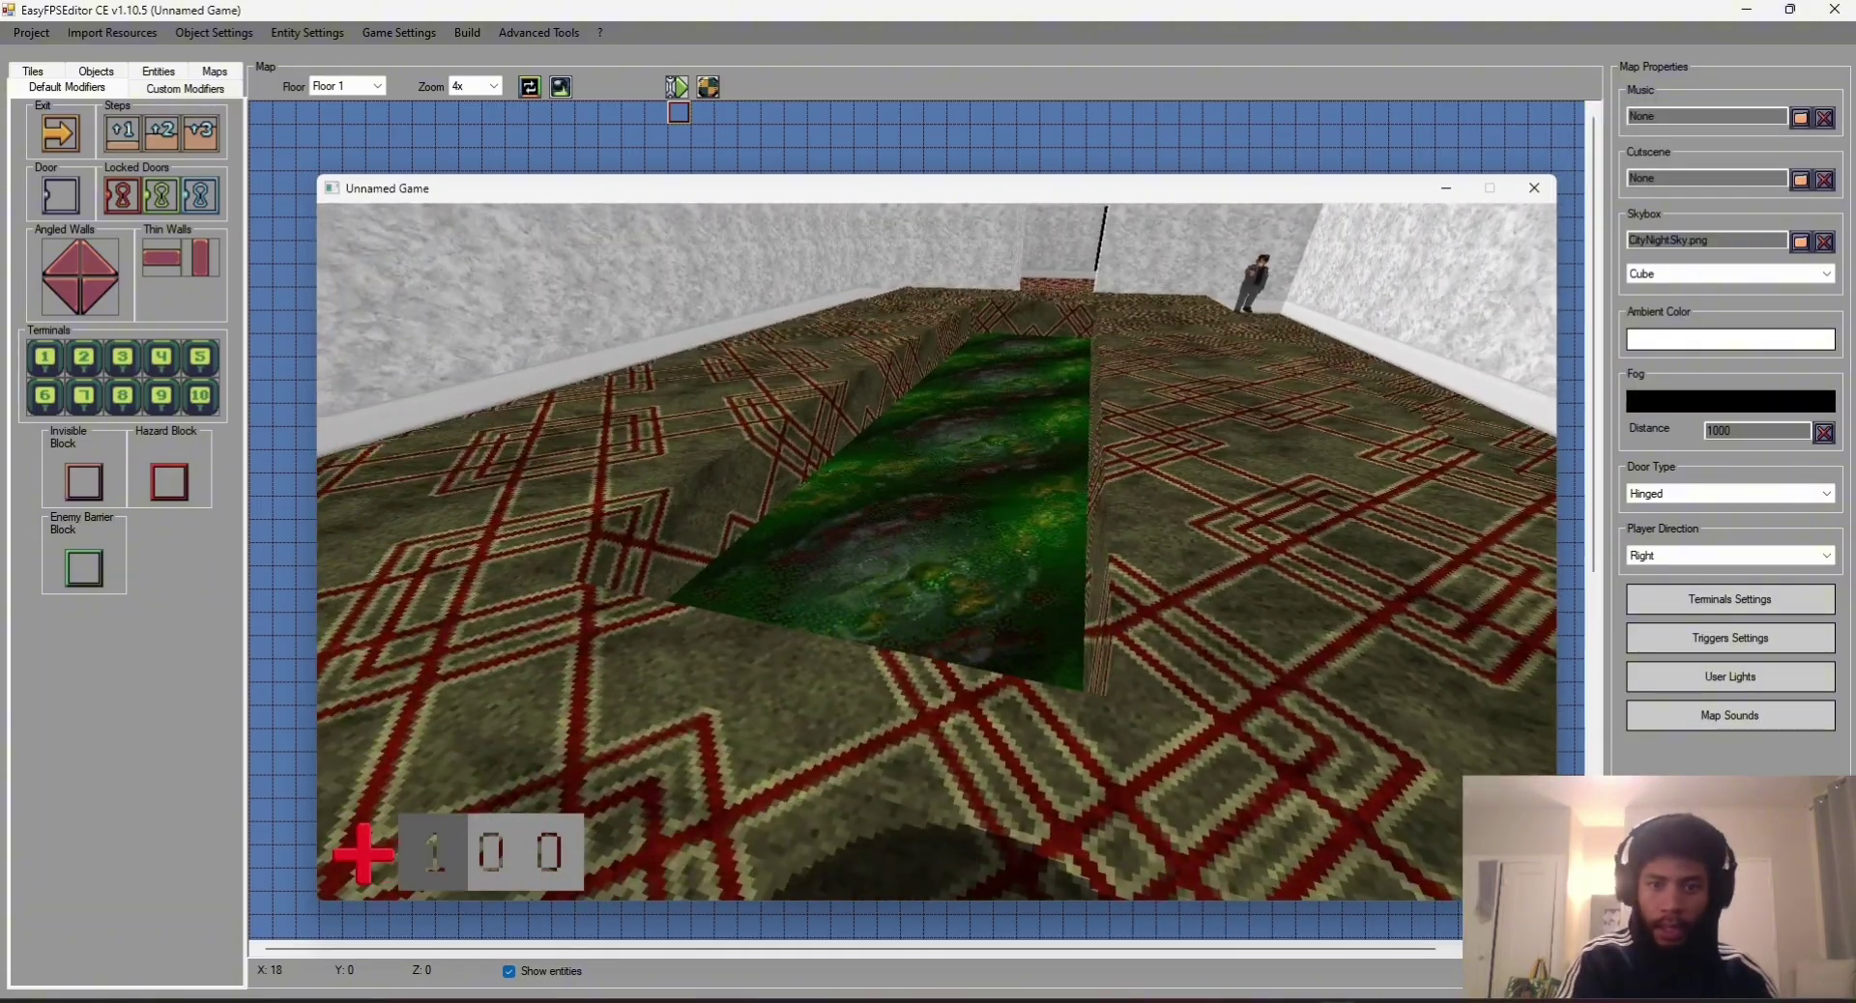
key(Left)
key(w)
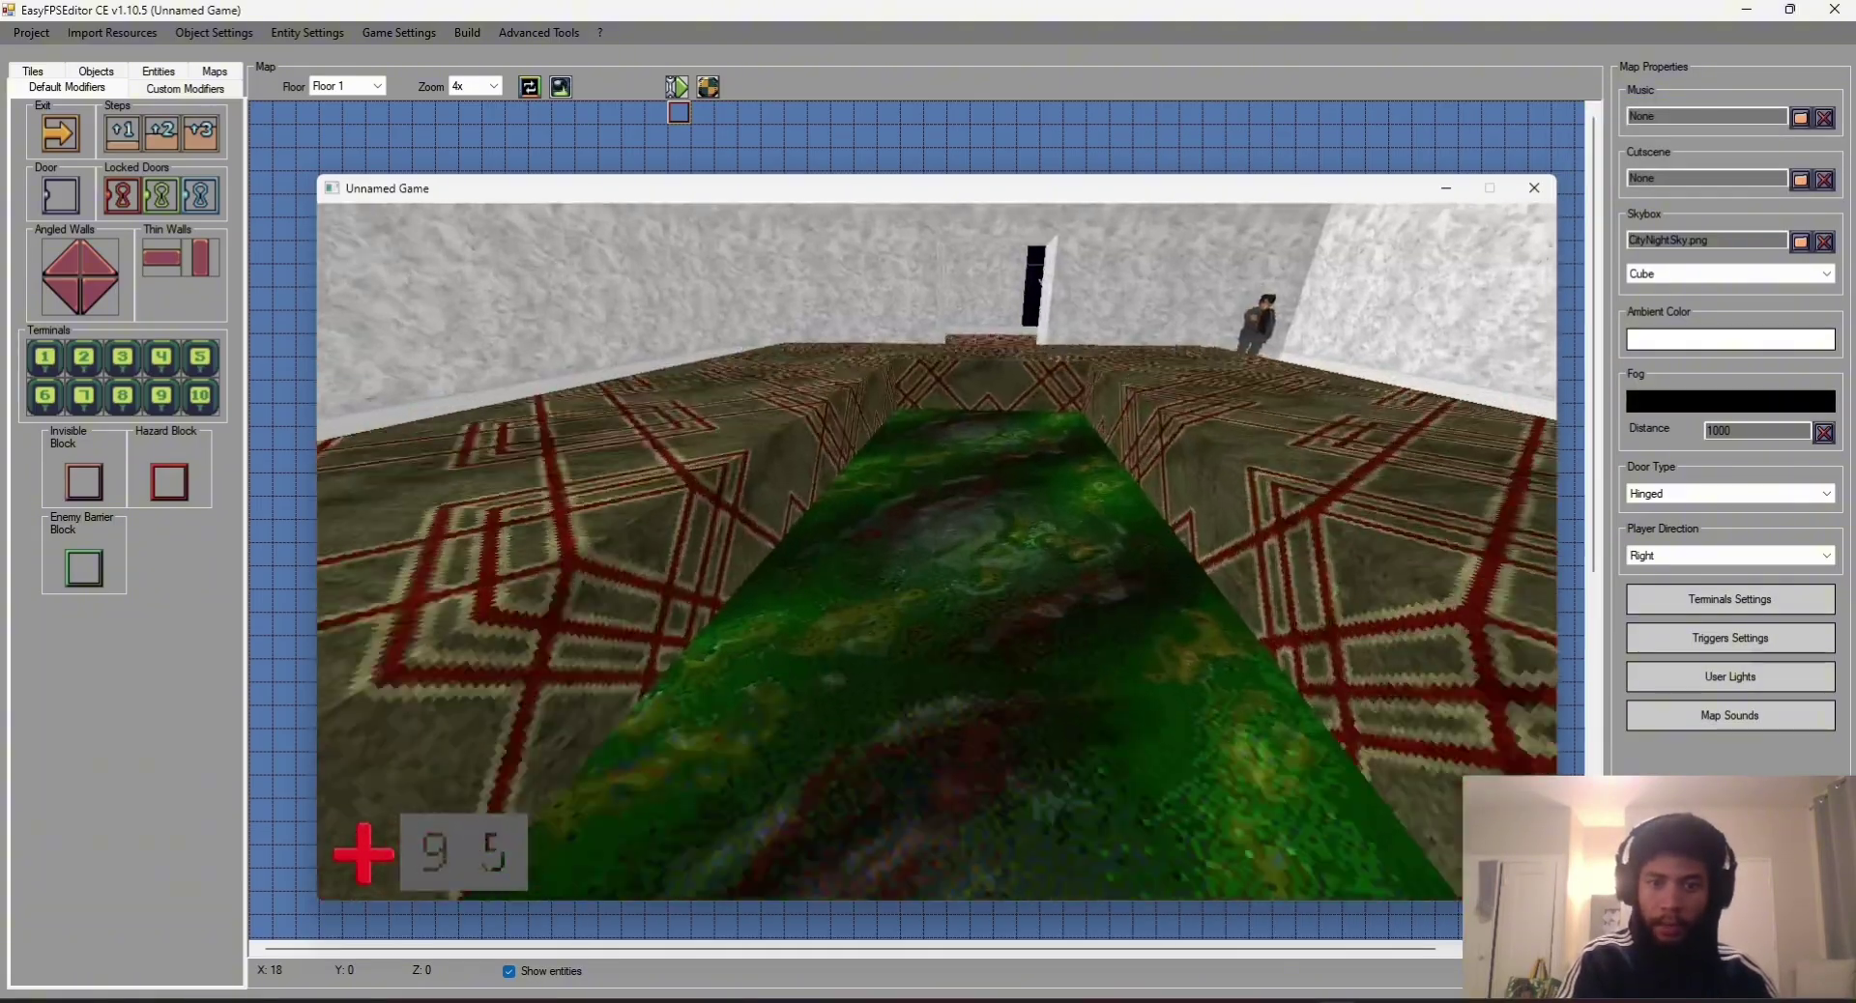
key(s)
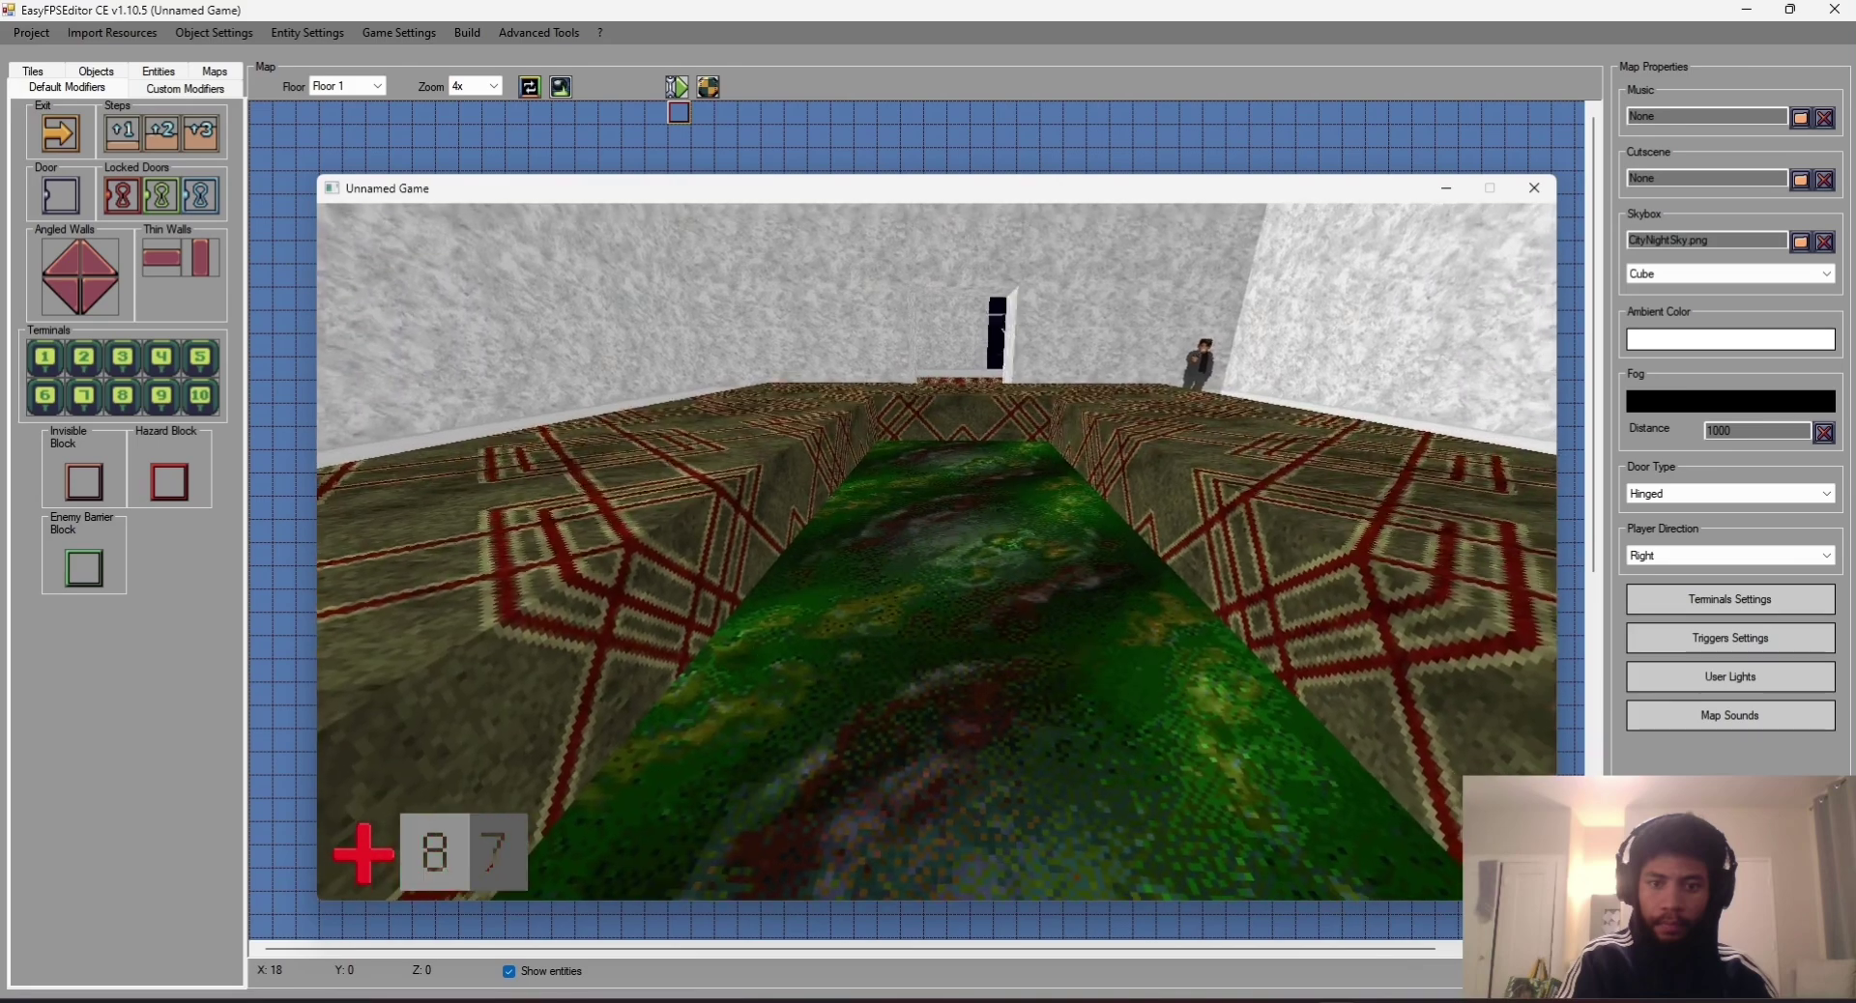
key(Left)
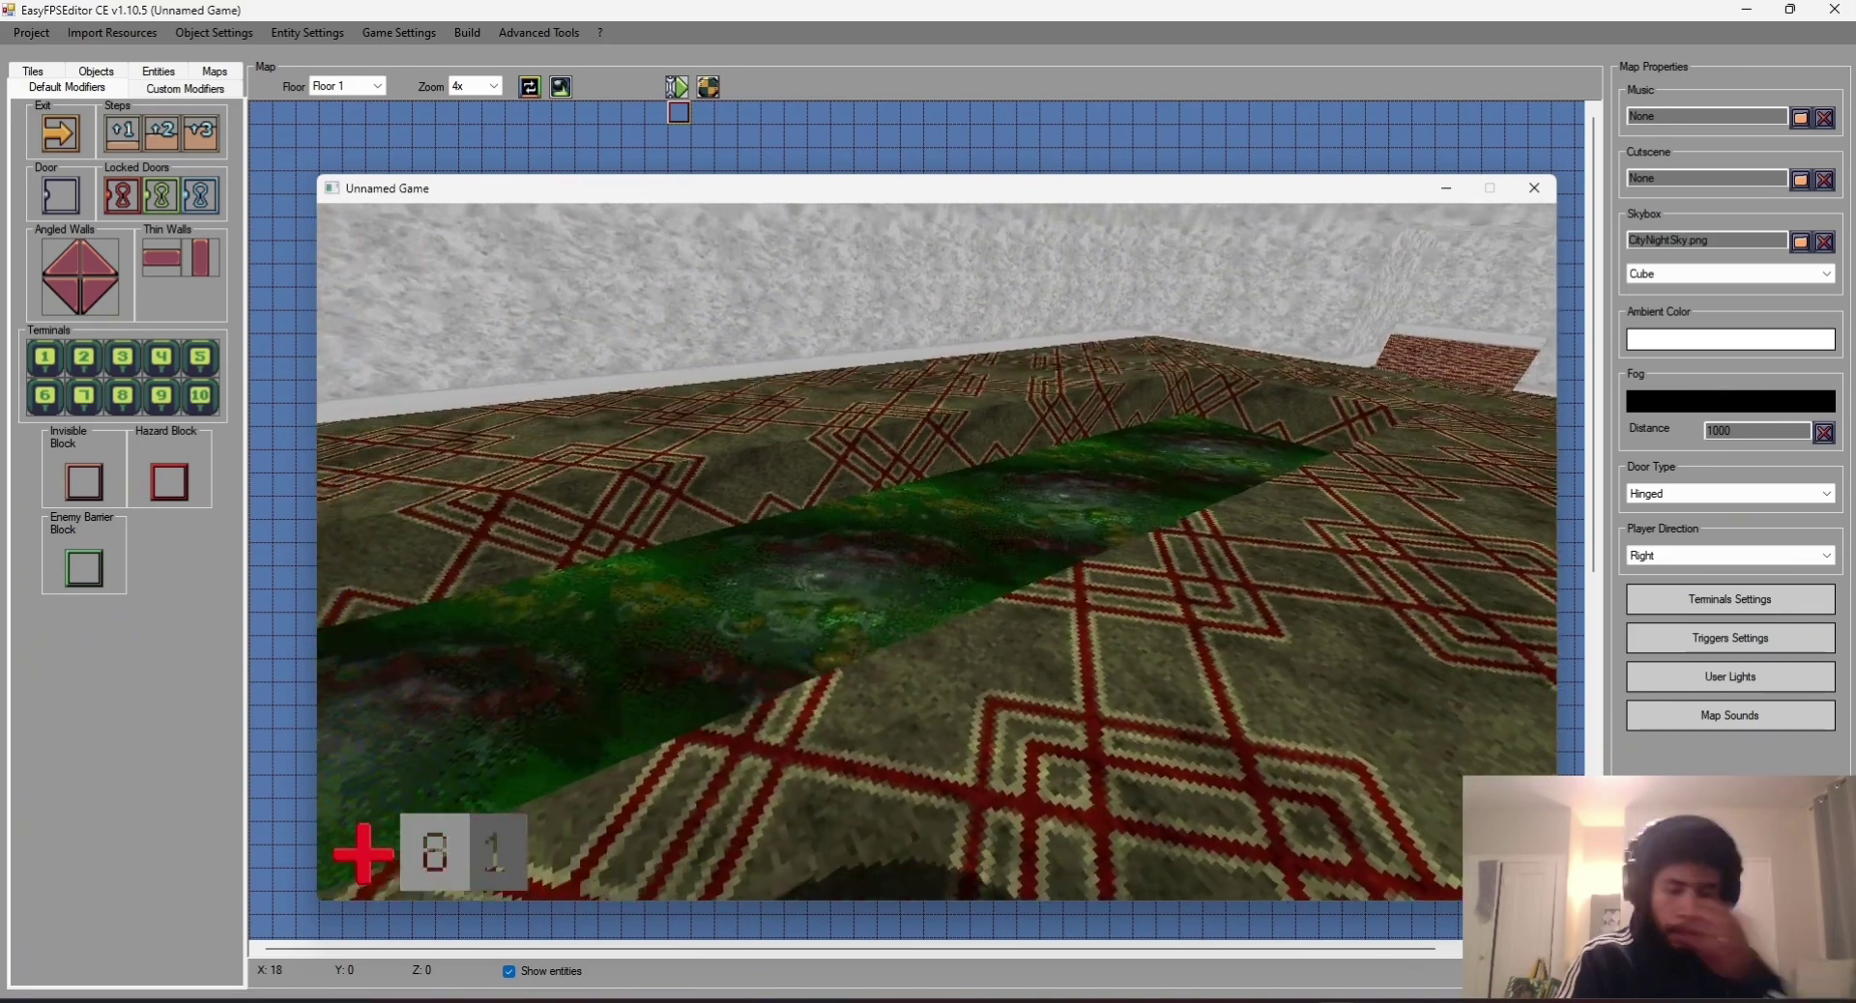
key(Right)
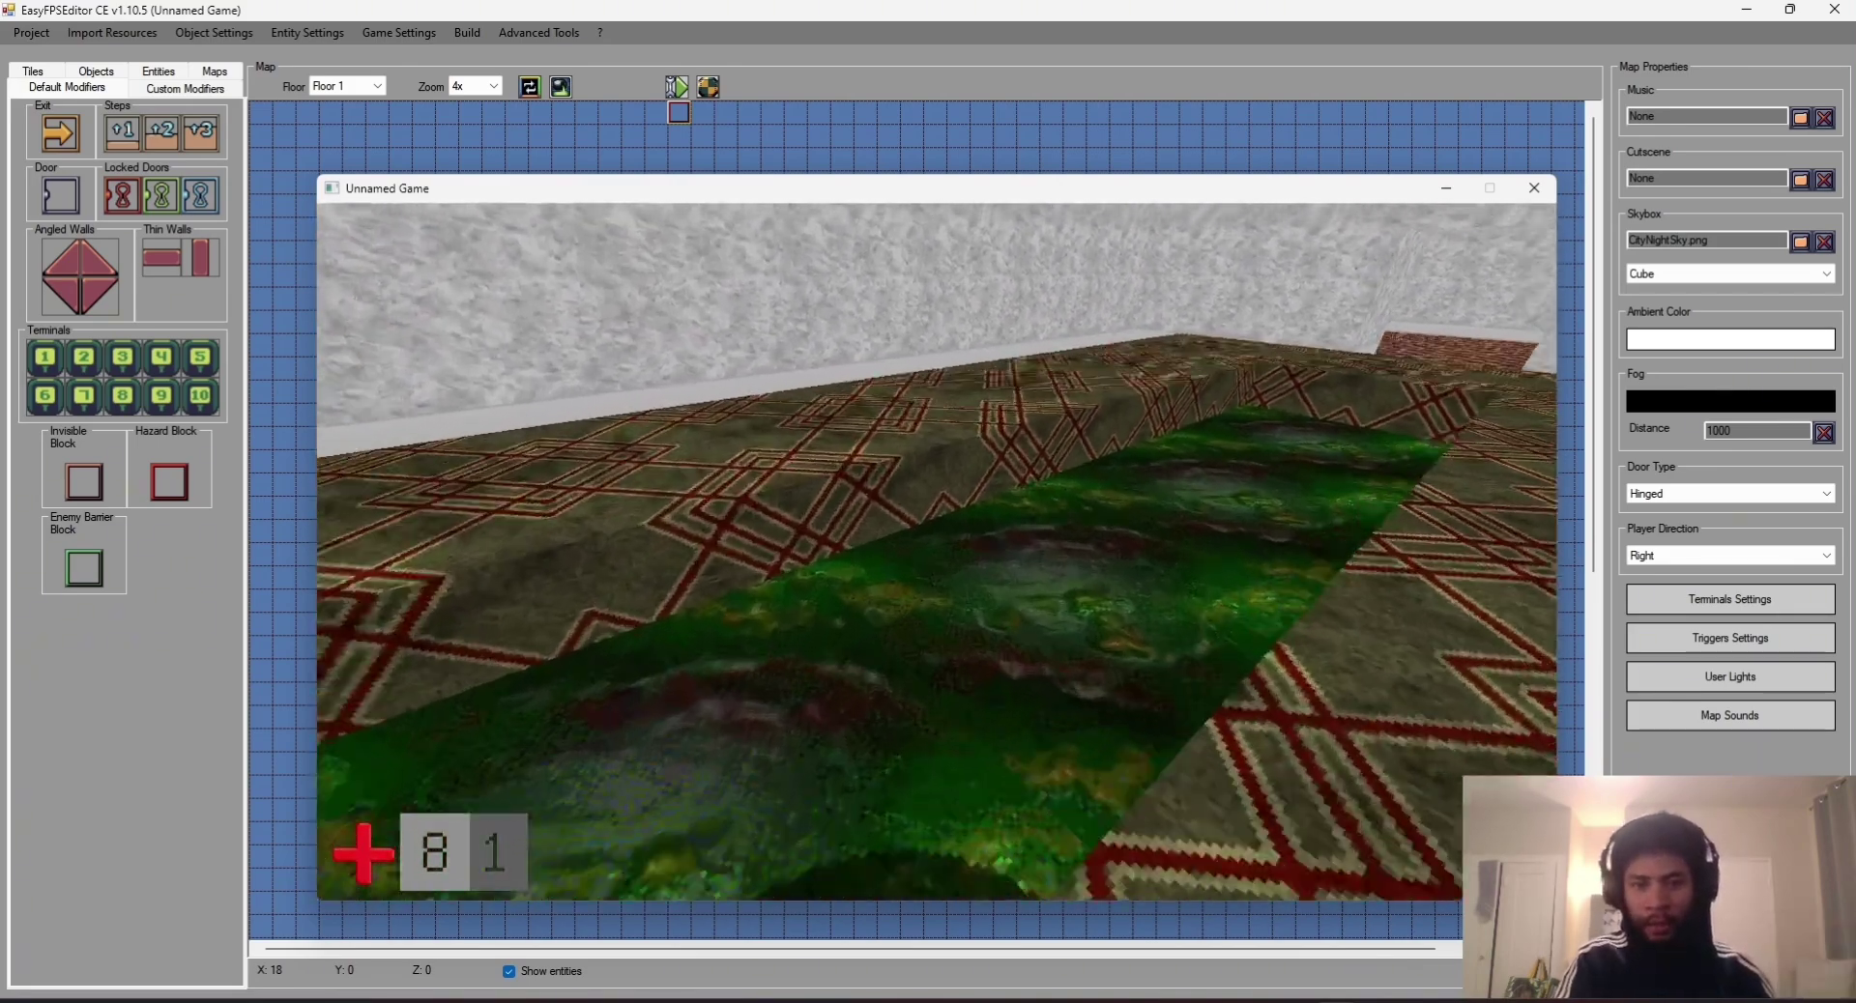
key(space)
key(d)
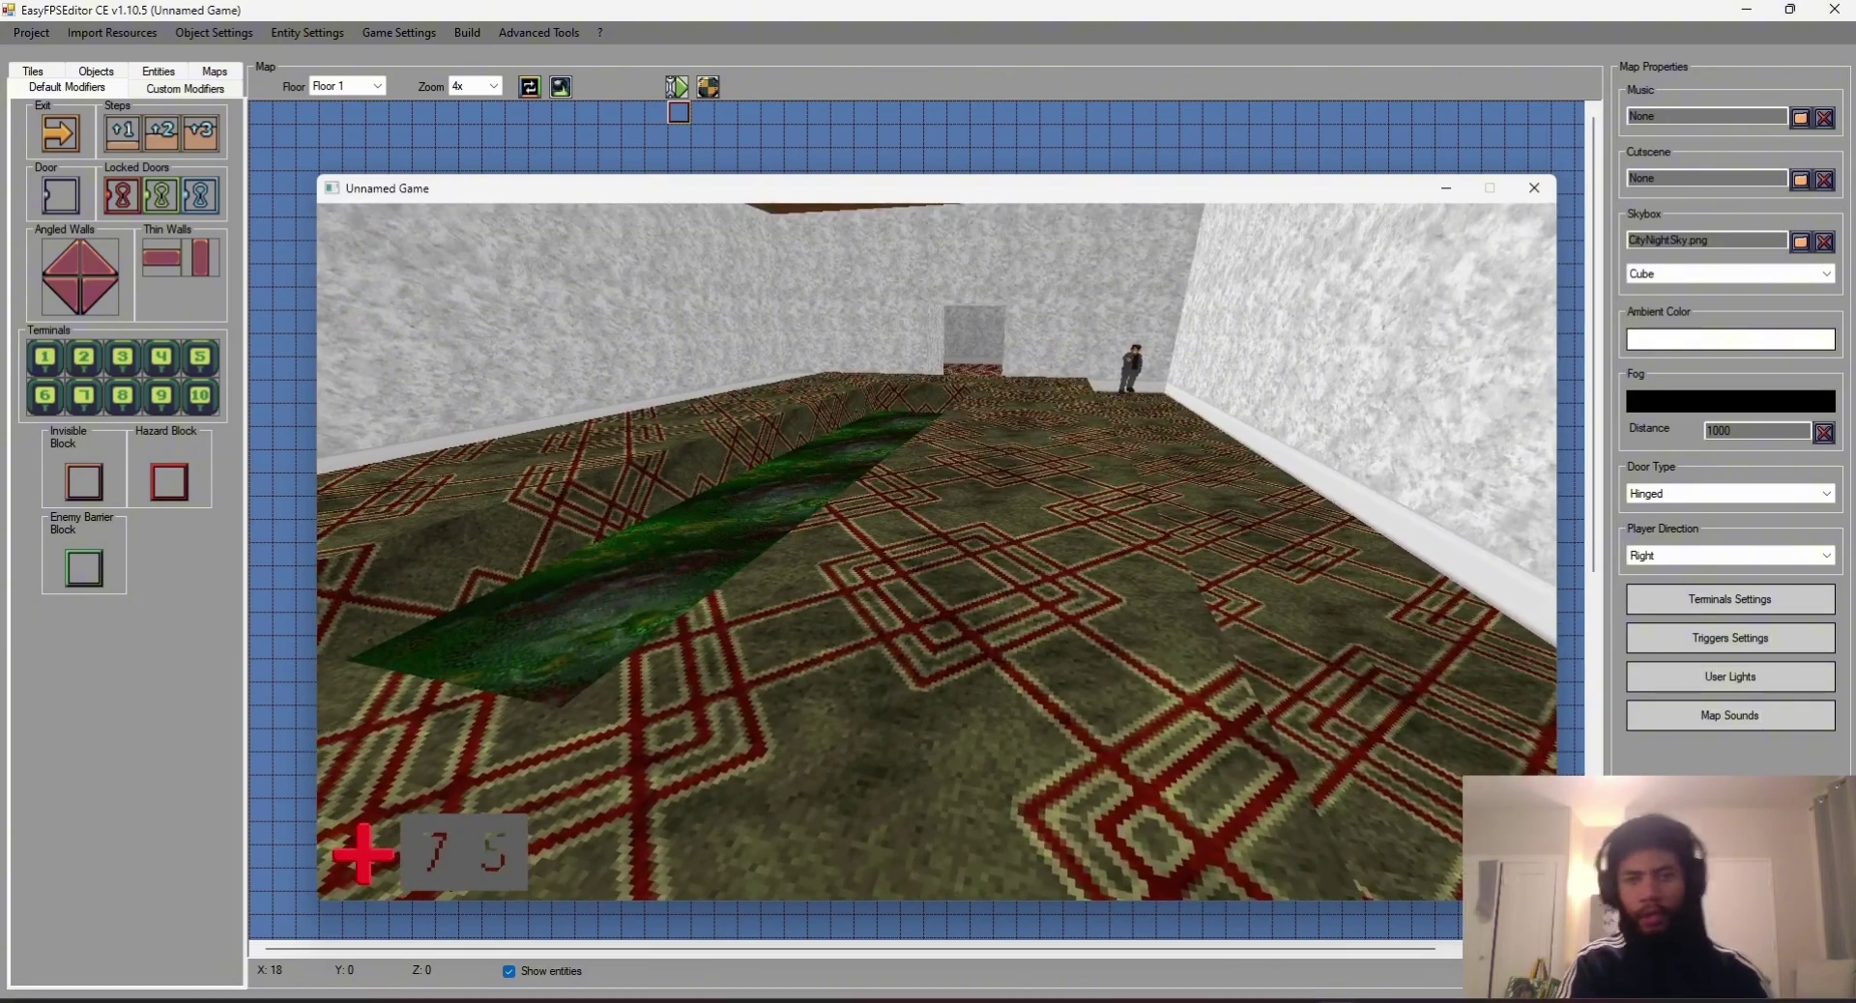
key(Escape)
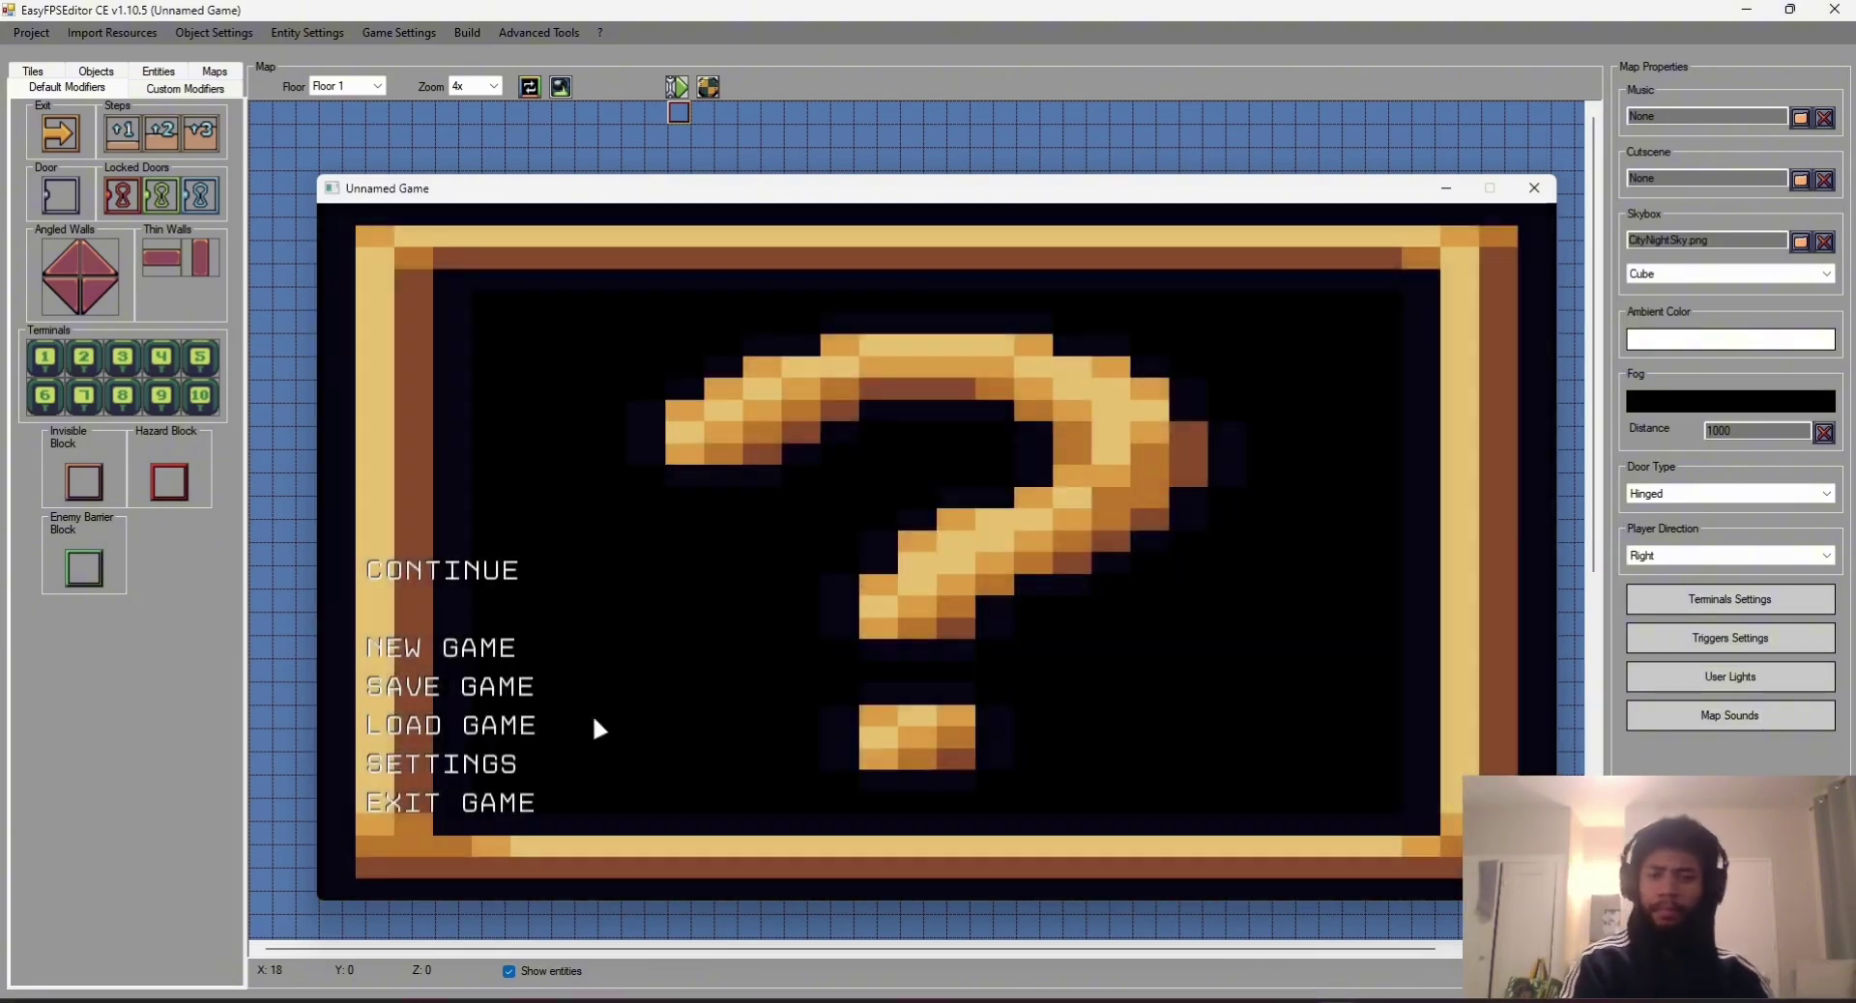
click(506, 803)
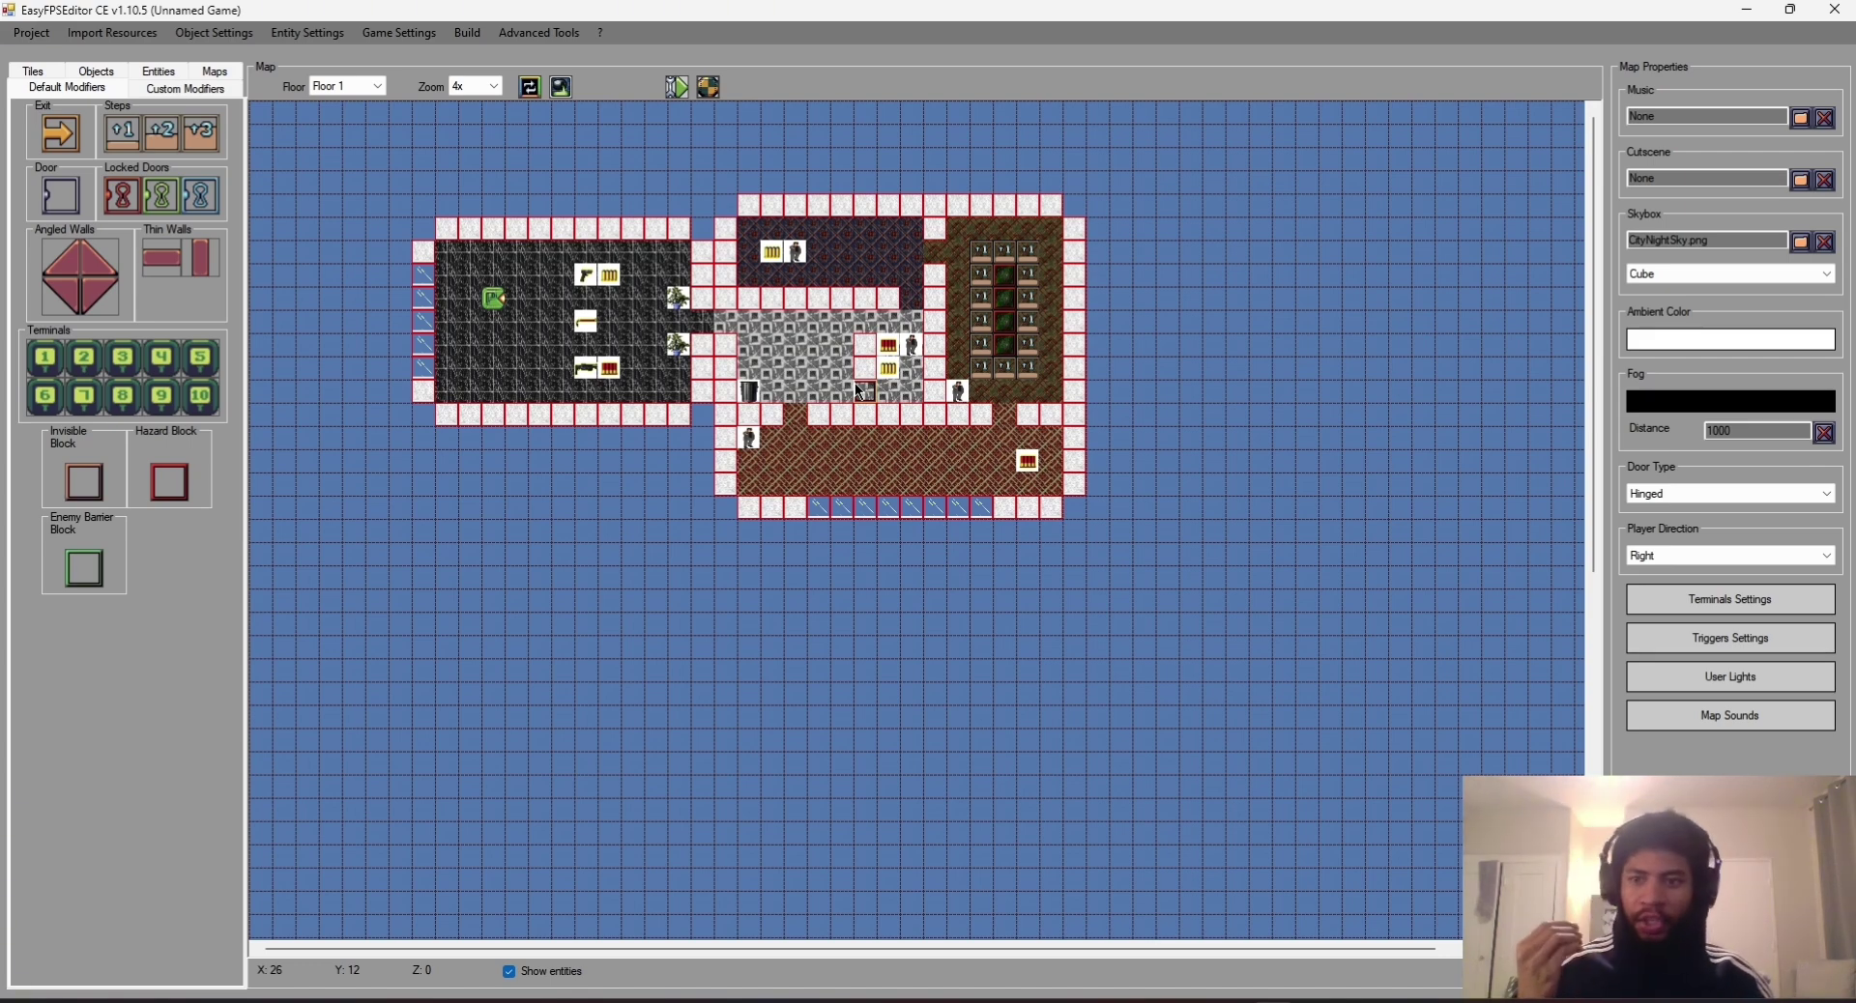
Step: Place a door.png tile in the gap between the left and middle rooms
click(33, 70)
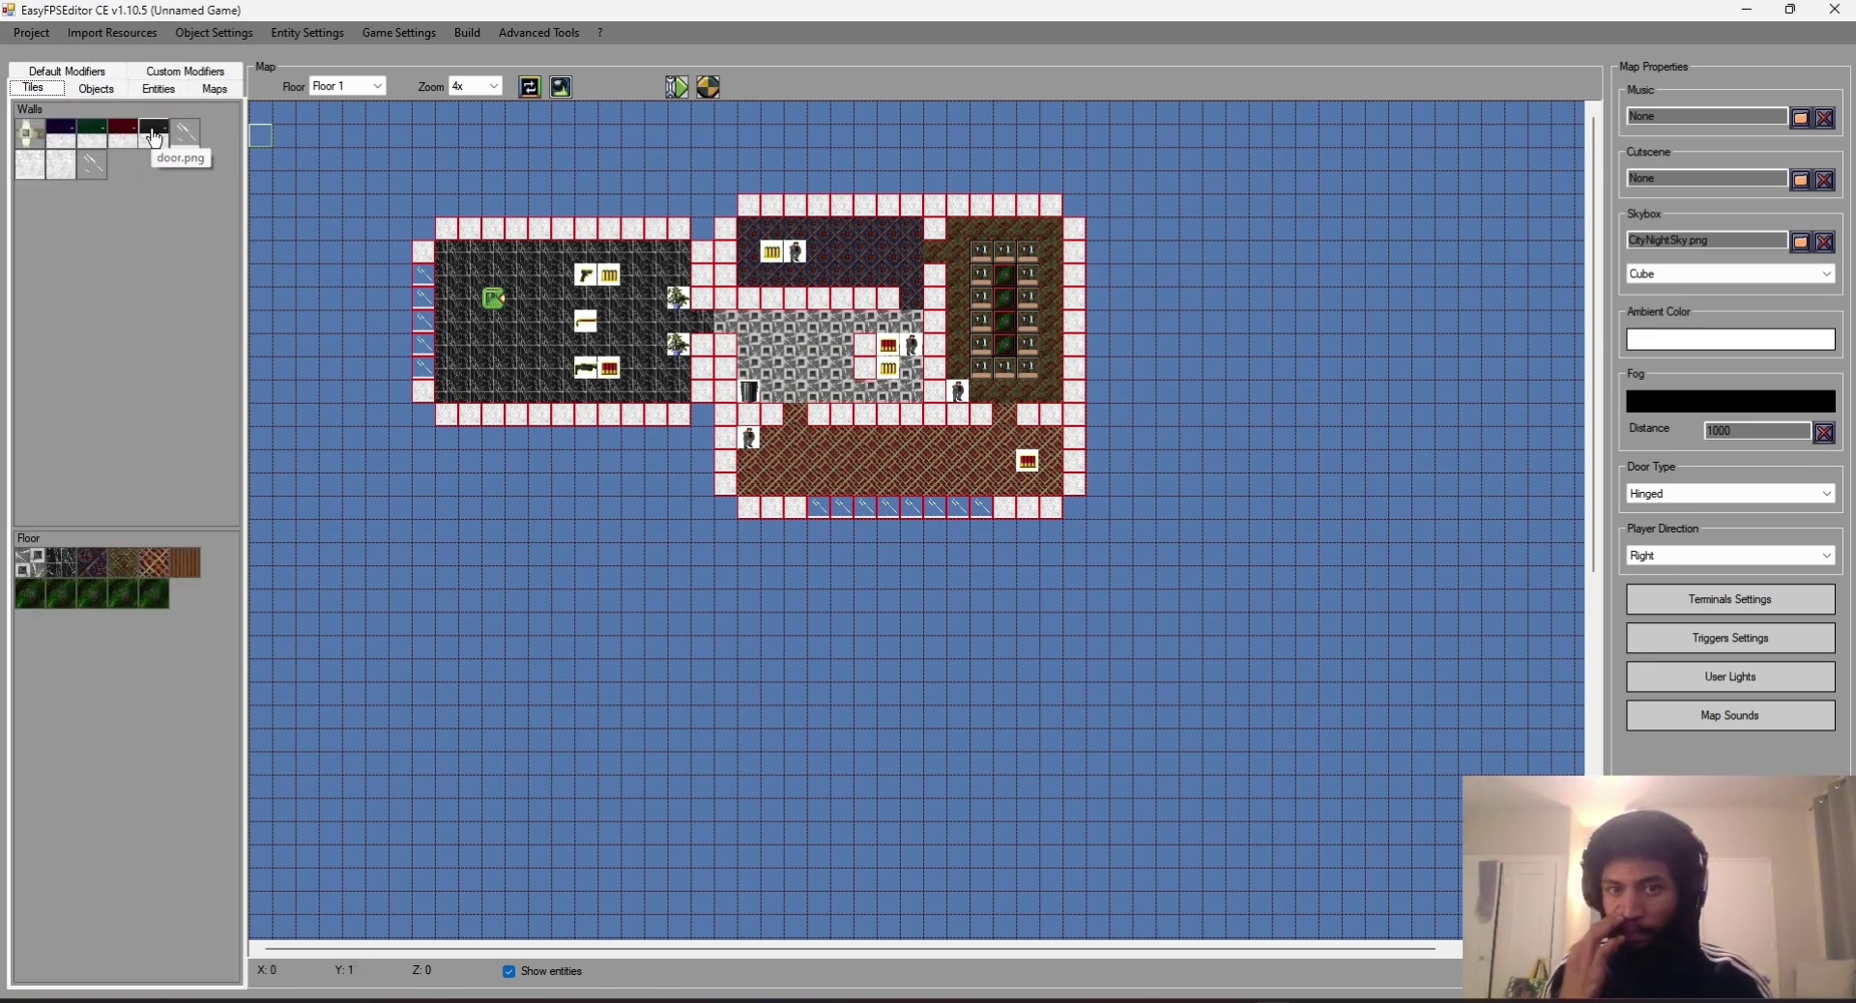
click(155, 139)
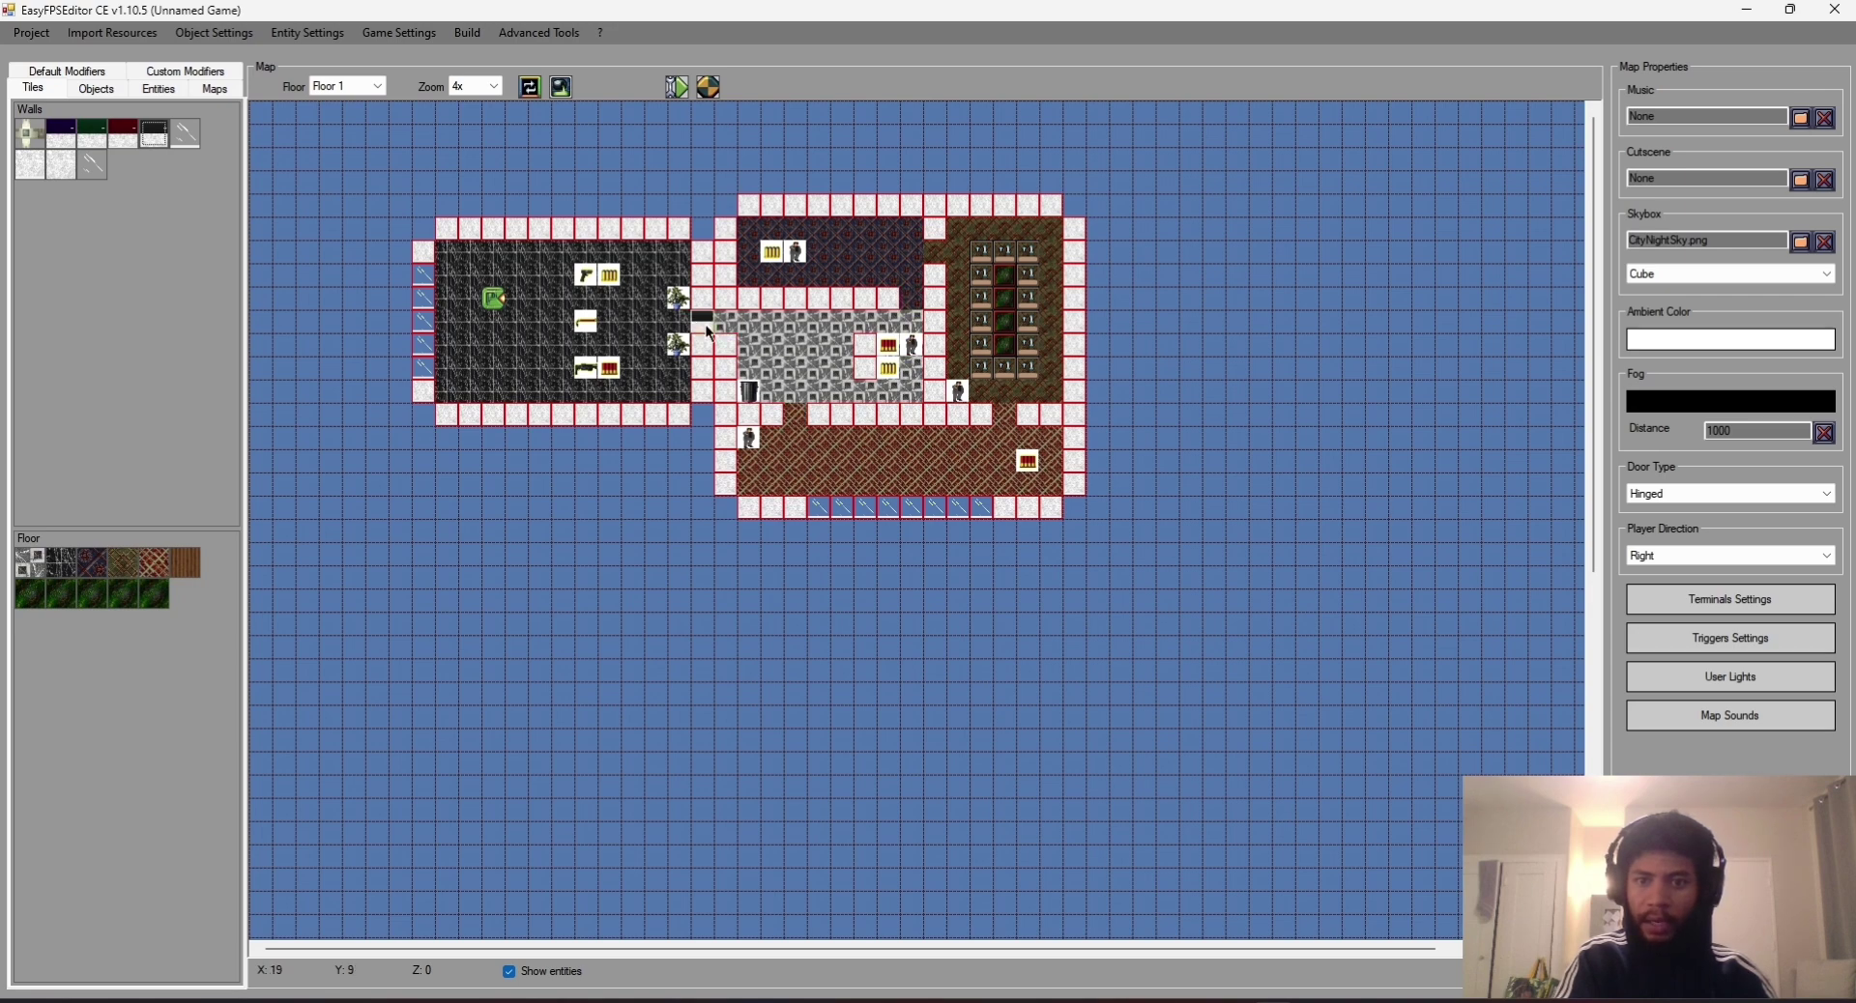
click(707, 329)
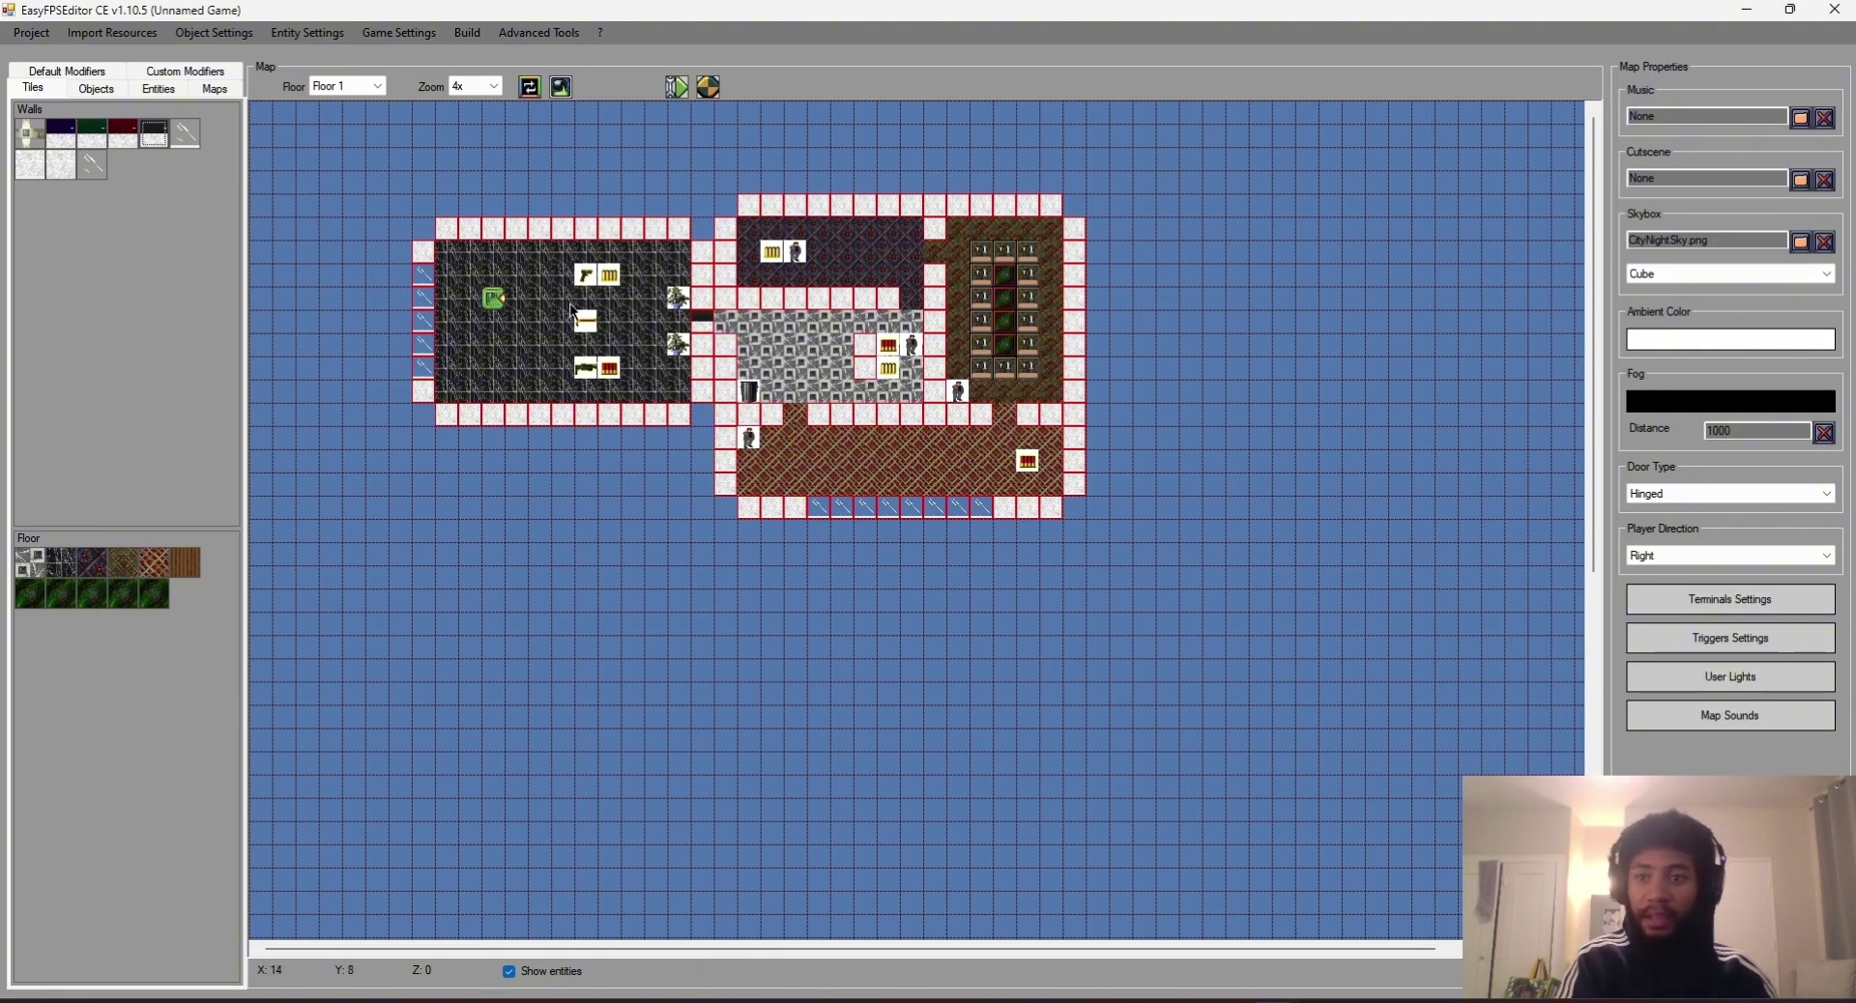
Step: Apply the Door modifier with Door Type Side and start a new test game
click(96, 90)
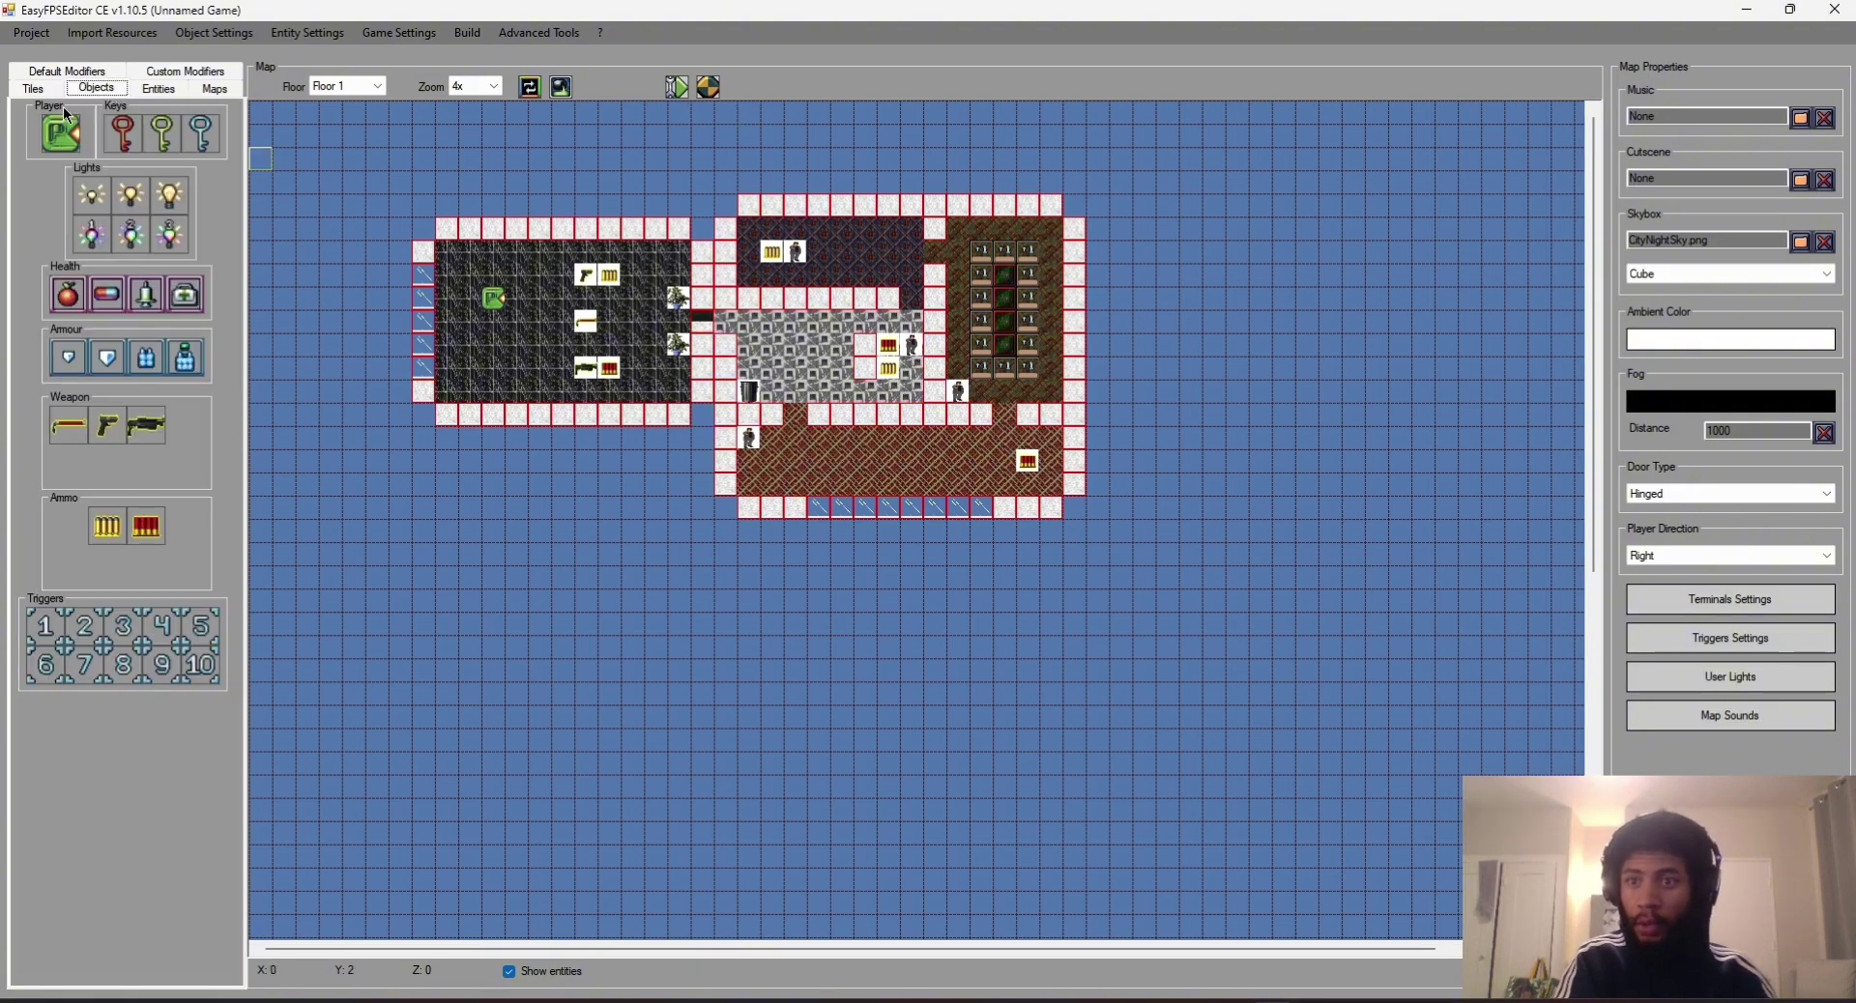
click(89, 73)
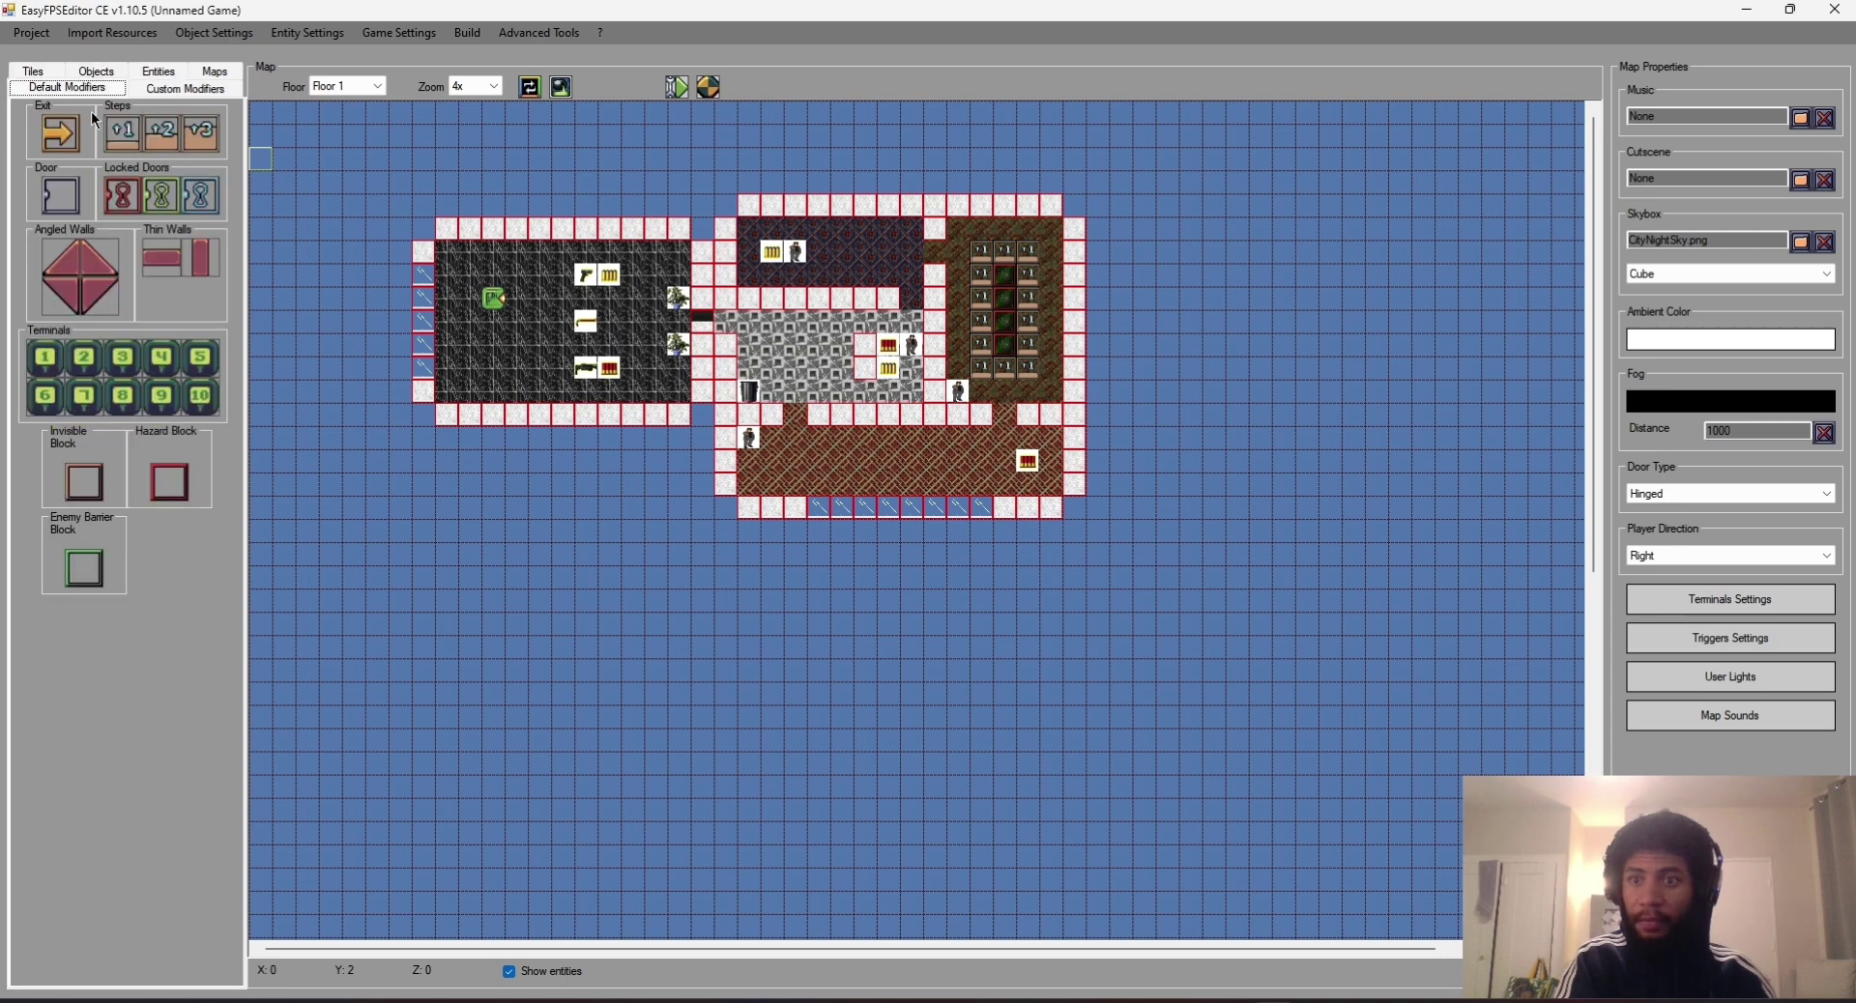
click(68, 199)
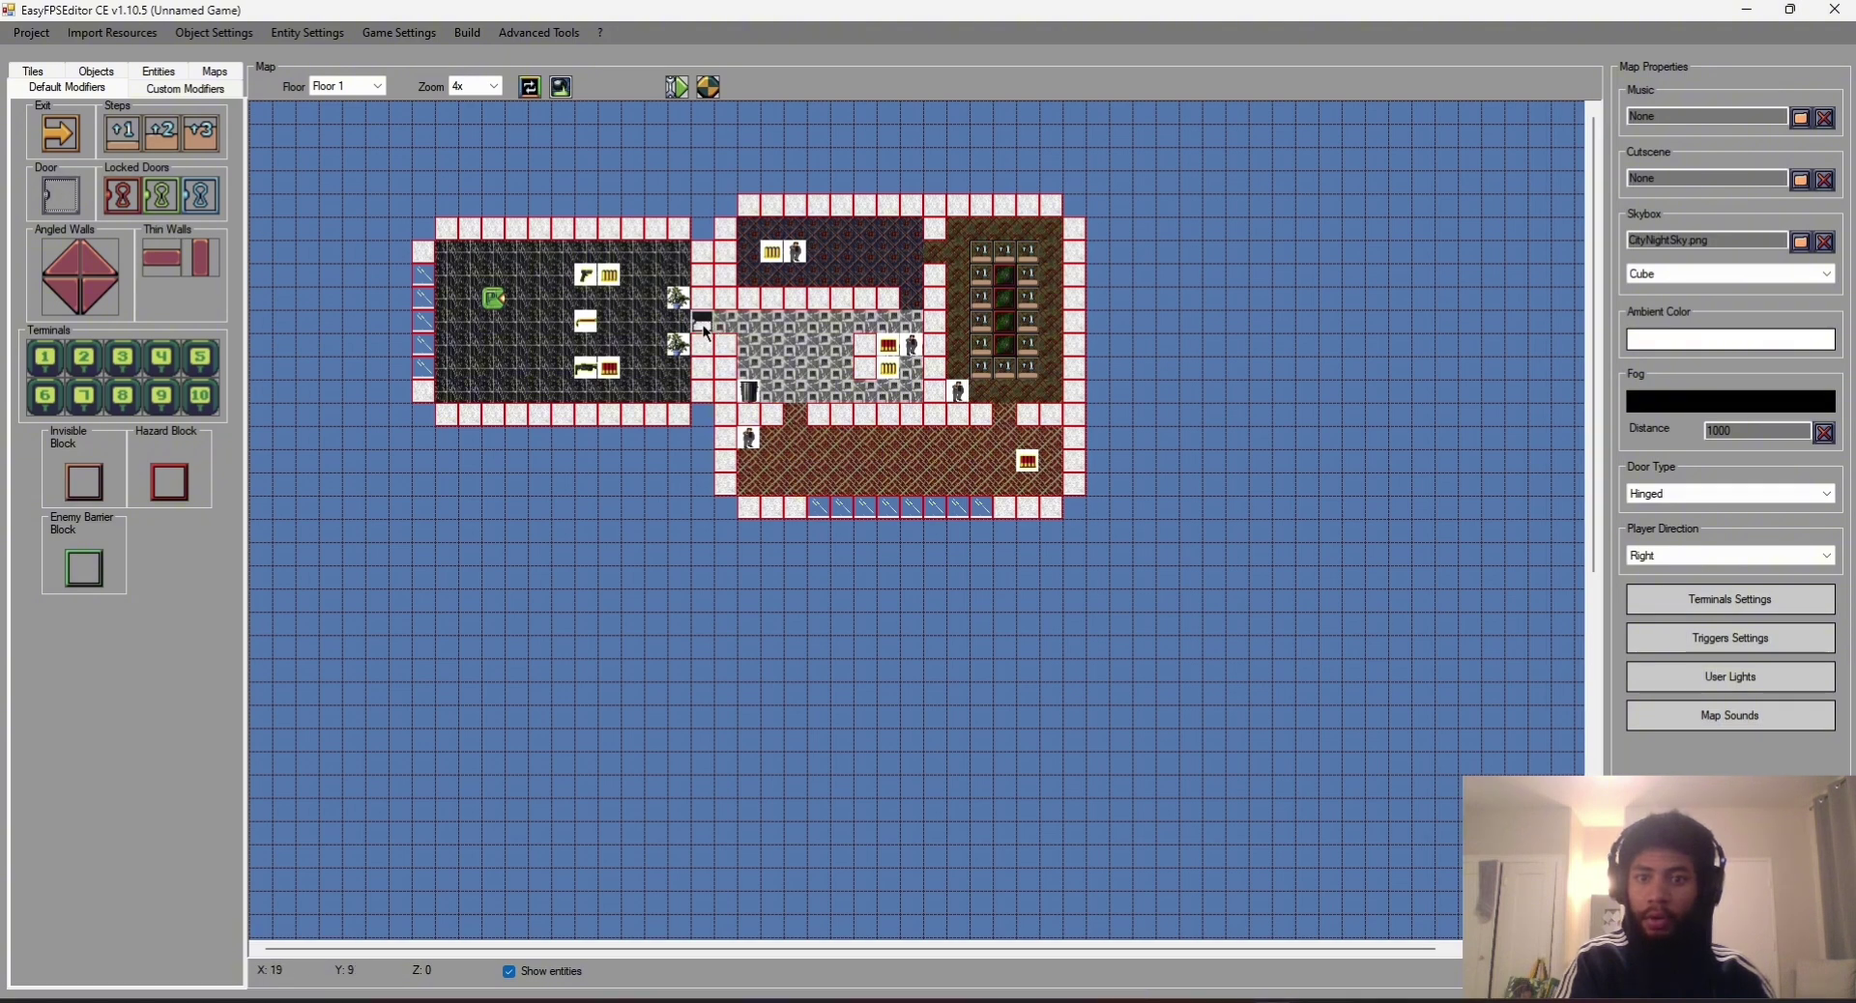
click(1726, 494)
click(1711, 522)
click(707, 90)
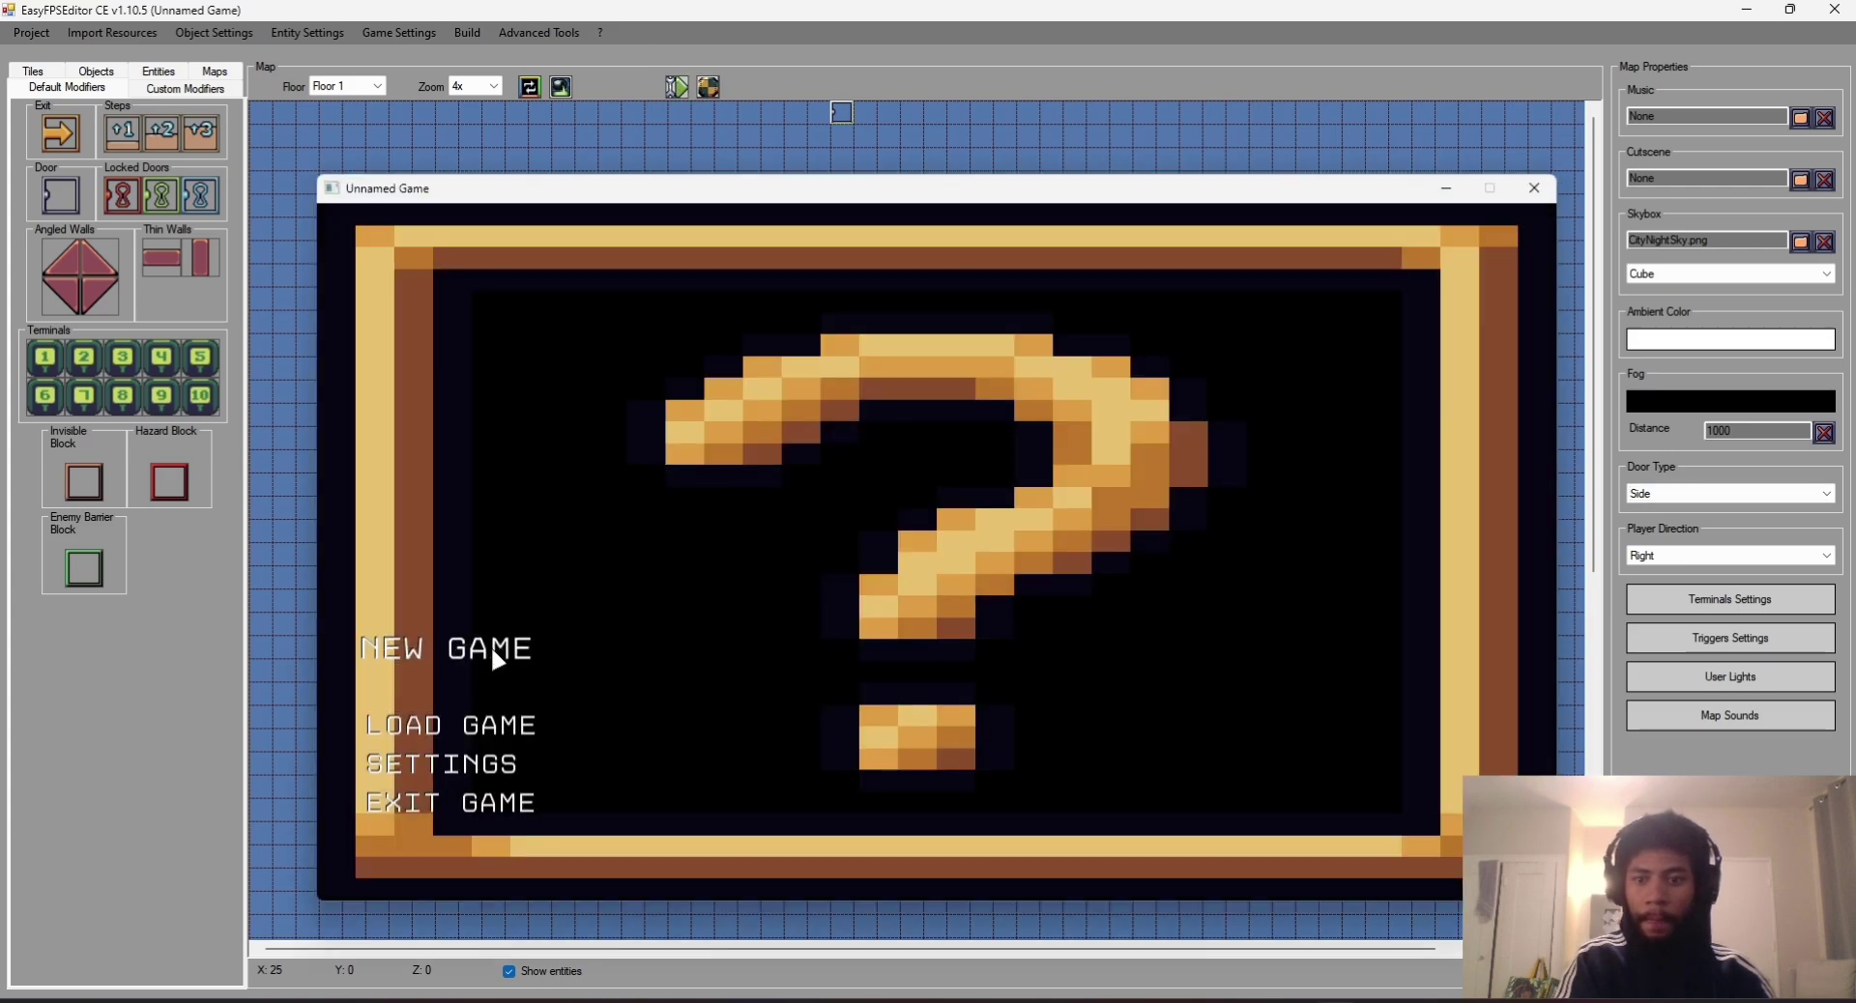
click(491, 646)
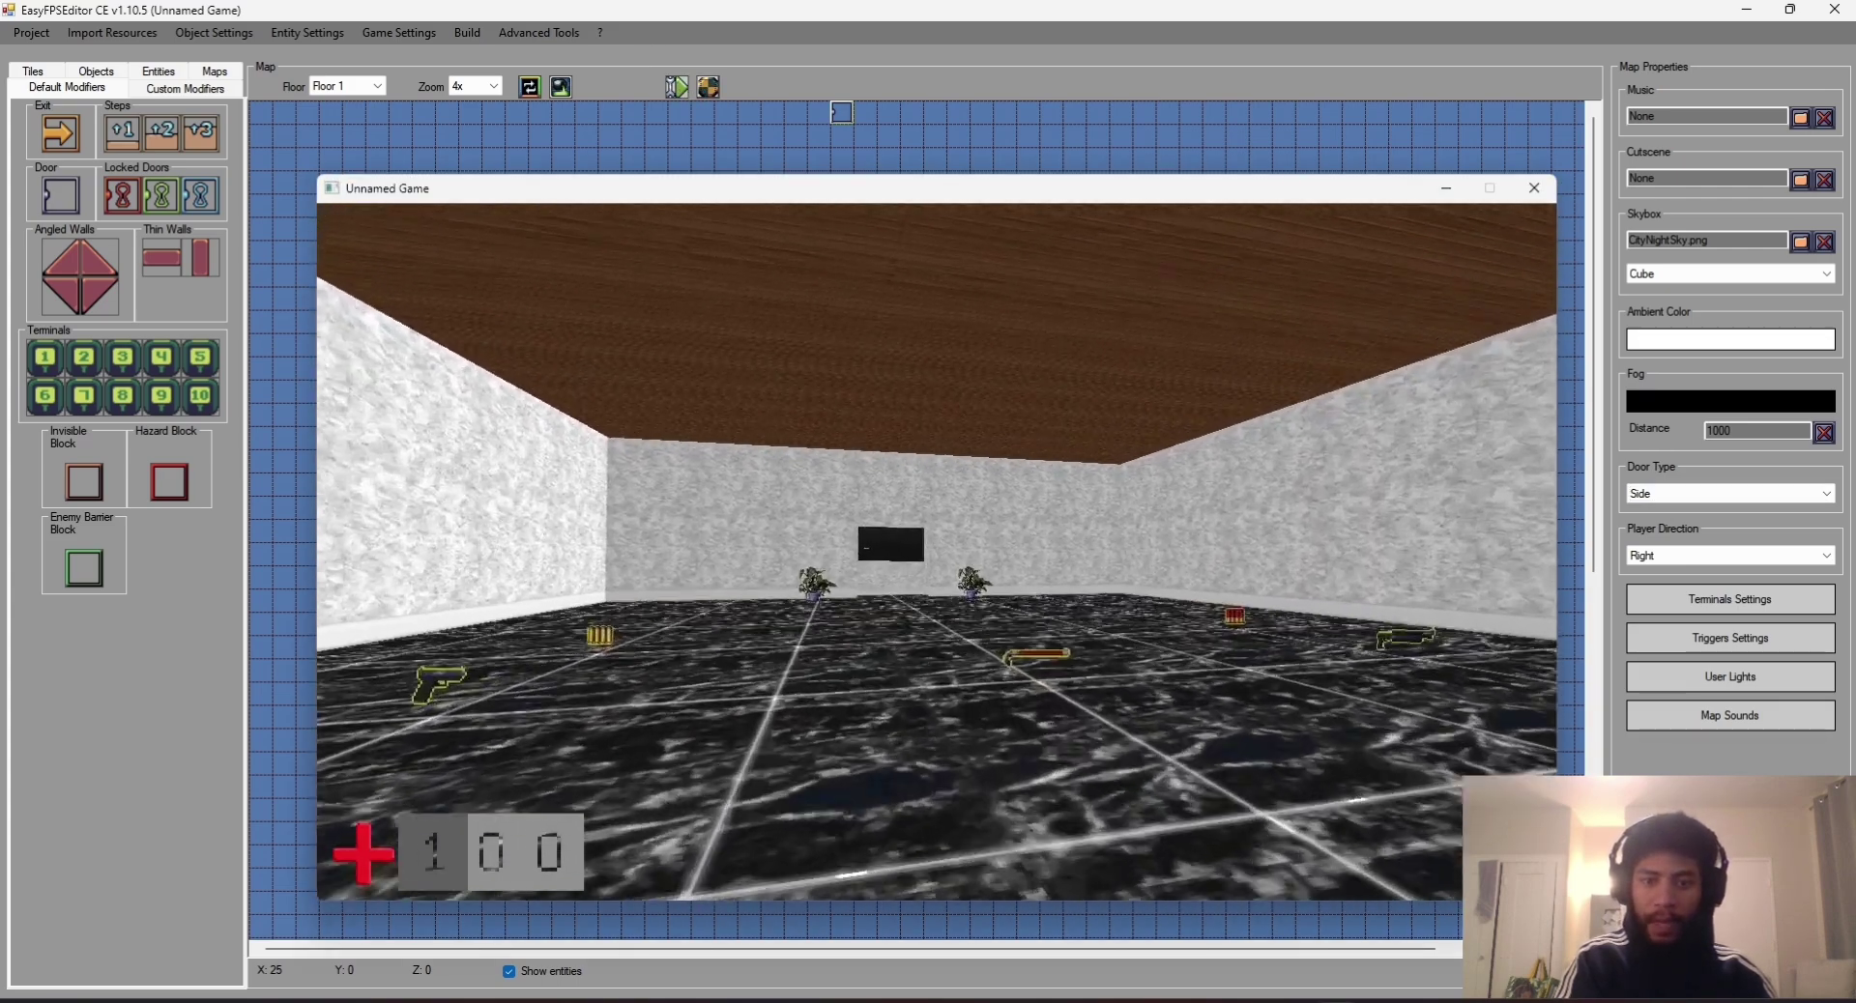
Step: Walk up to the black Side-type door, open it, and step through
key(w)
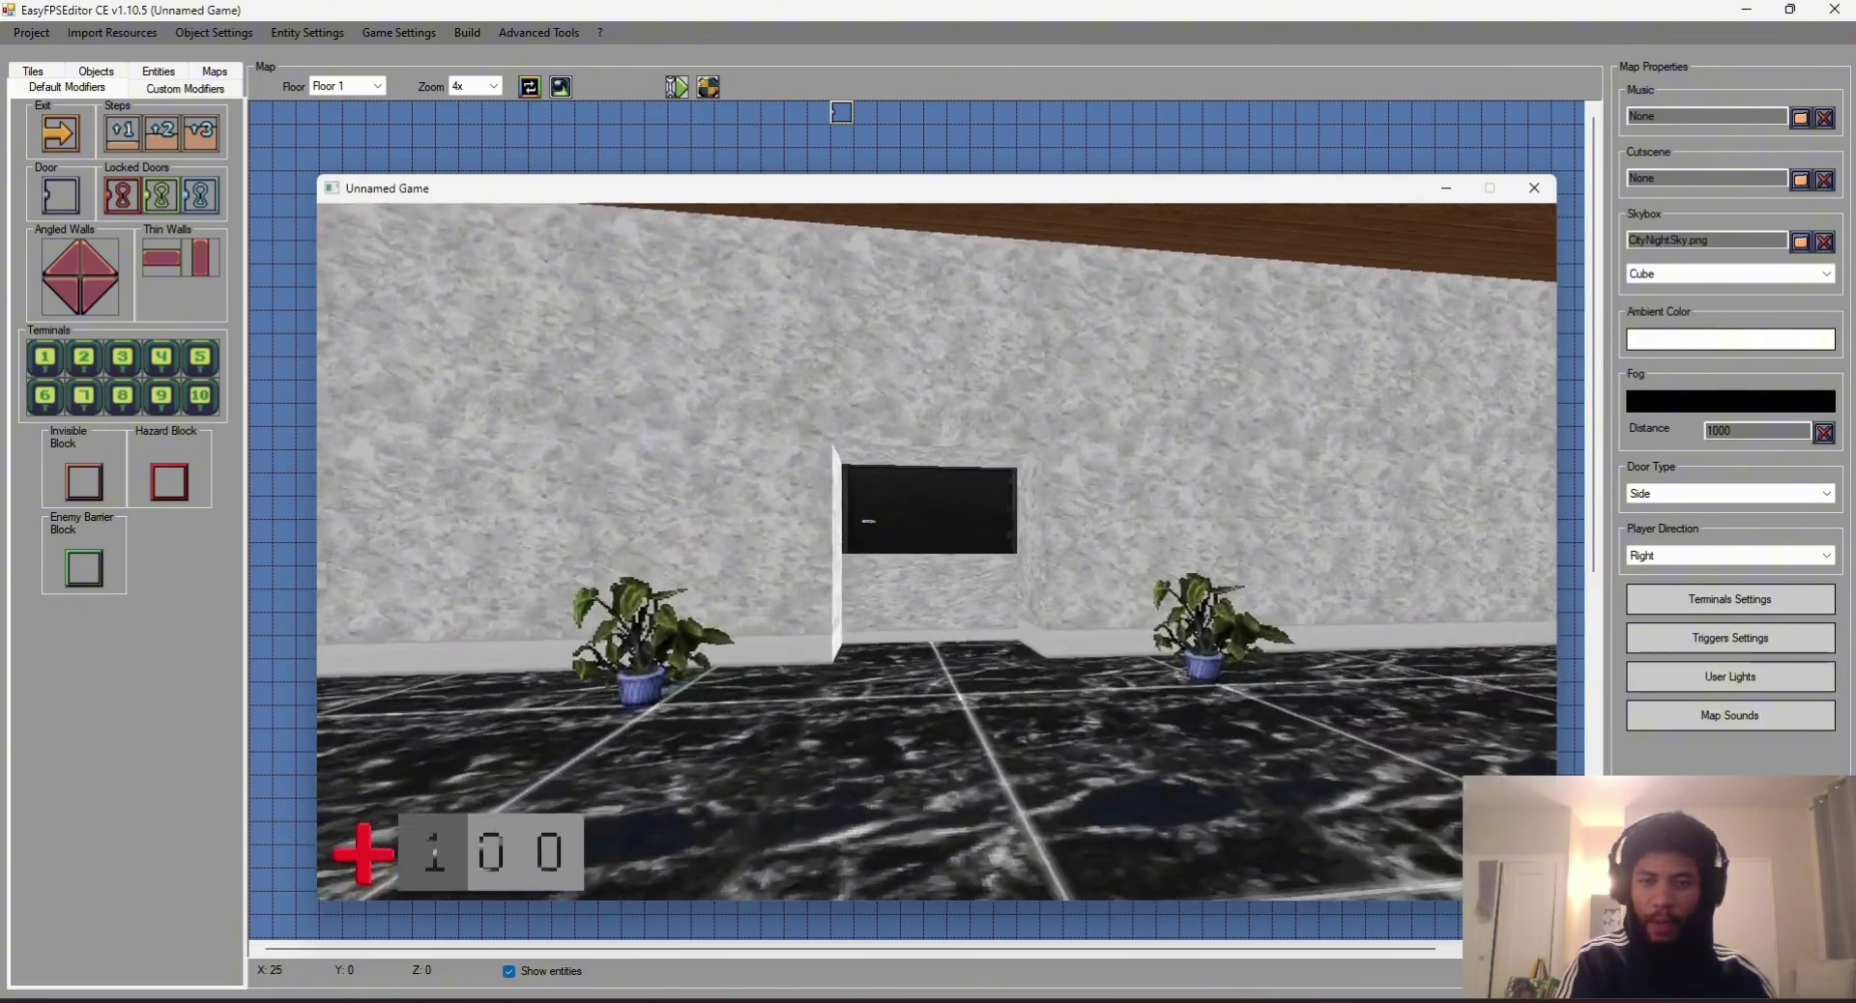
key(w)
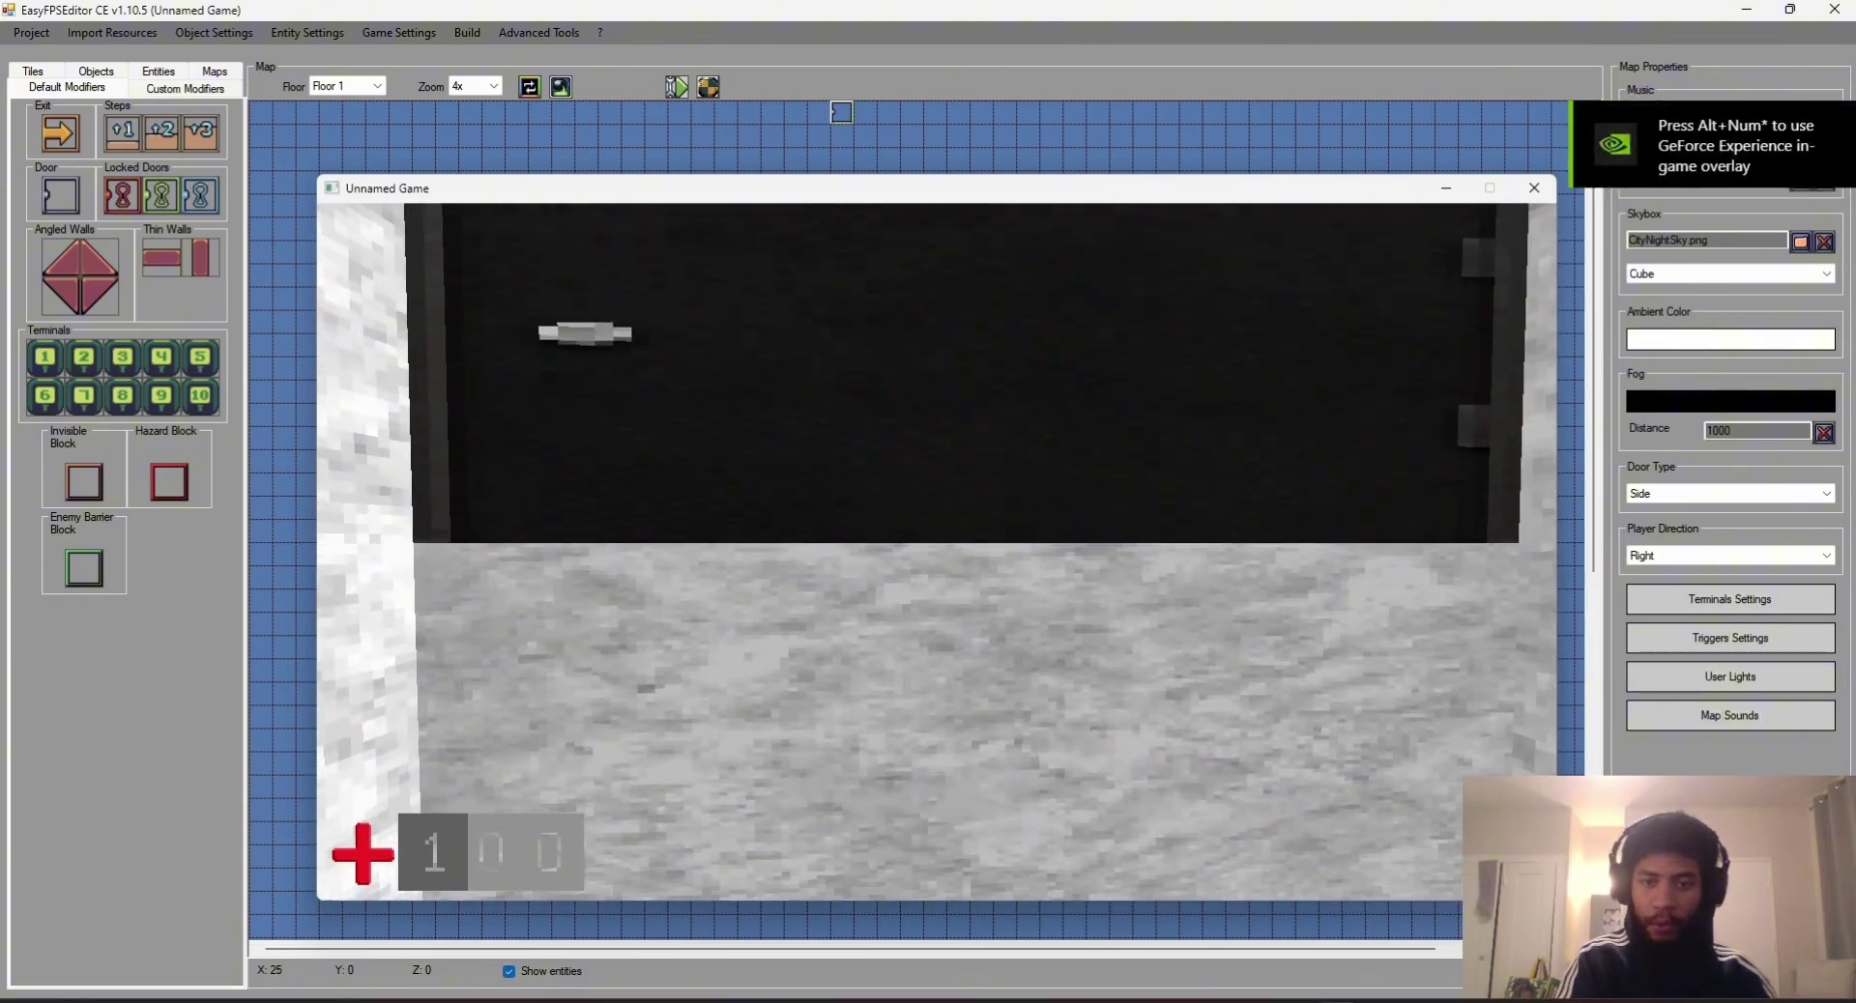
key(e)
key(w)
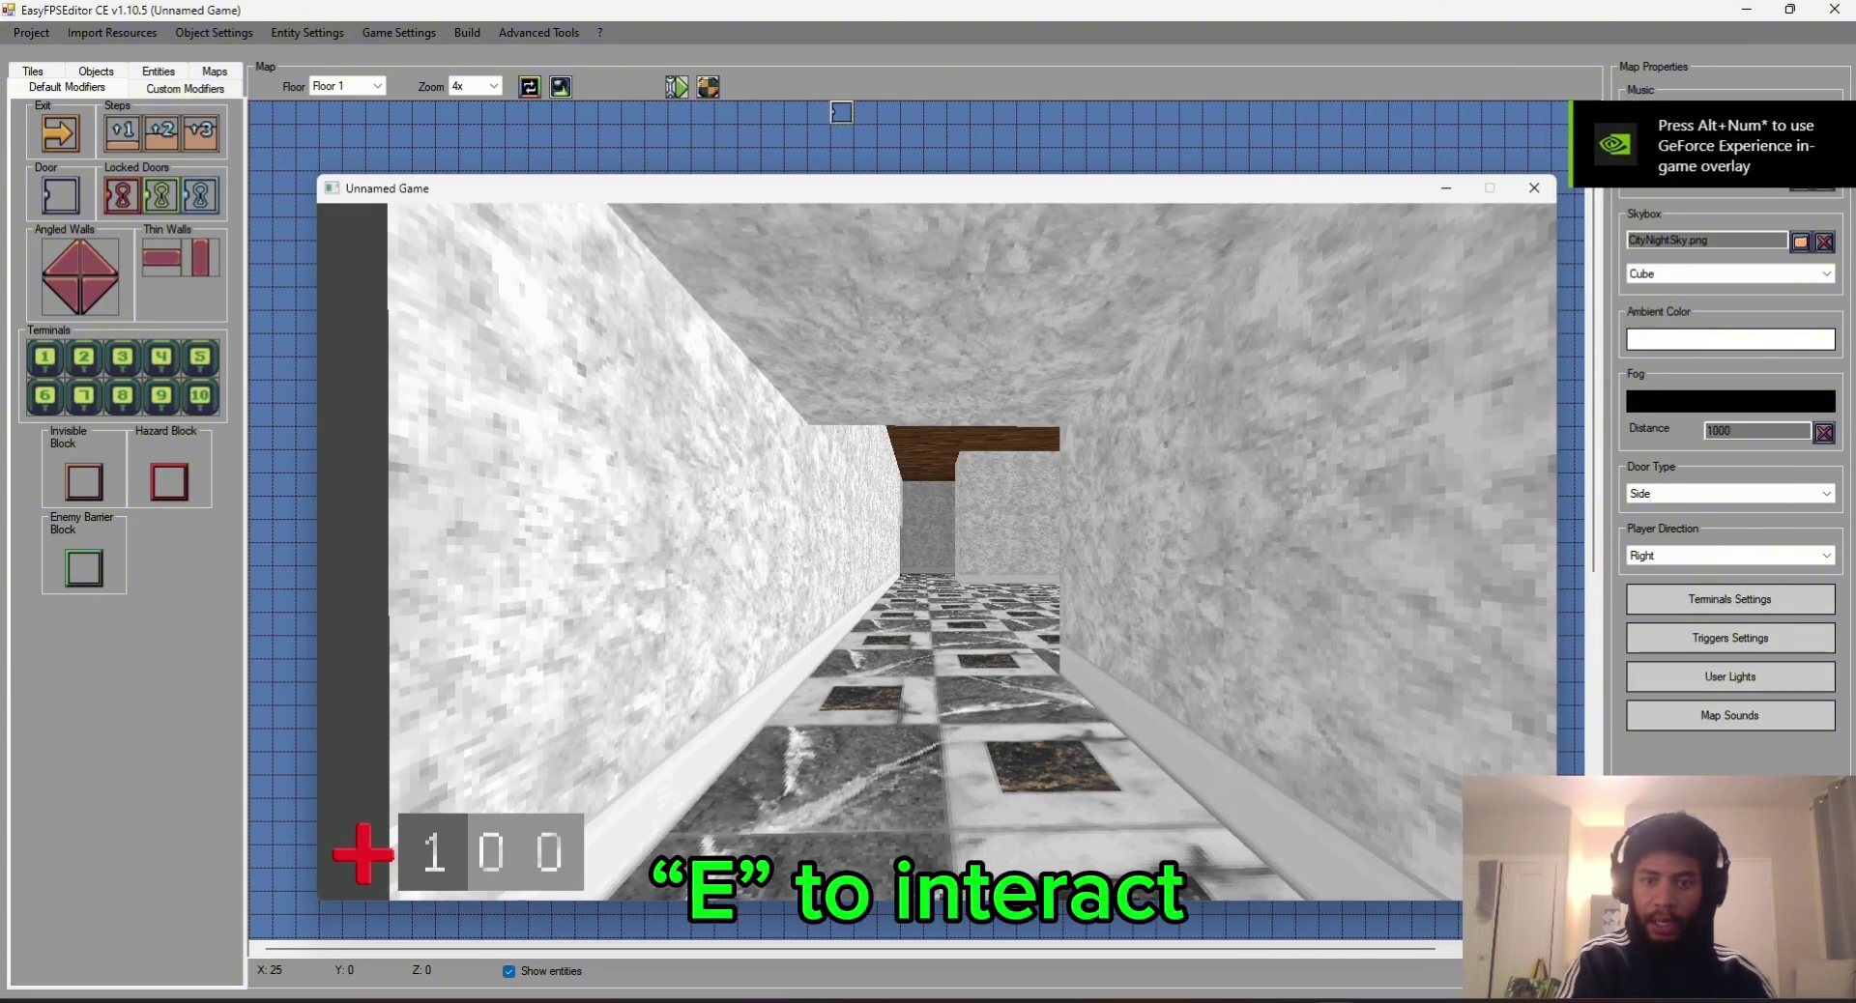
Step: Face down the corridor, exit the test game, and show the Tiles palettes
key(Right)
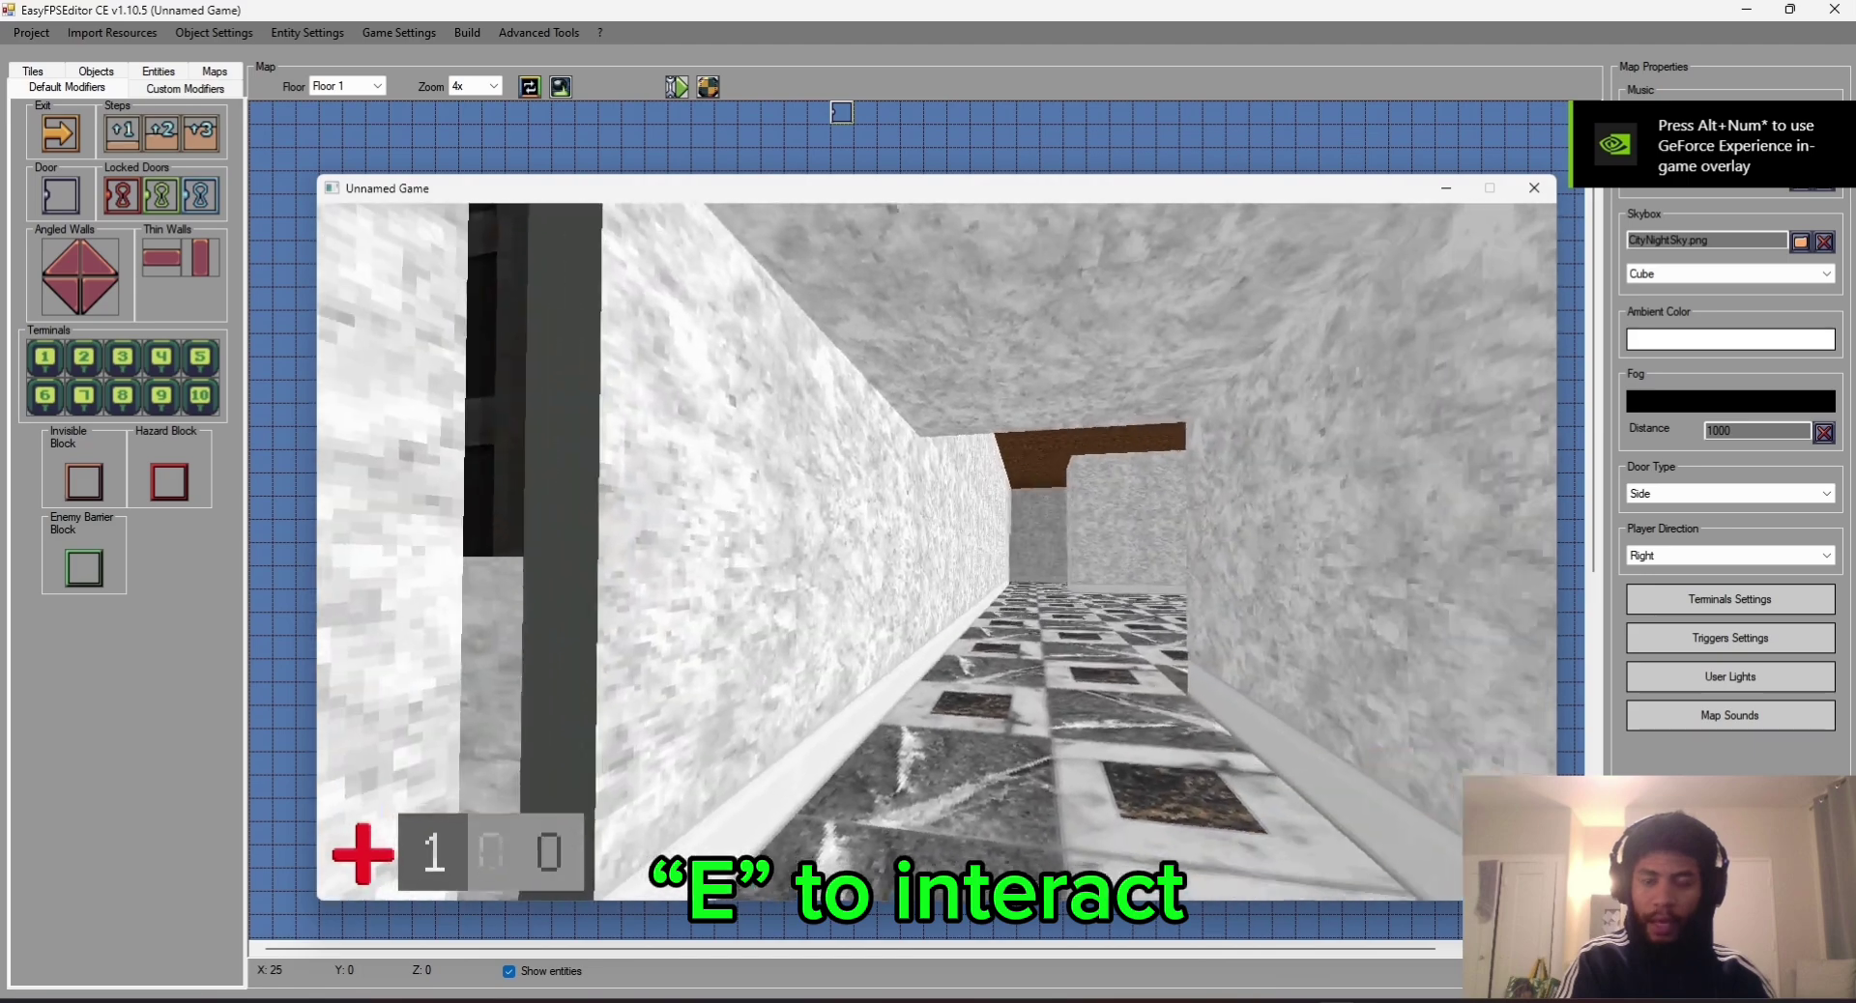
key(s)
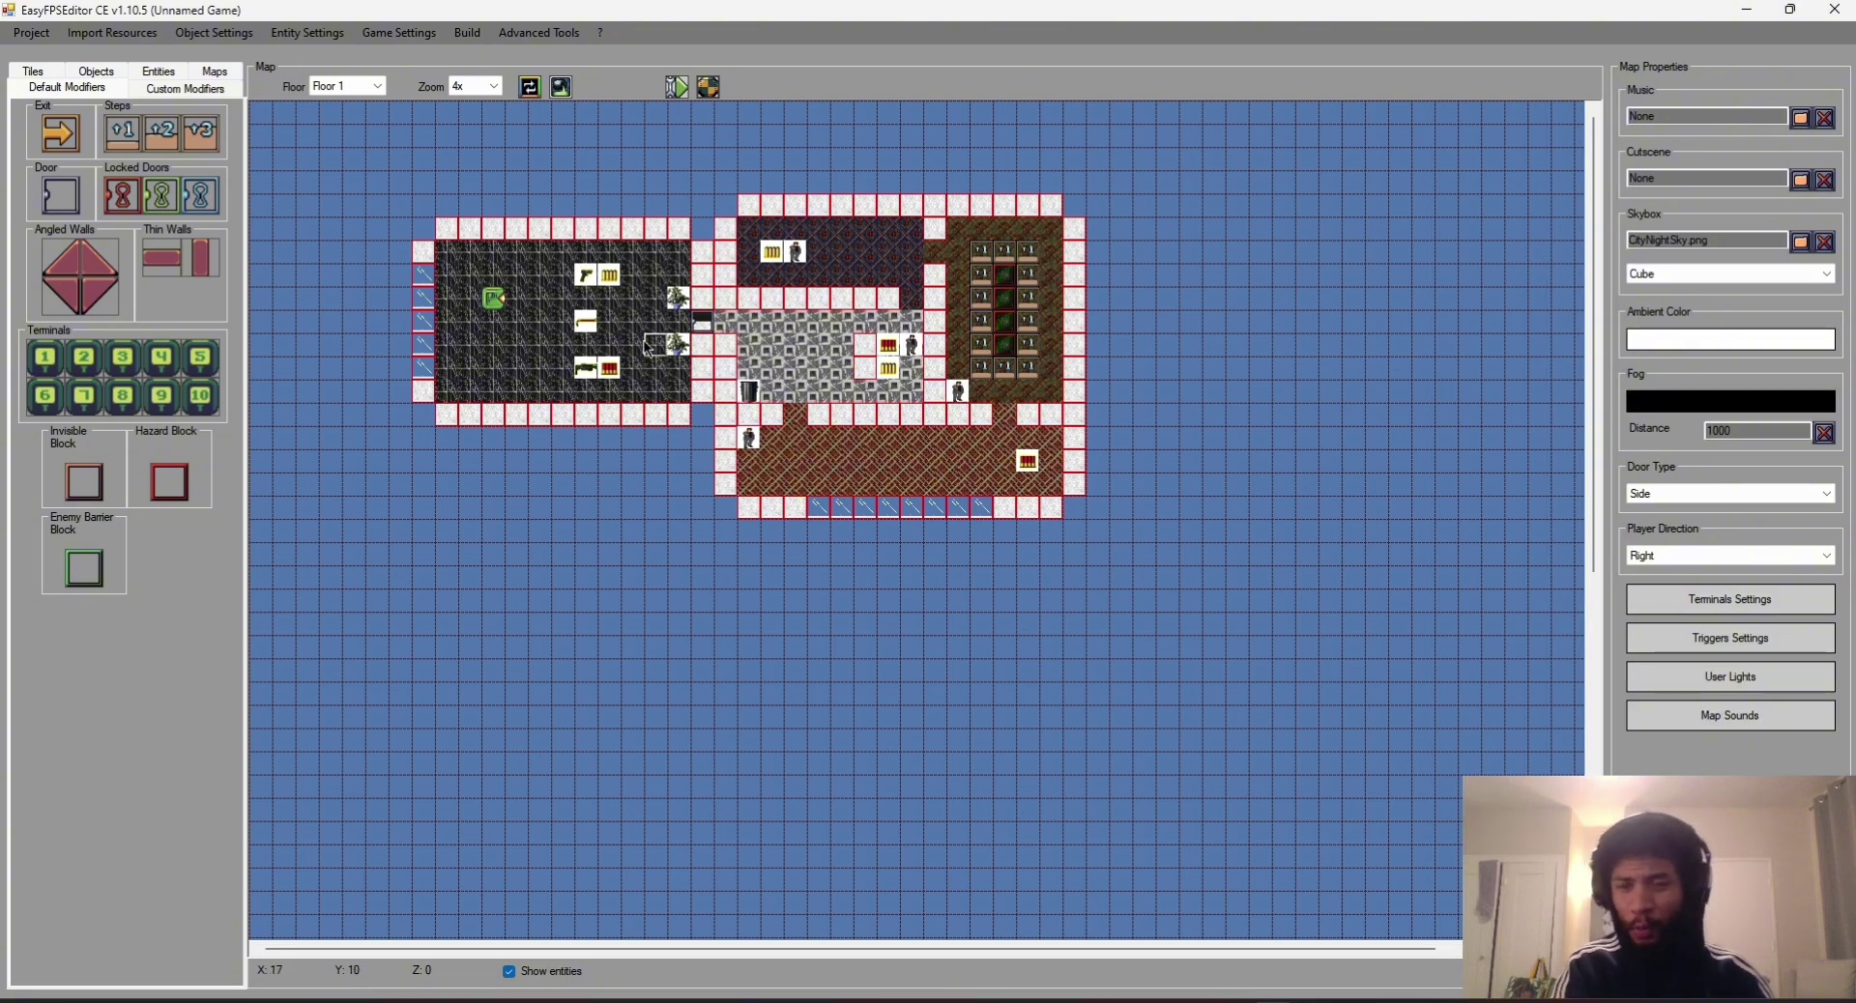
click(51, 74)
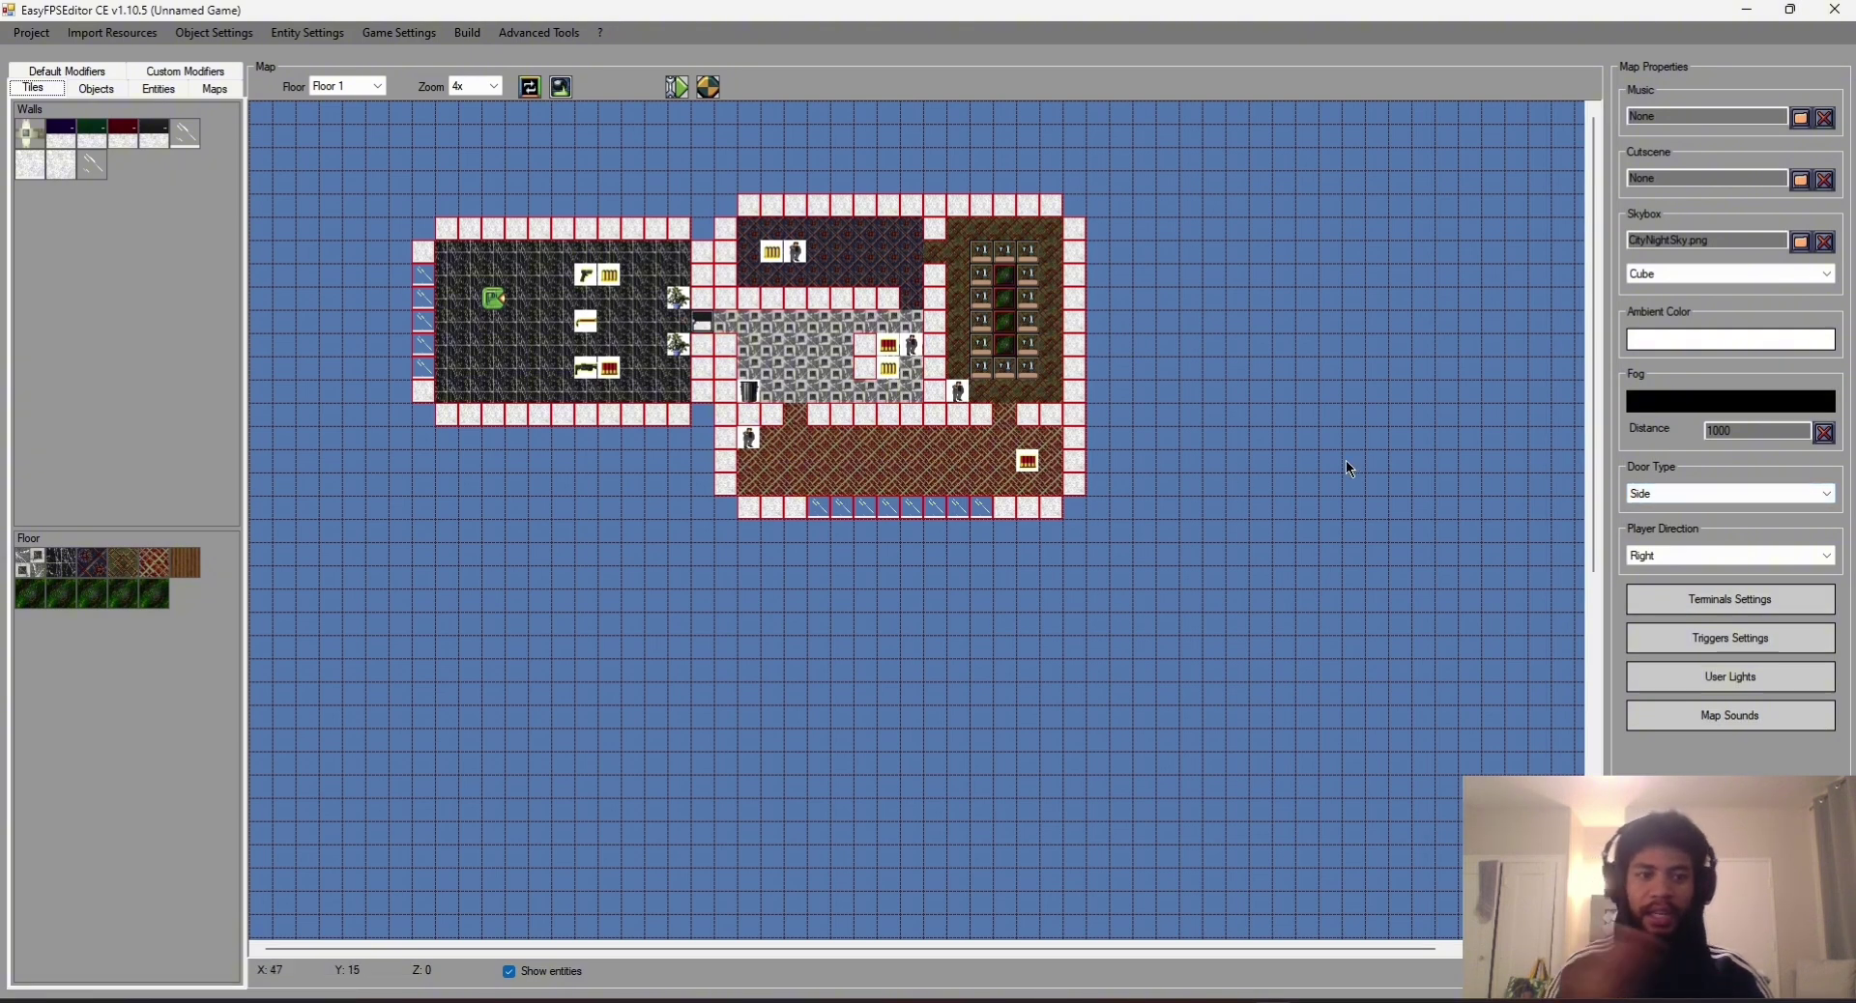
Step: Pick Up in the Door Type dropdown and launch a playtest of the map
click(1682, 494)
click(1683, 533)
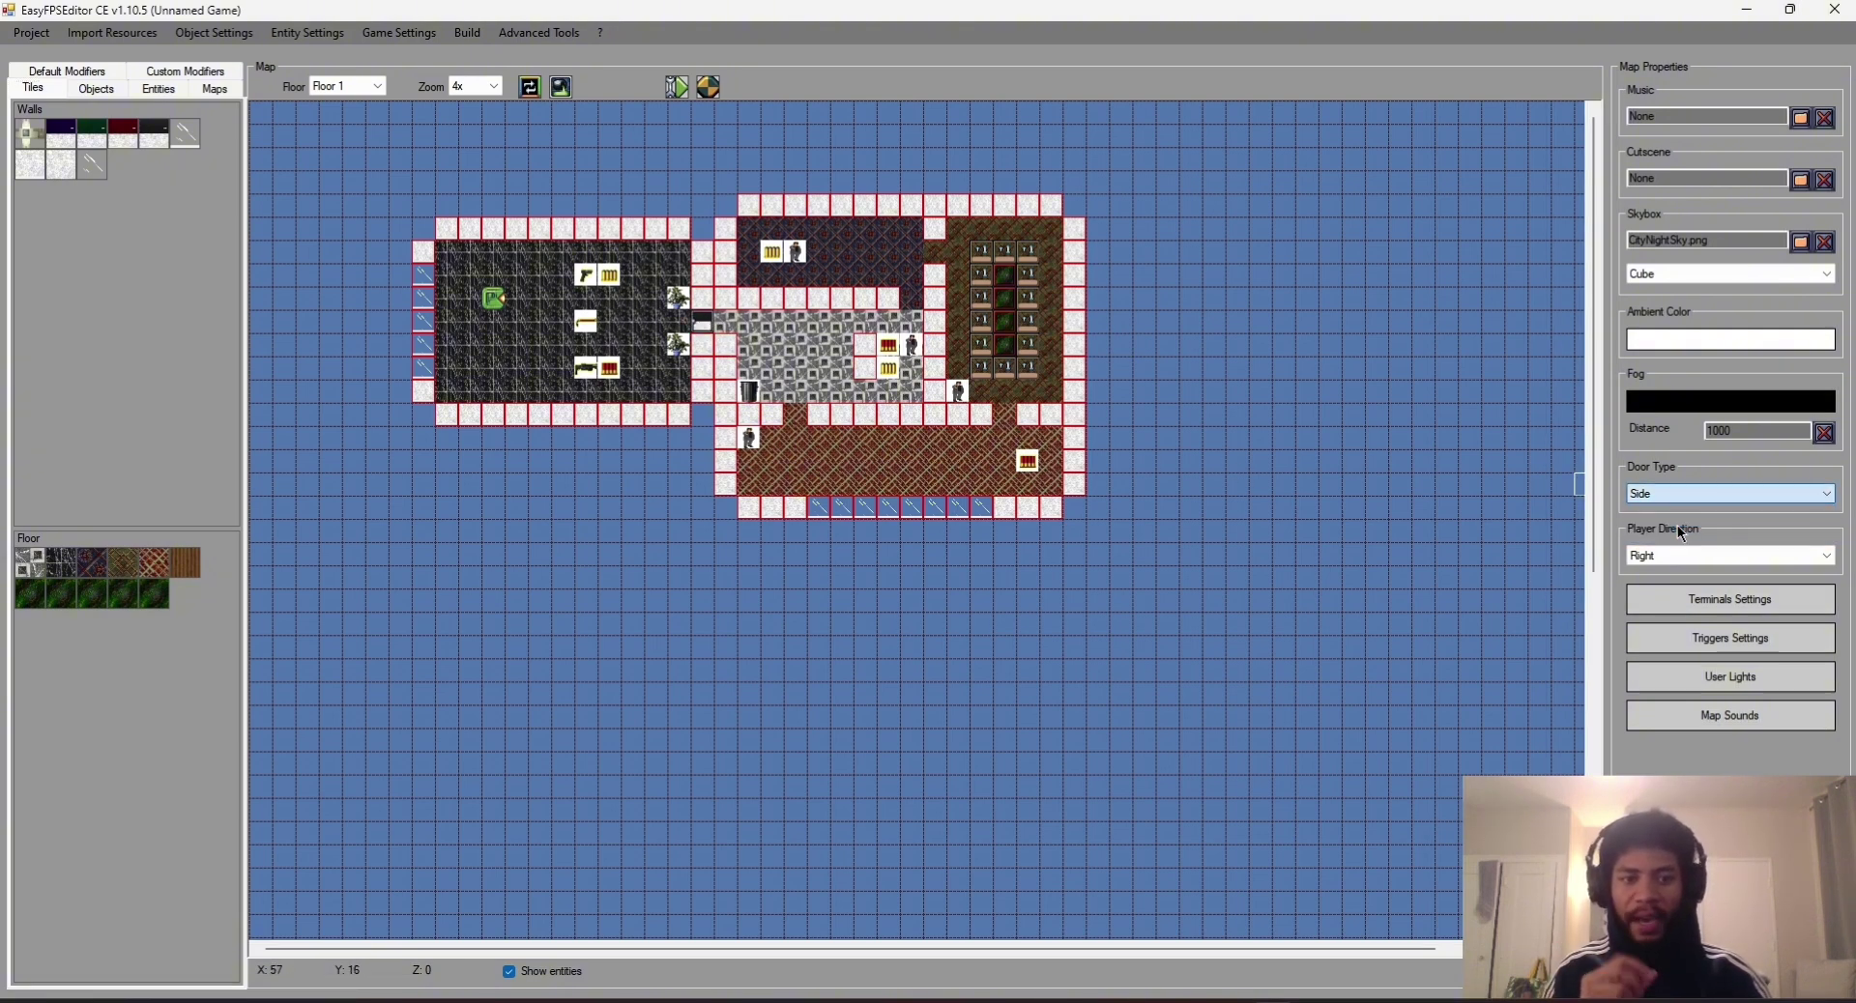
key(Up)
click(707, 88)
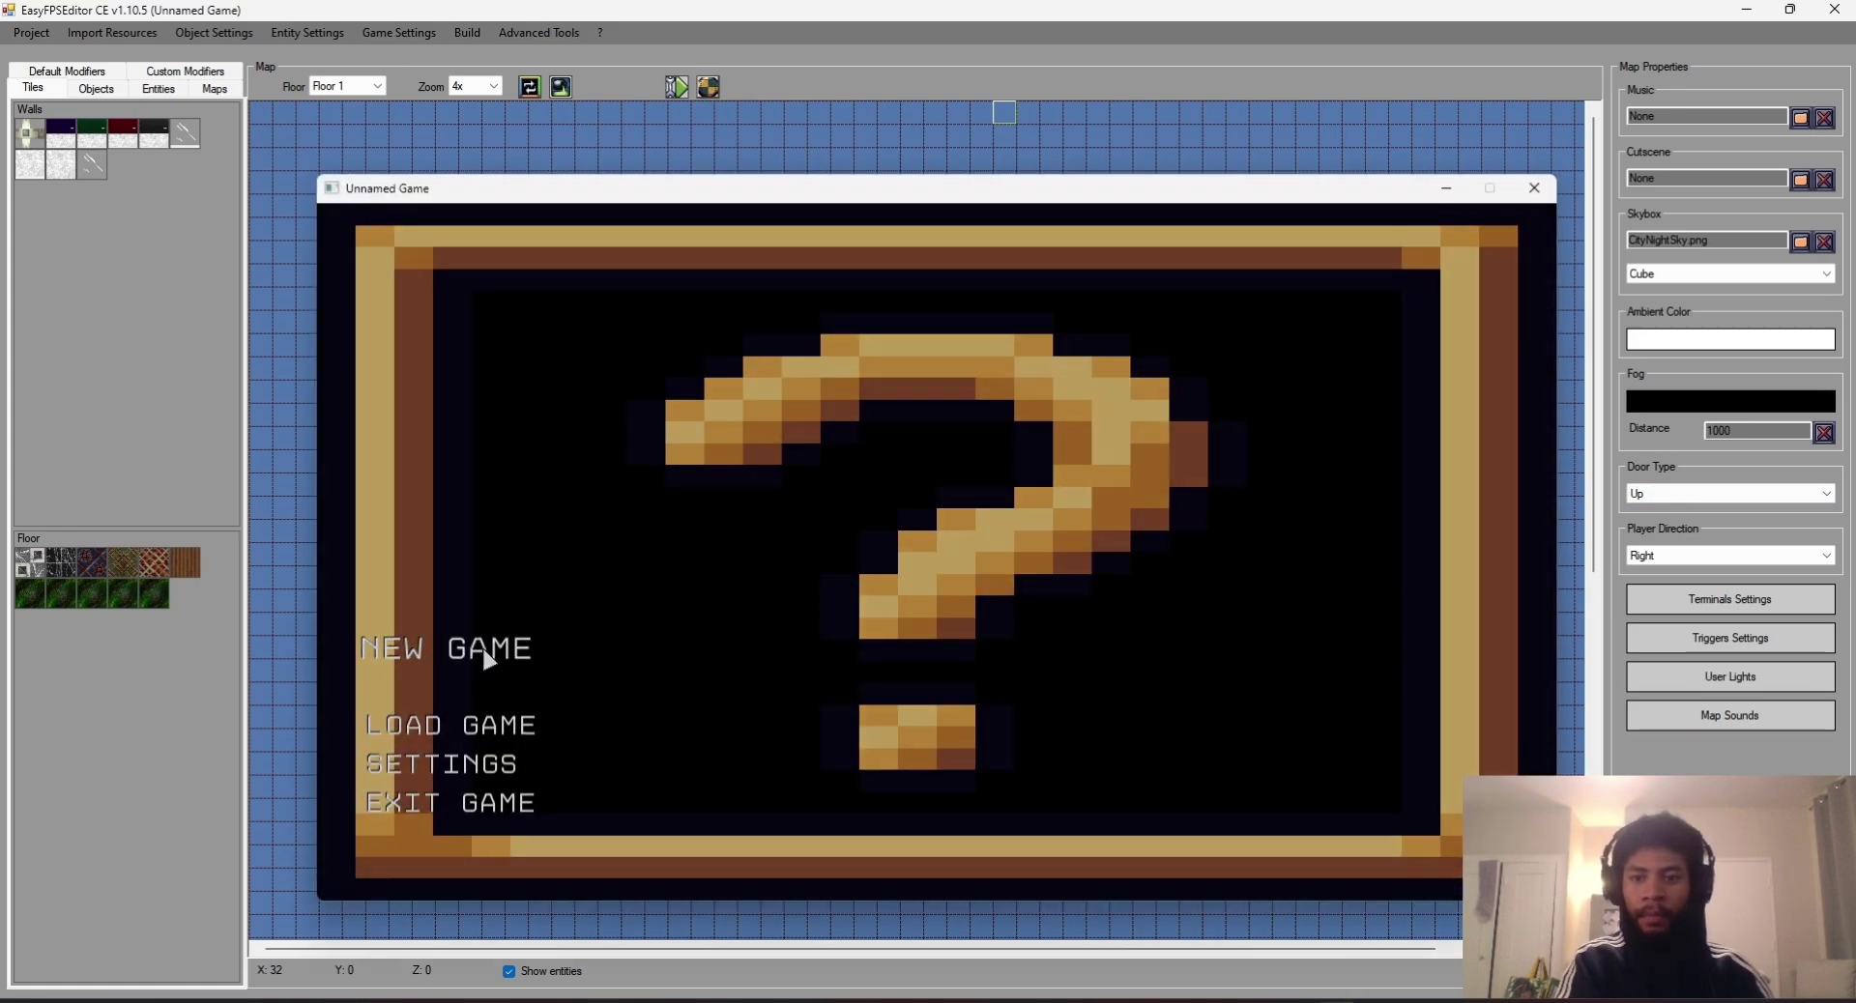
Step: Start a NEW GAME and walk to the door, watching it slide upward
click(495, 649)
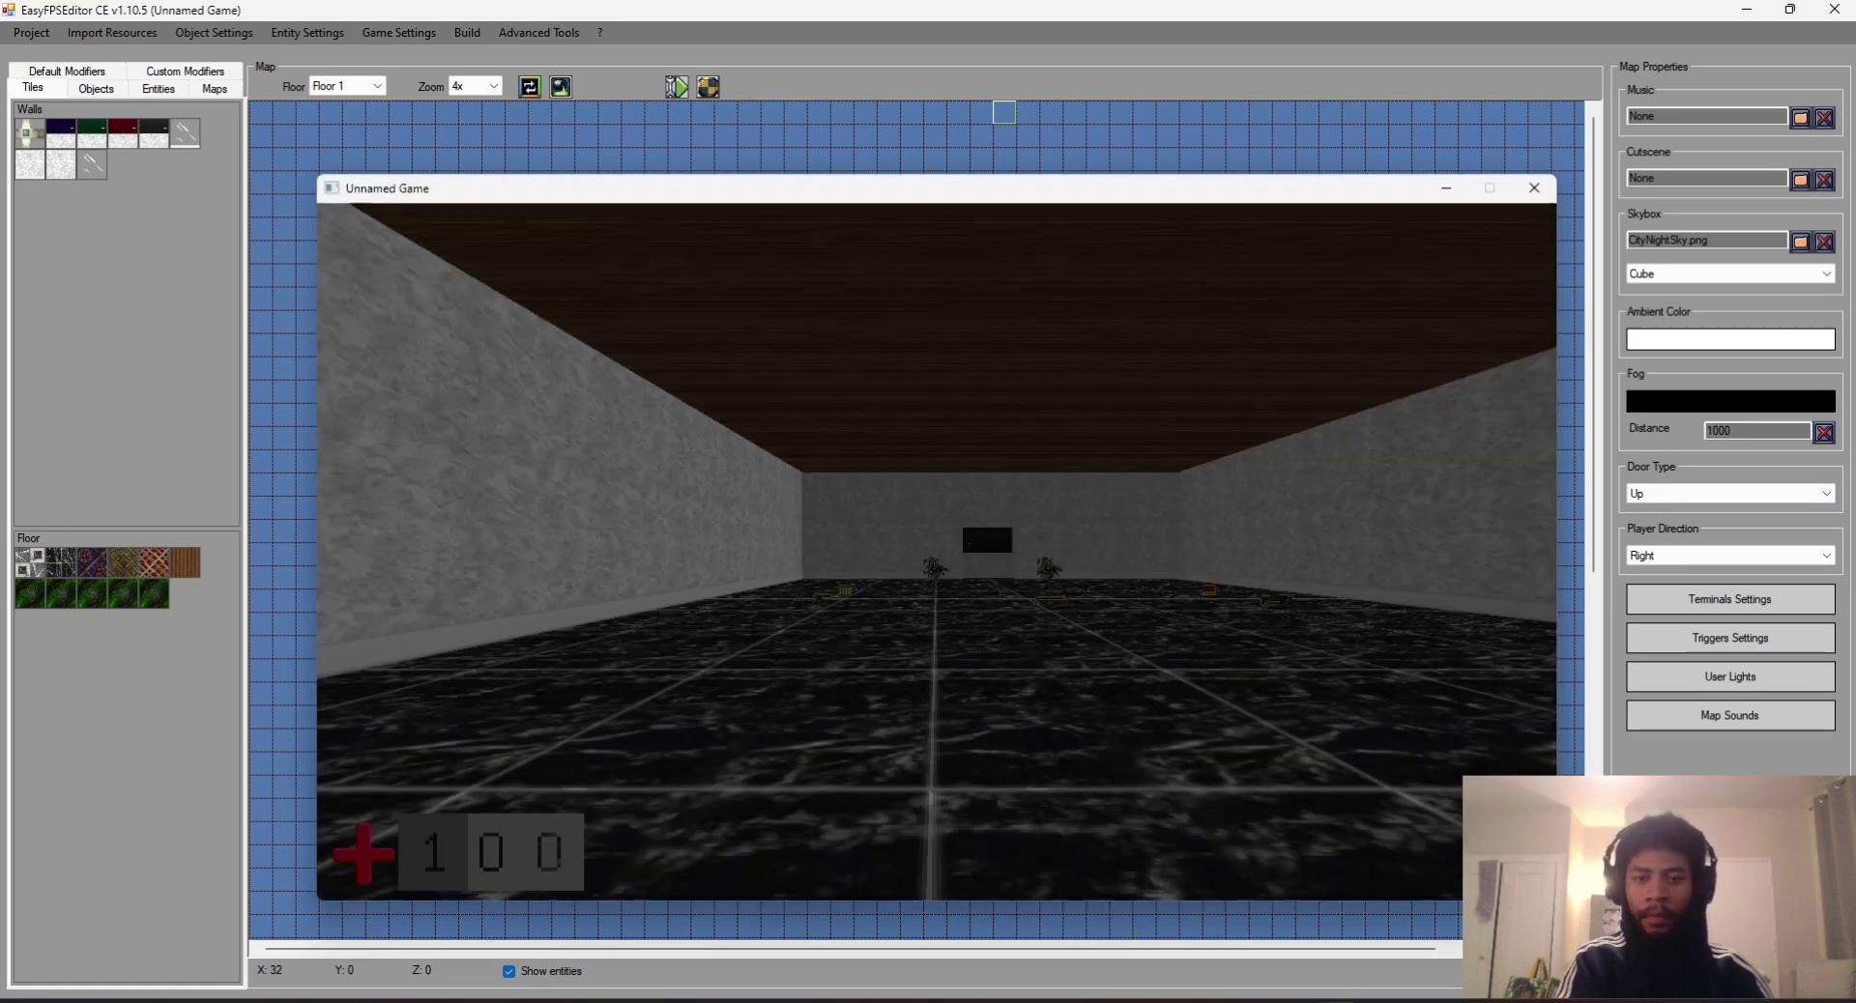
key(w)
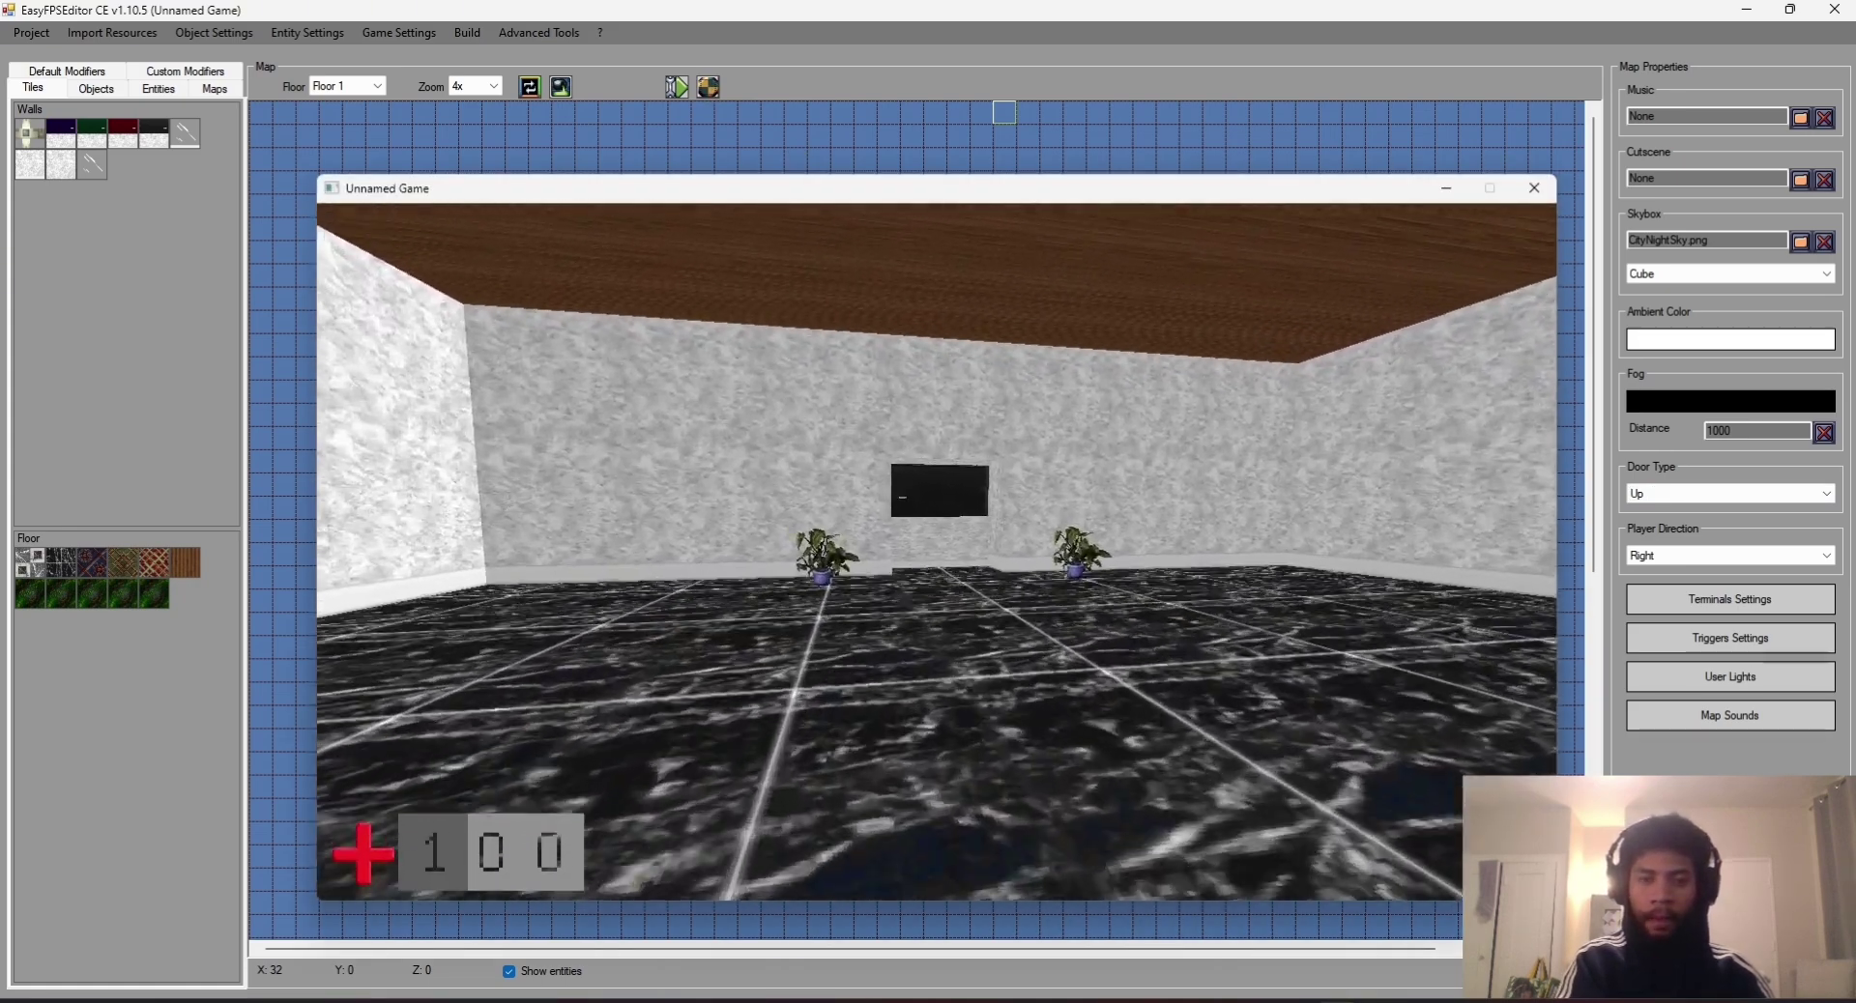
key(w)
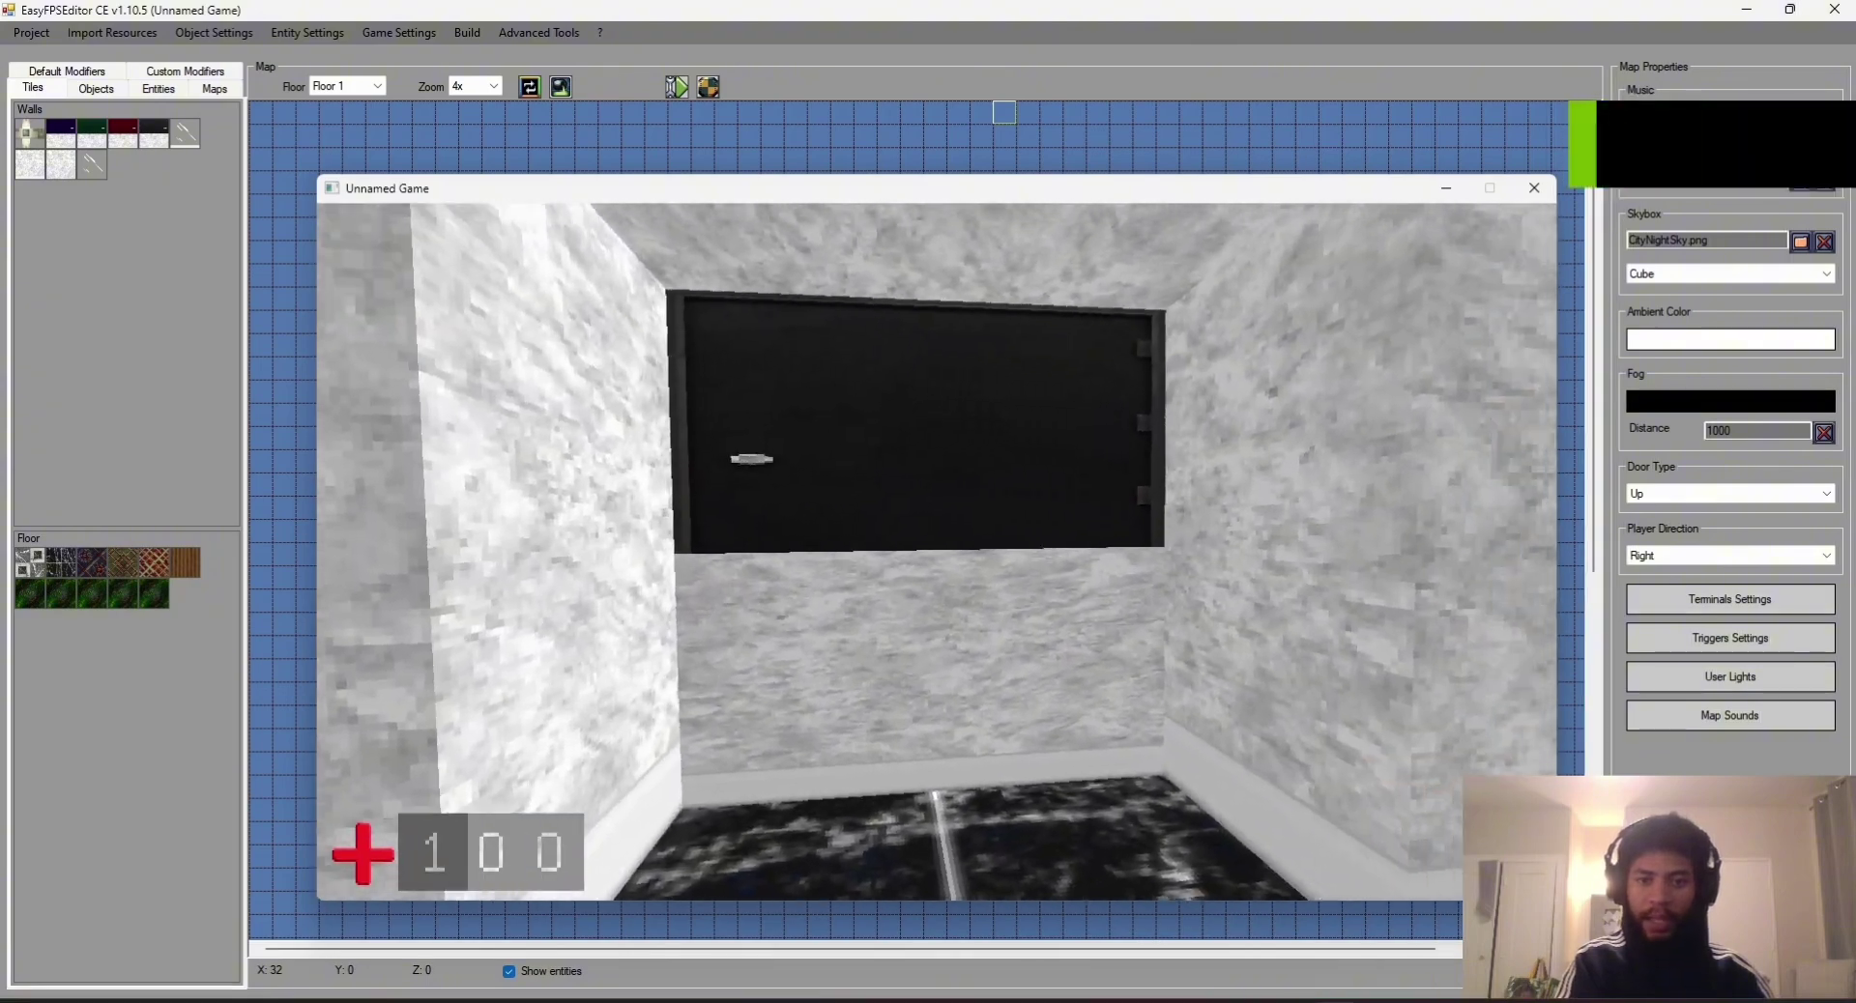
key(w)
key(e)
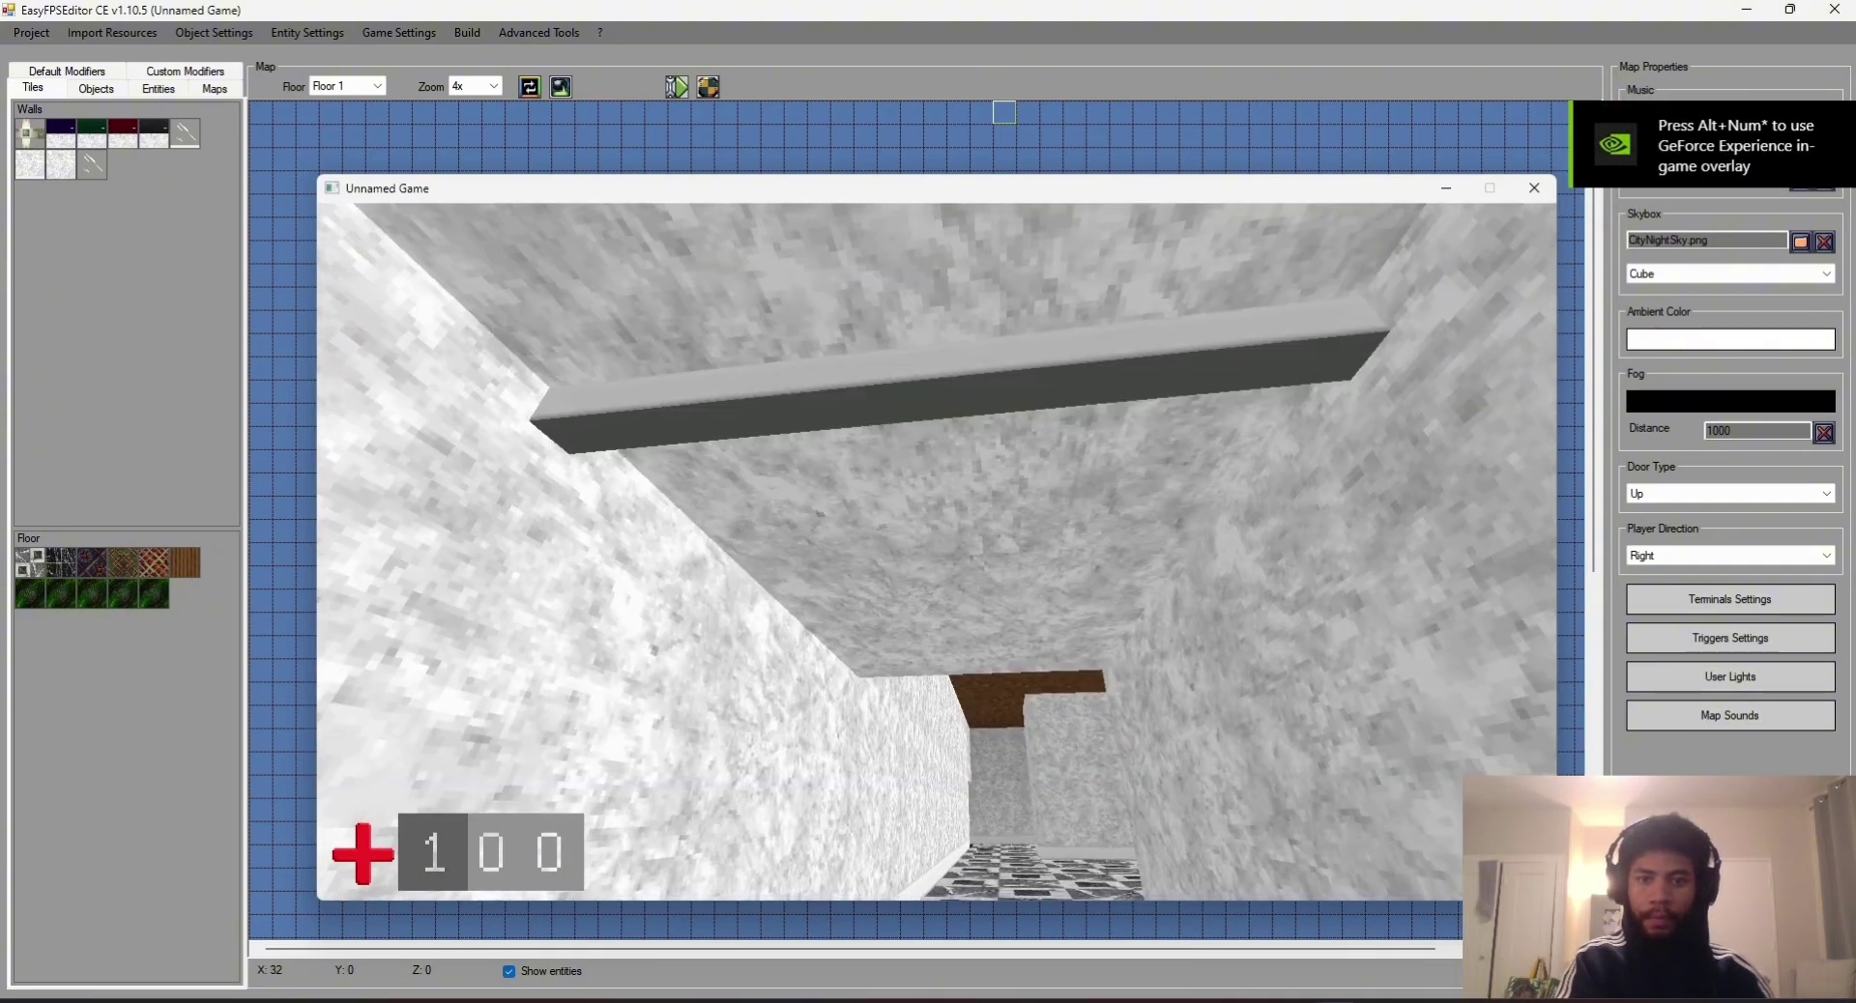
Step: Walk along the corridor, then exit the test game back to the editor
key(w)
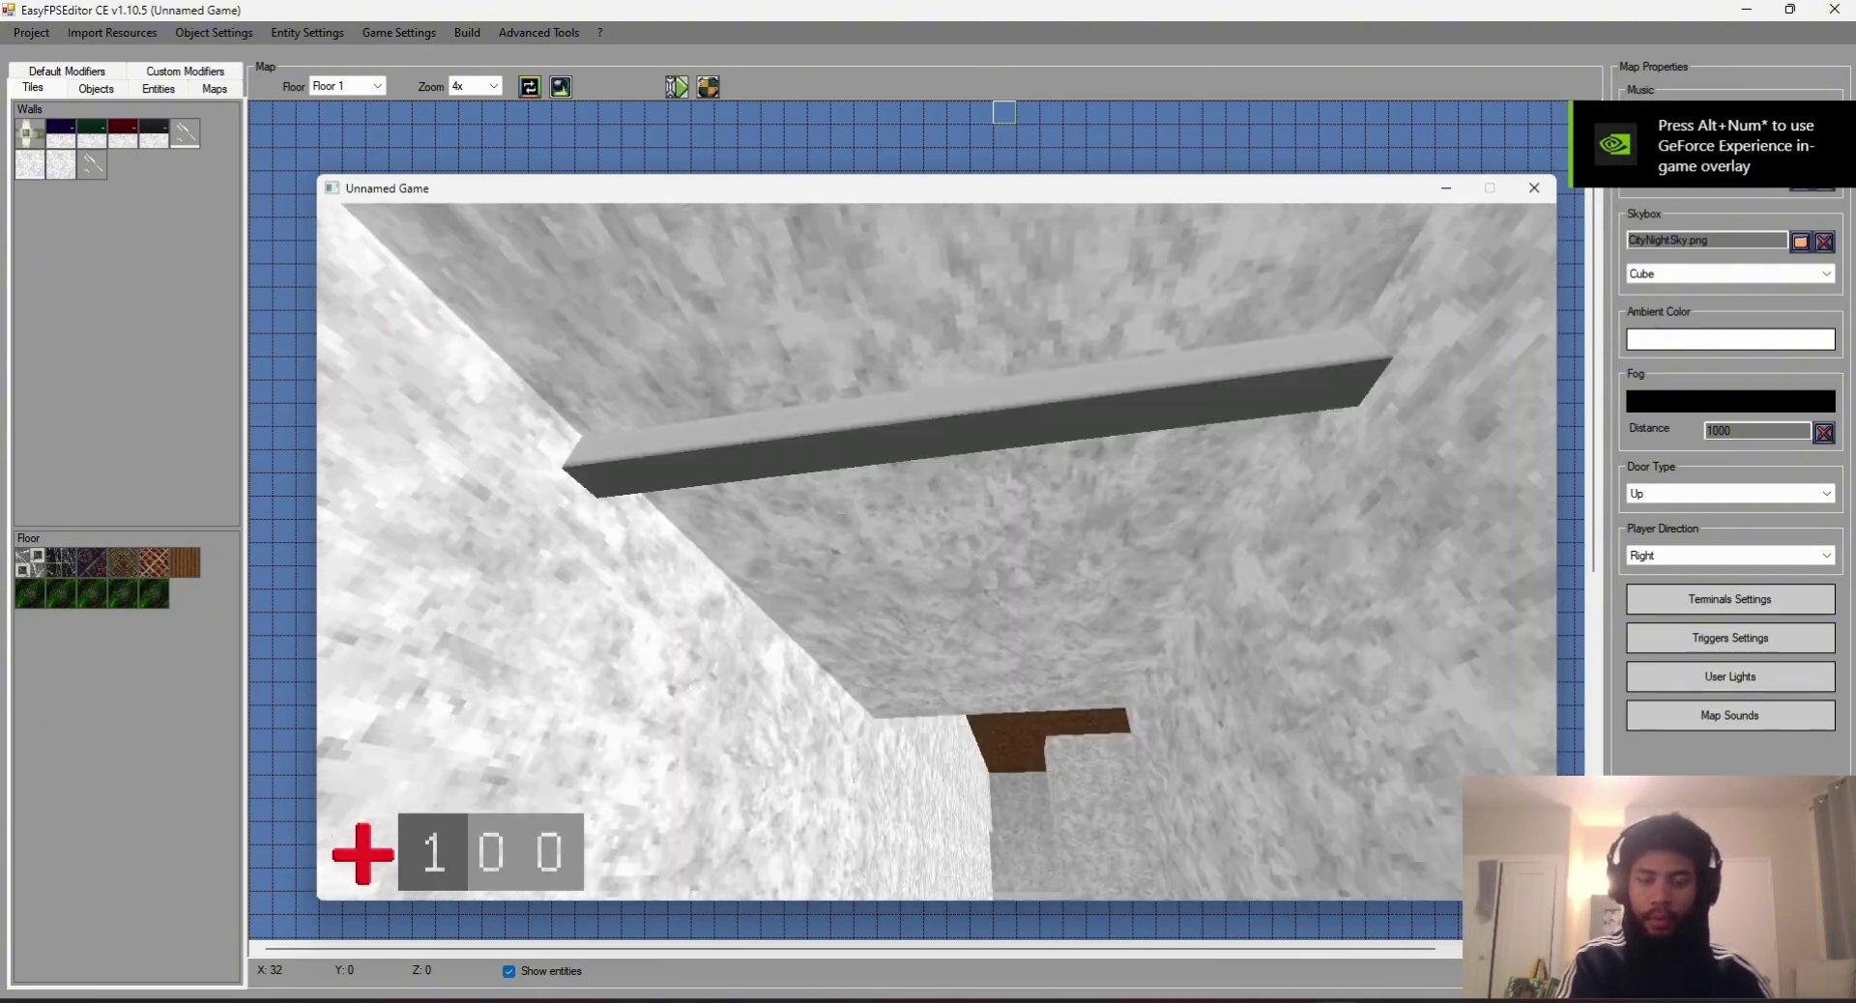
key(w)
key(Escape)
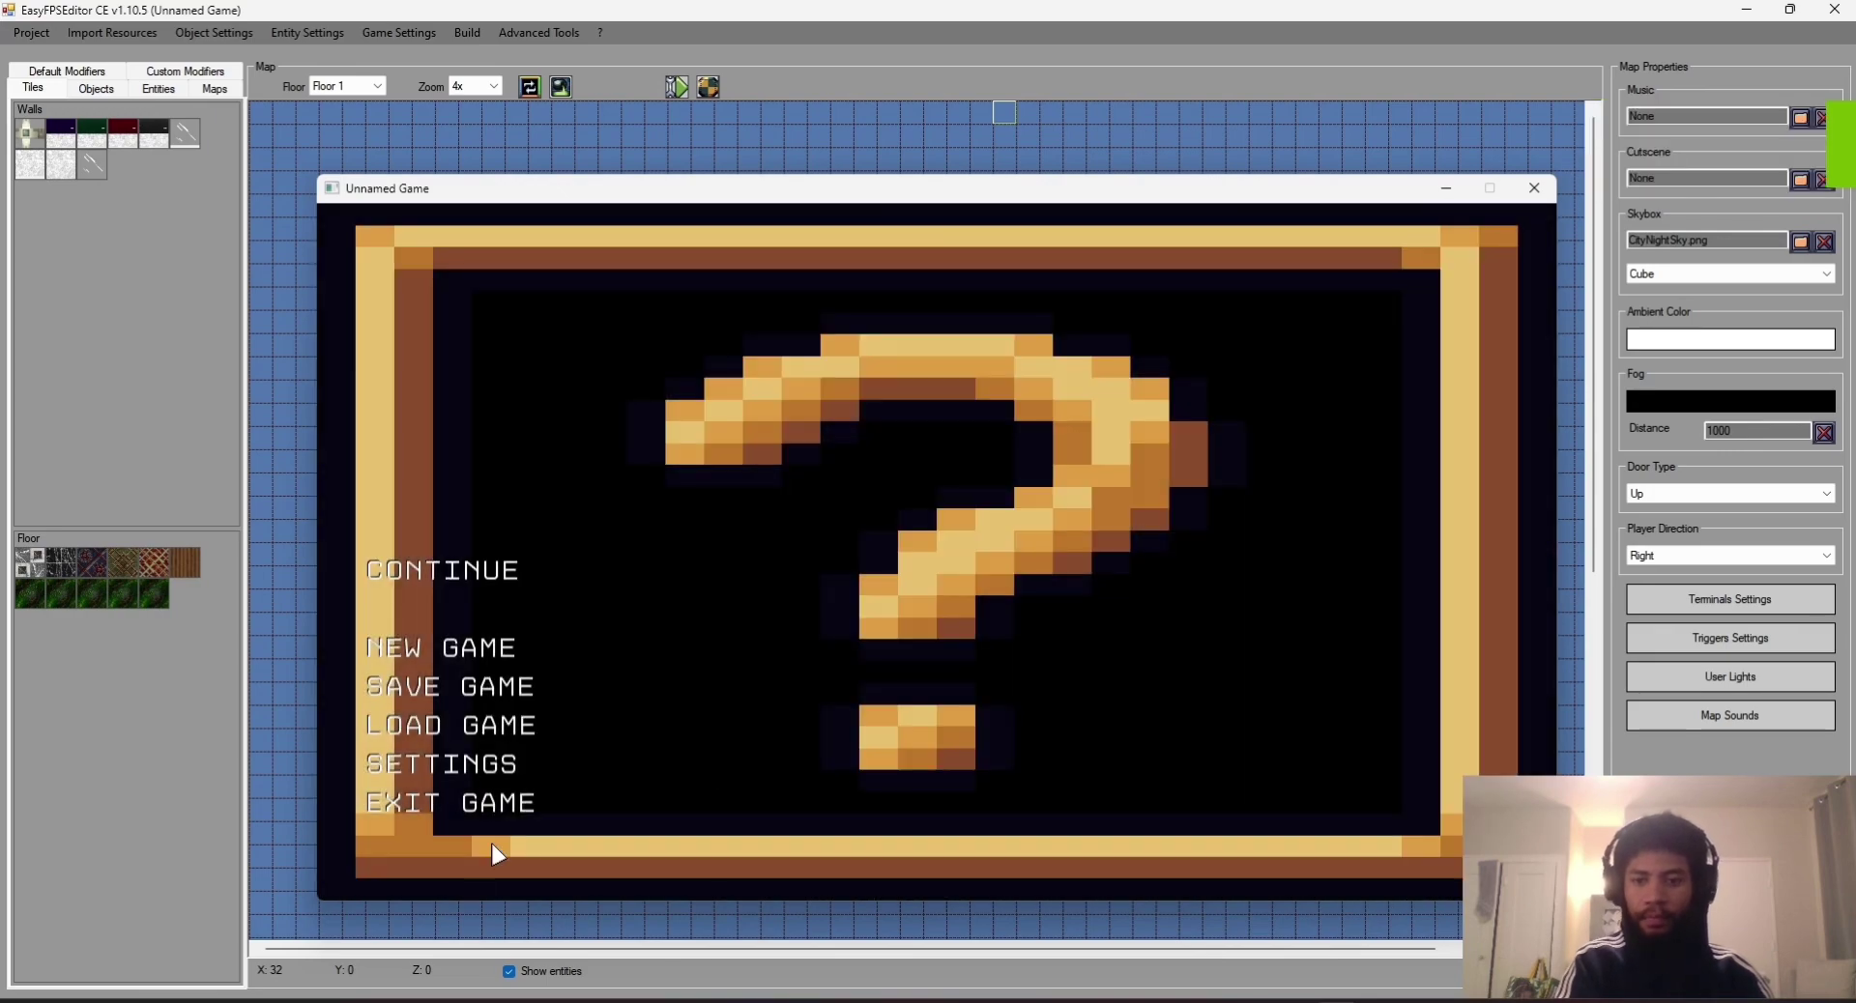
click(491, 799)
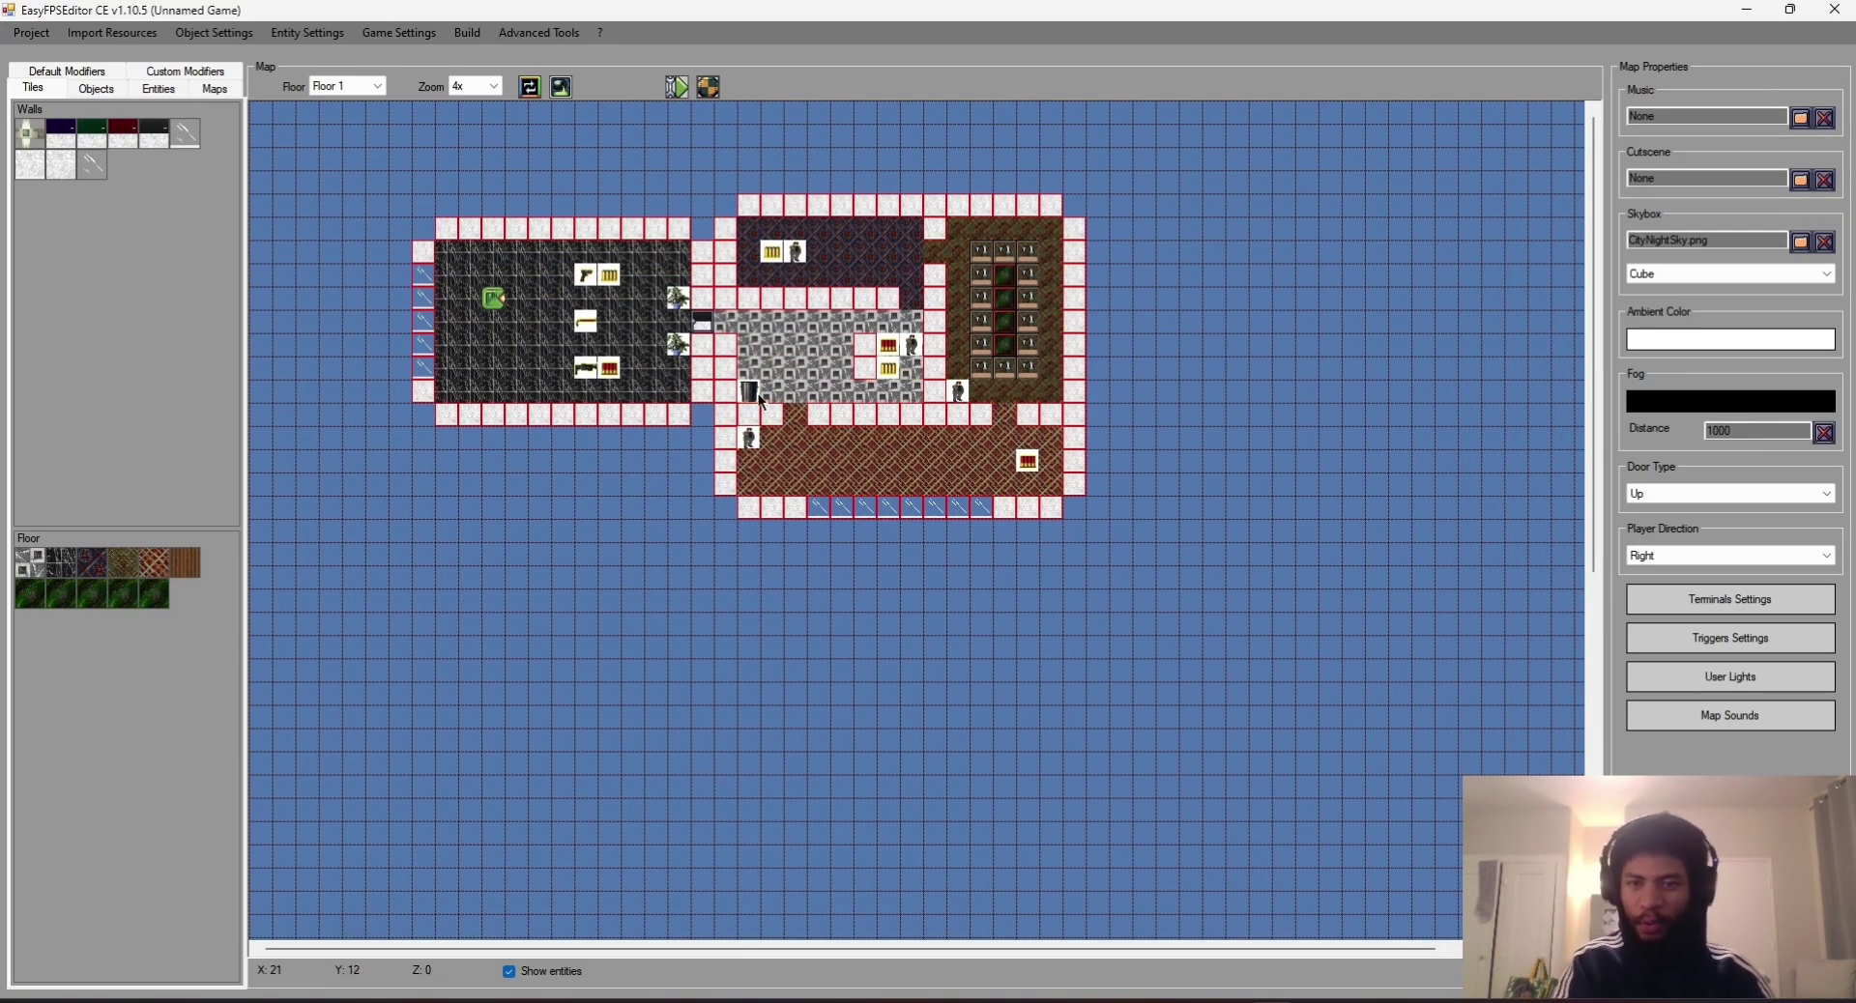
Step: Choose Hinged as the Door Type, run the test, and start a NEW GAME
click(1672, 494)
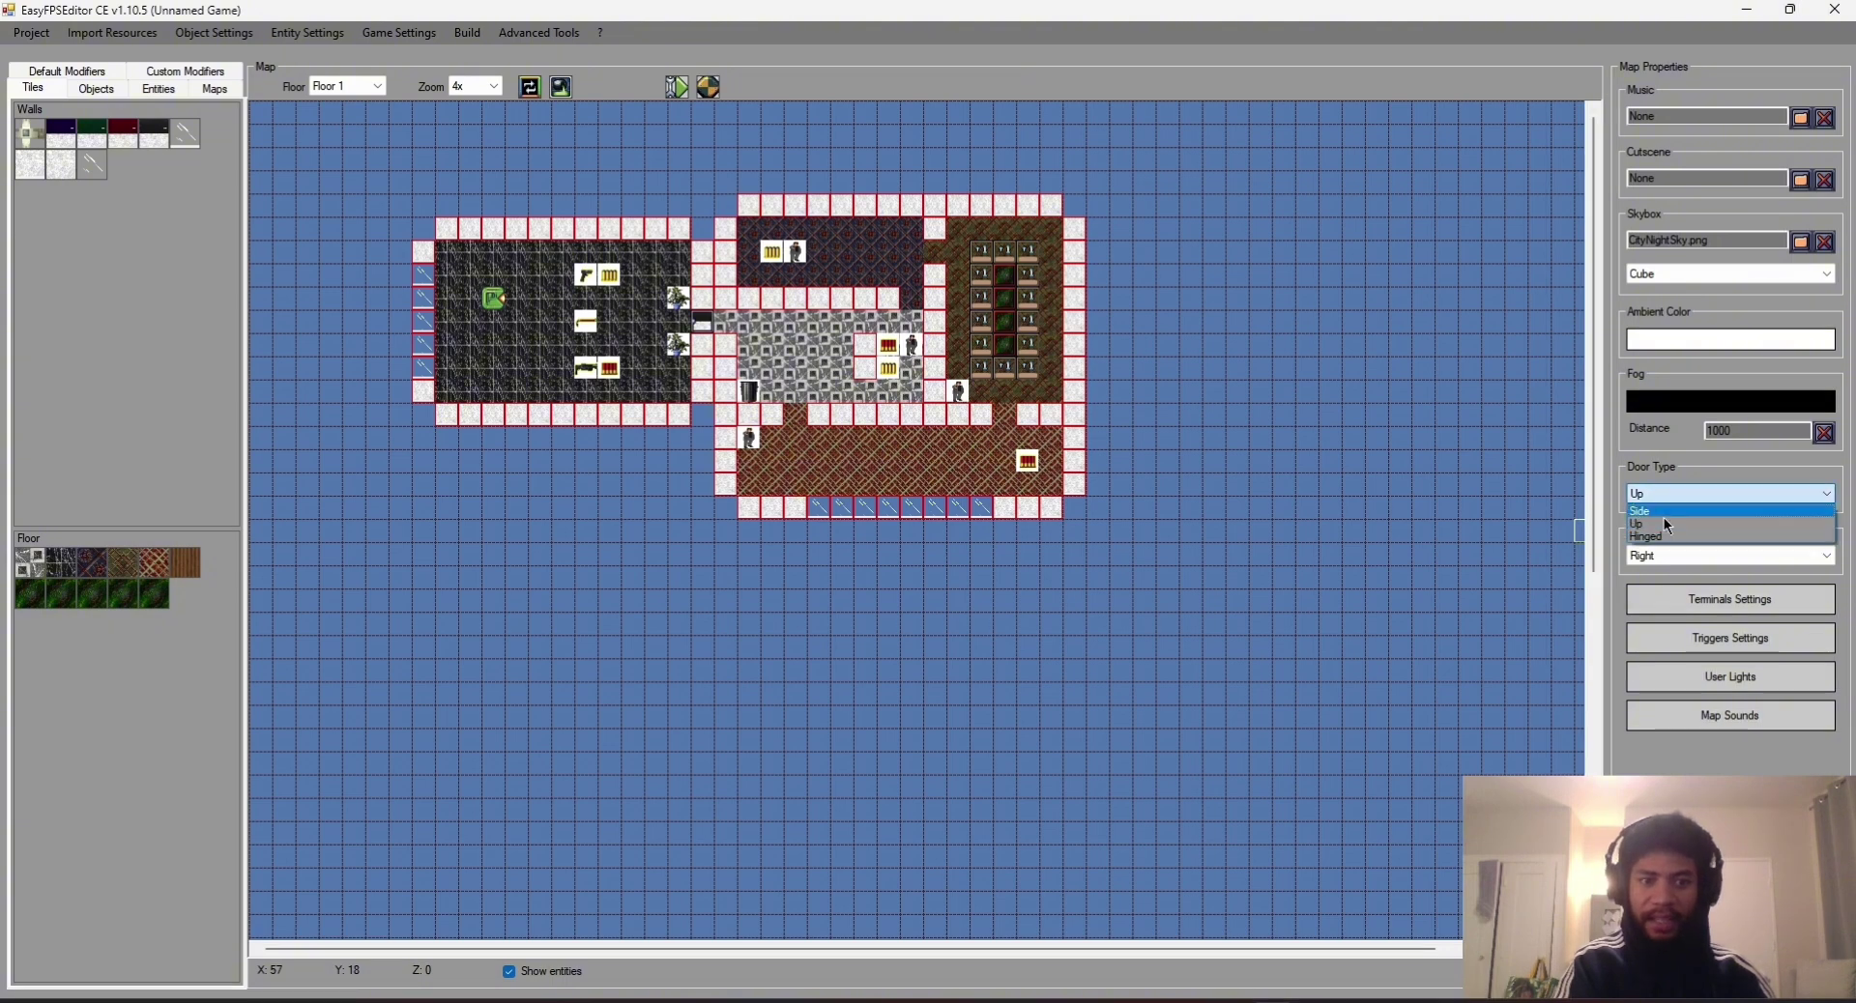
click(1661, 537)
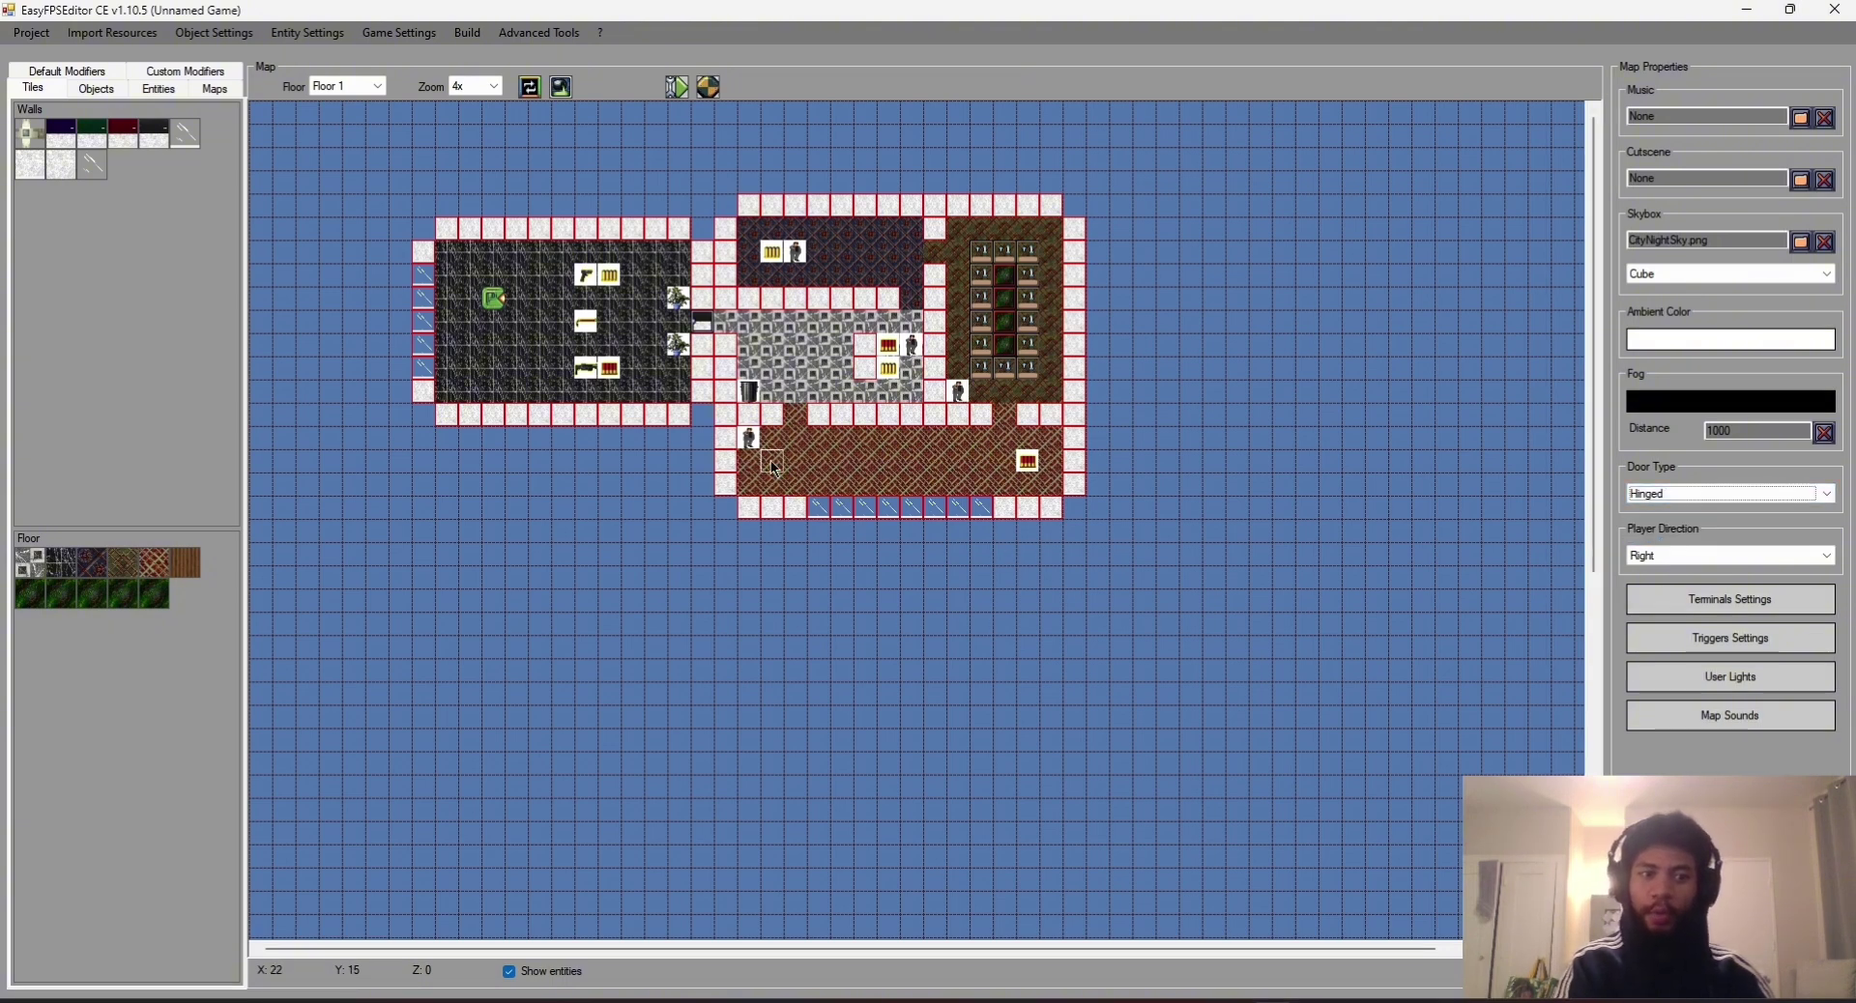
click(705, 89)
click(468, 646)
Step: Walk up to the black door and press E to swing it open
key(w)
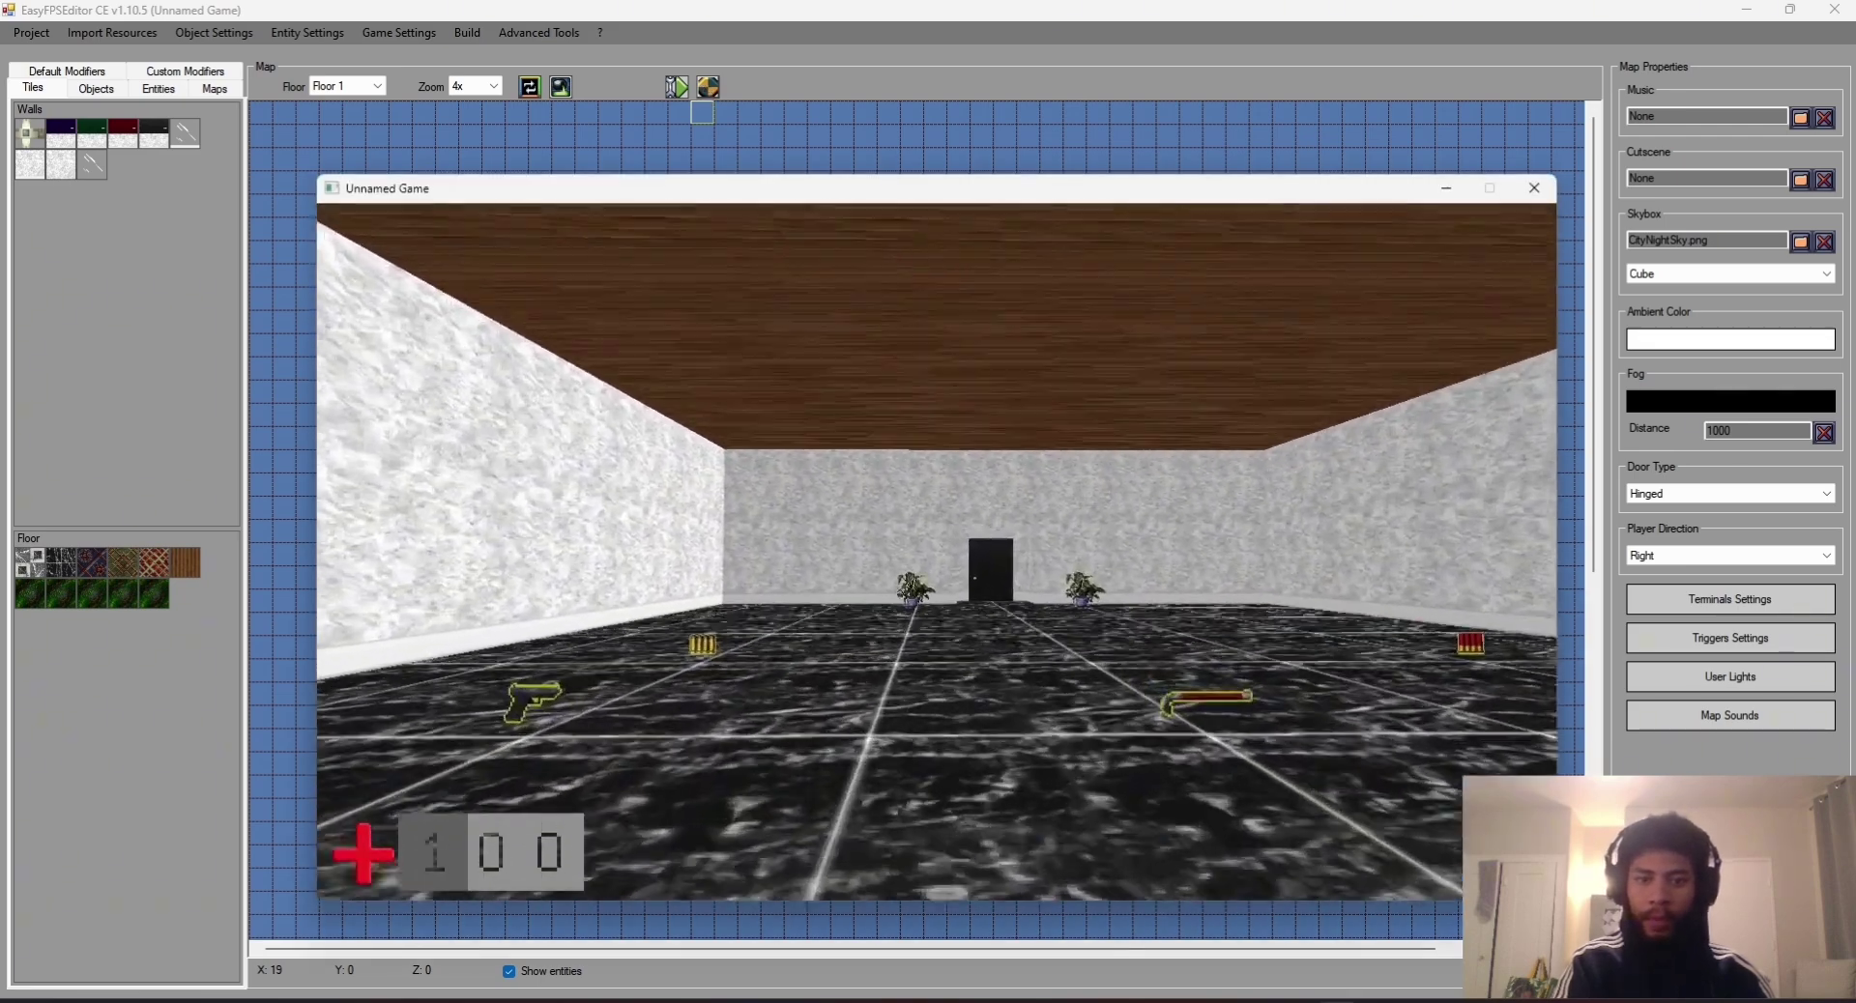
key(w)
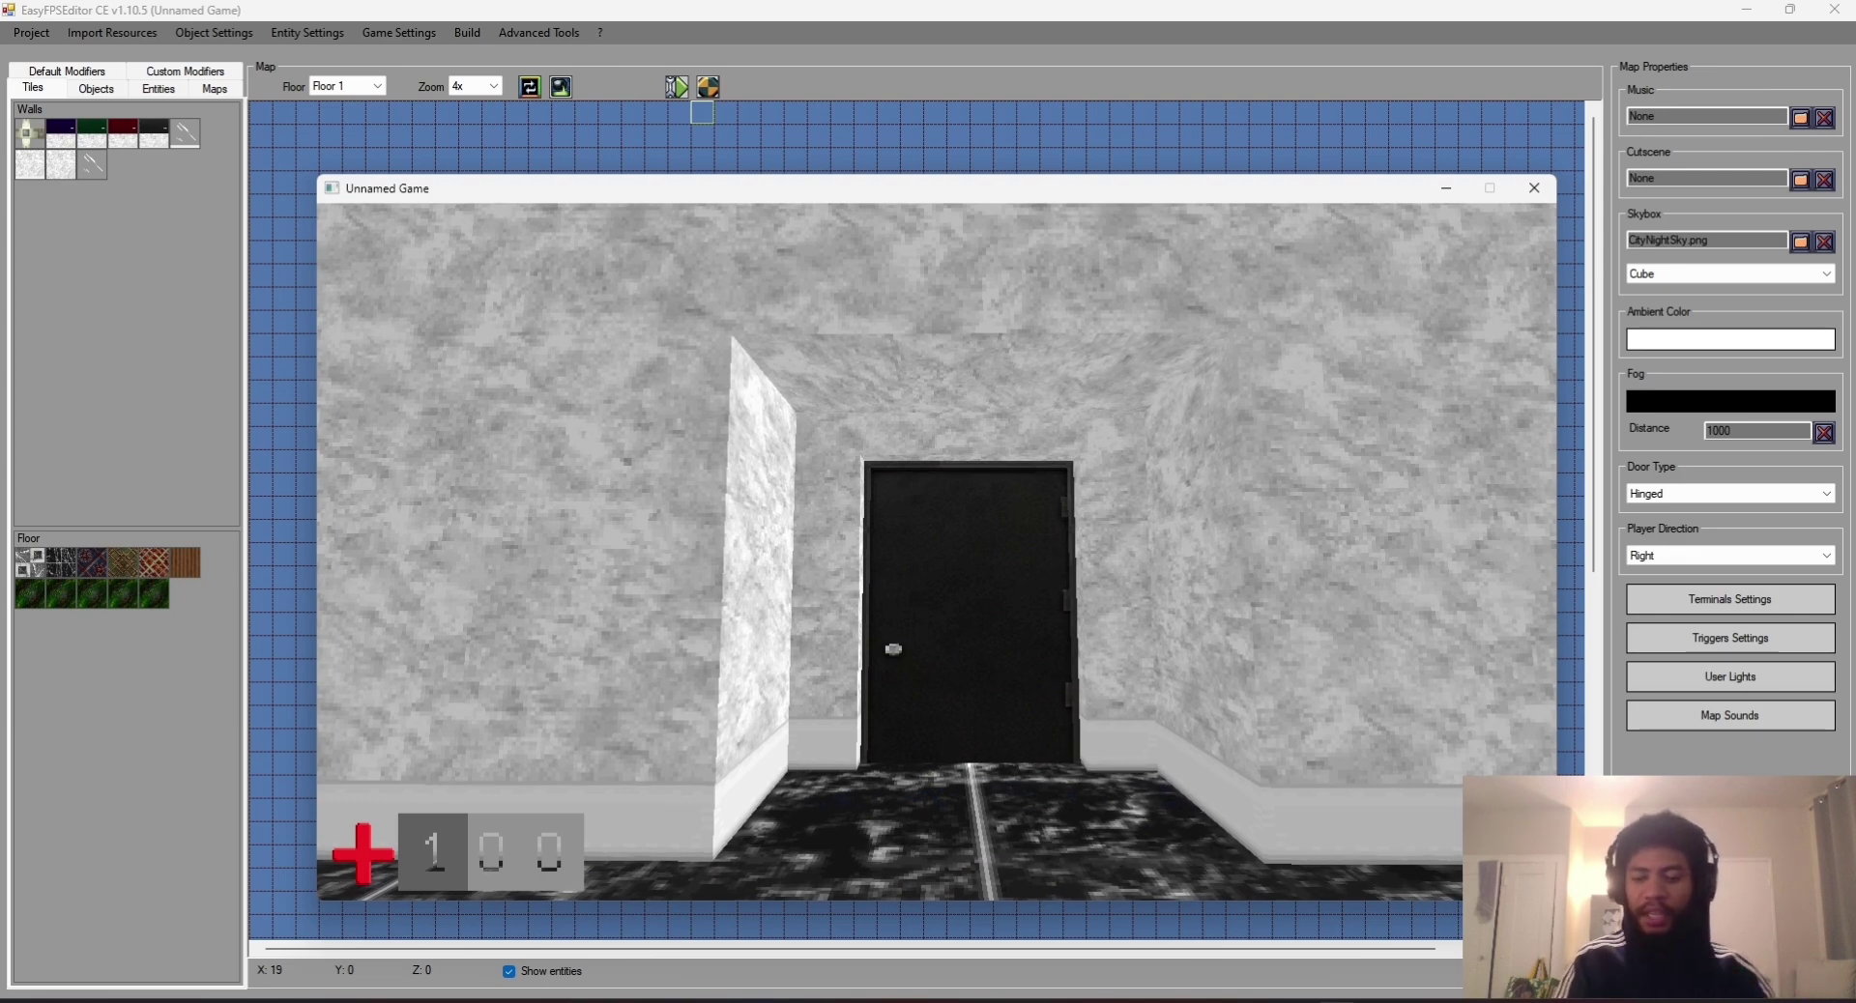
key(w)
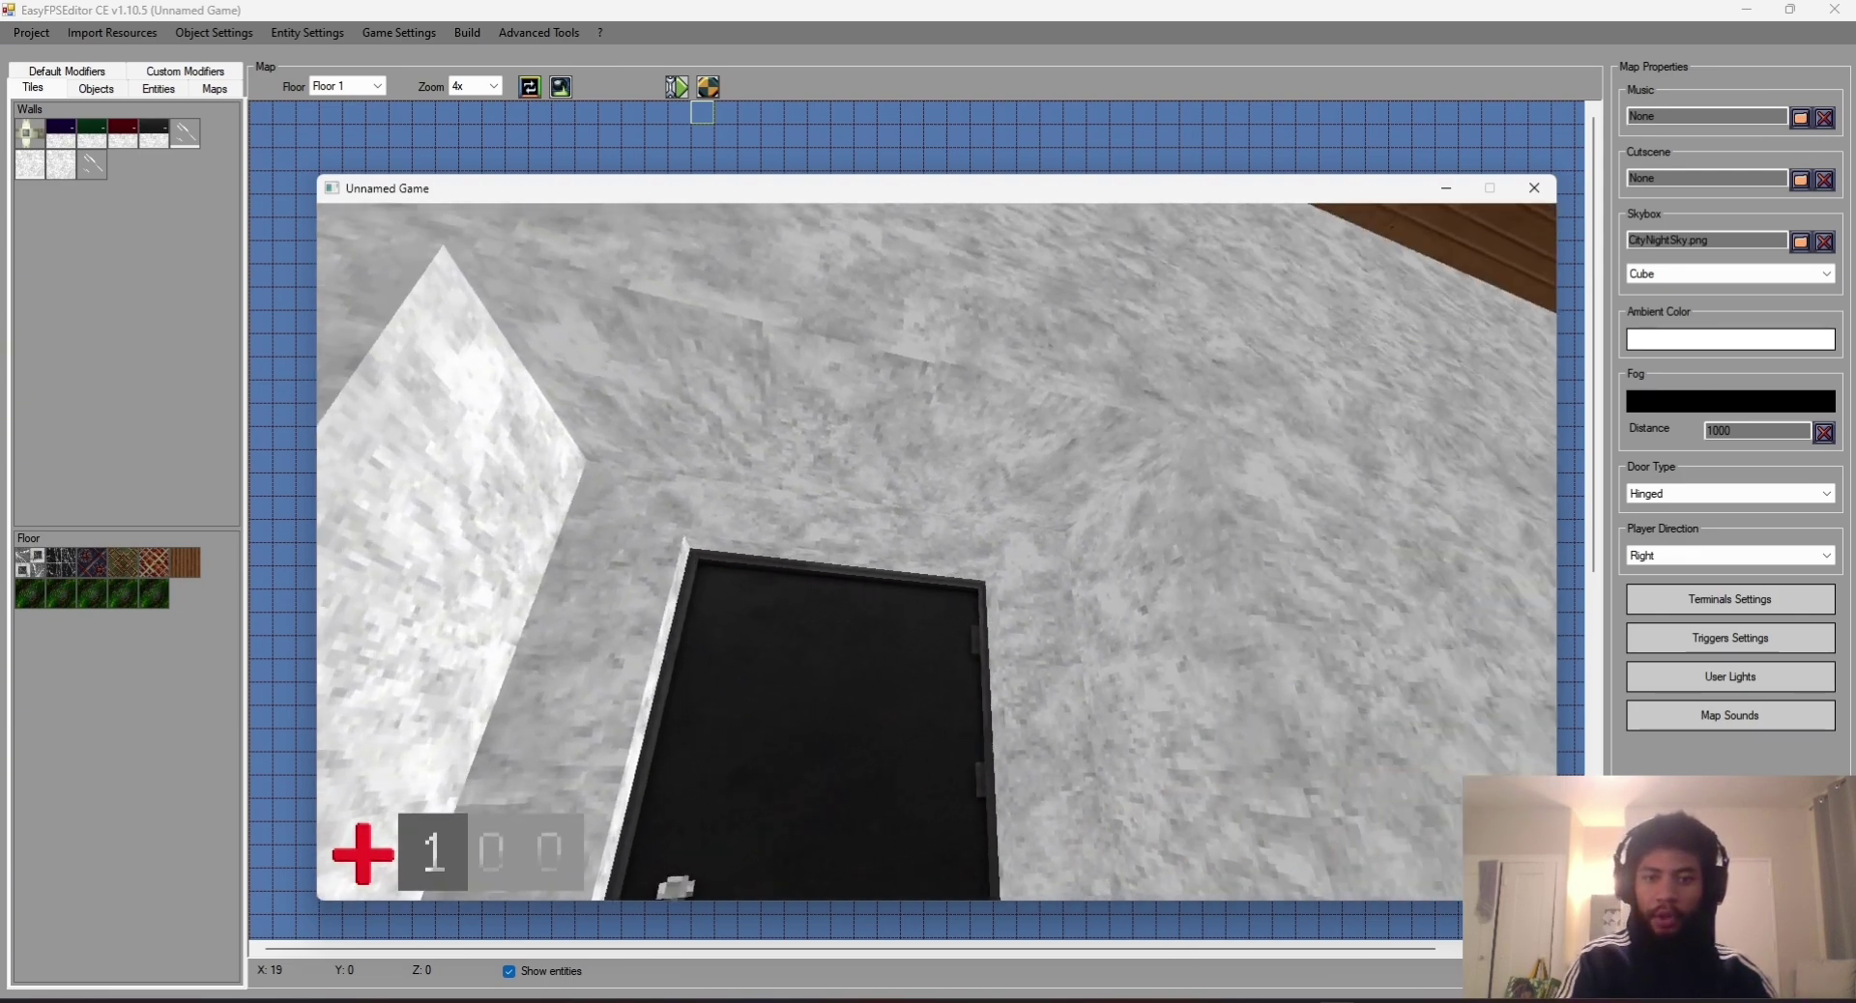
key(w)
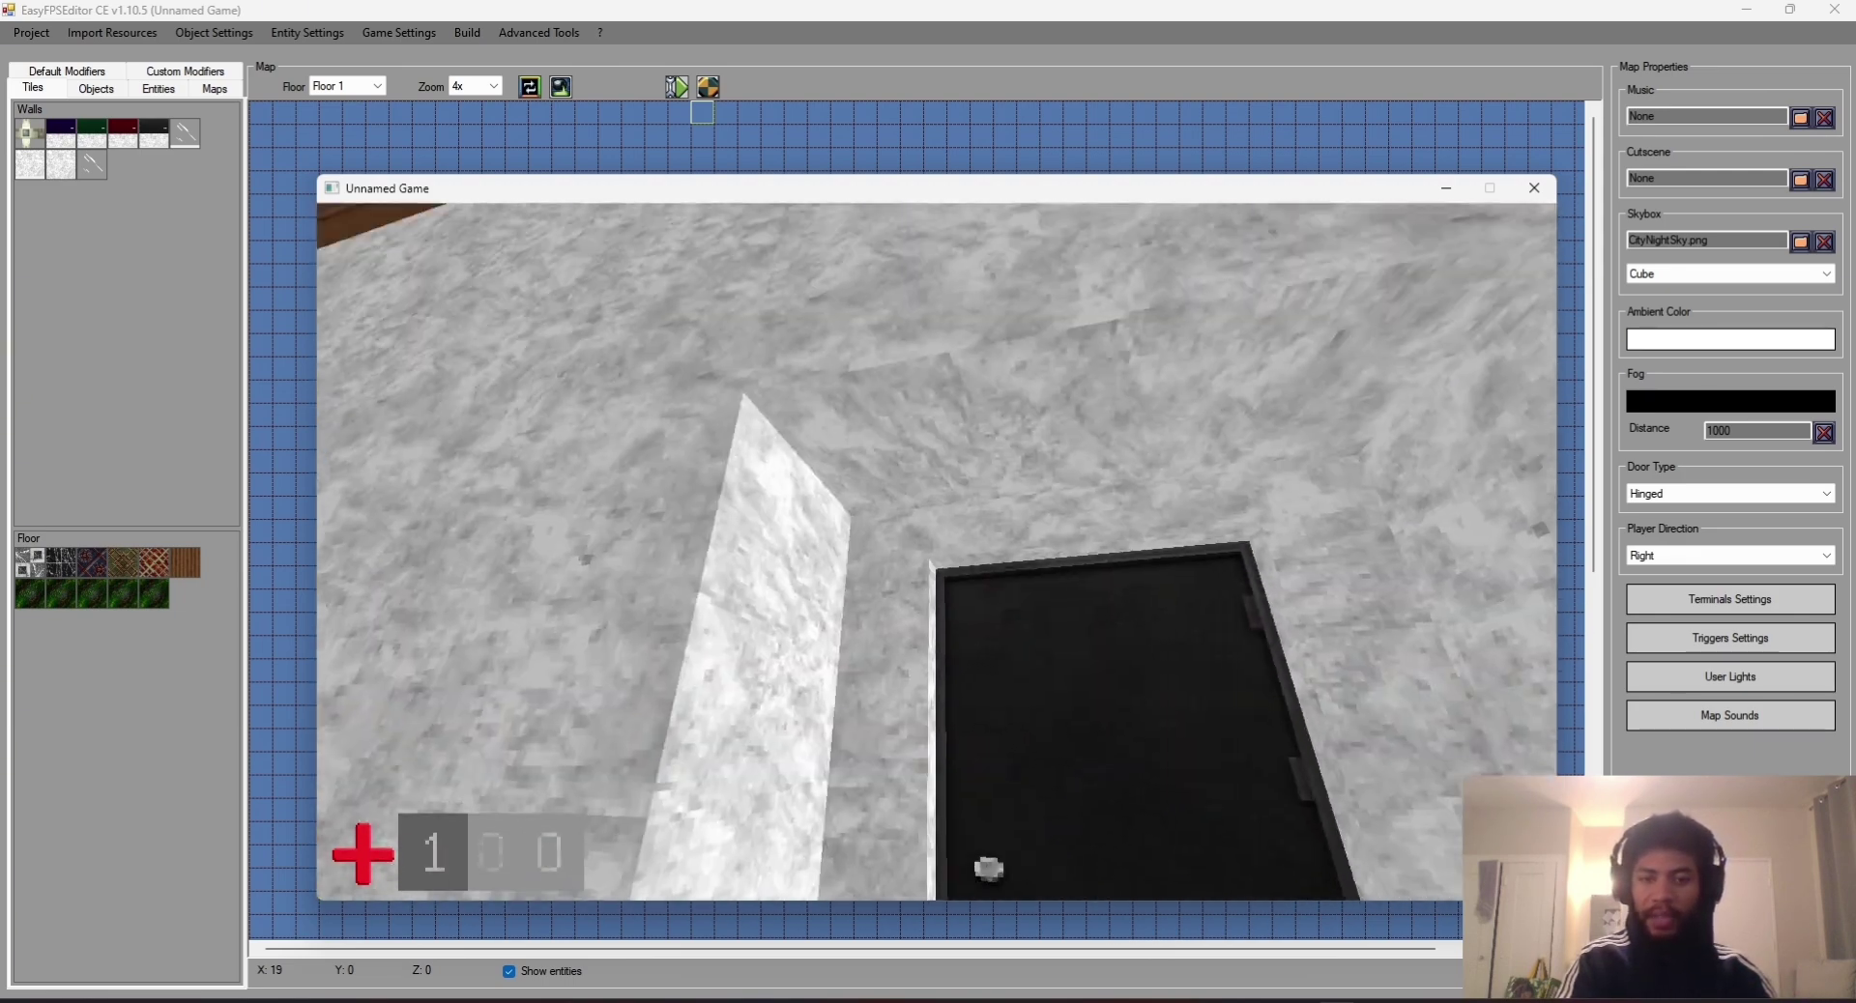
key(w)
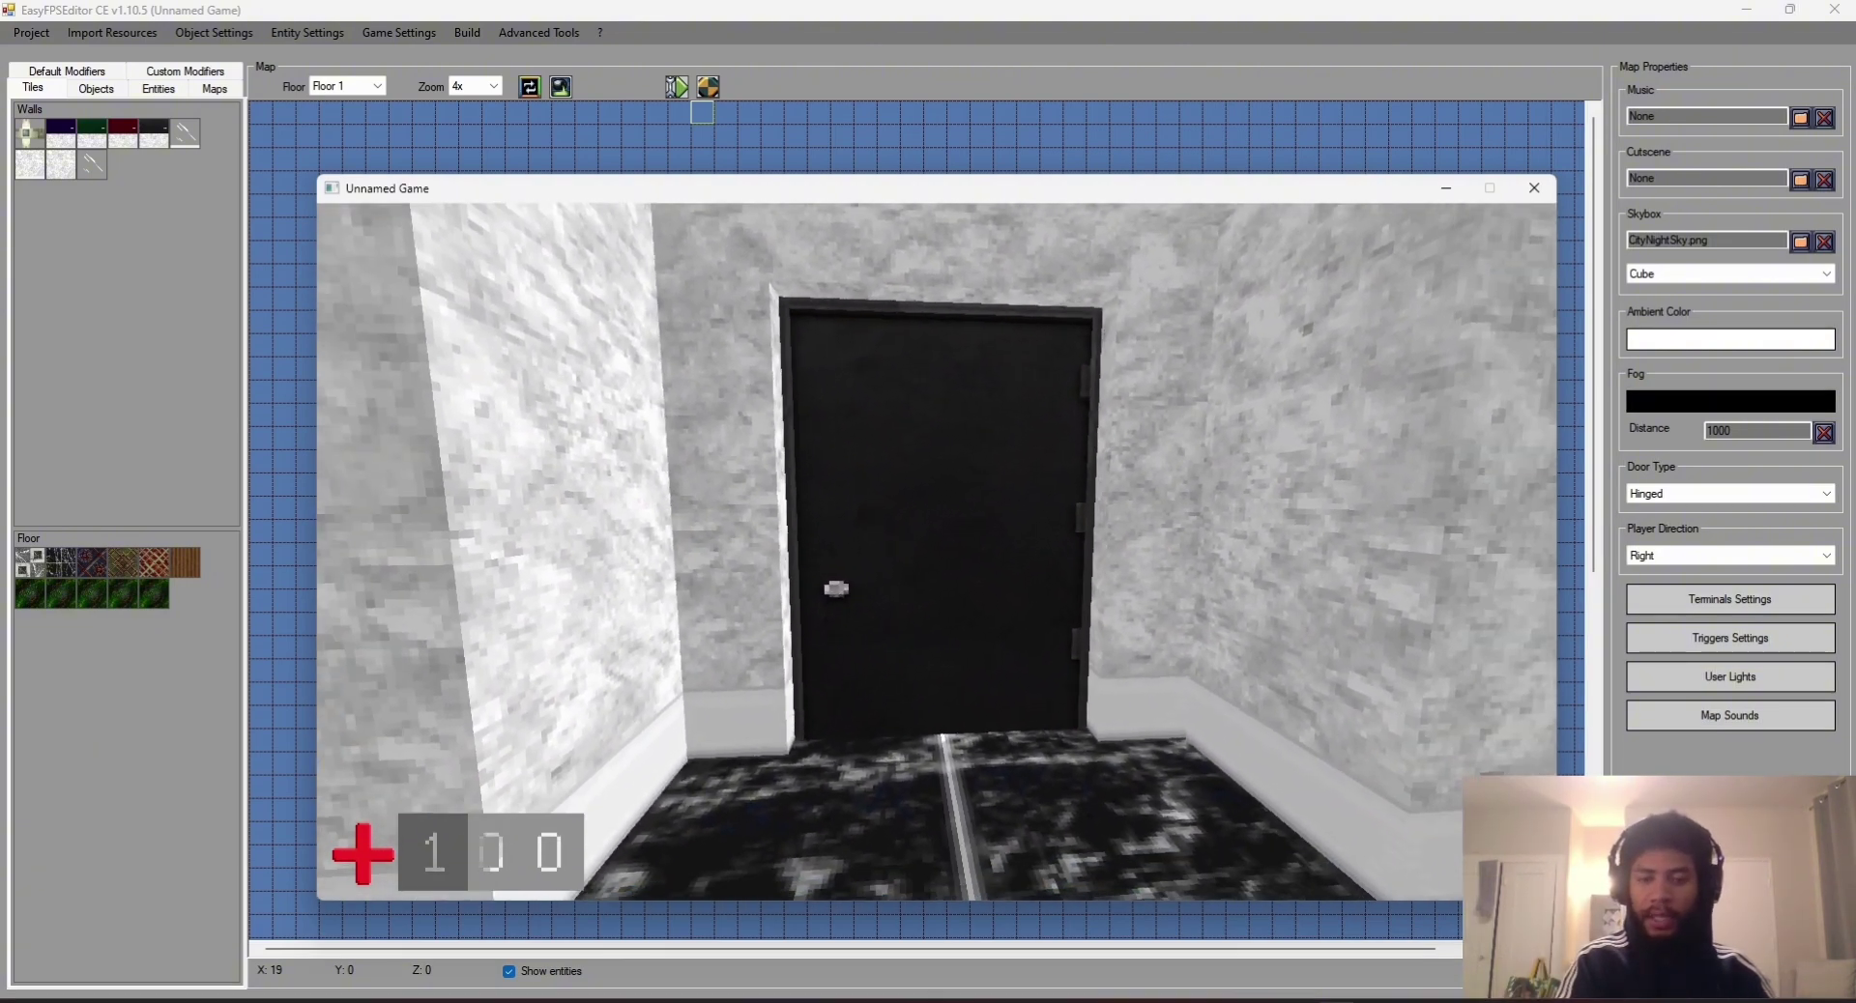
key(s)
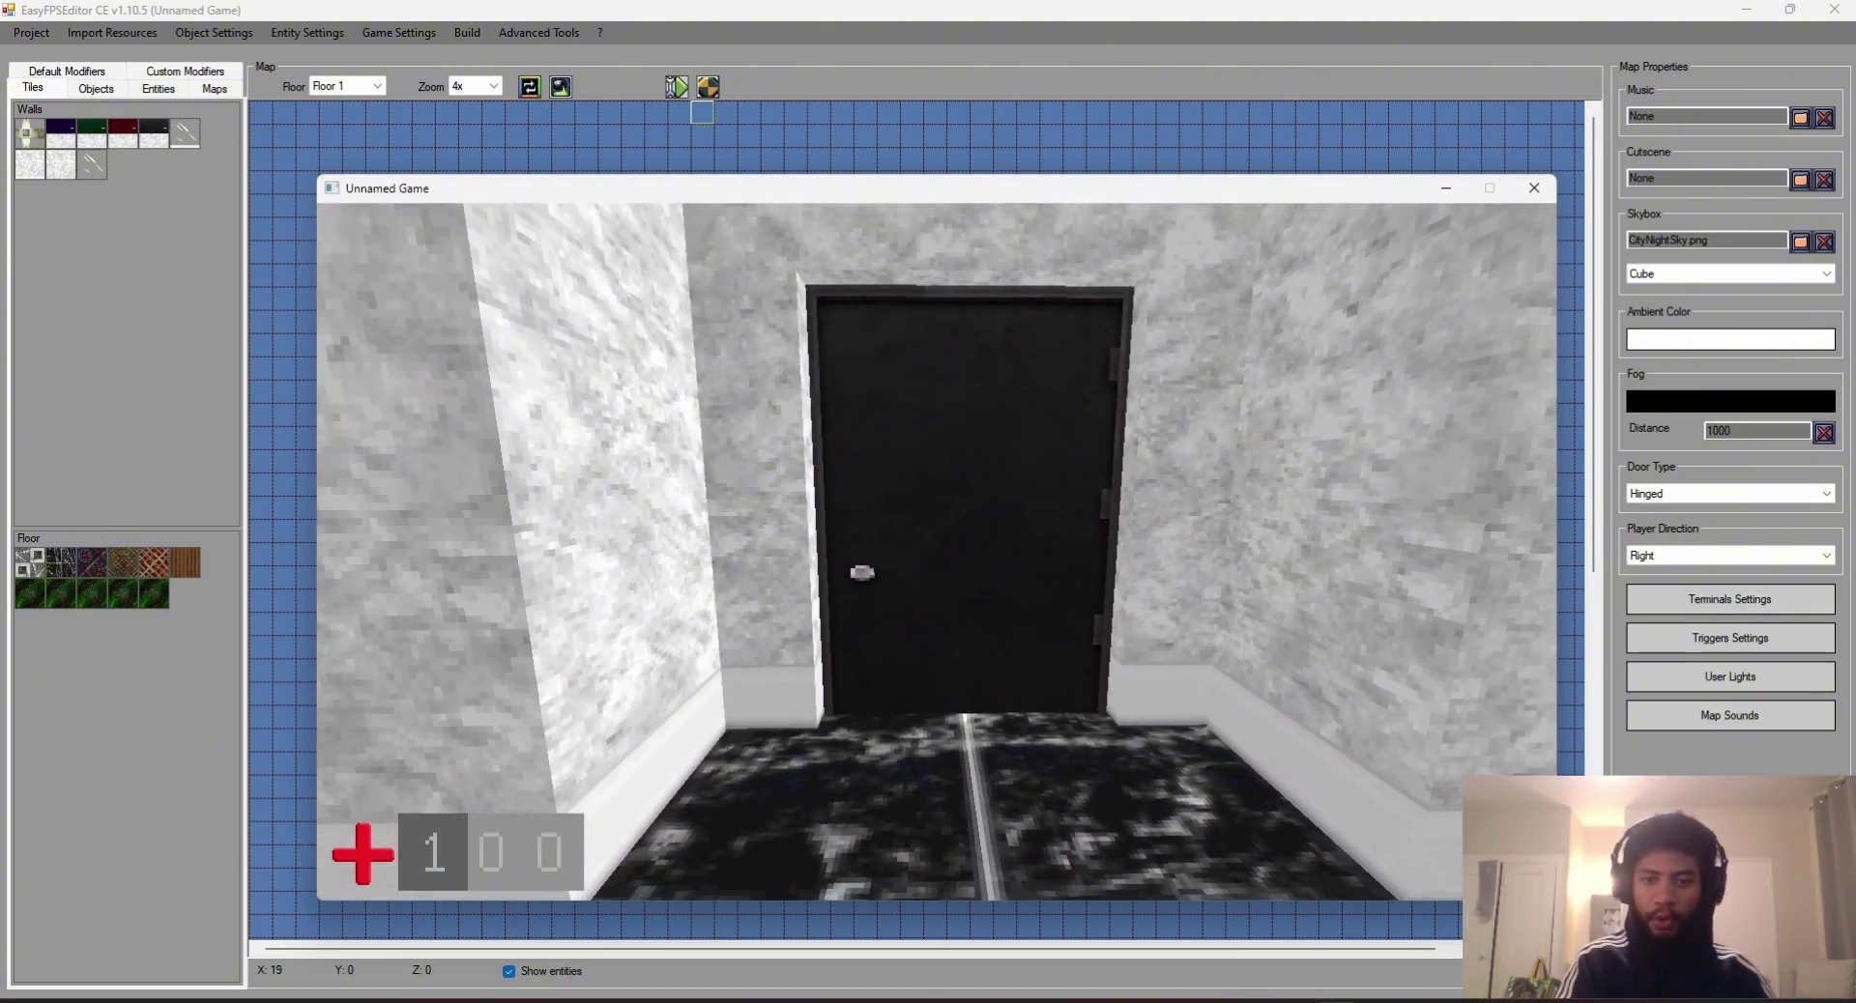
key(w)
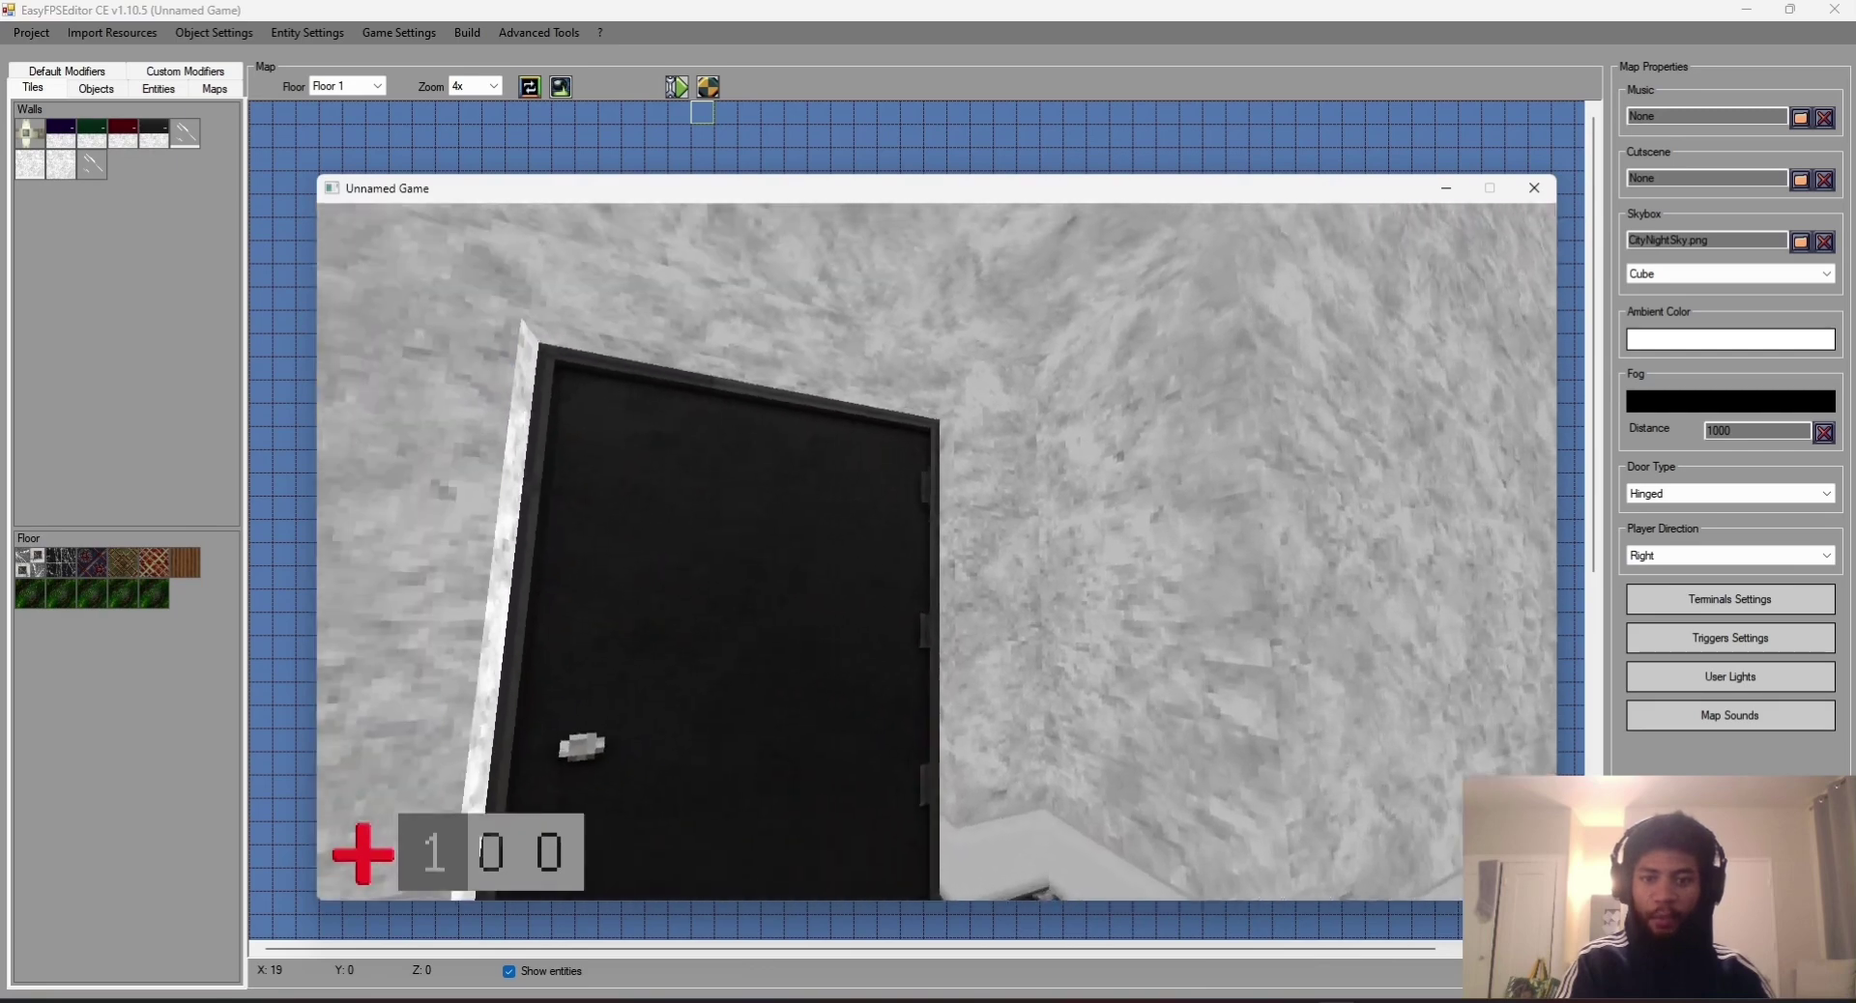
key(s)
key(w)
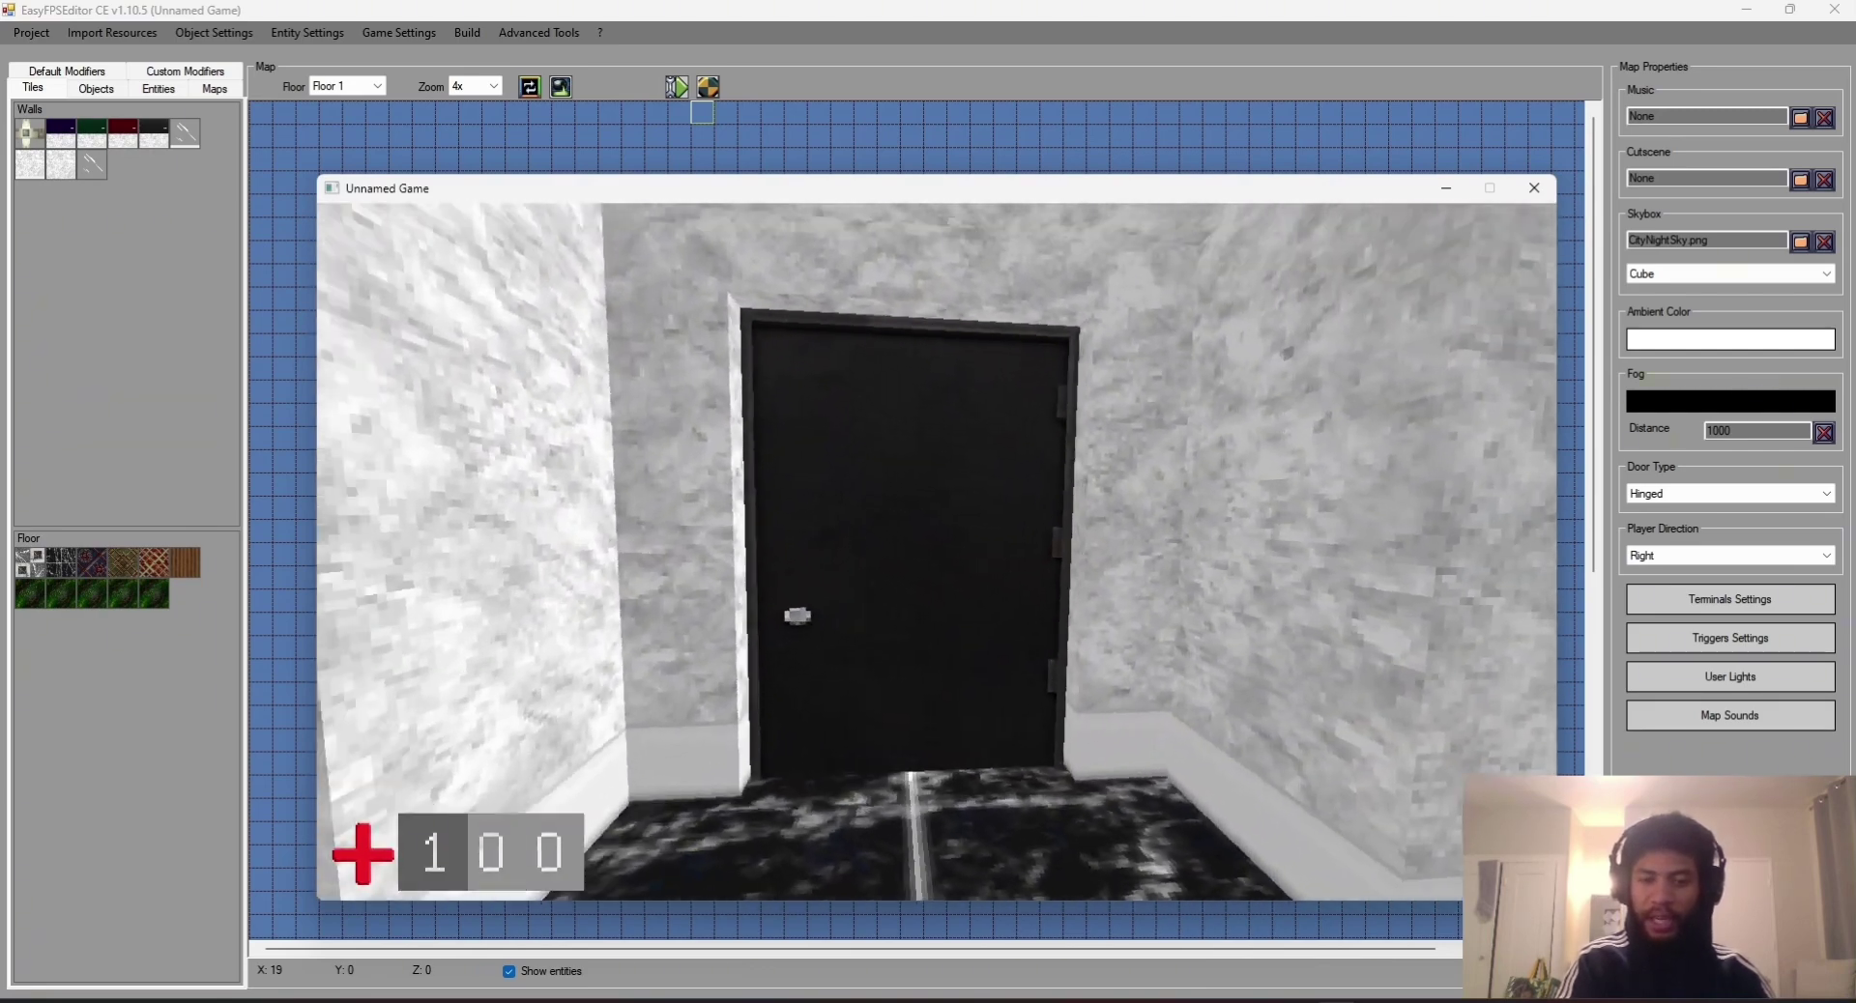
key(w)
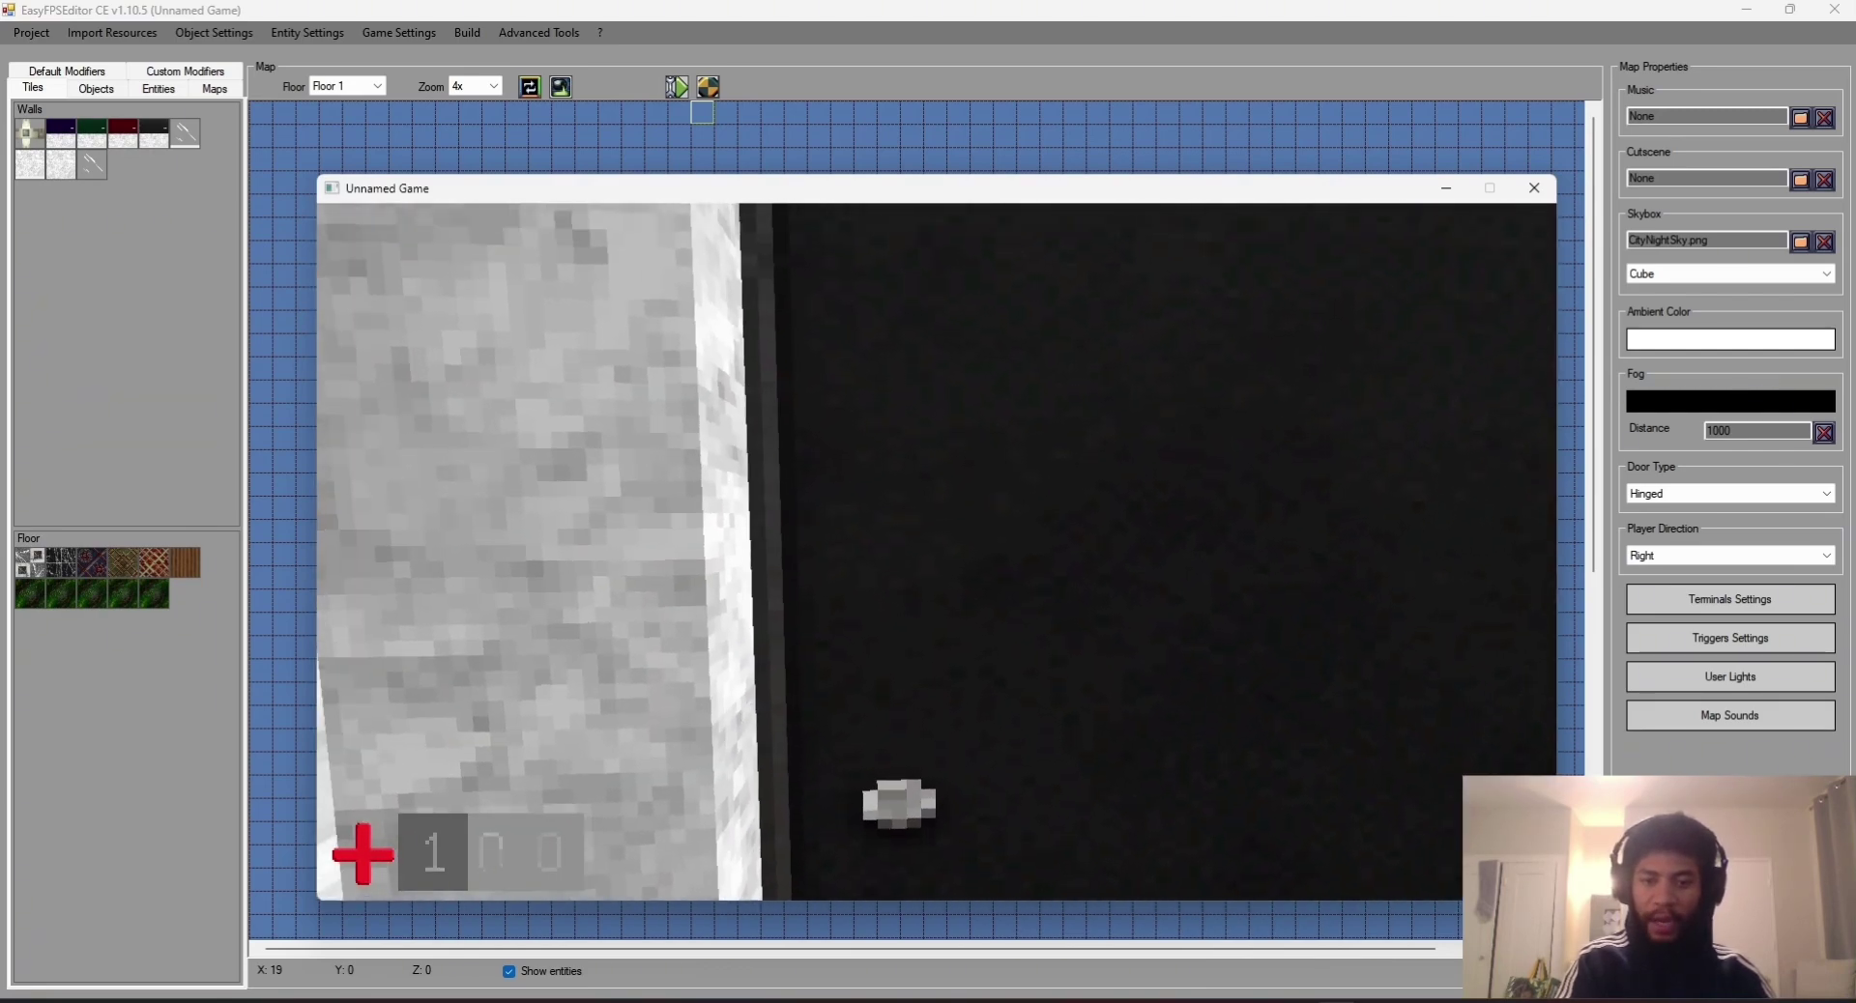
key(e)
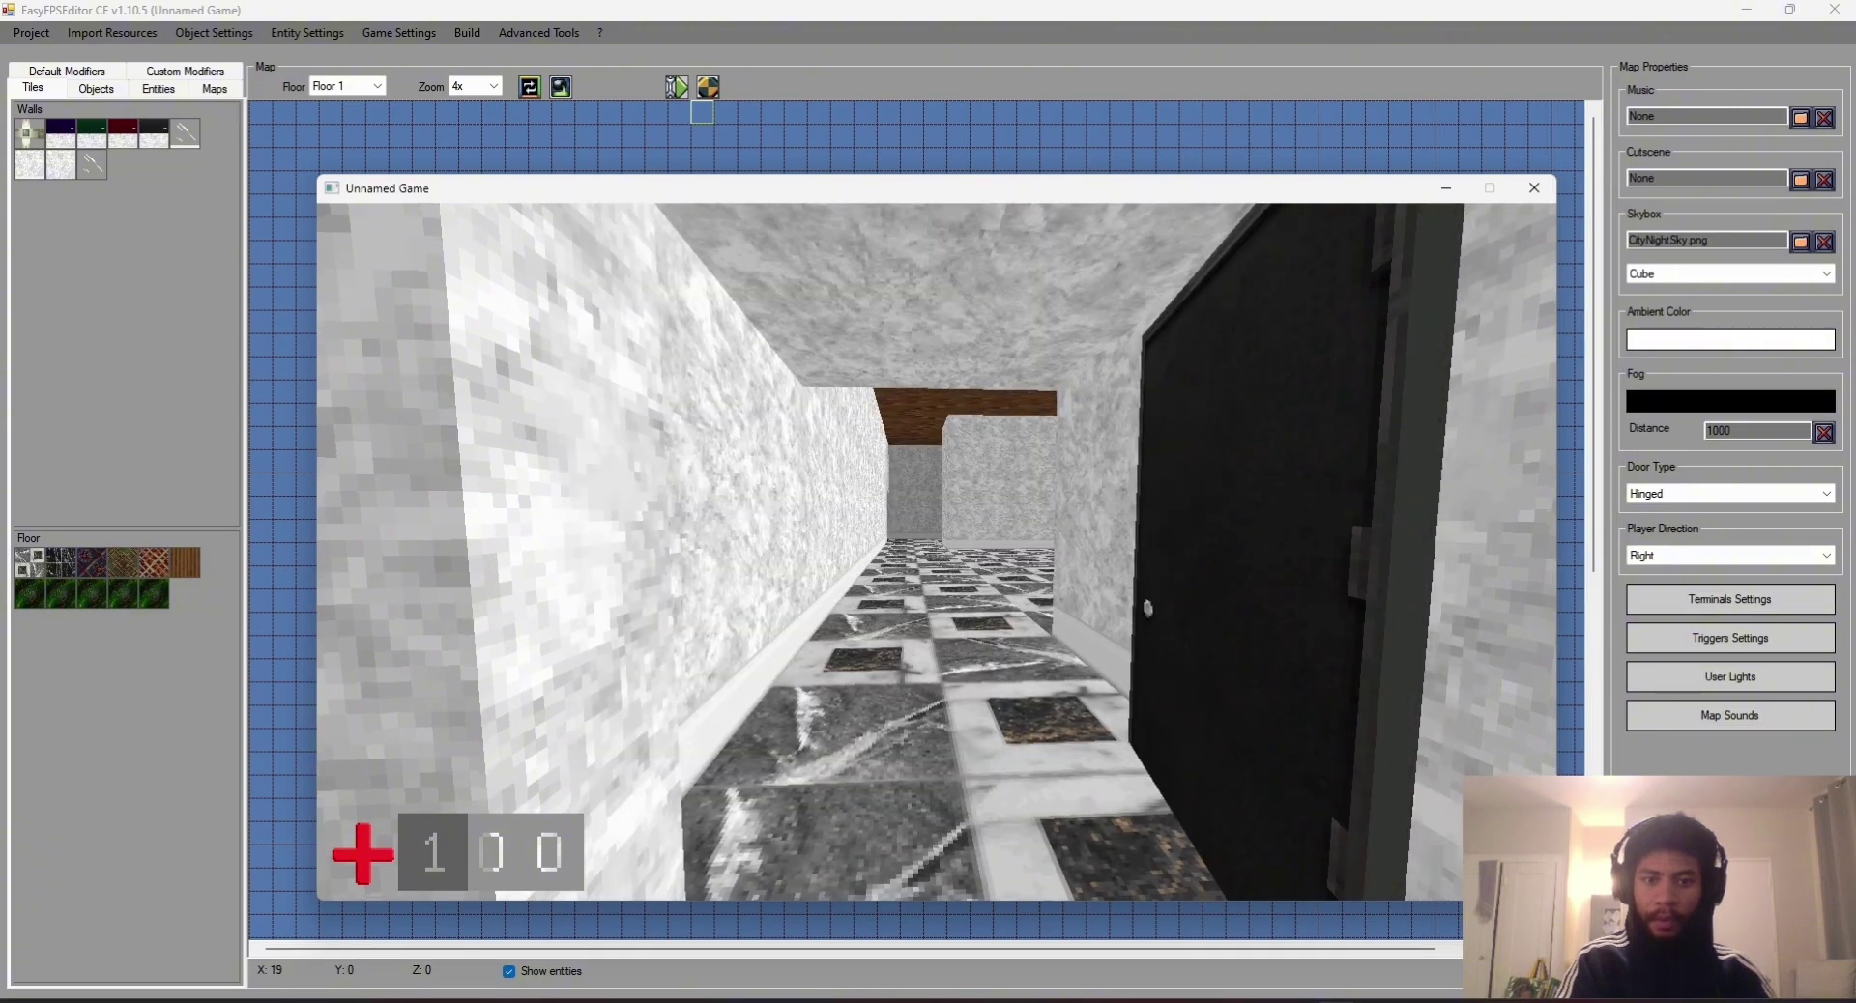
Step: Go through the doorway into the tiled corridor, then exit the test game
key(w)
key(s)
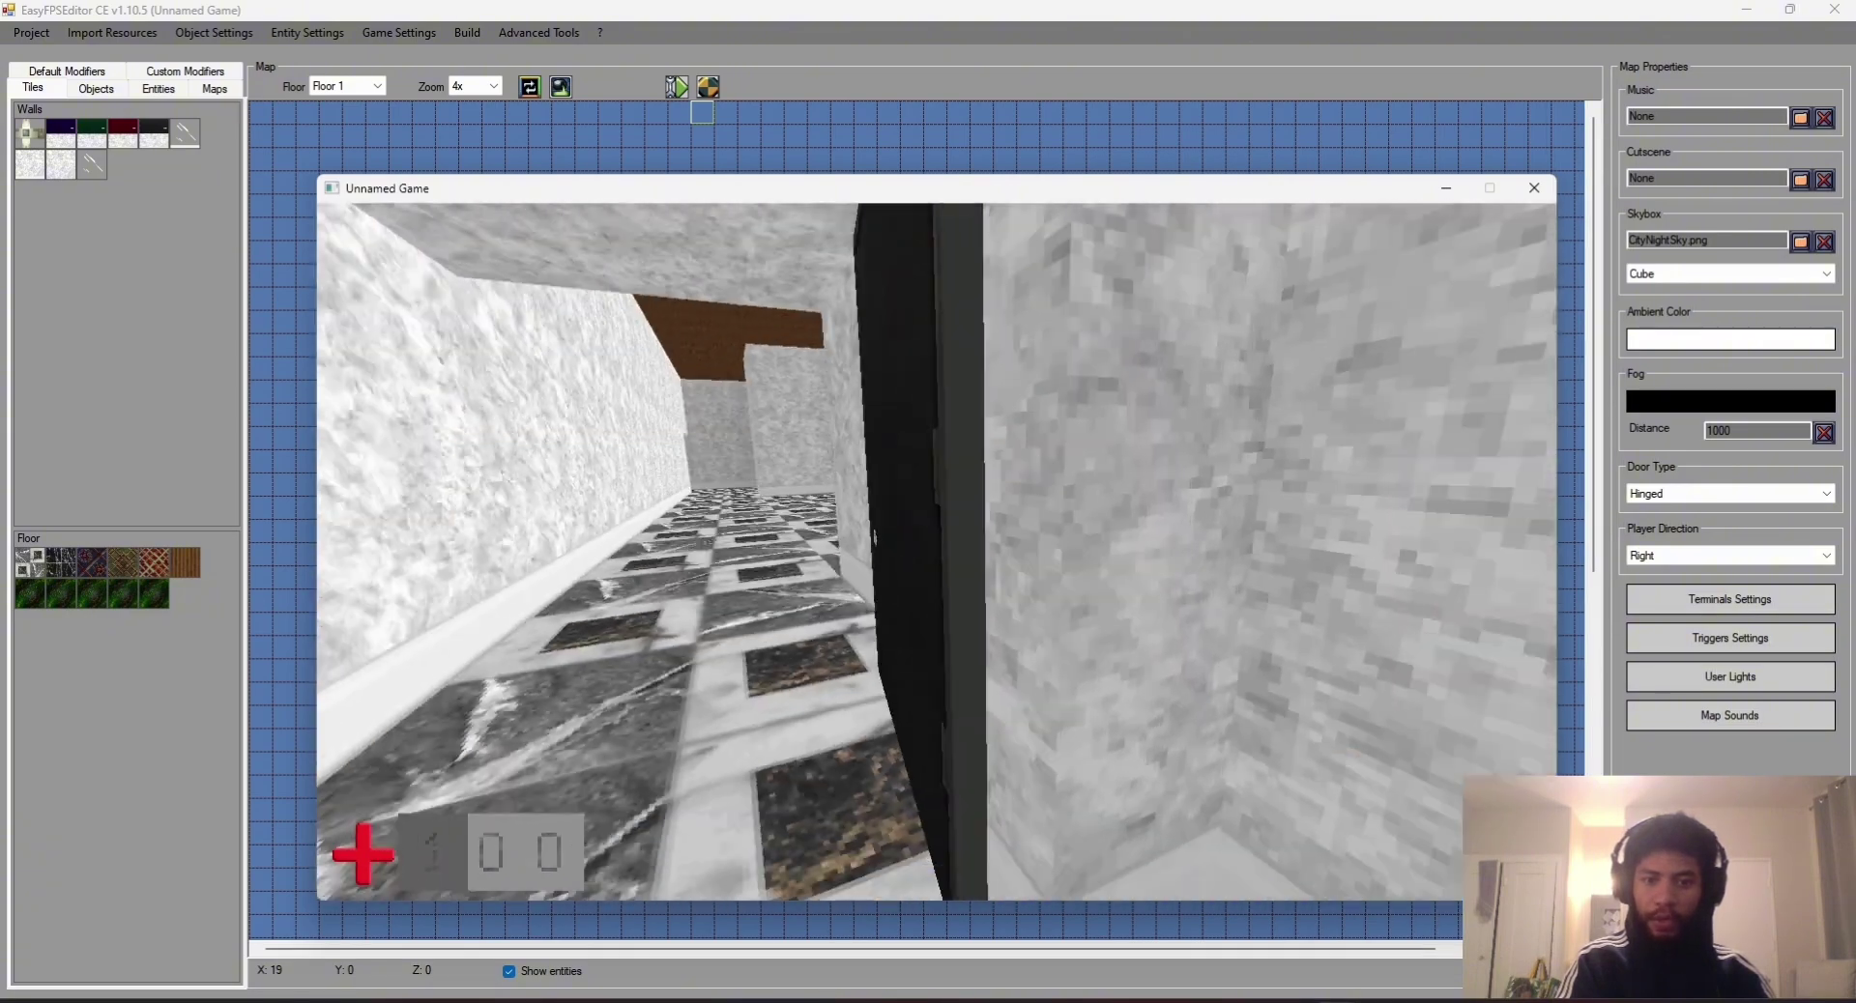
key(s)
key(d)
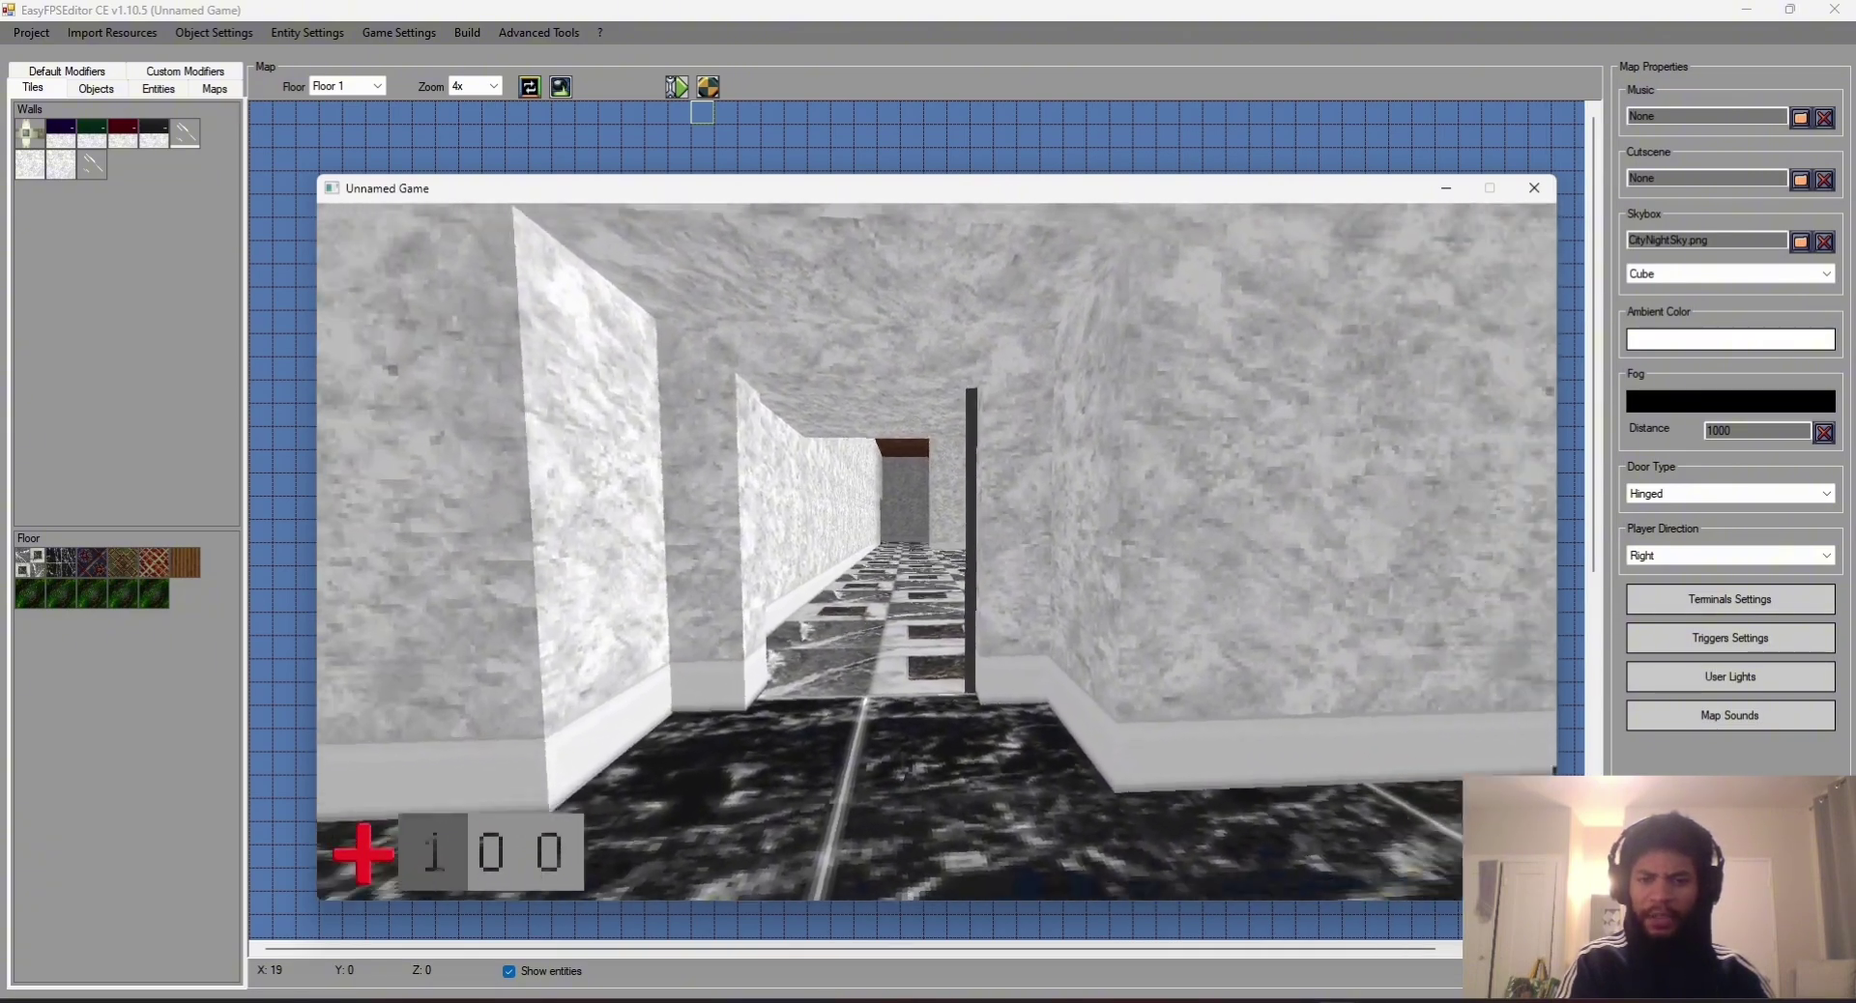
key(w)
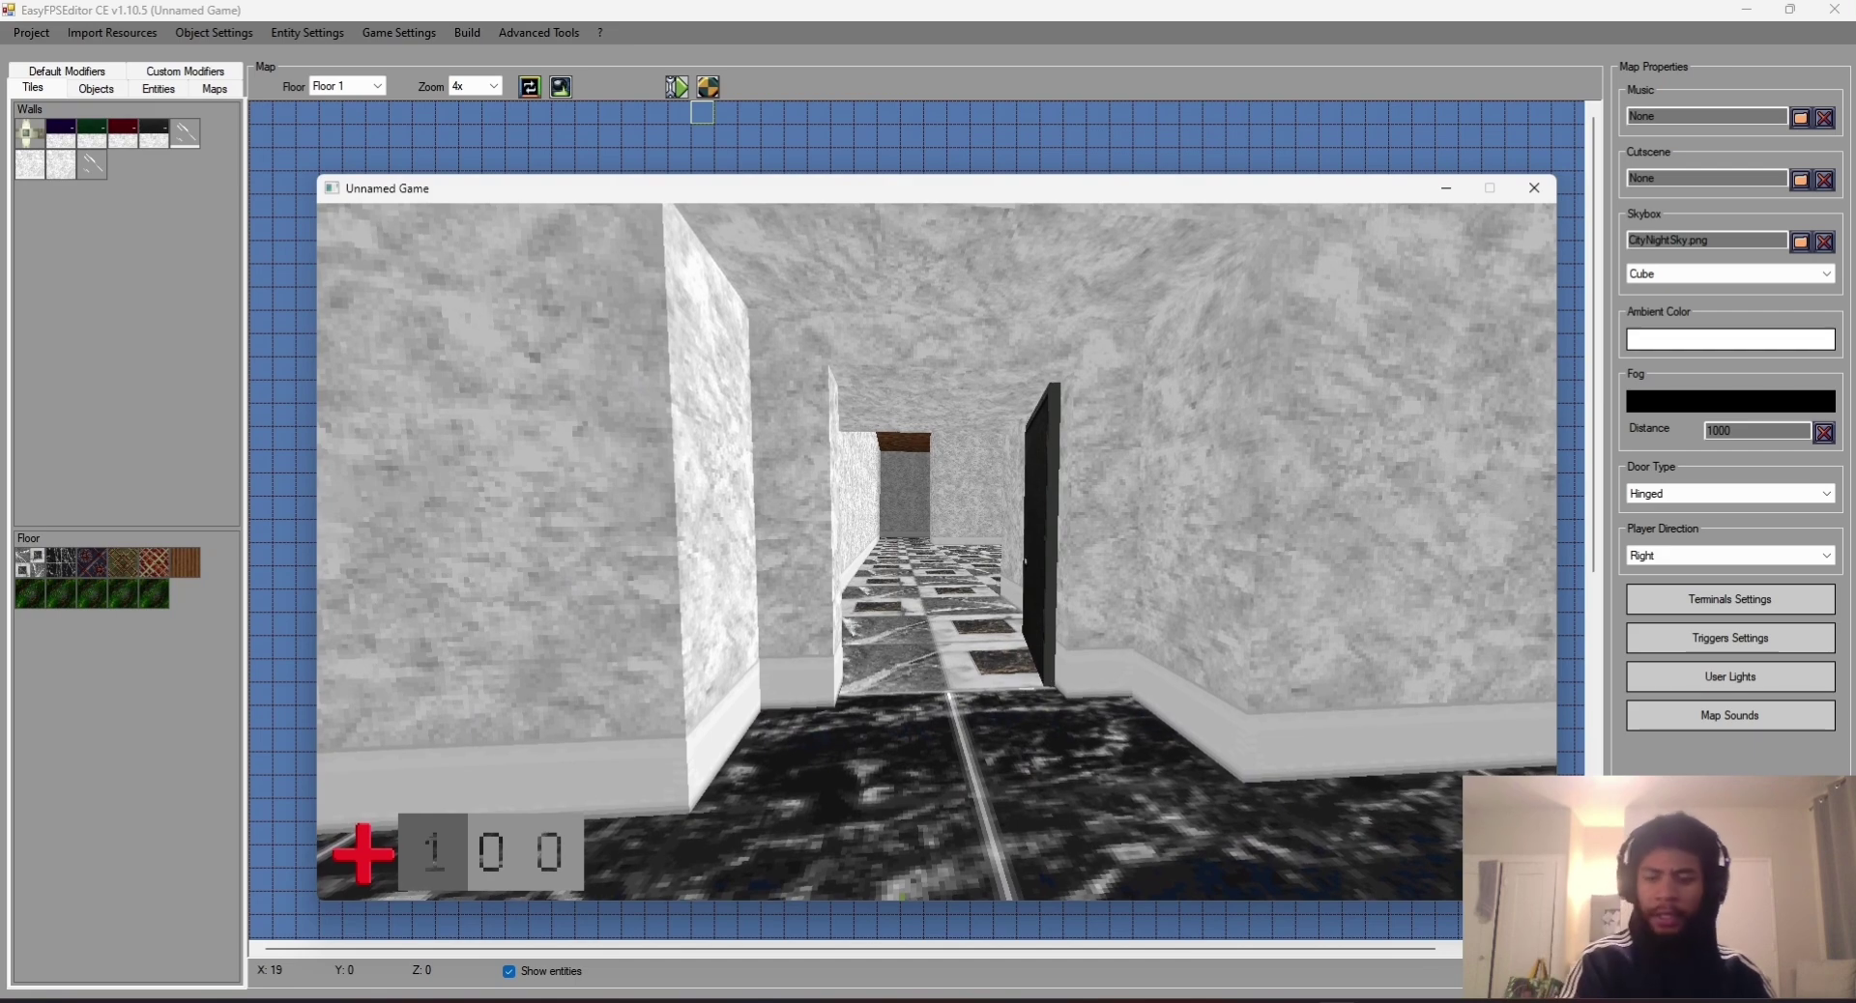
key(Escape)
click(572, 798)
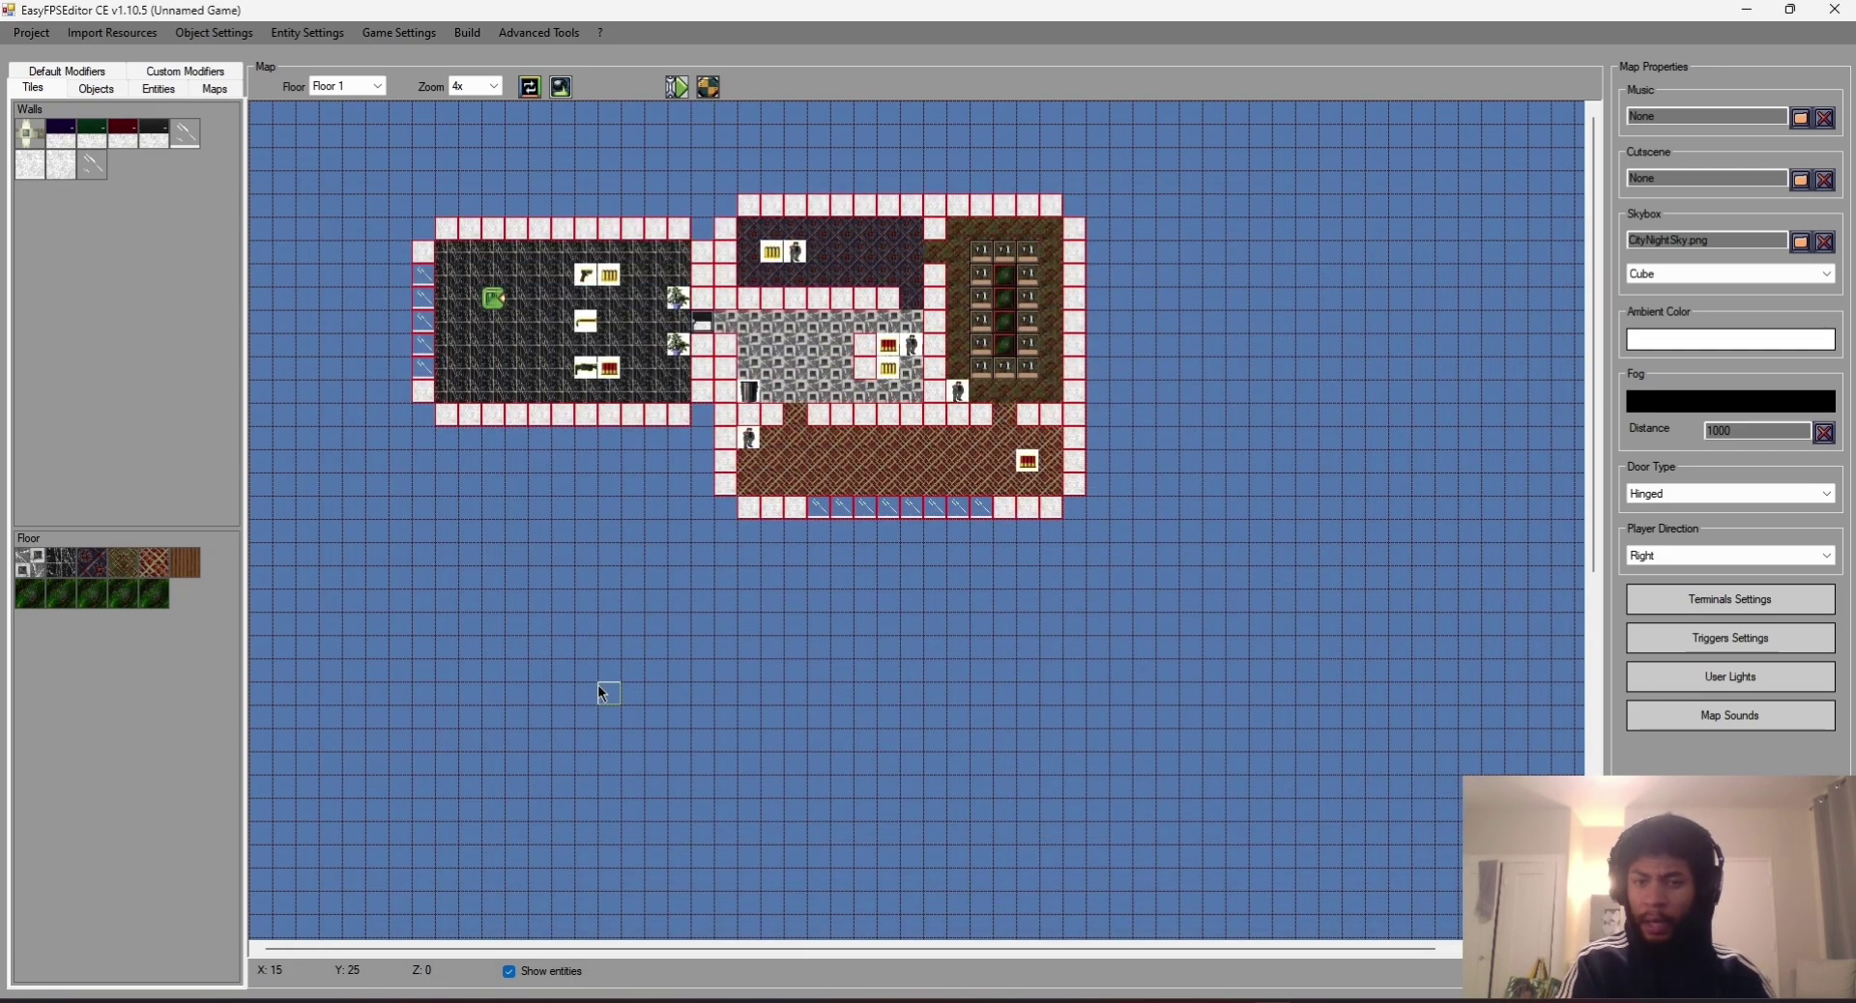
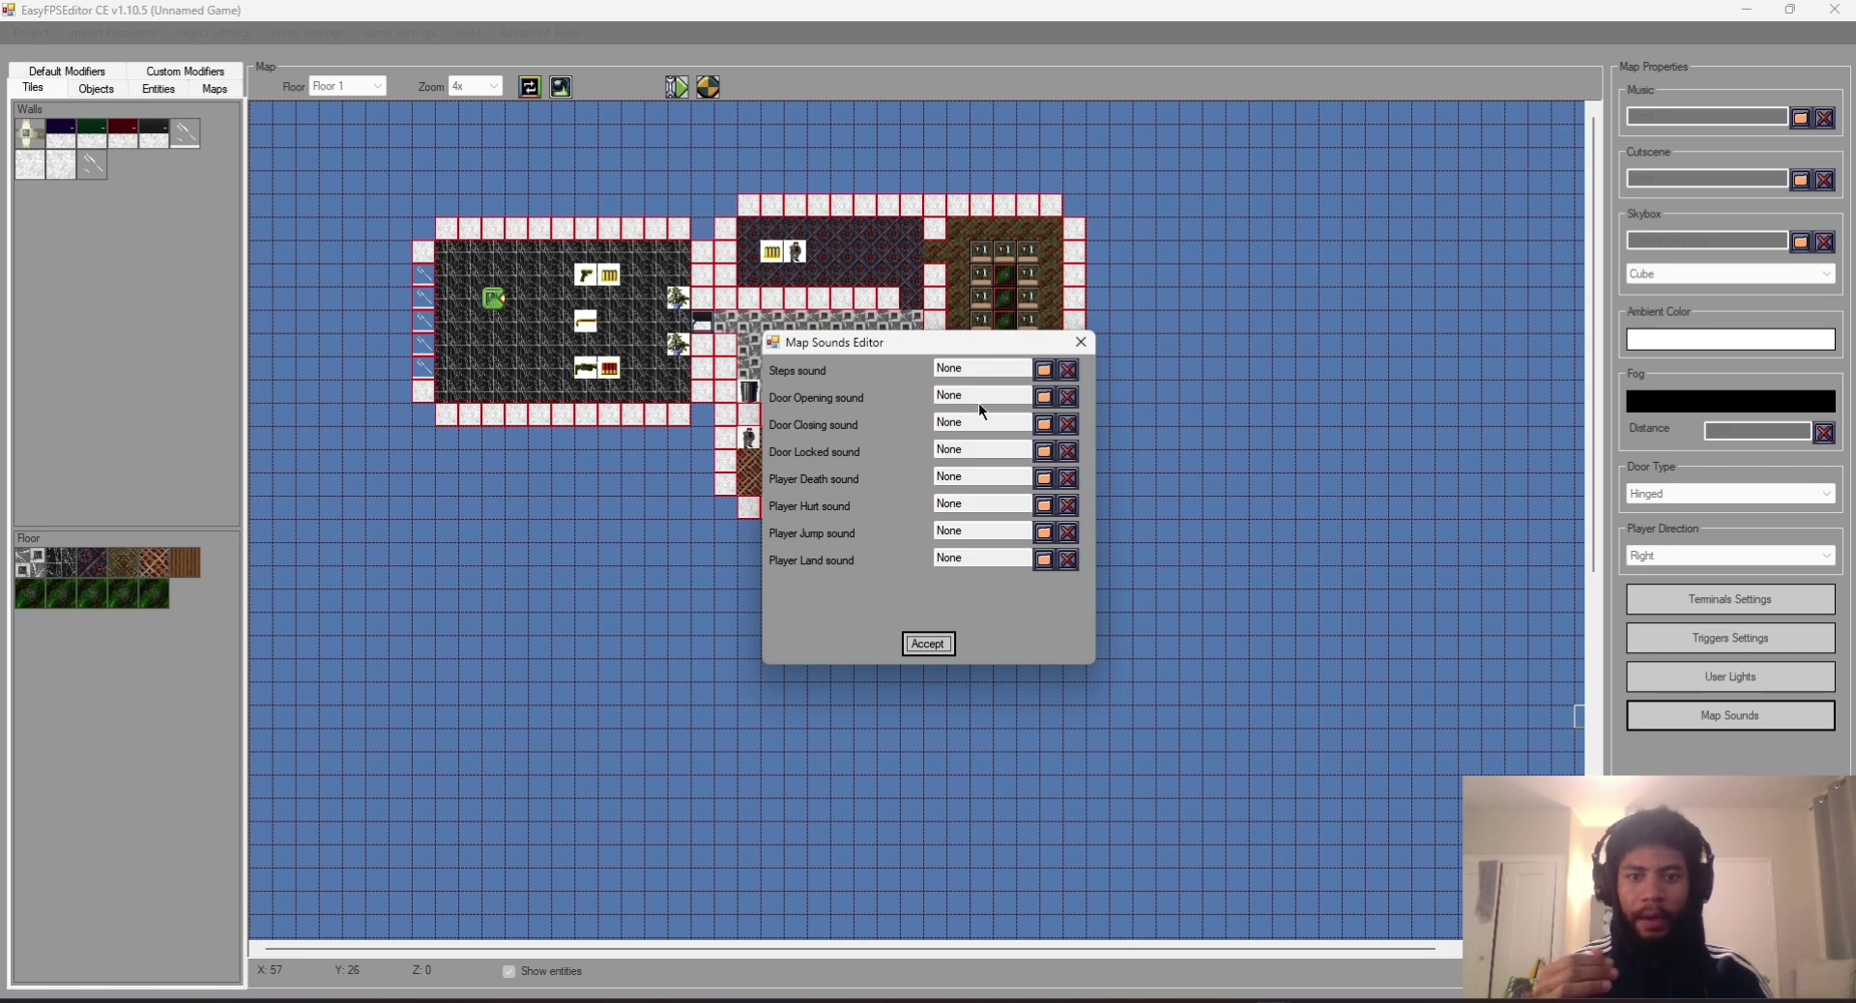
Step: Set door_open.wav from assets/map/sounds as the door opening sound
click(1045, 399)
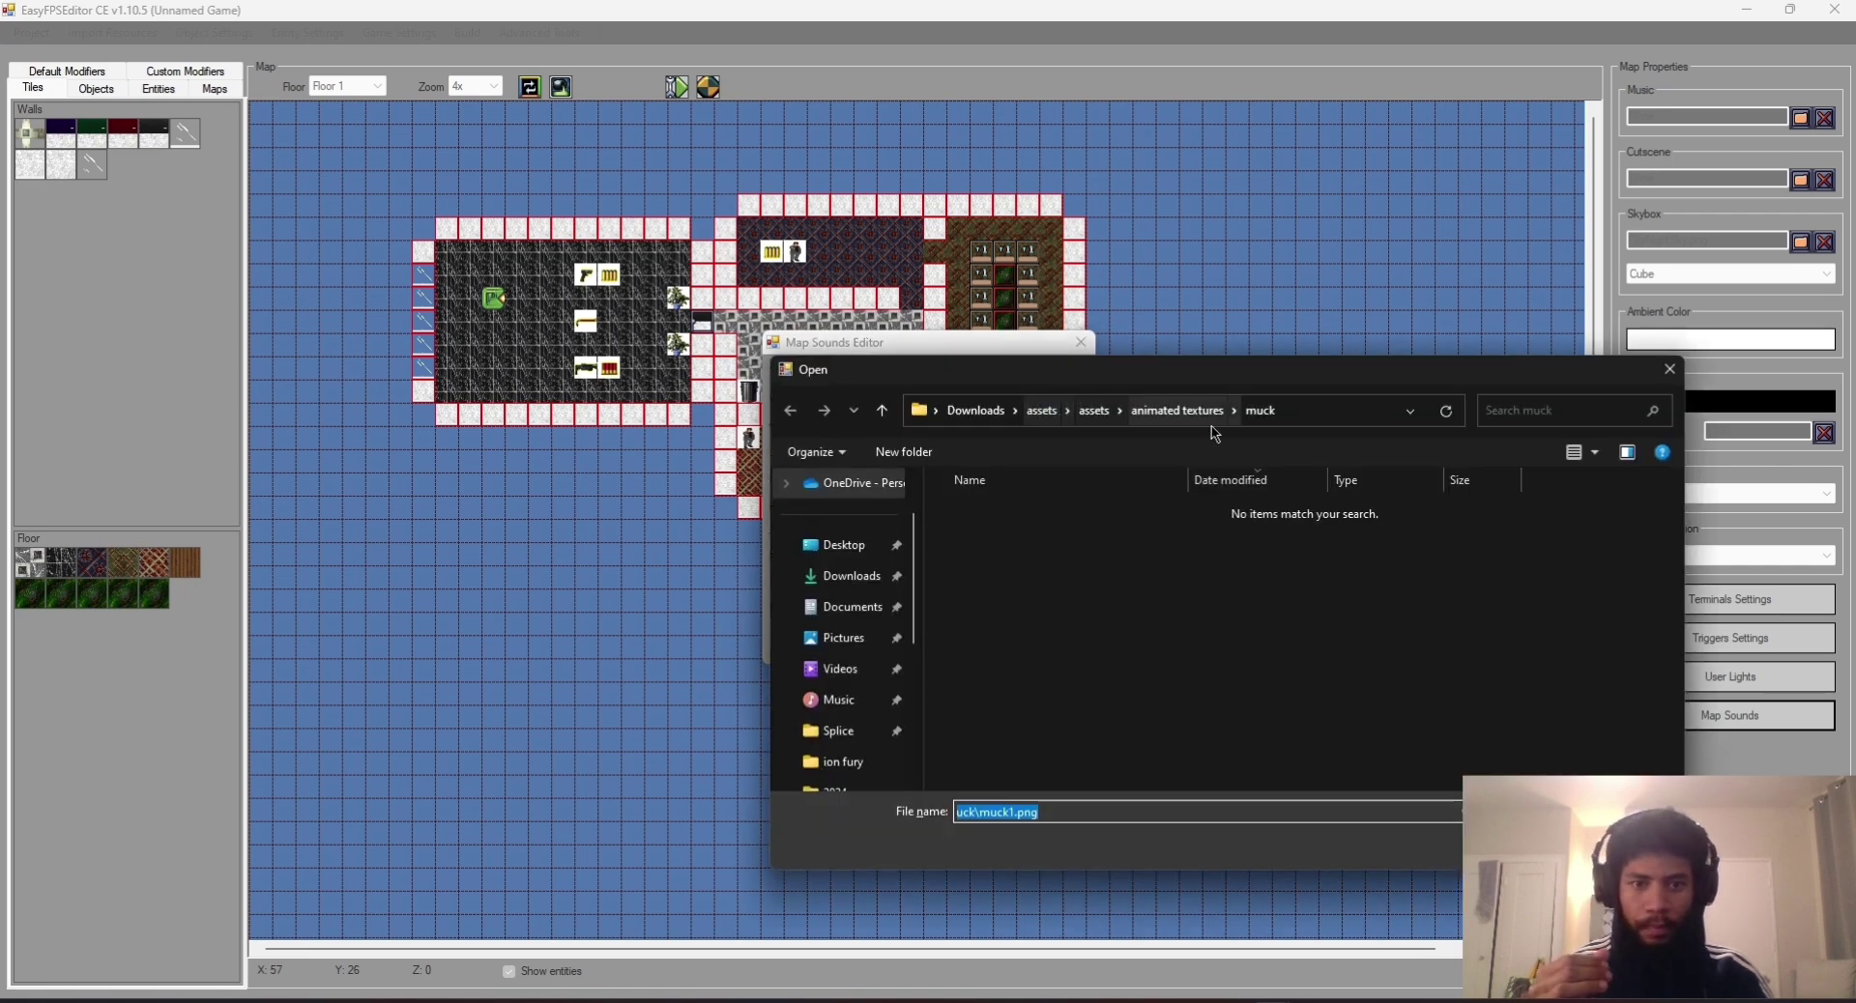
click(1095, 411)
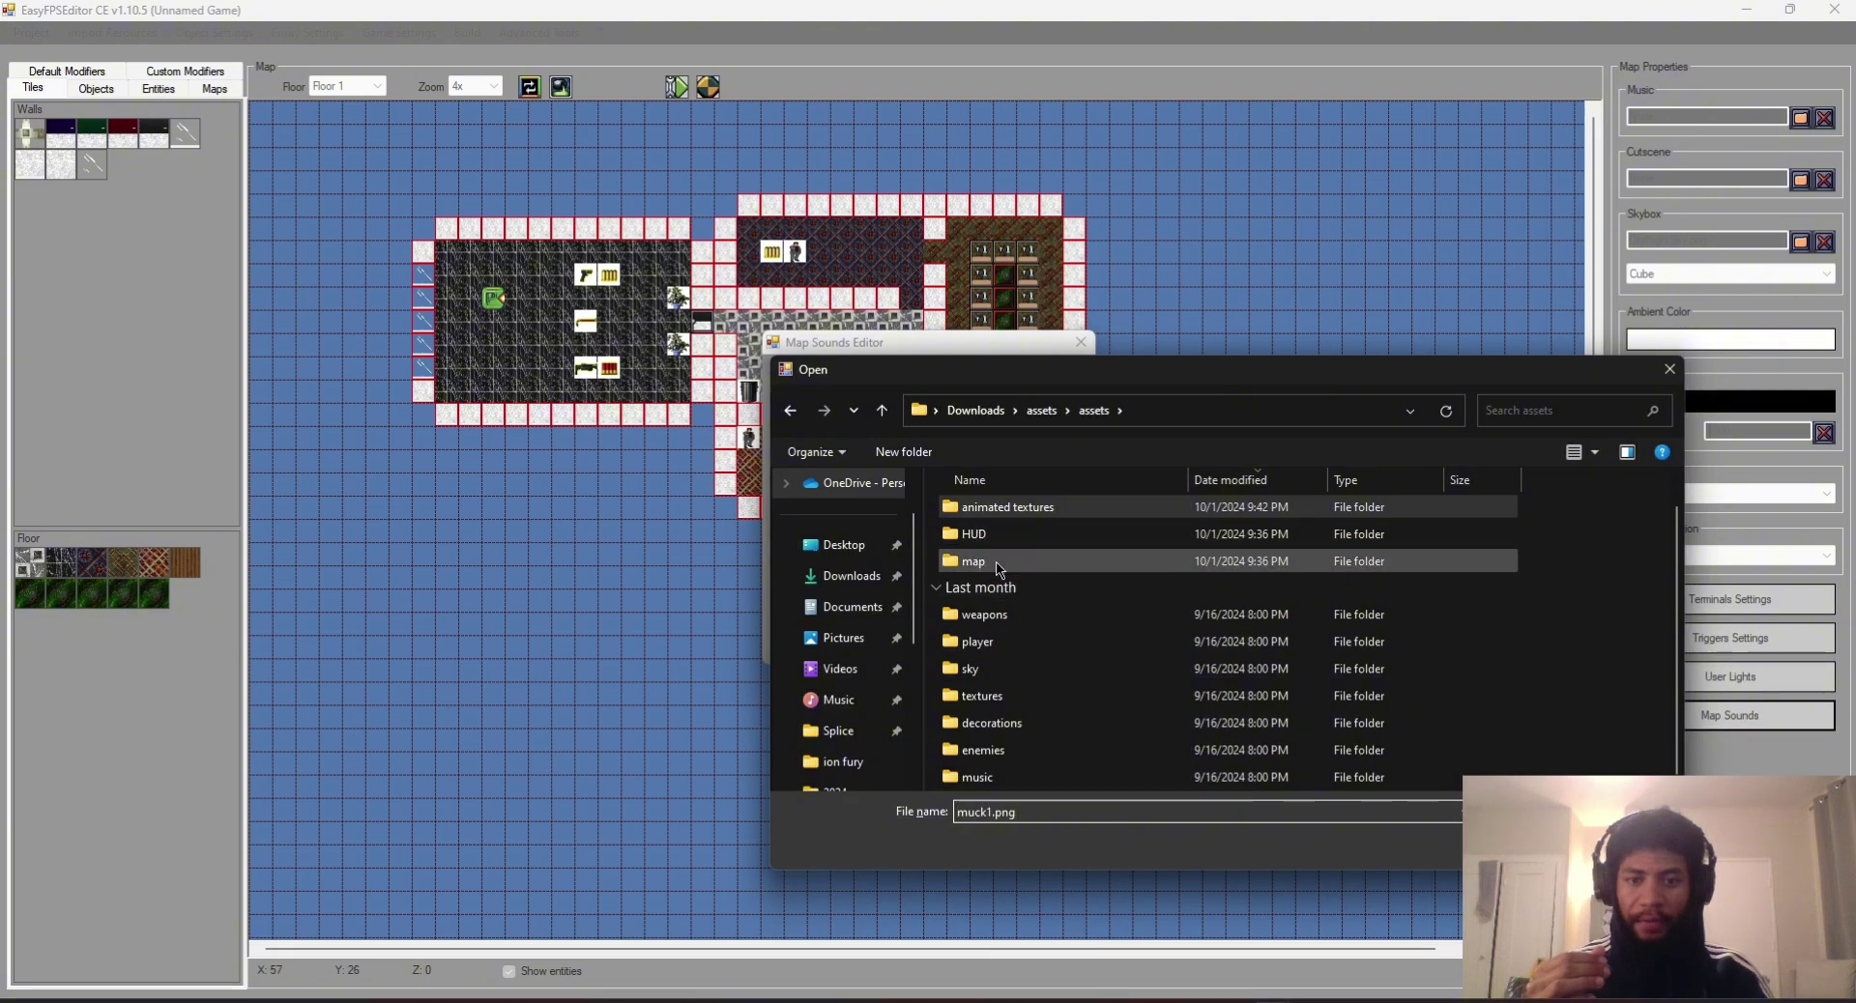
double_click(987, 572)
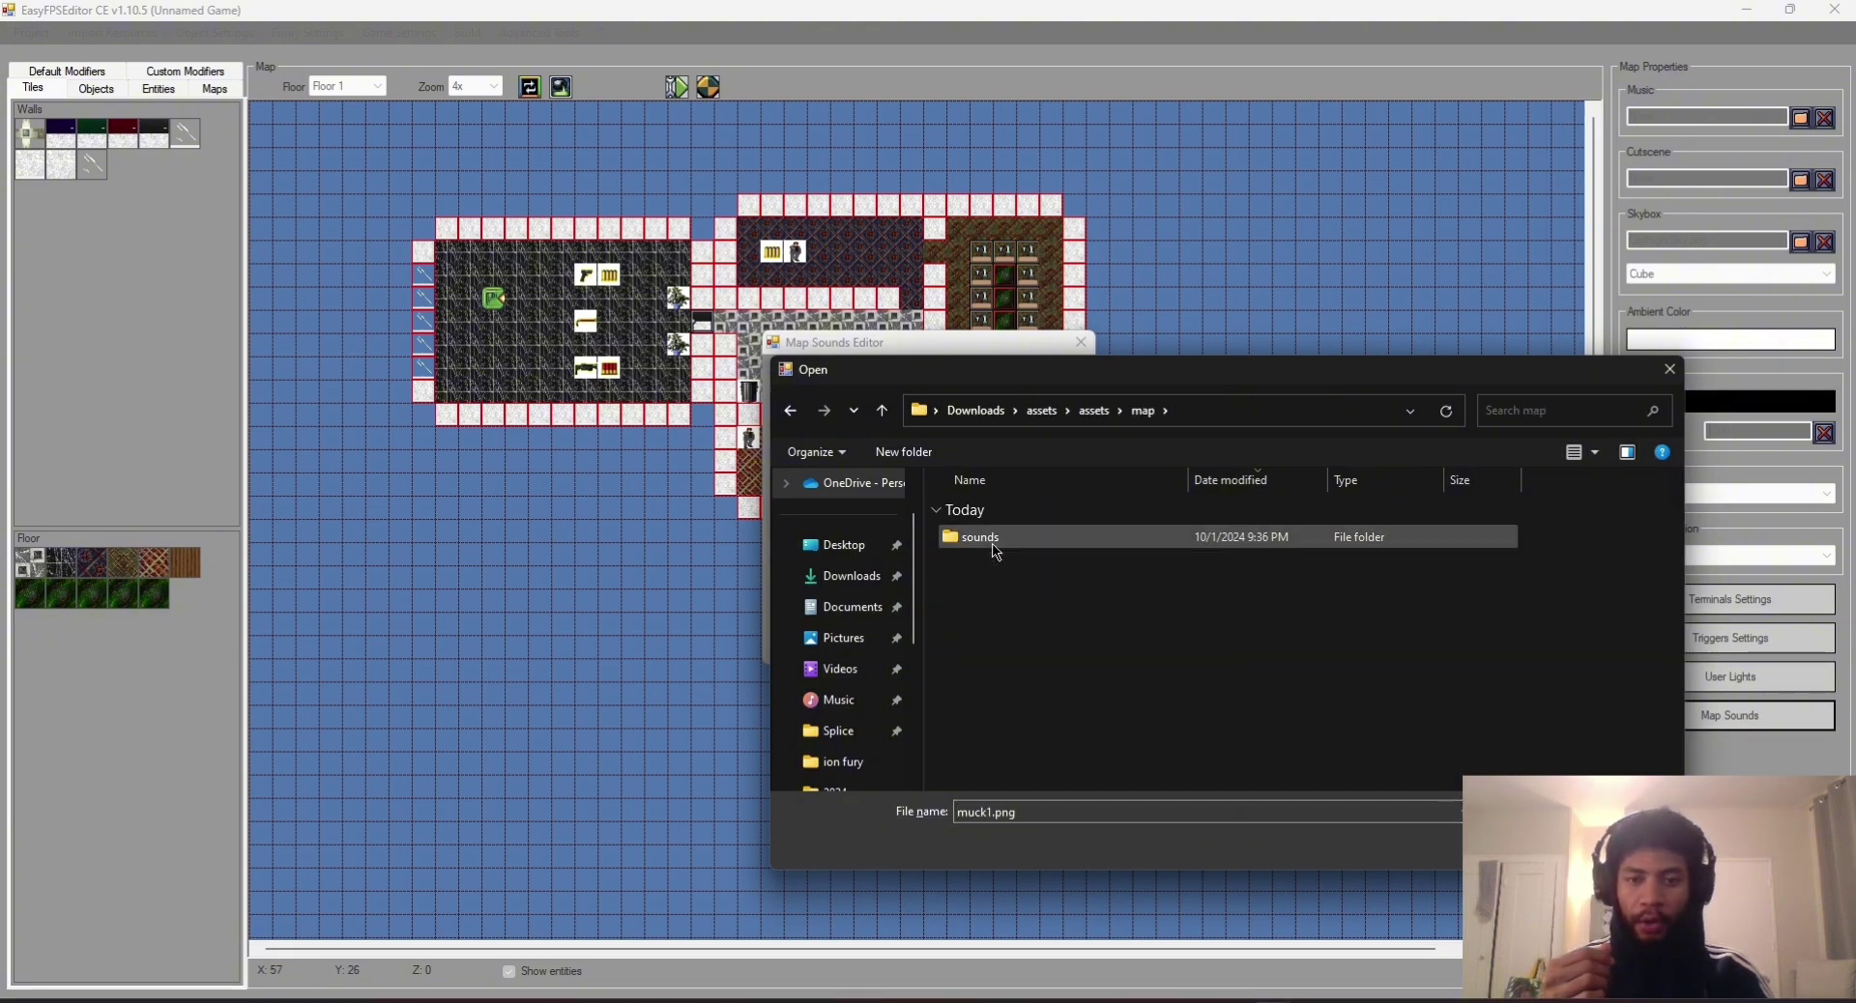
double_click(994, 548)
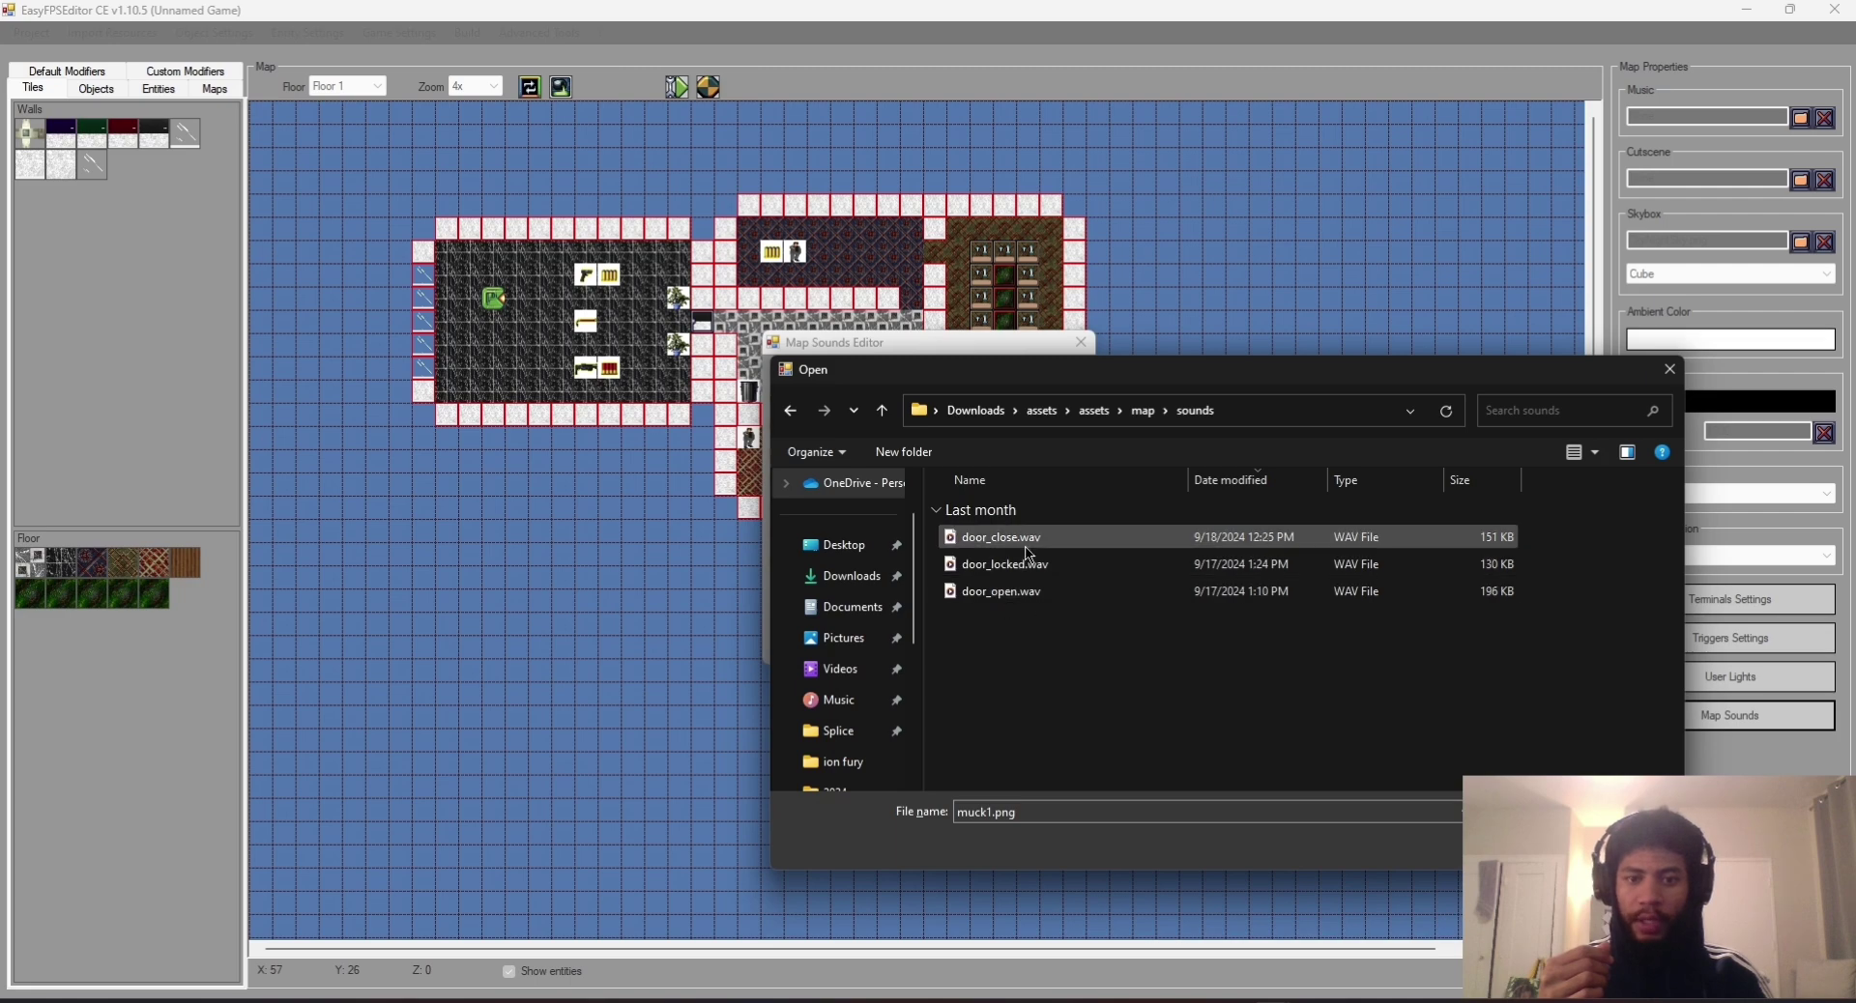
double_click(1008, 594)
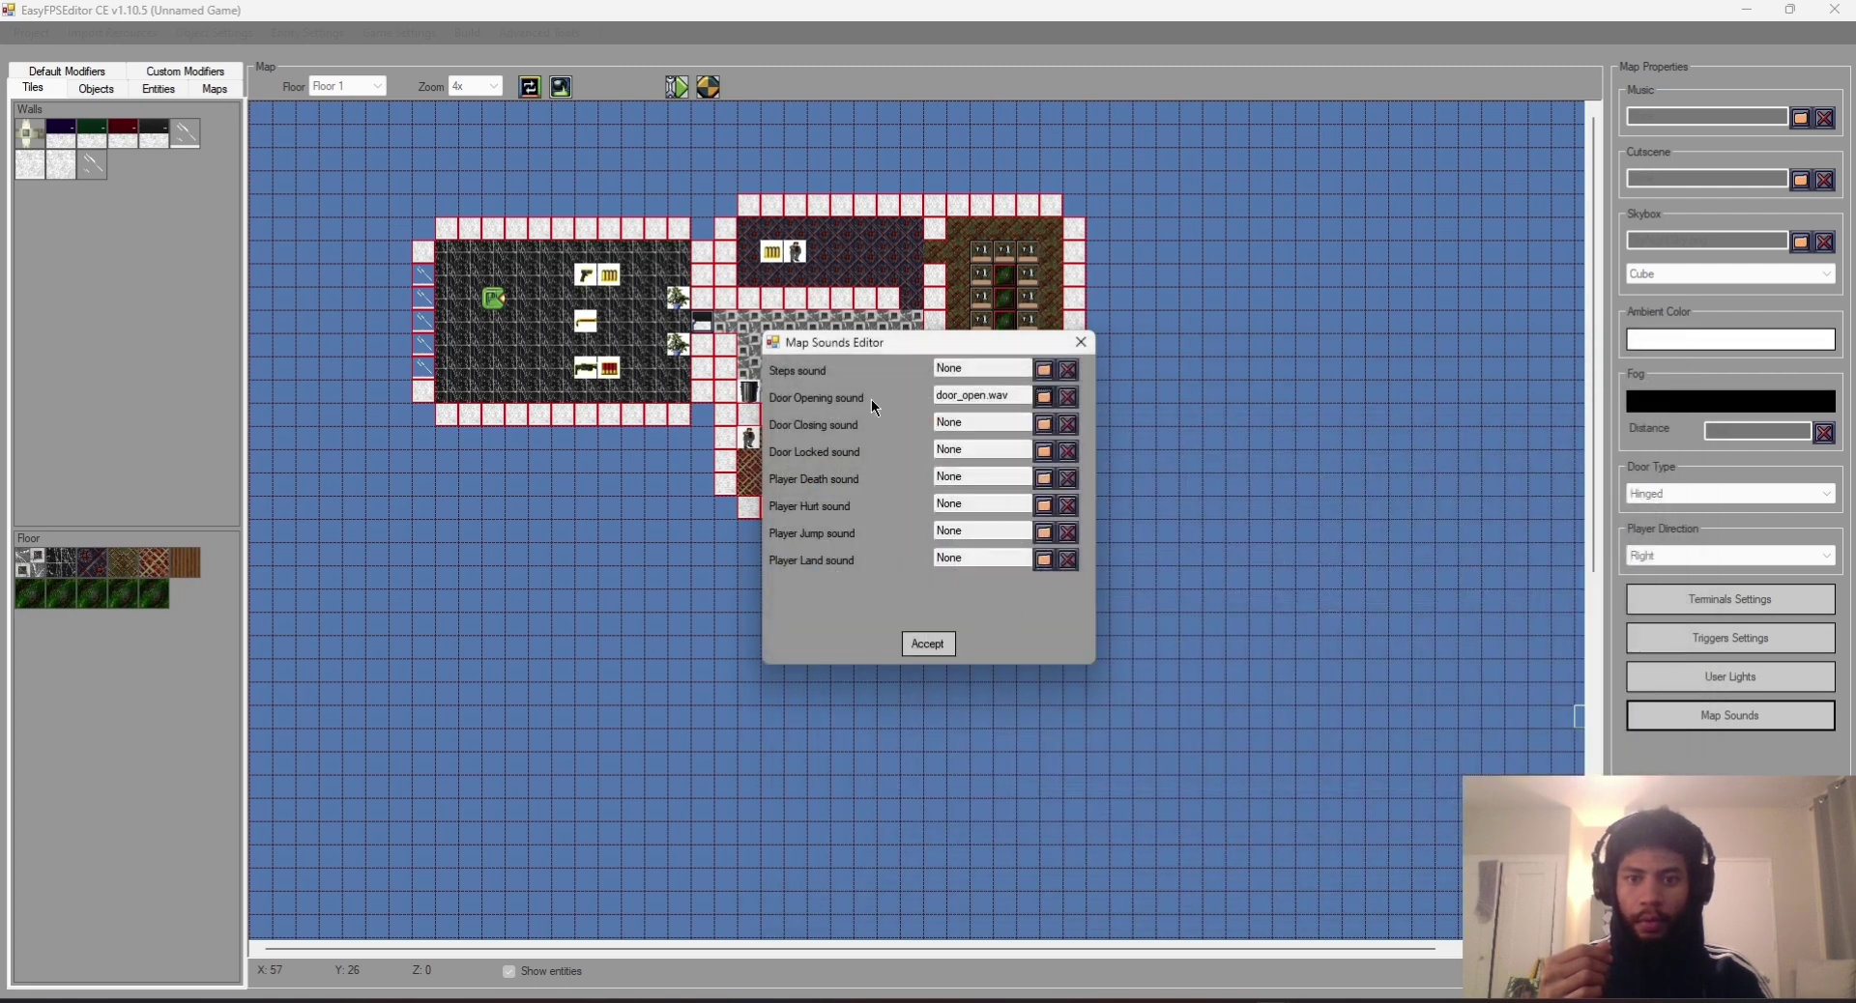
Step: Assign door_close.wav to door closing and door_locked.wav to locked doors, then accept
click(1037, 431)
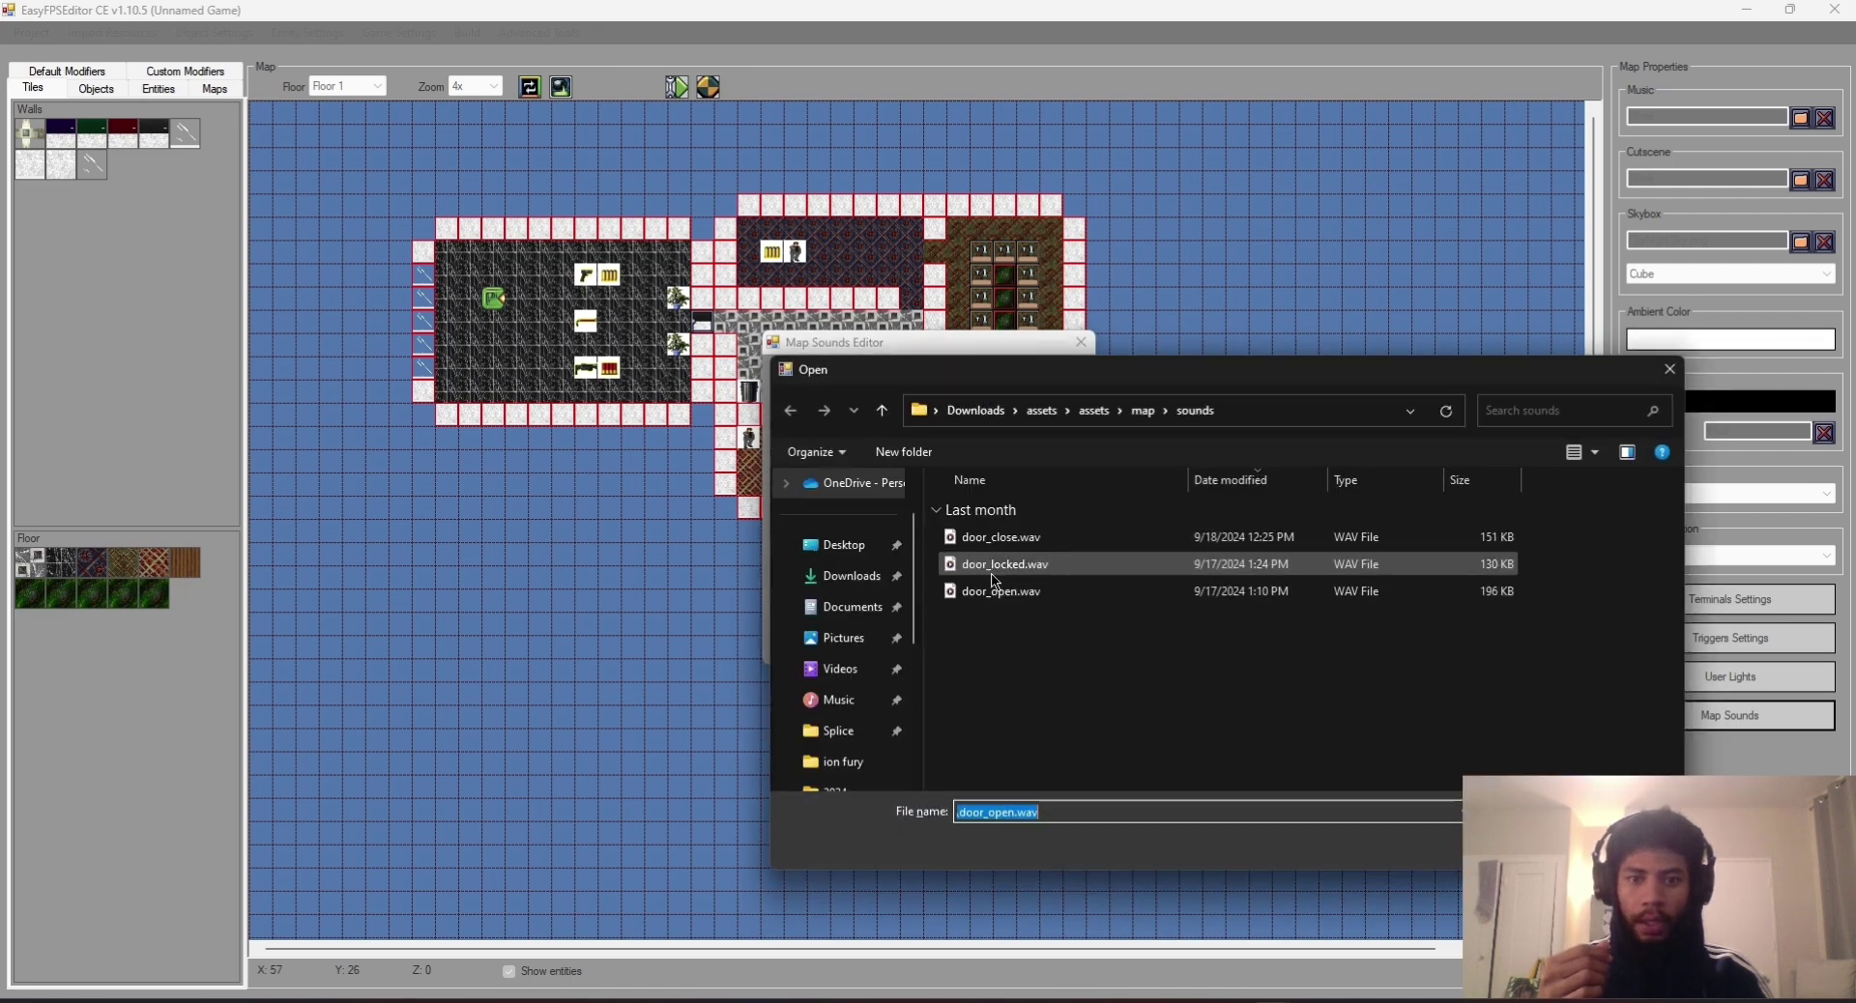
double_click(1007, 539)
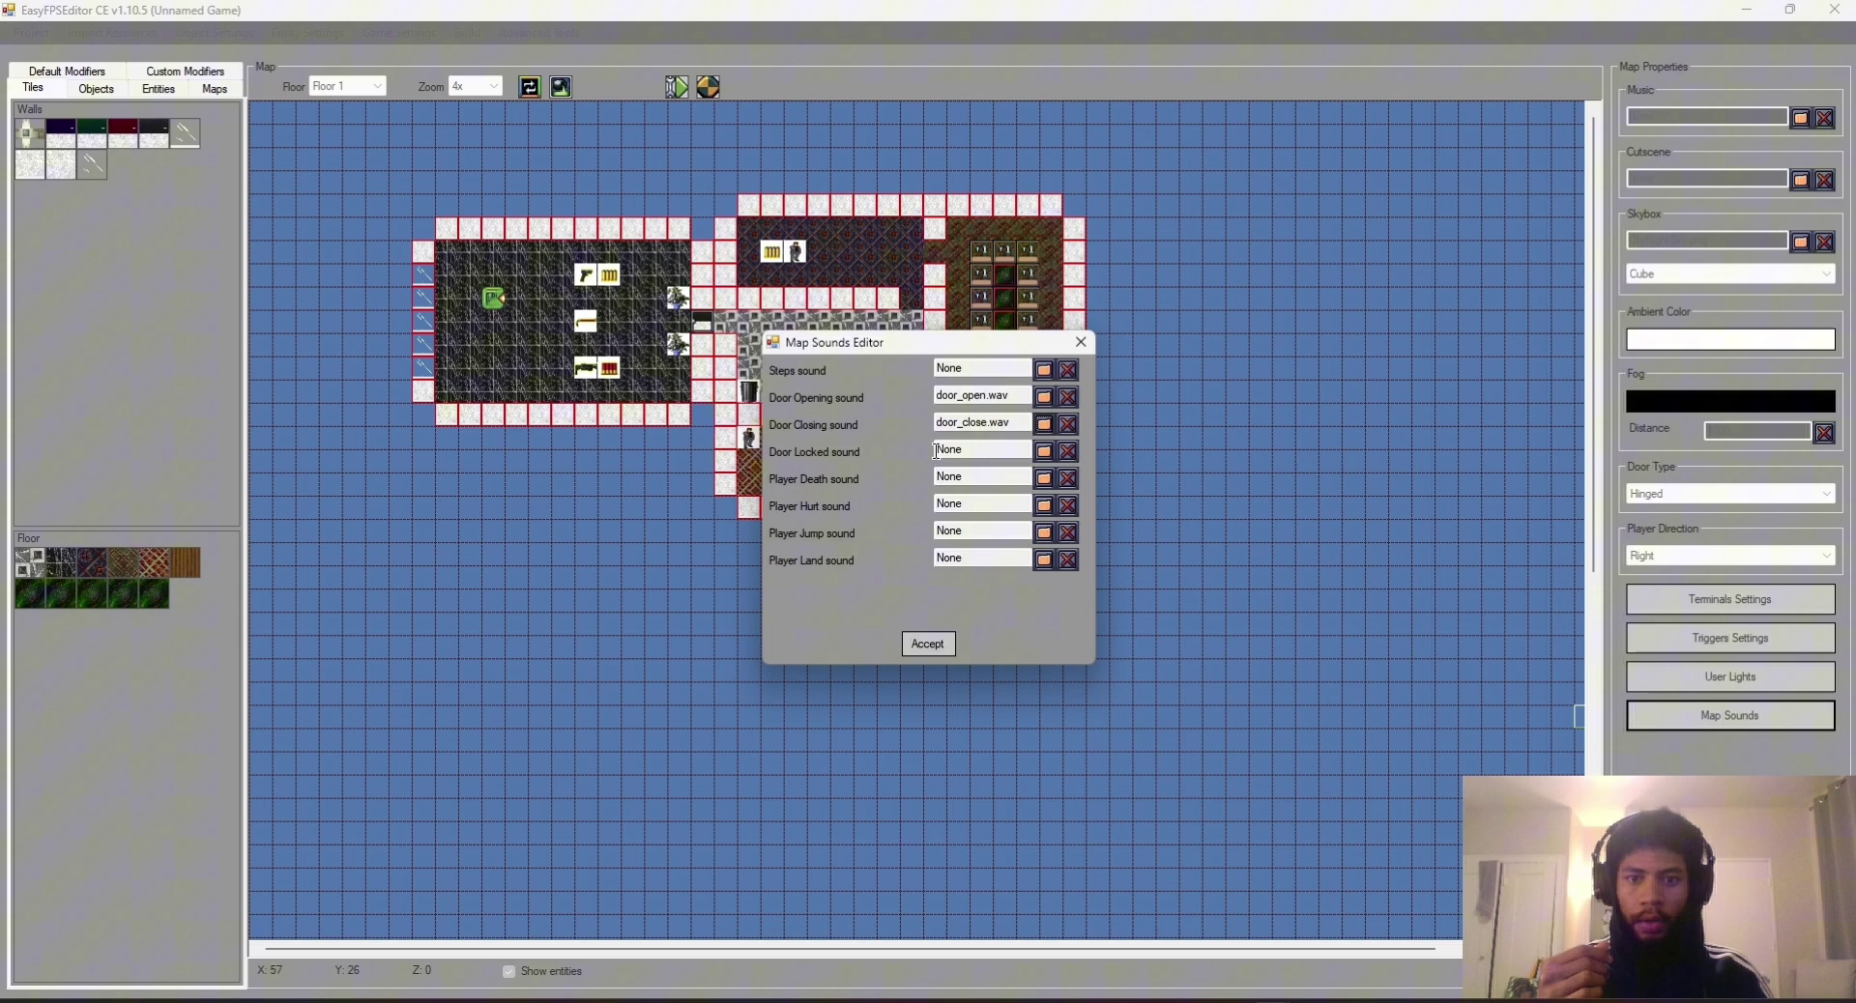
click(1044, 451)
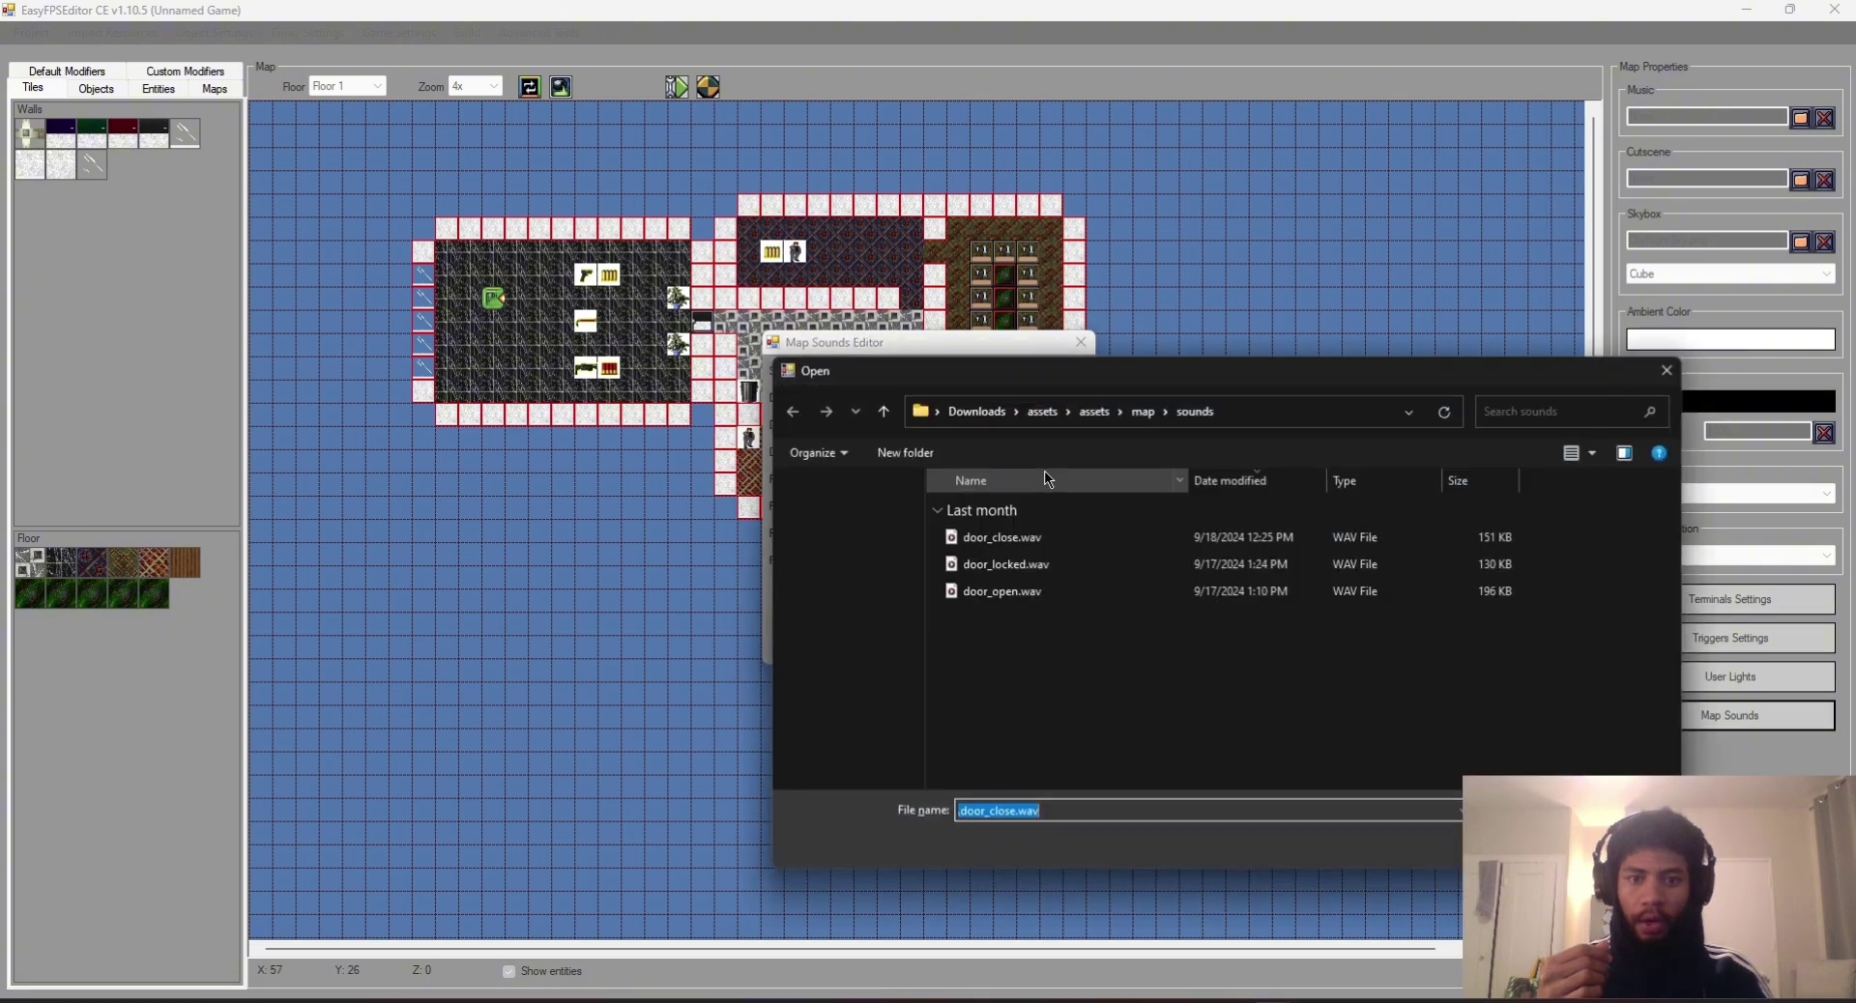
double_click(1011, 565)
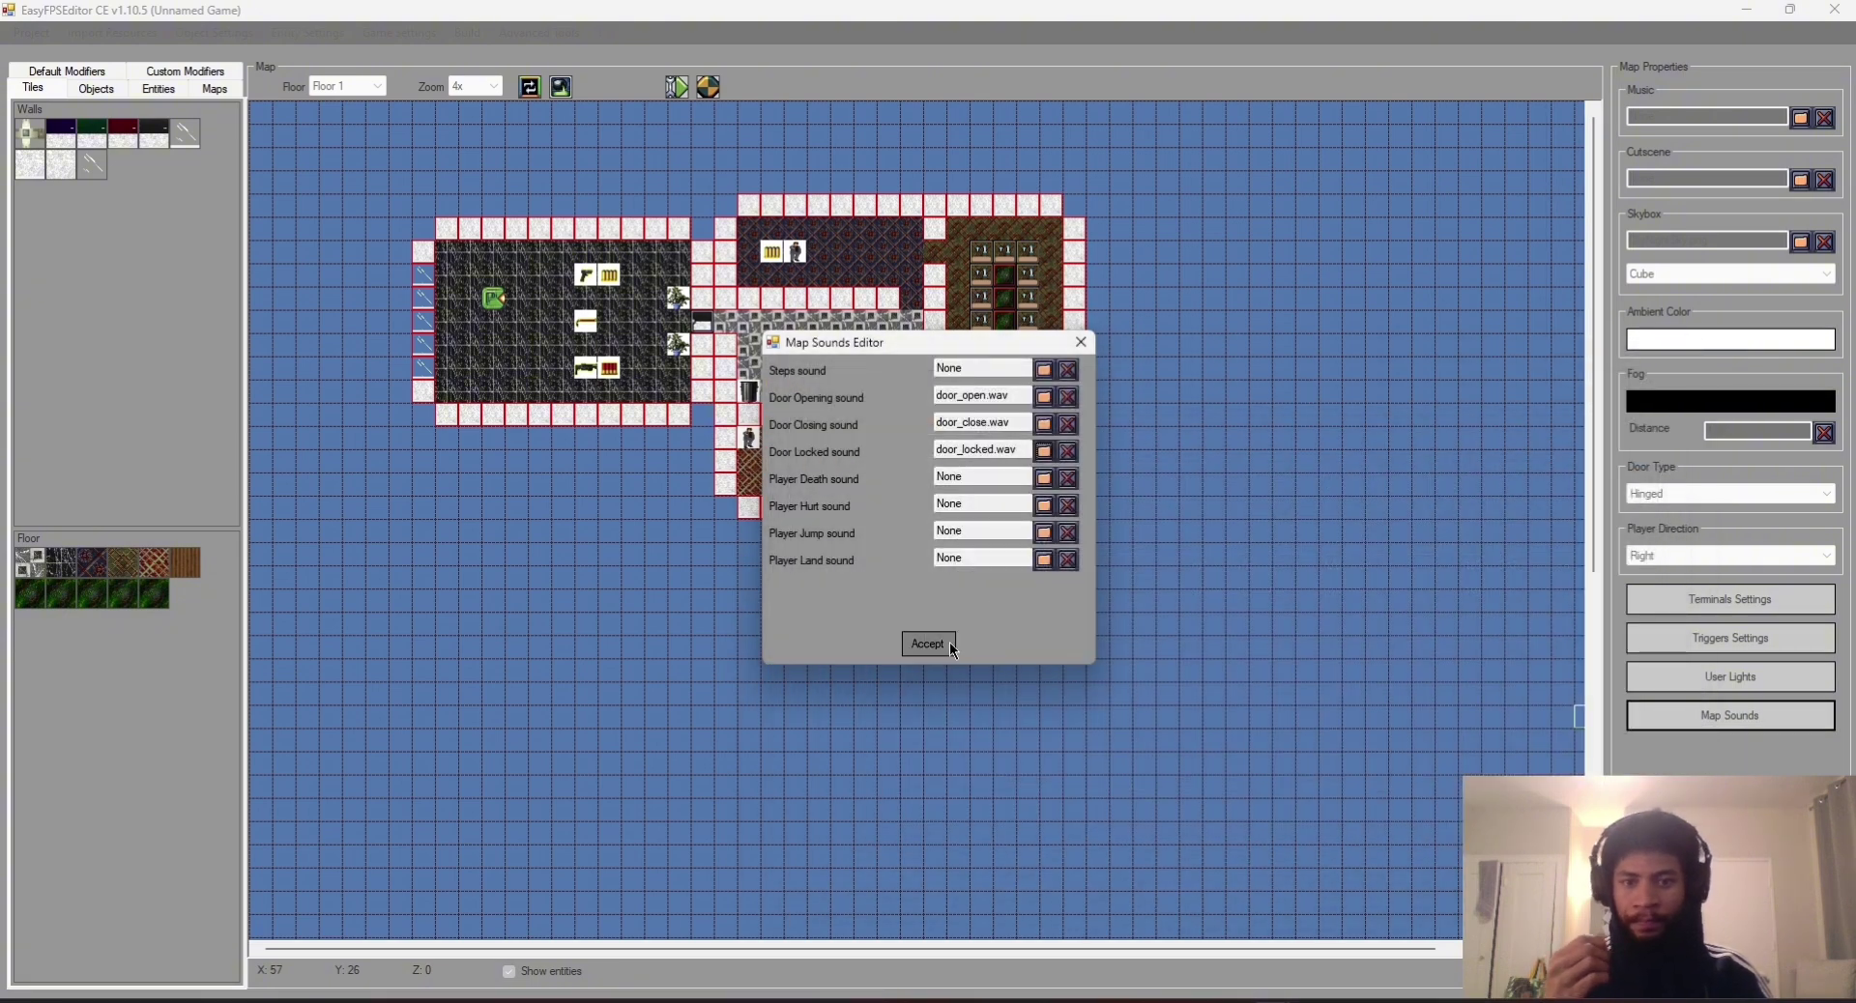
click(928, 645)
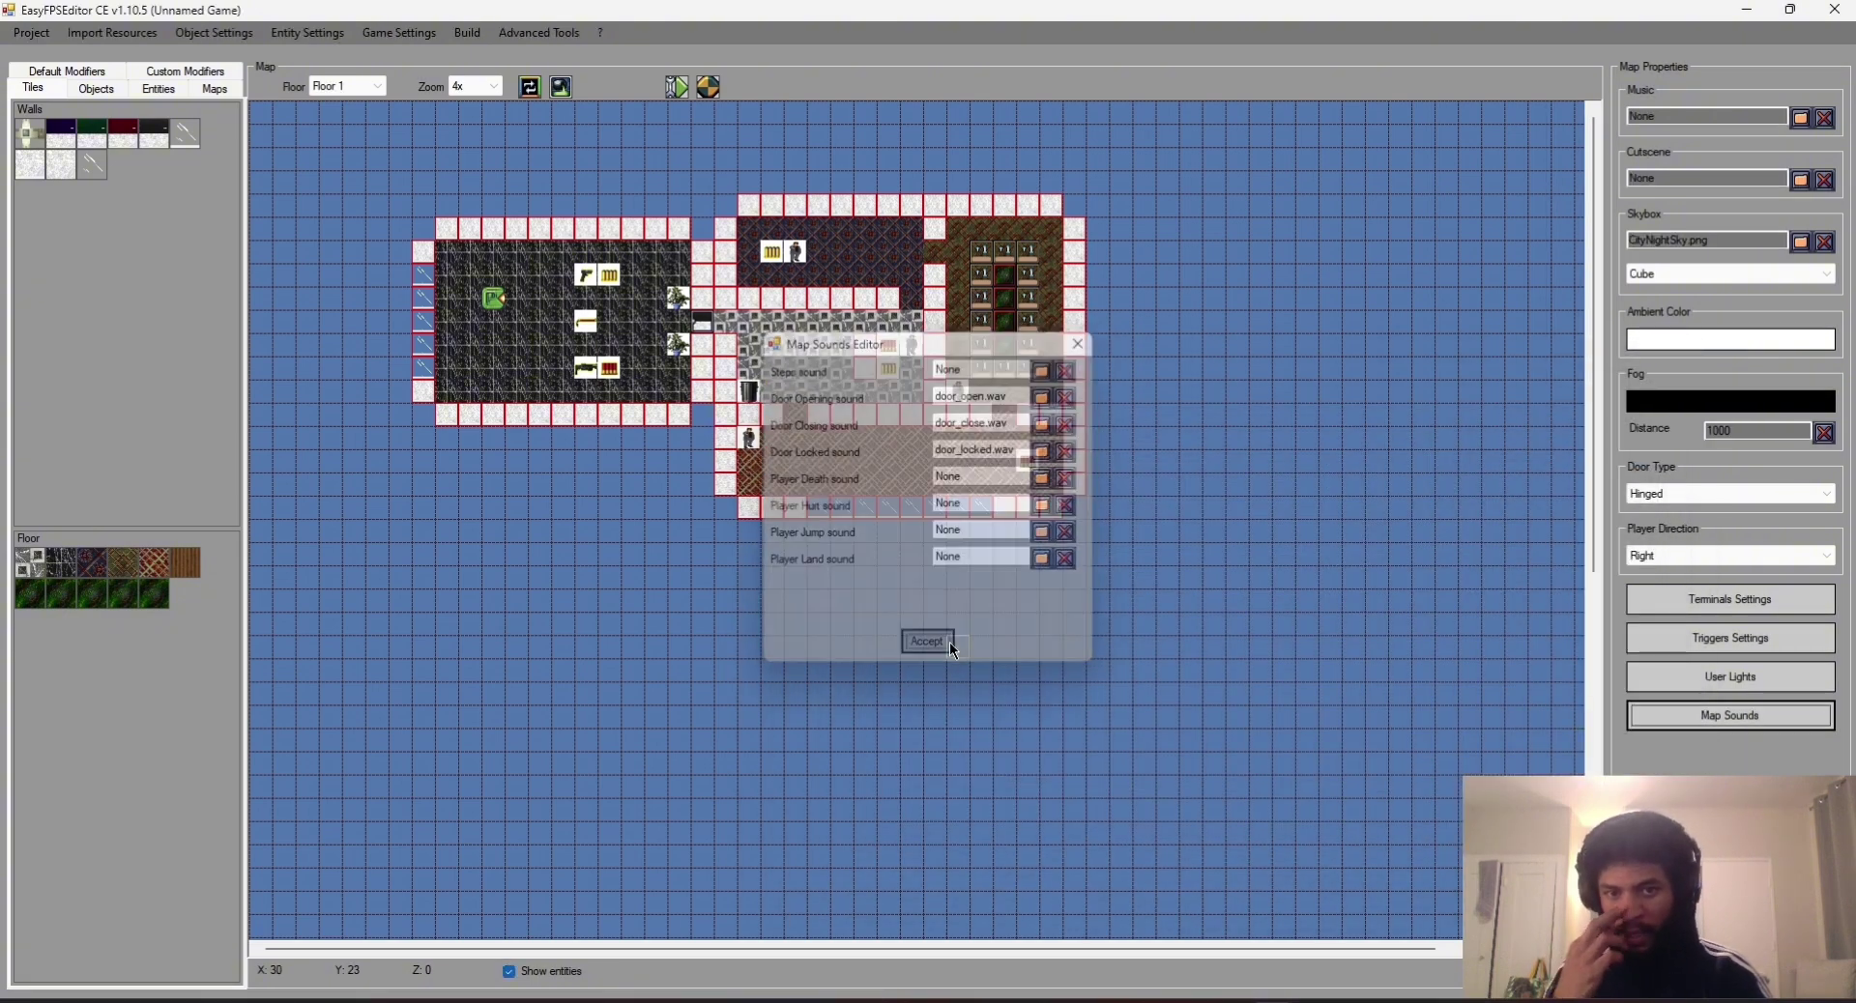
Step: Start a new playtest game, walk to the black door and open it
click(713, 87)
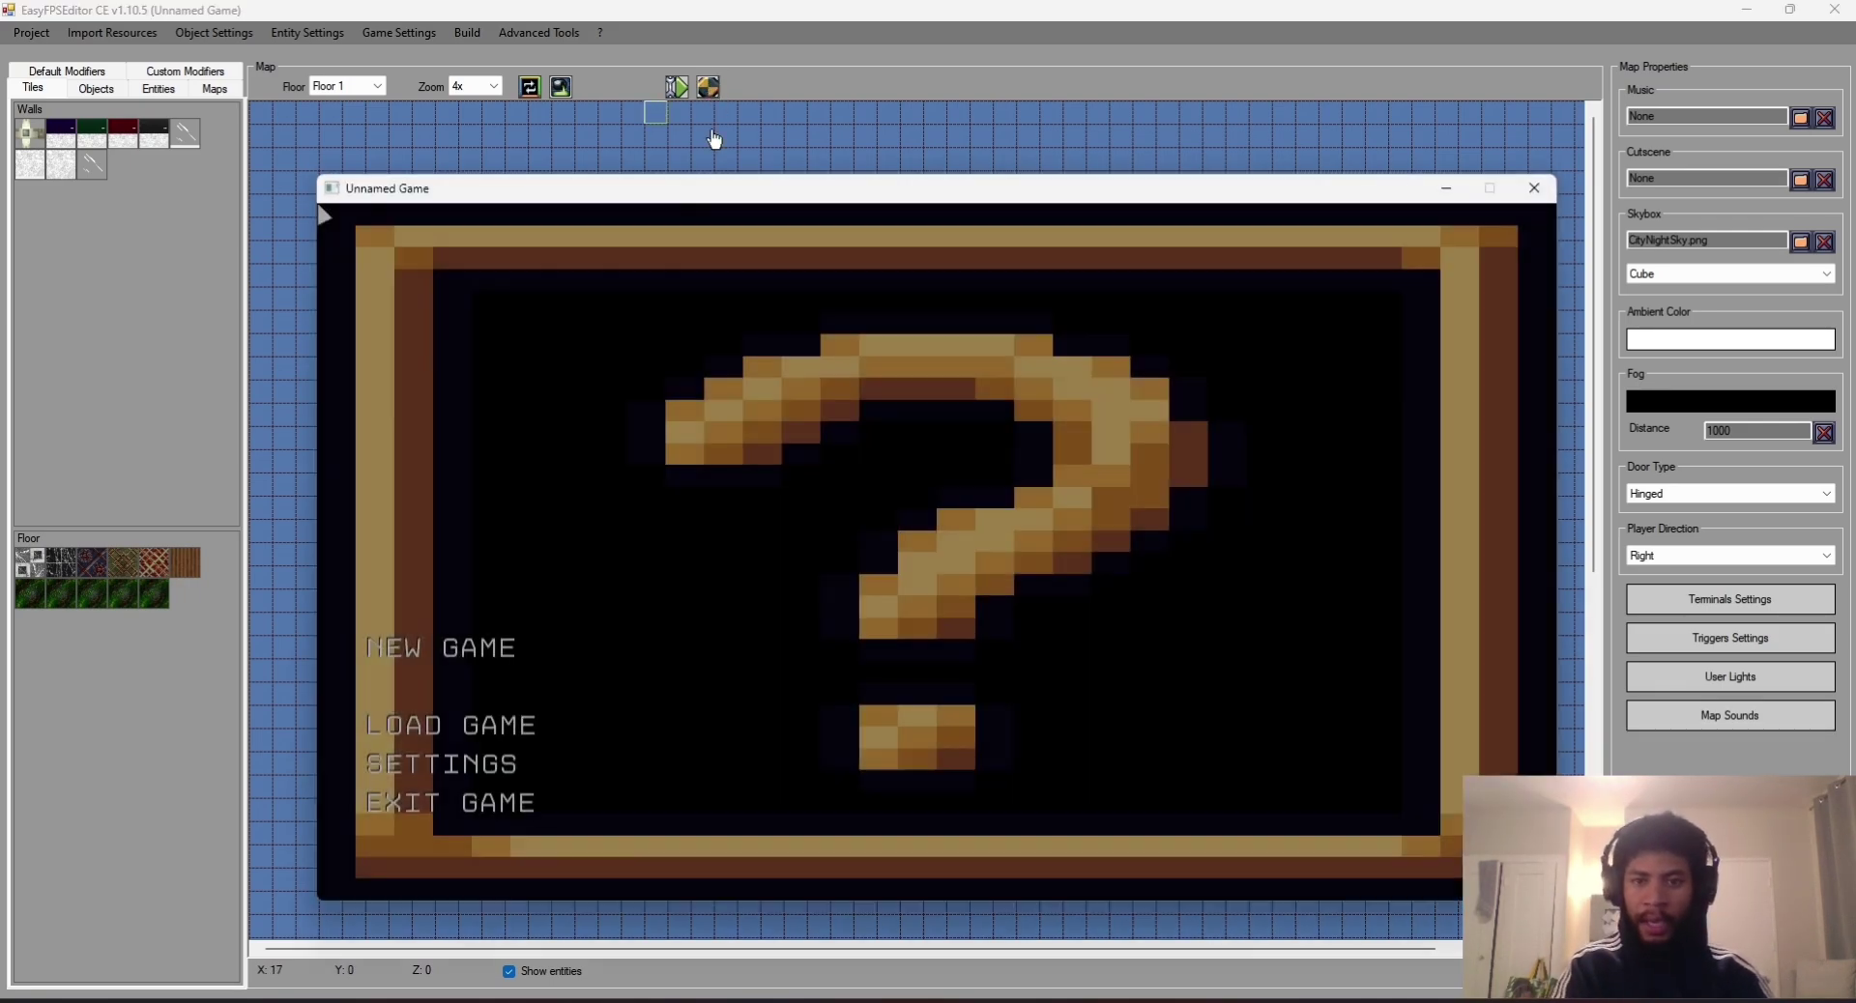
click(520, 638)
key(w)
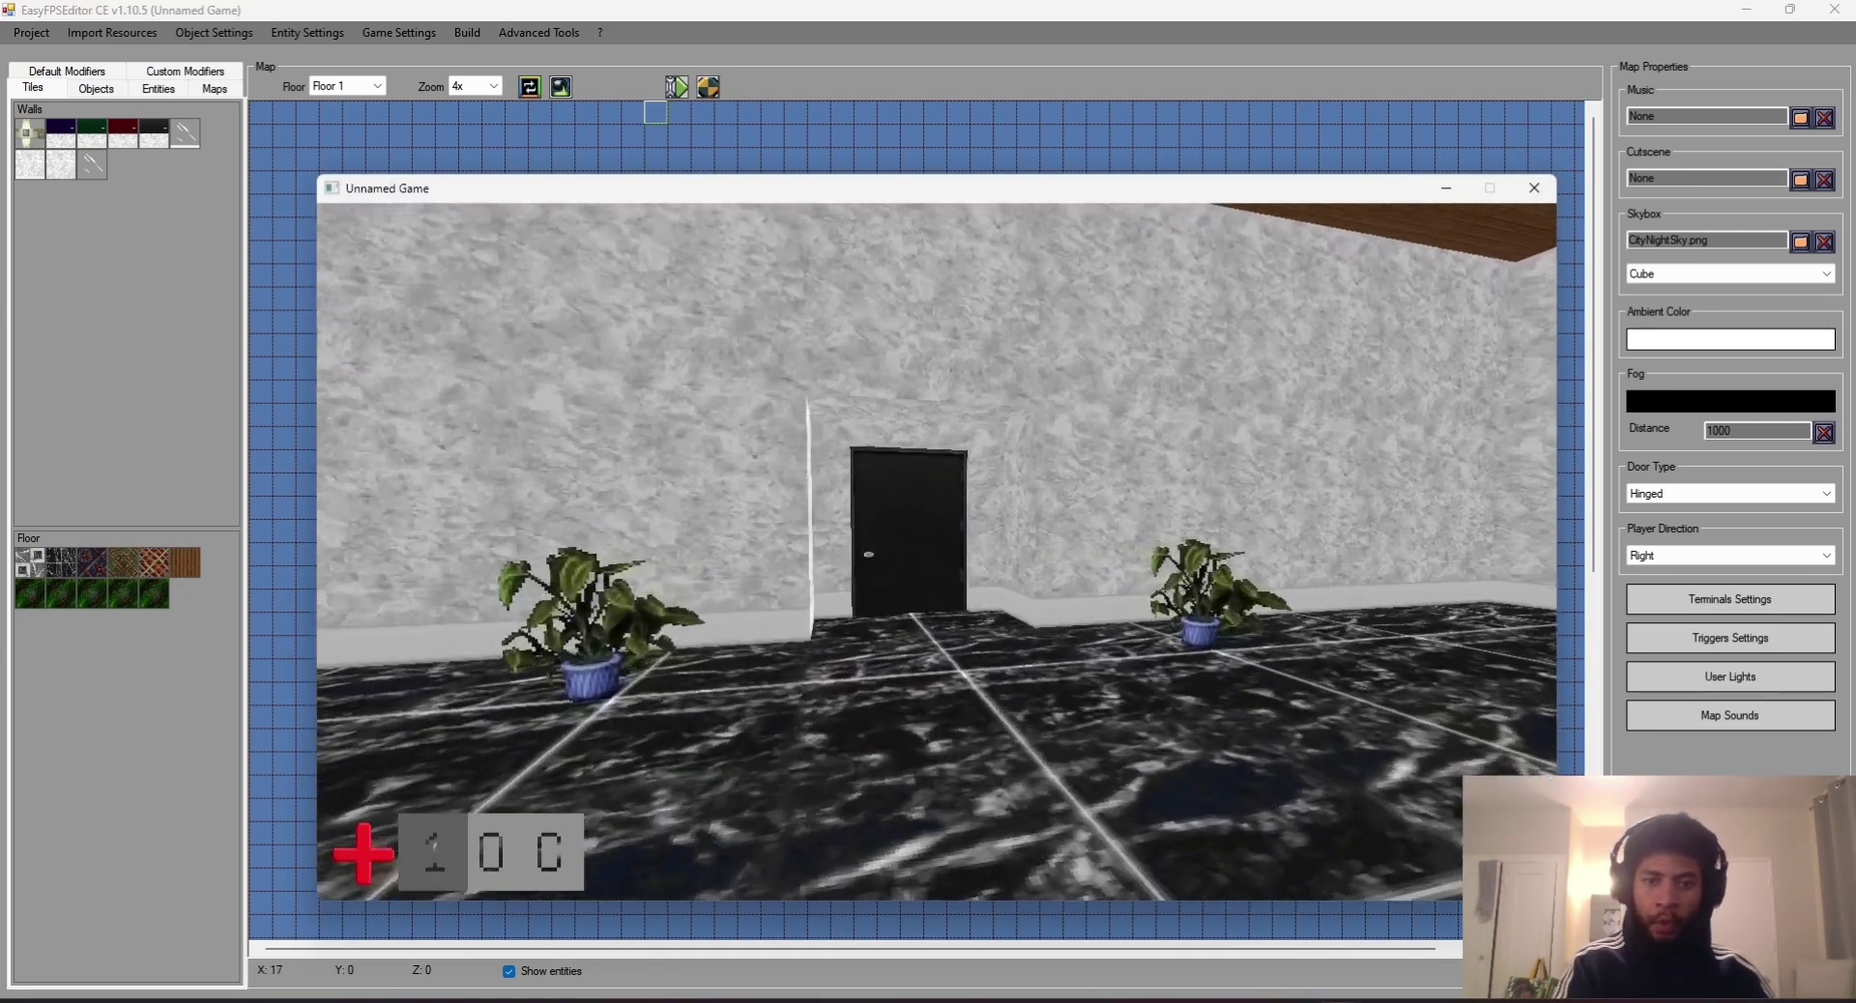
key(e)
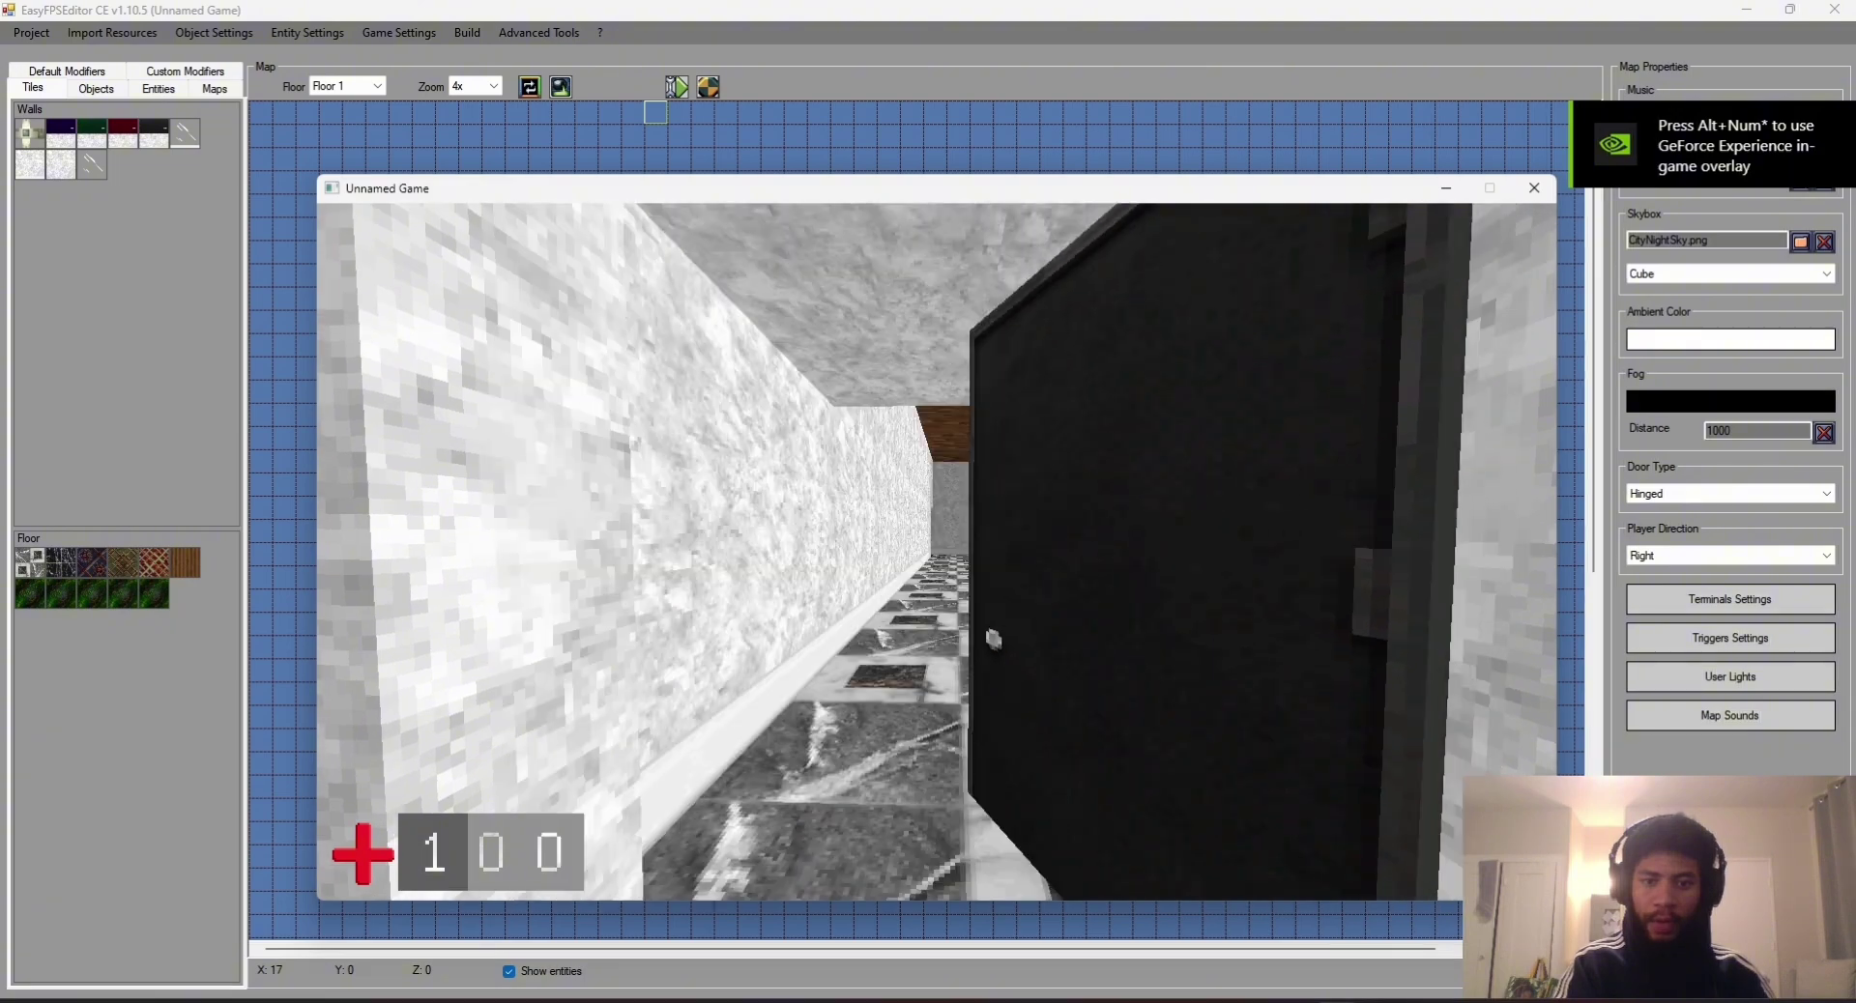
Step: Back away while the door closes, open it again, then quit the playtest
key(s)
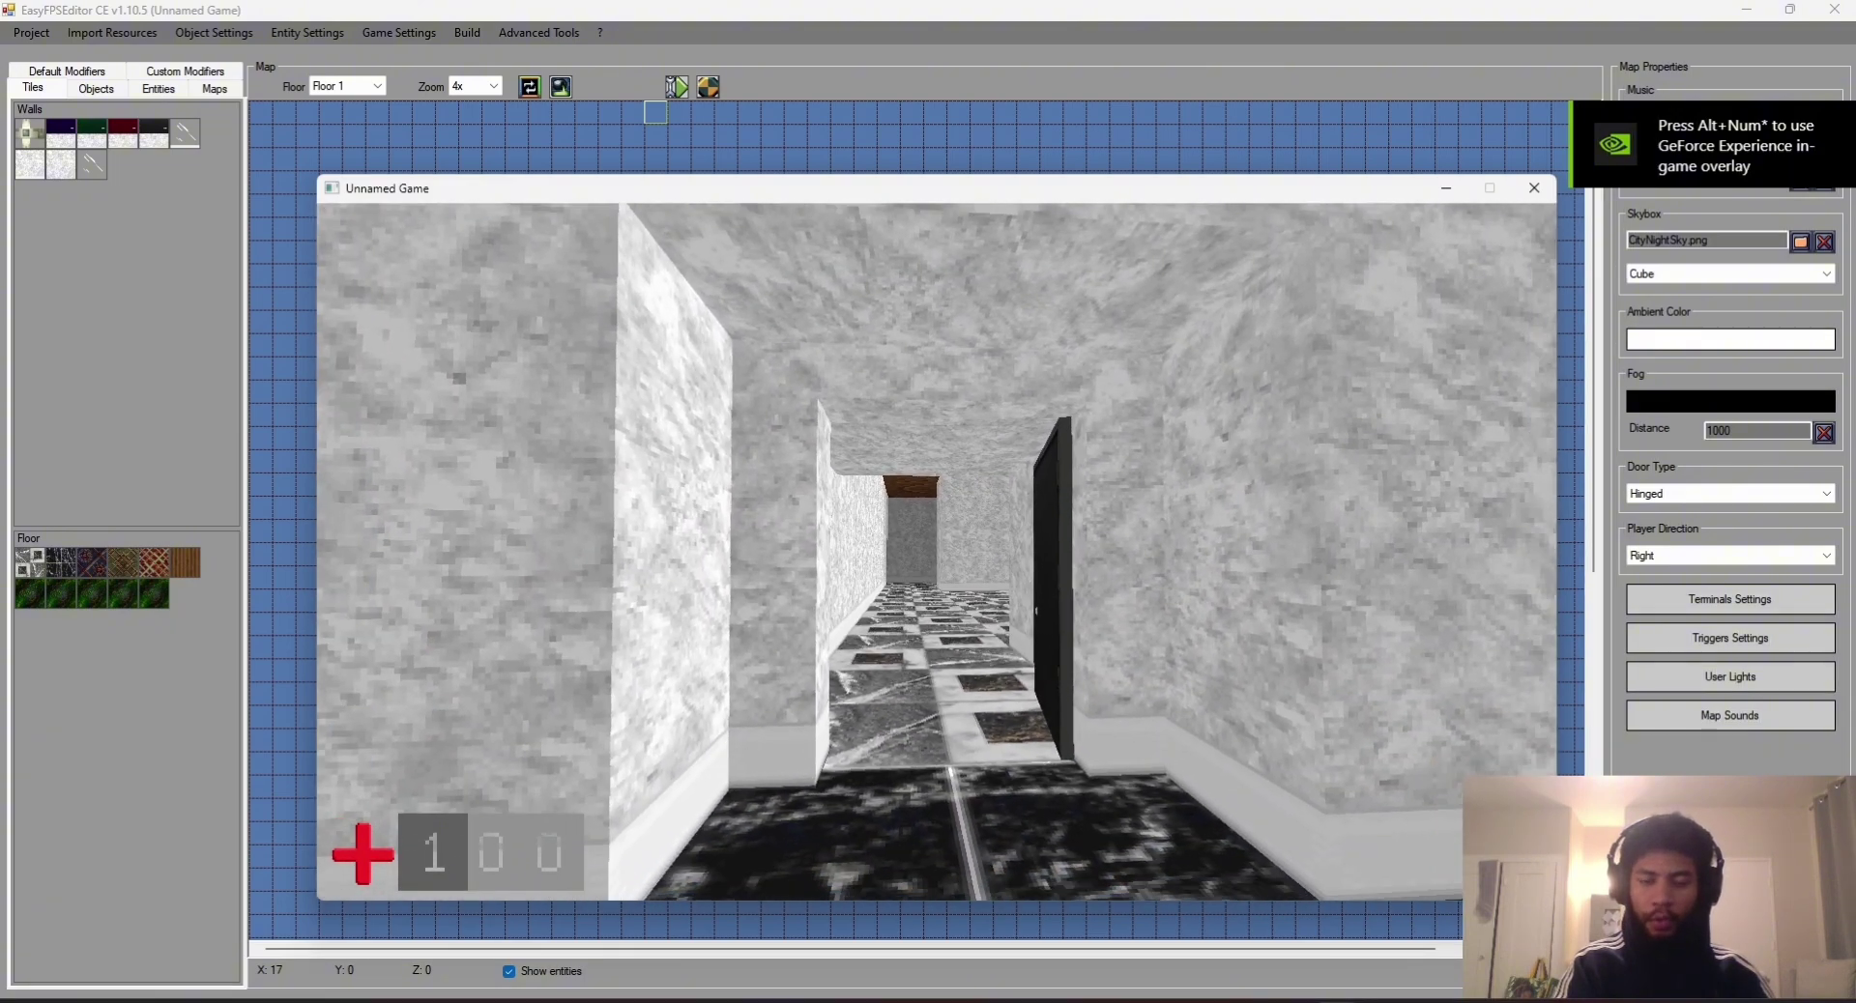
key(s)
key(w)
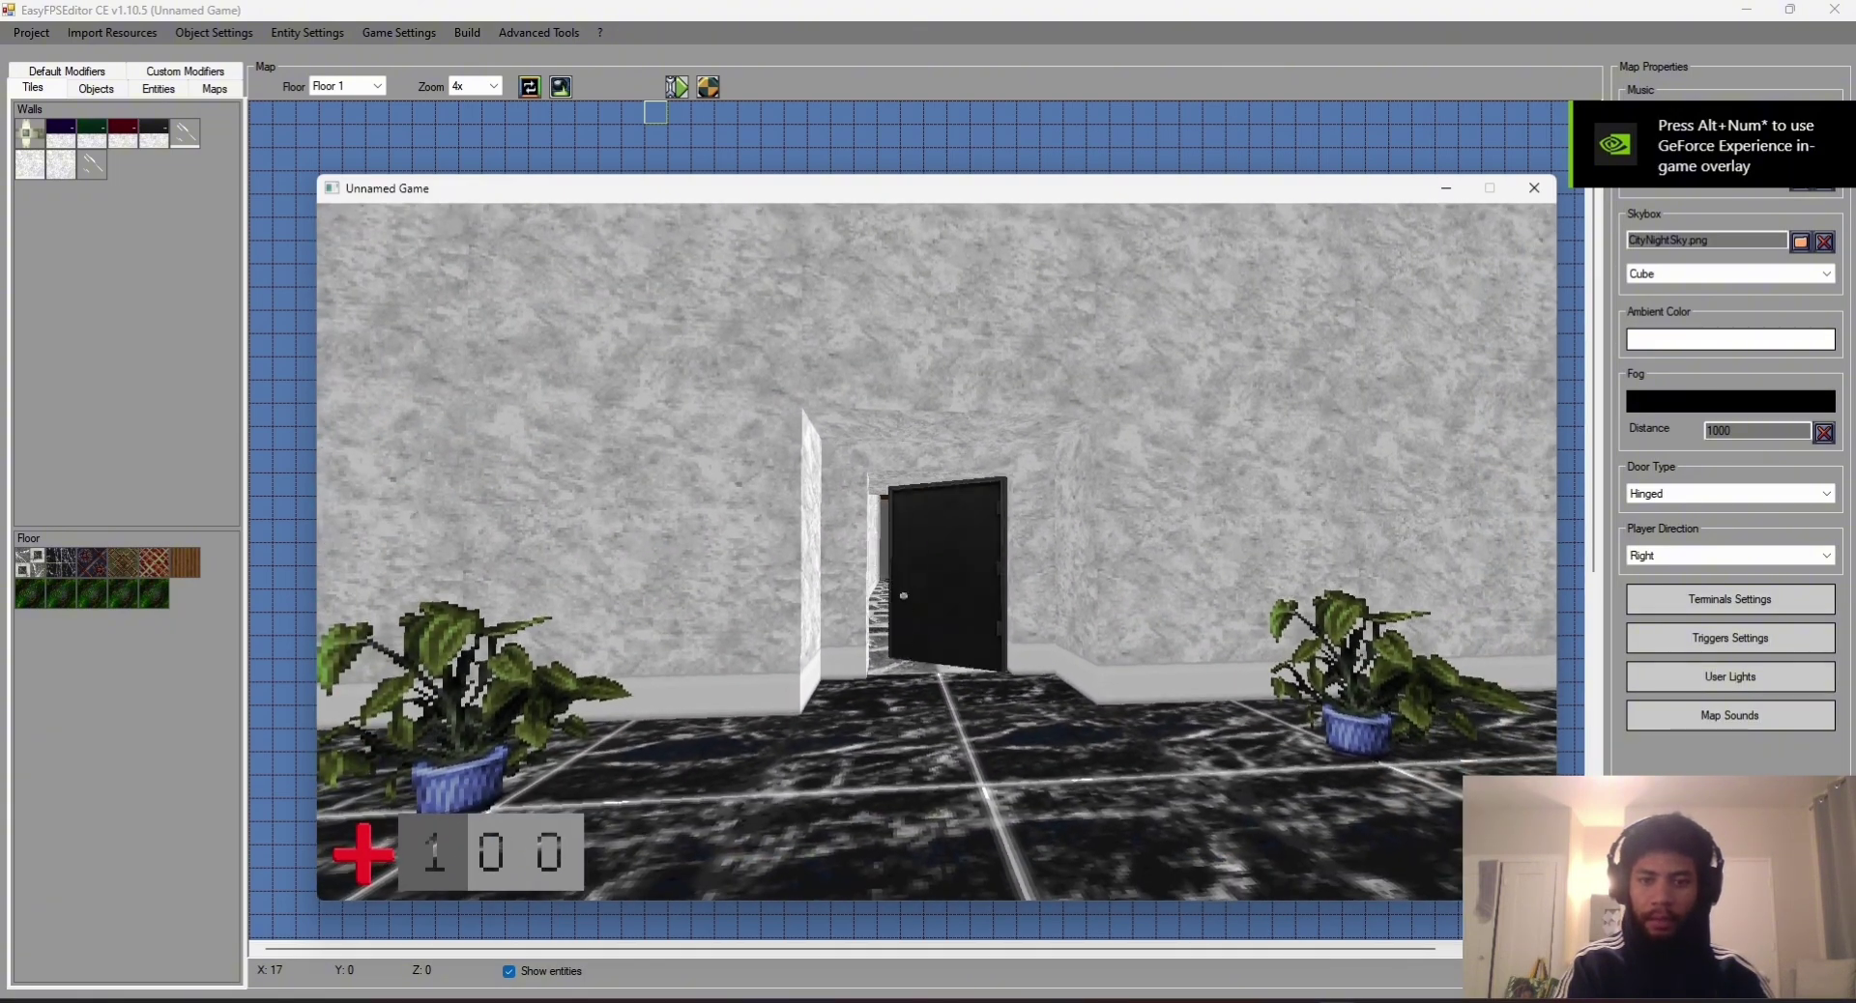
key(w)
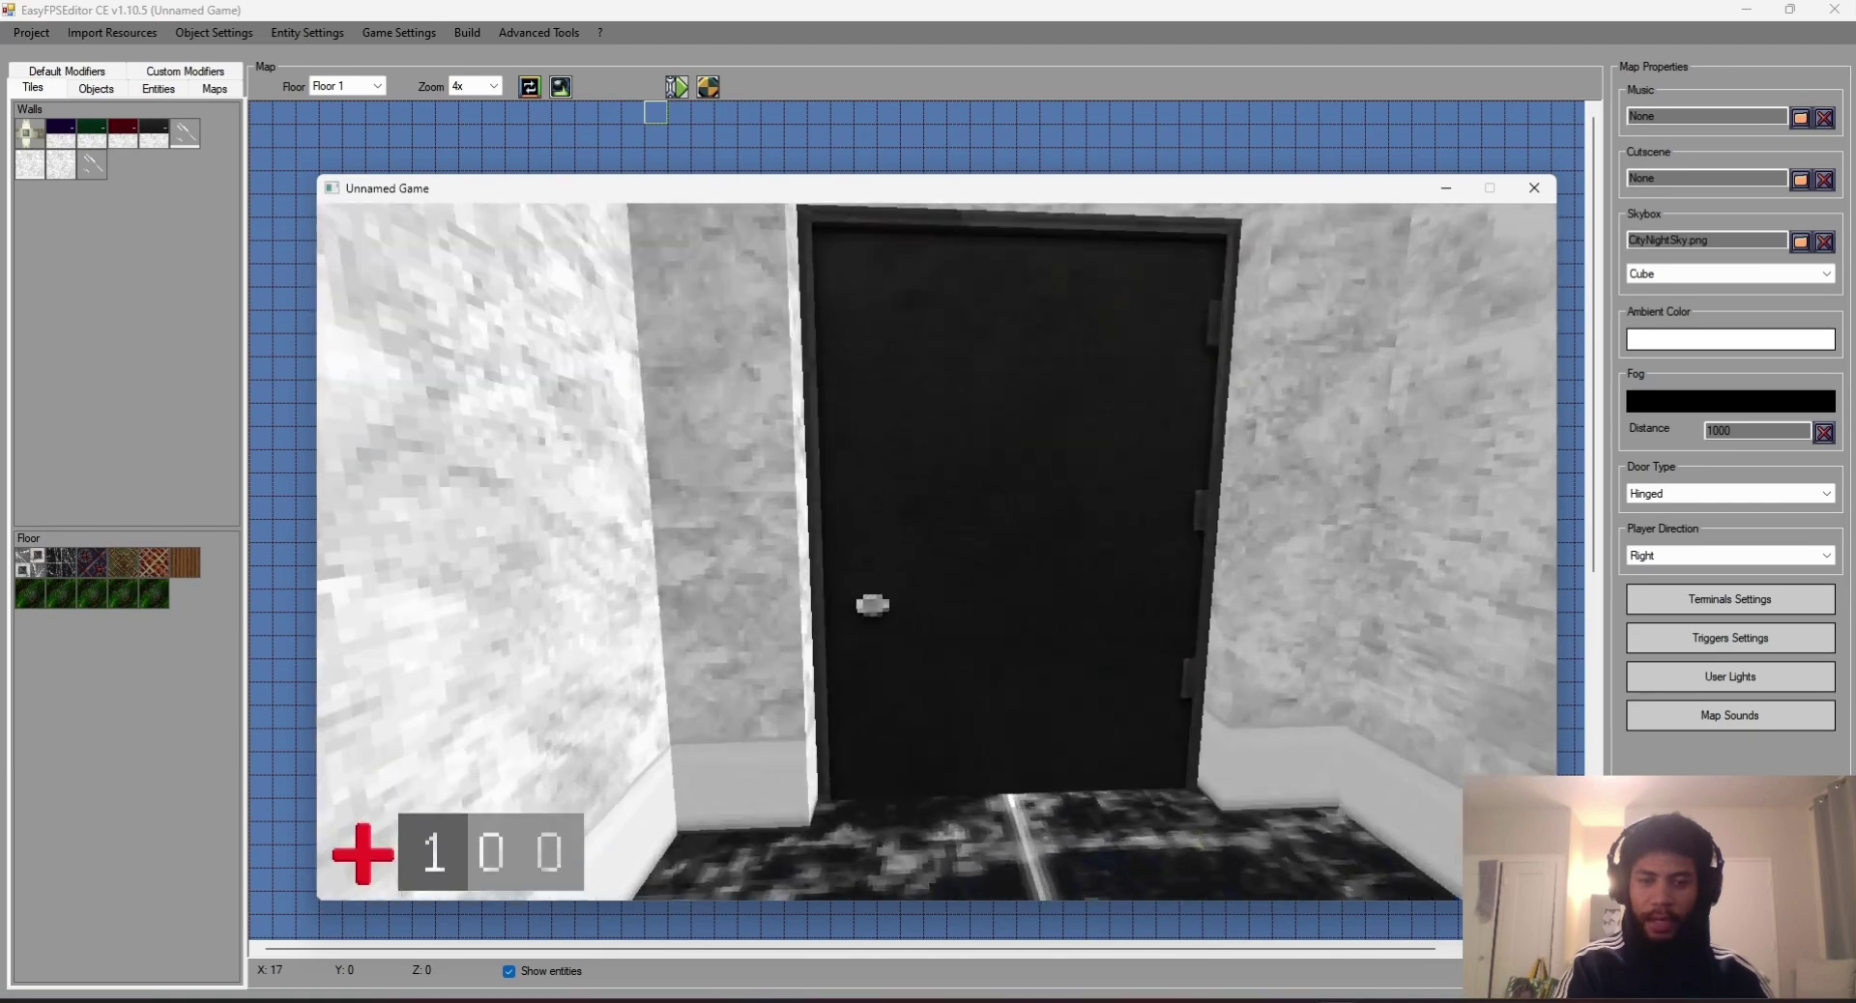
key(e)
key(s)
key(Escape)
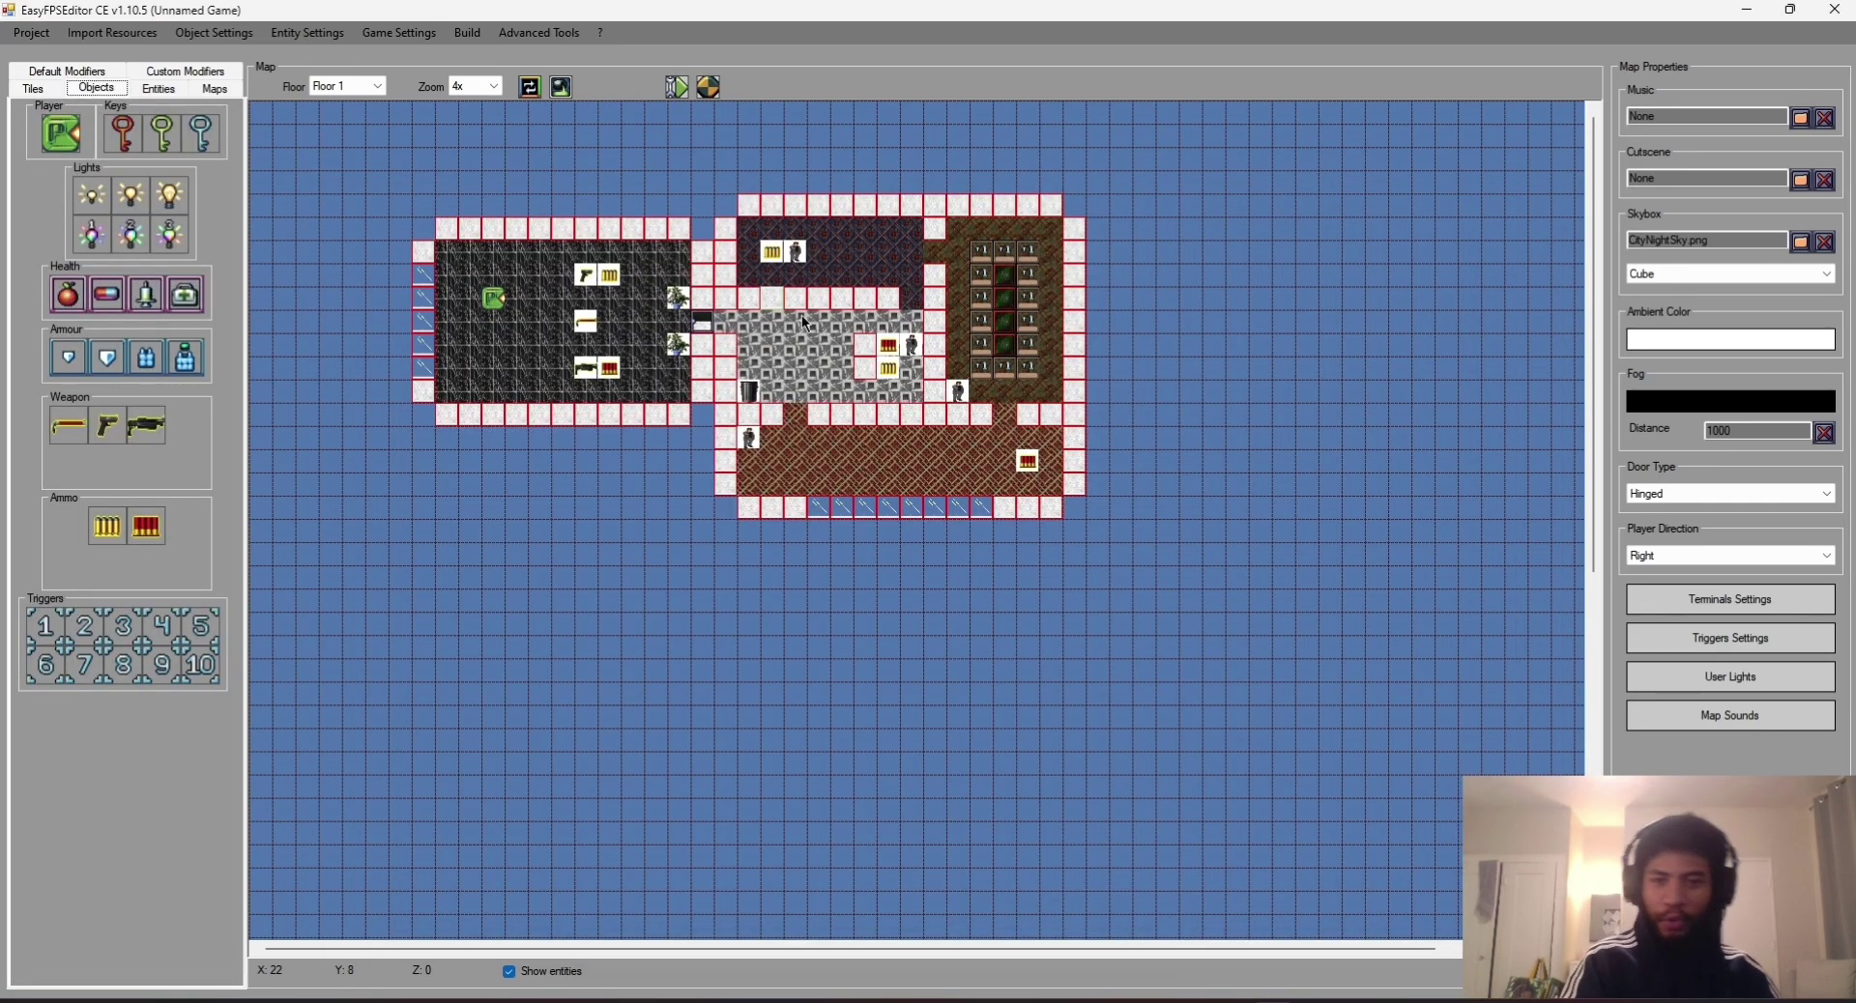
Step: Place a red door wall tile between the stone room and the brown room
click(63, 73)
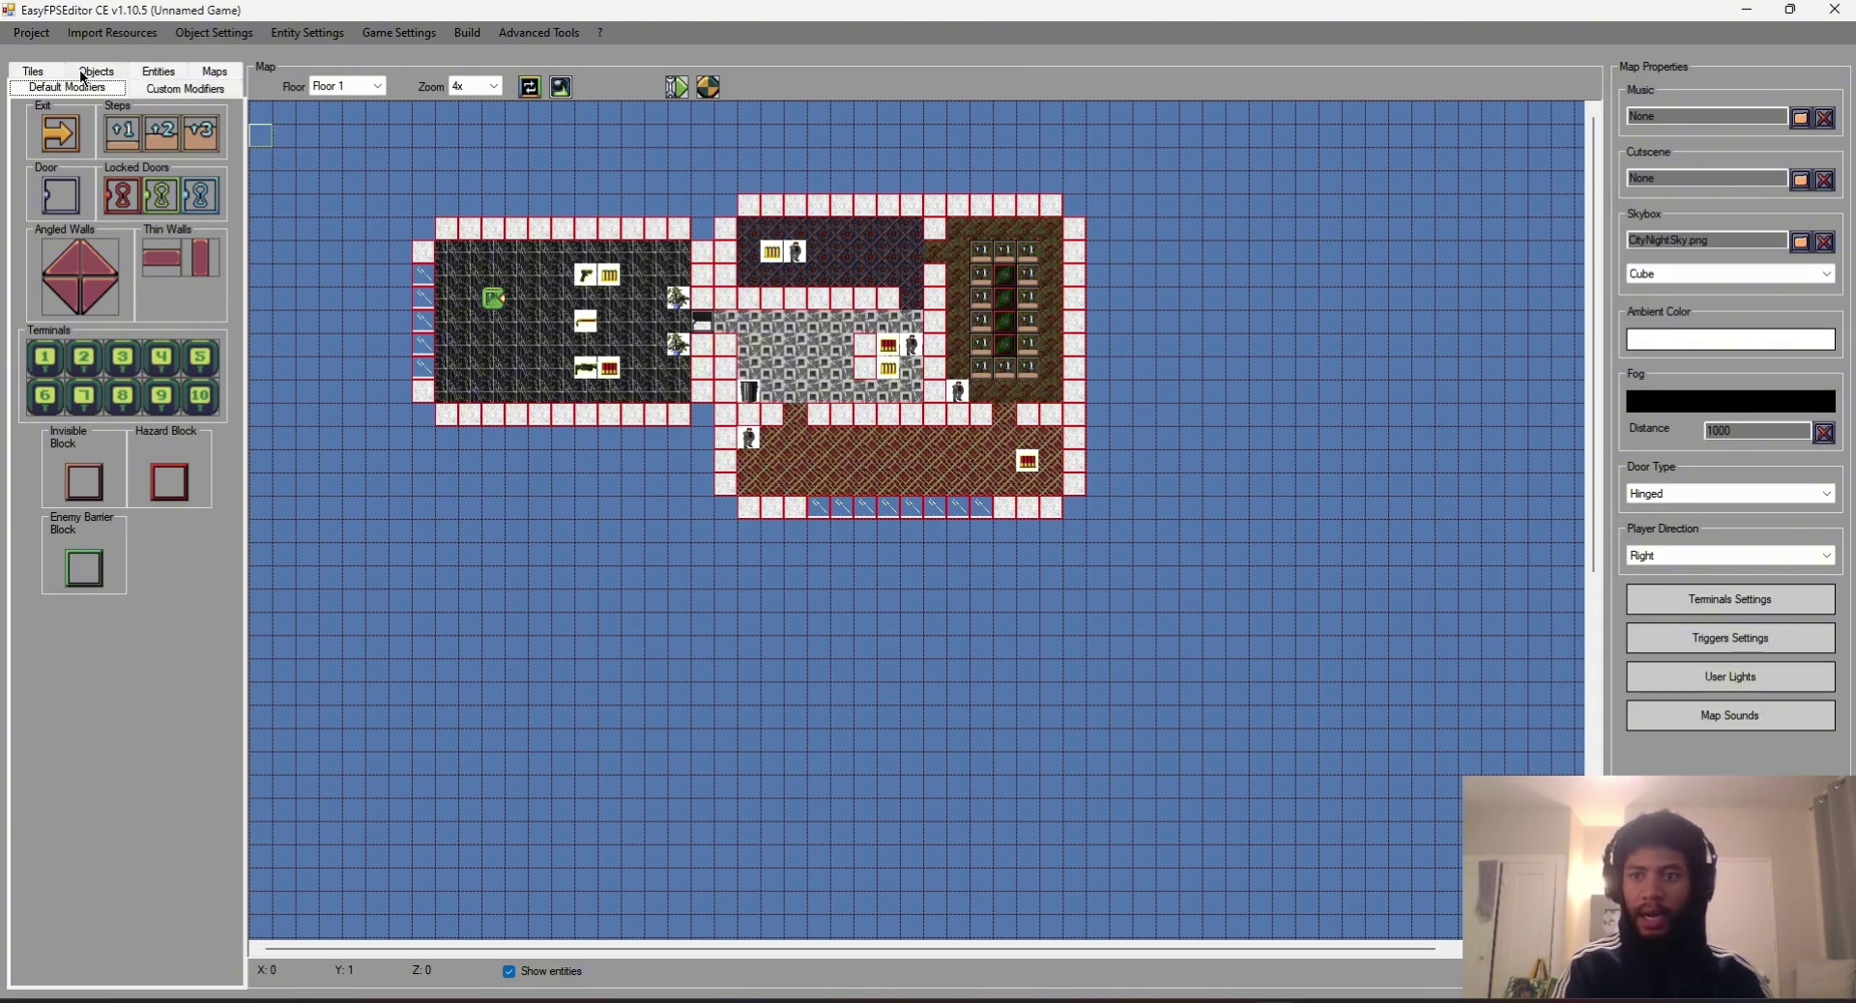
click(89, 78)
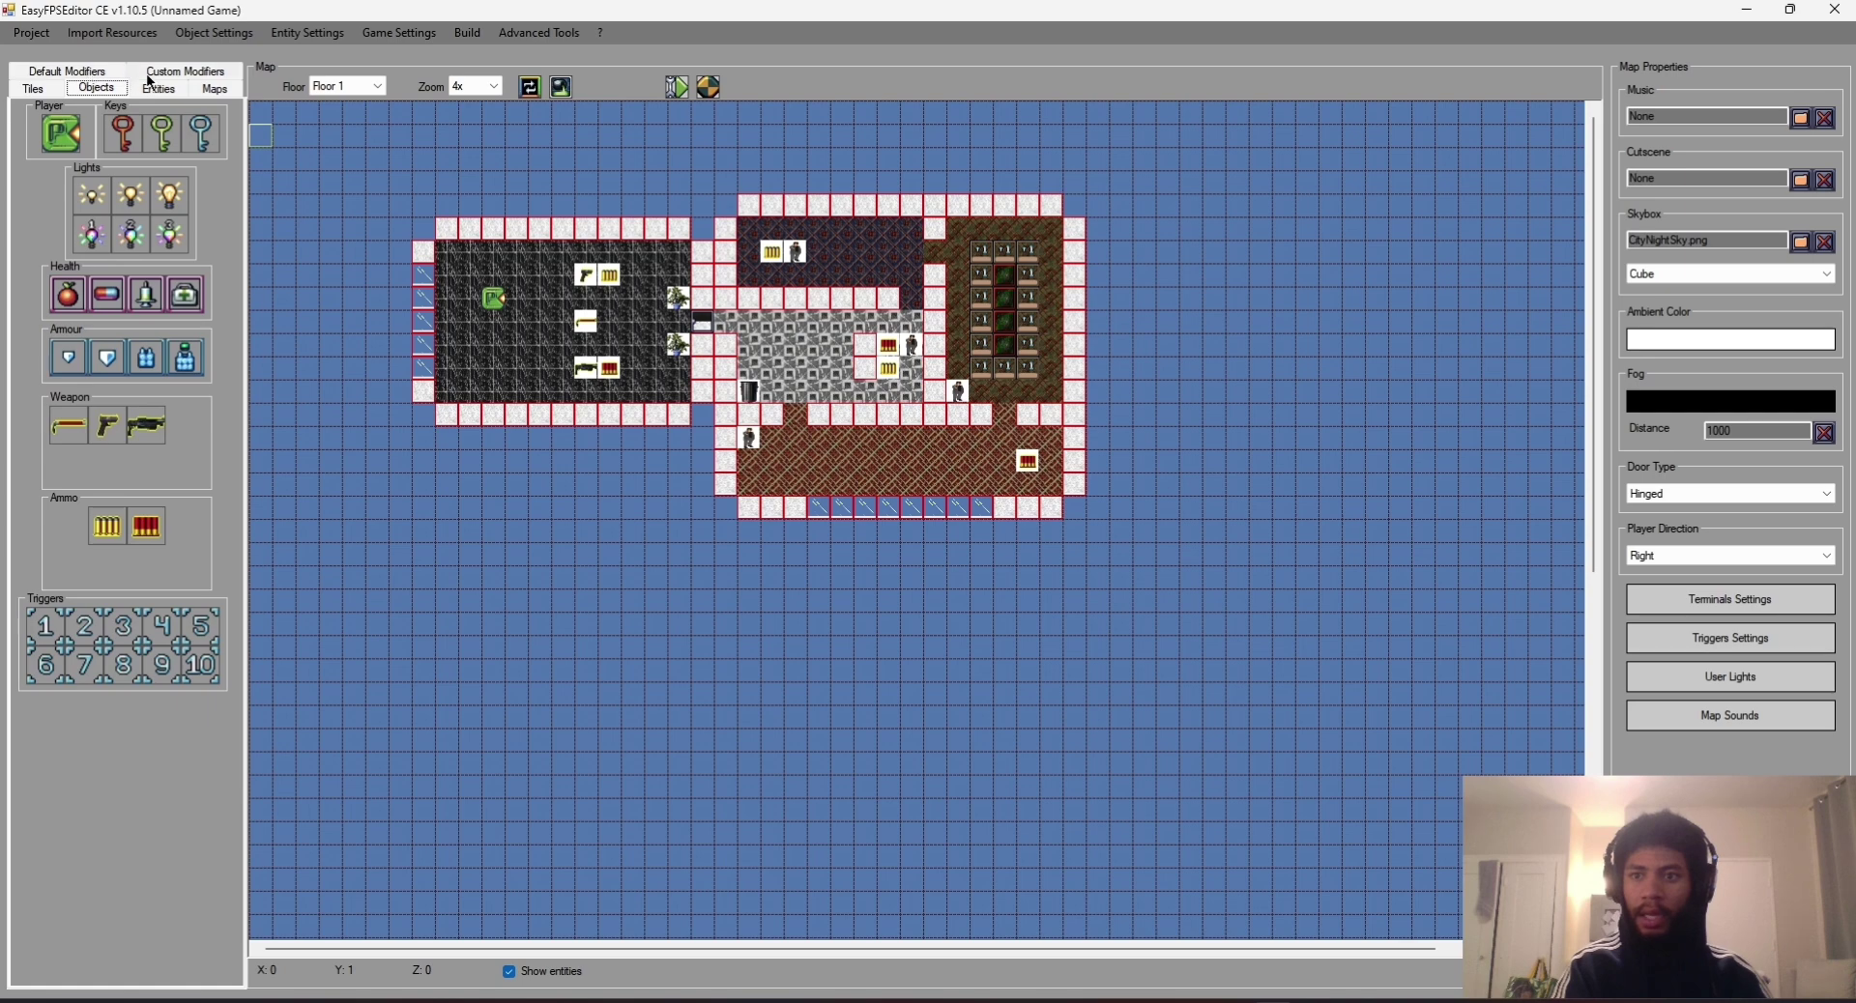
click(42, 88)
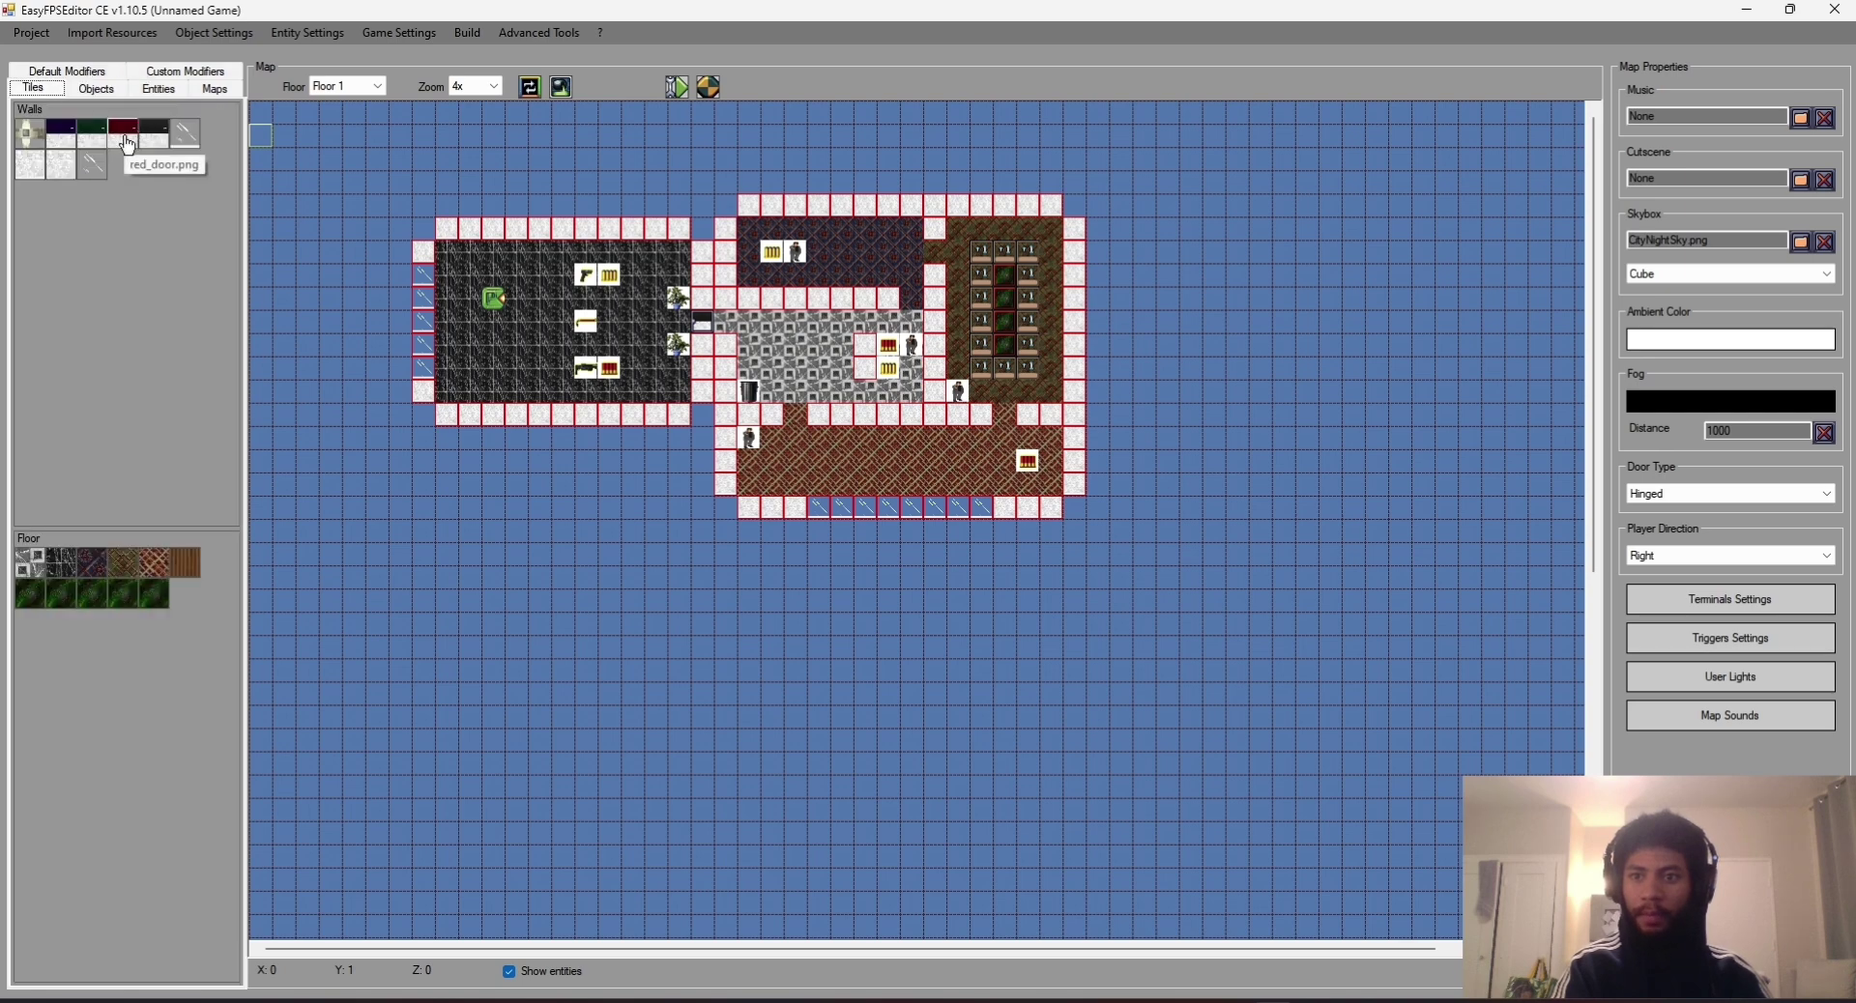
click(123, 135)
click(819, 389)
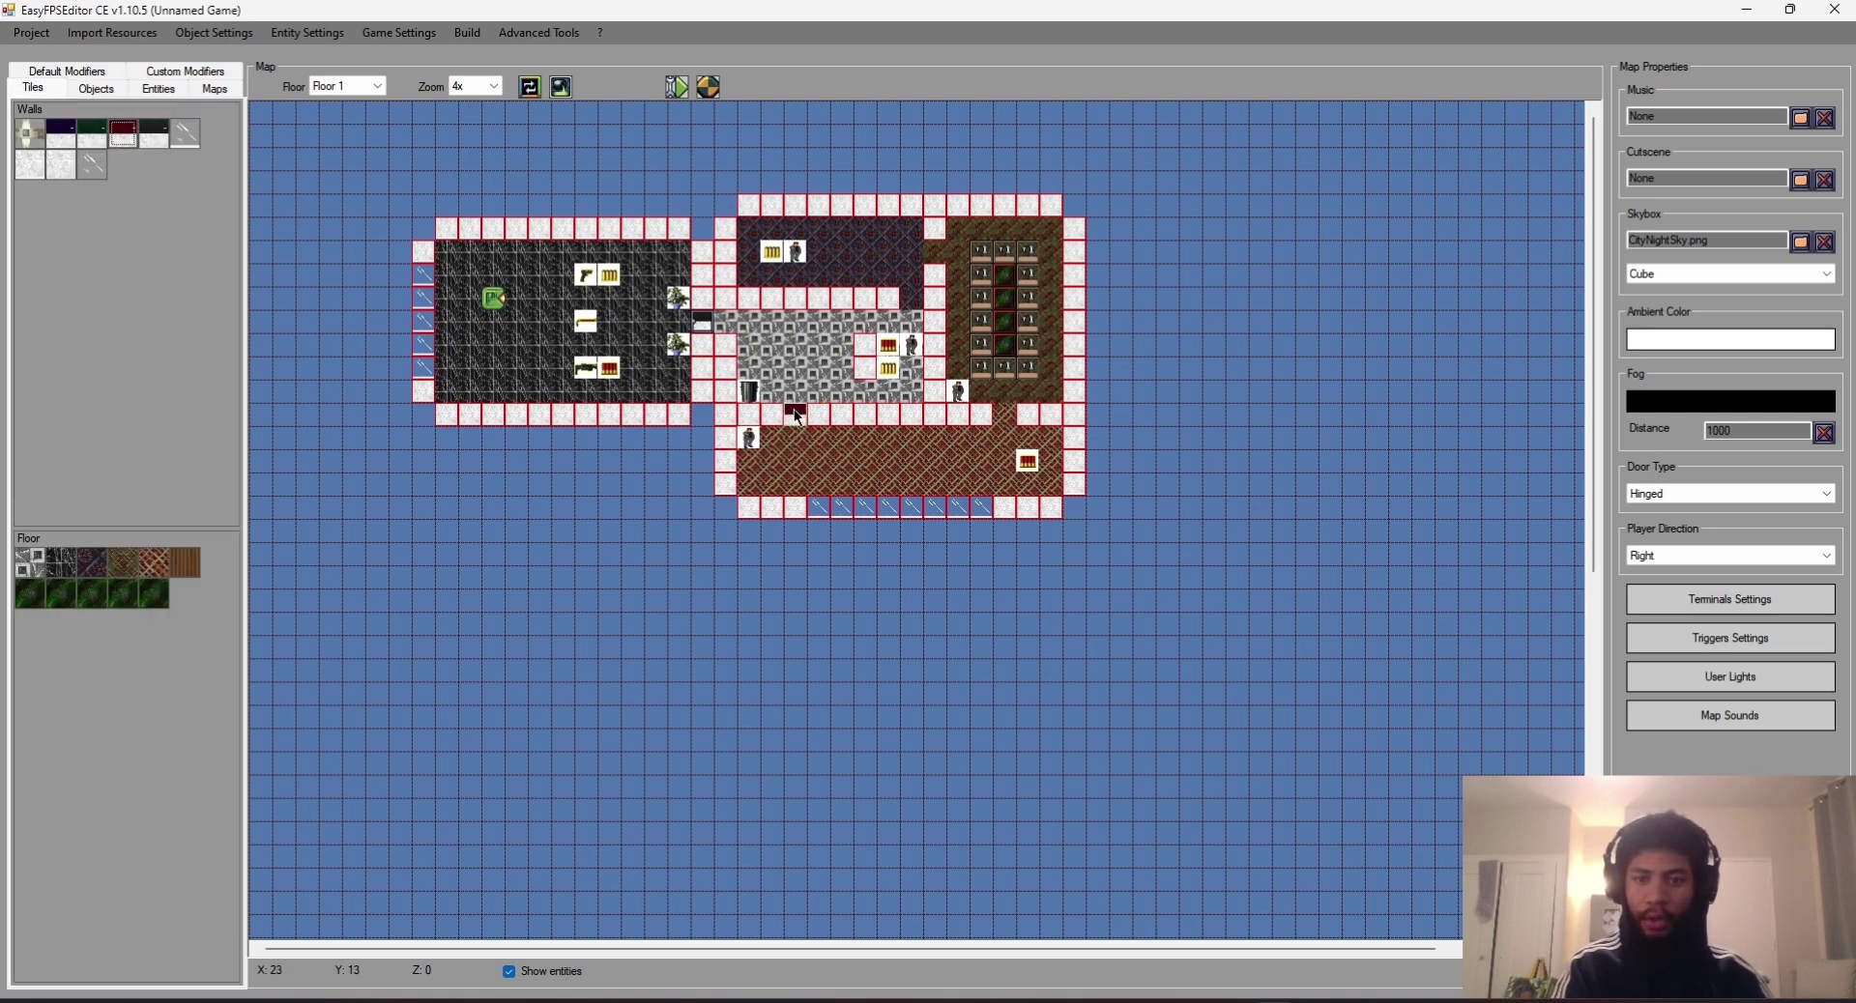
click(798, 418)
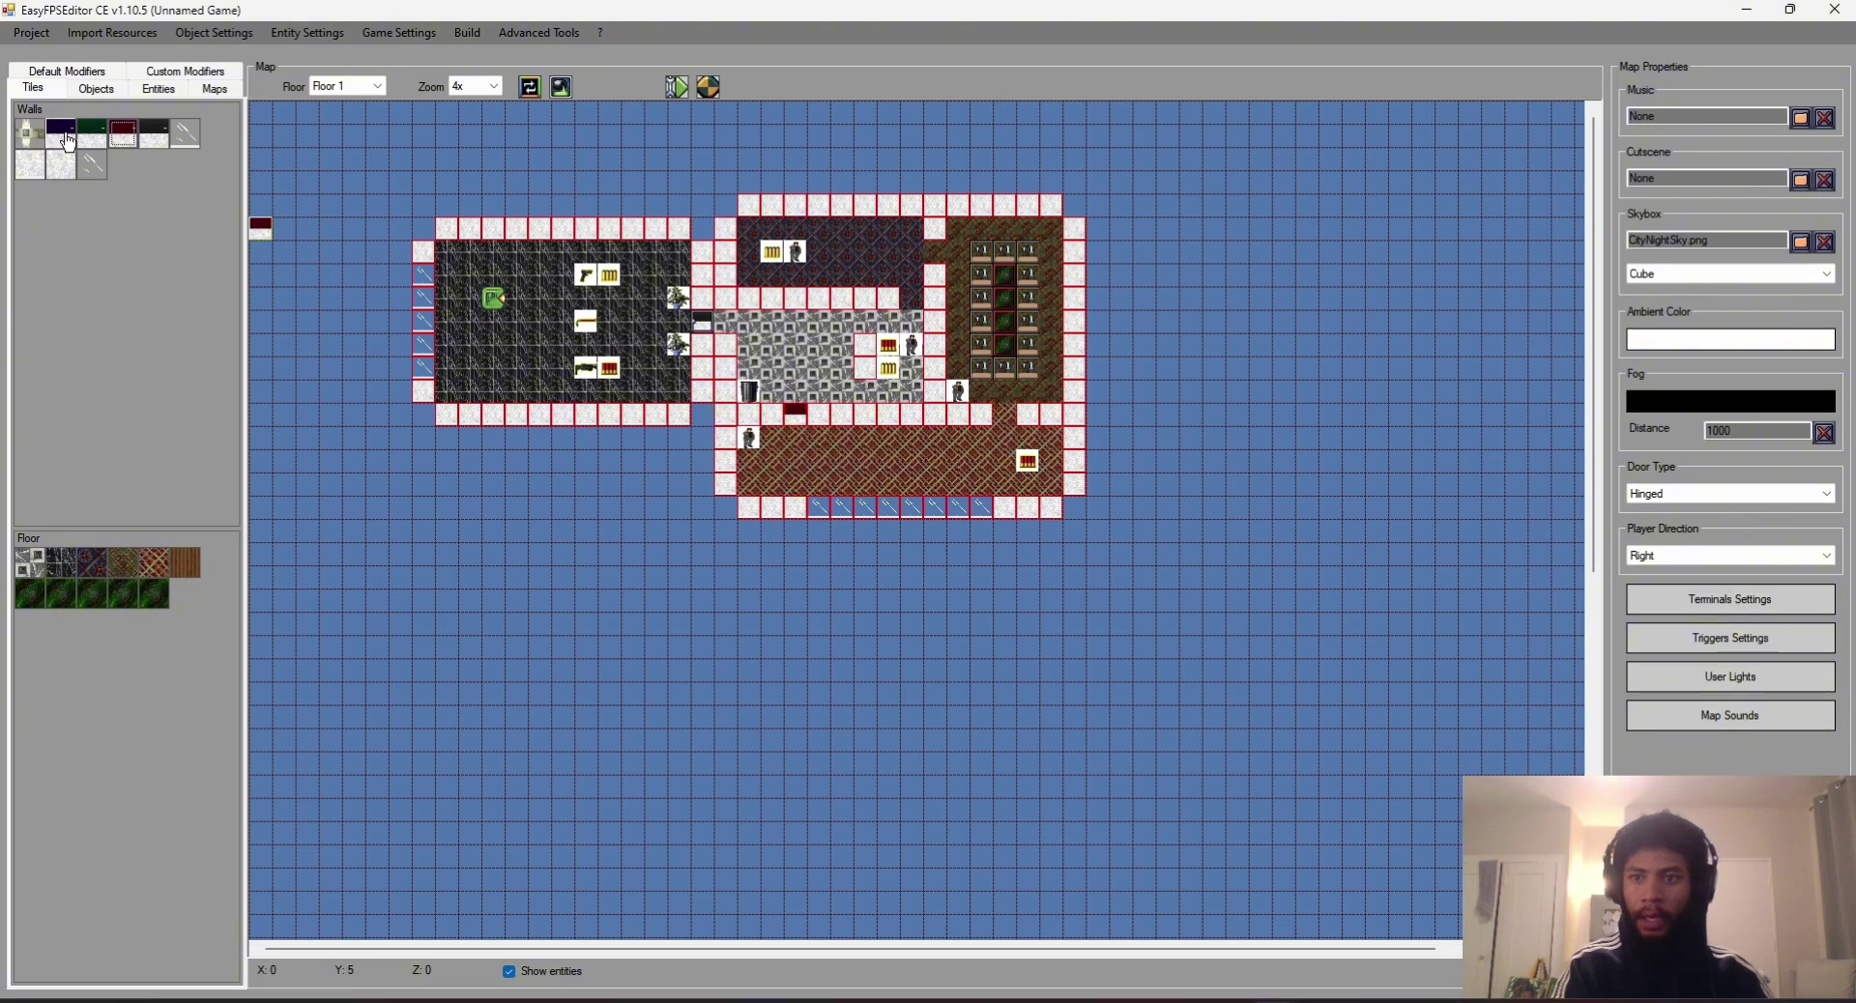
Step: Mark a blue door spot in the middle room's top wall and two green door spots
click(70, 142)
click(911, 294)
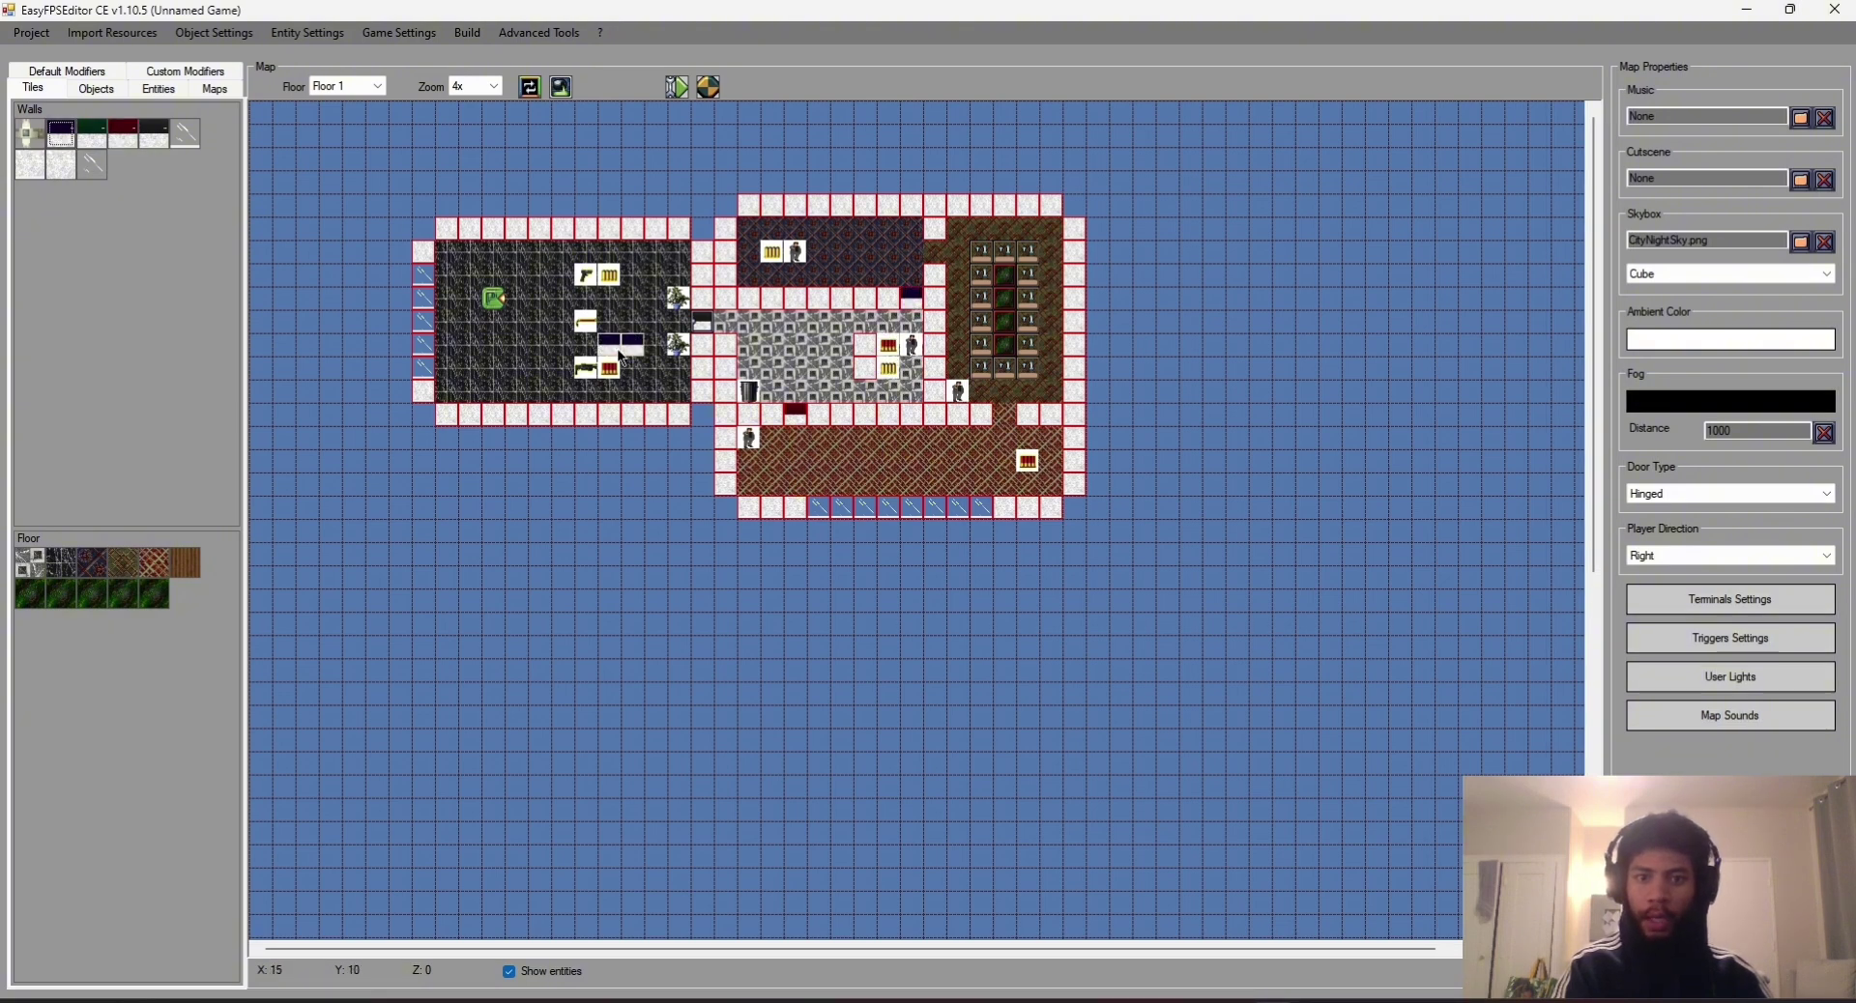
click(92, 132)
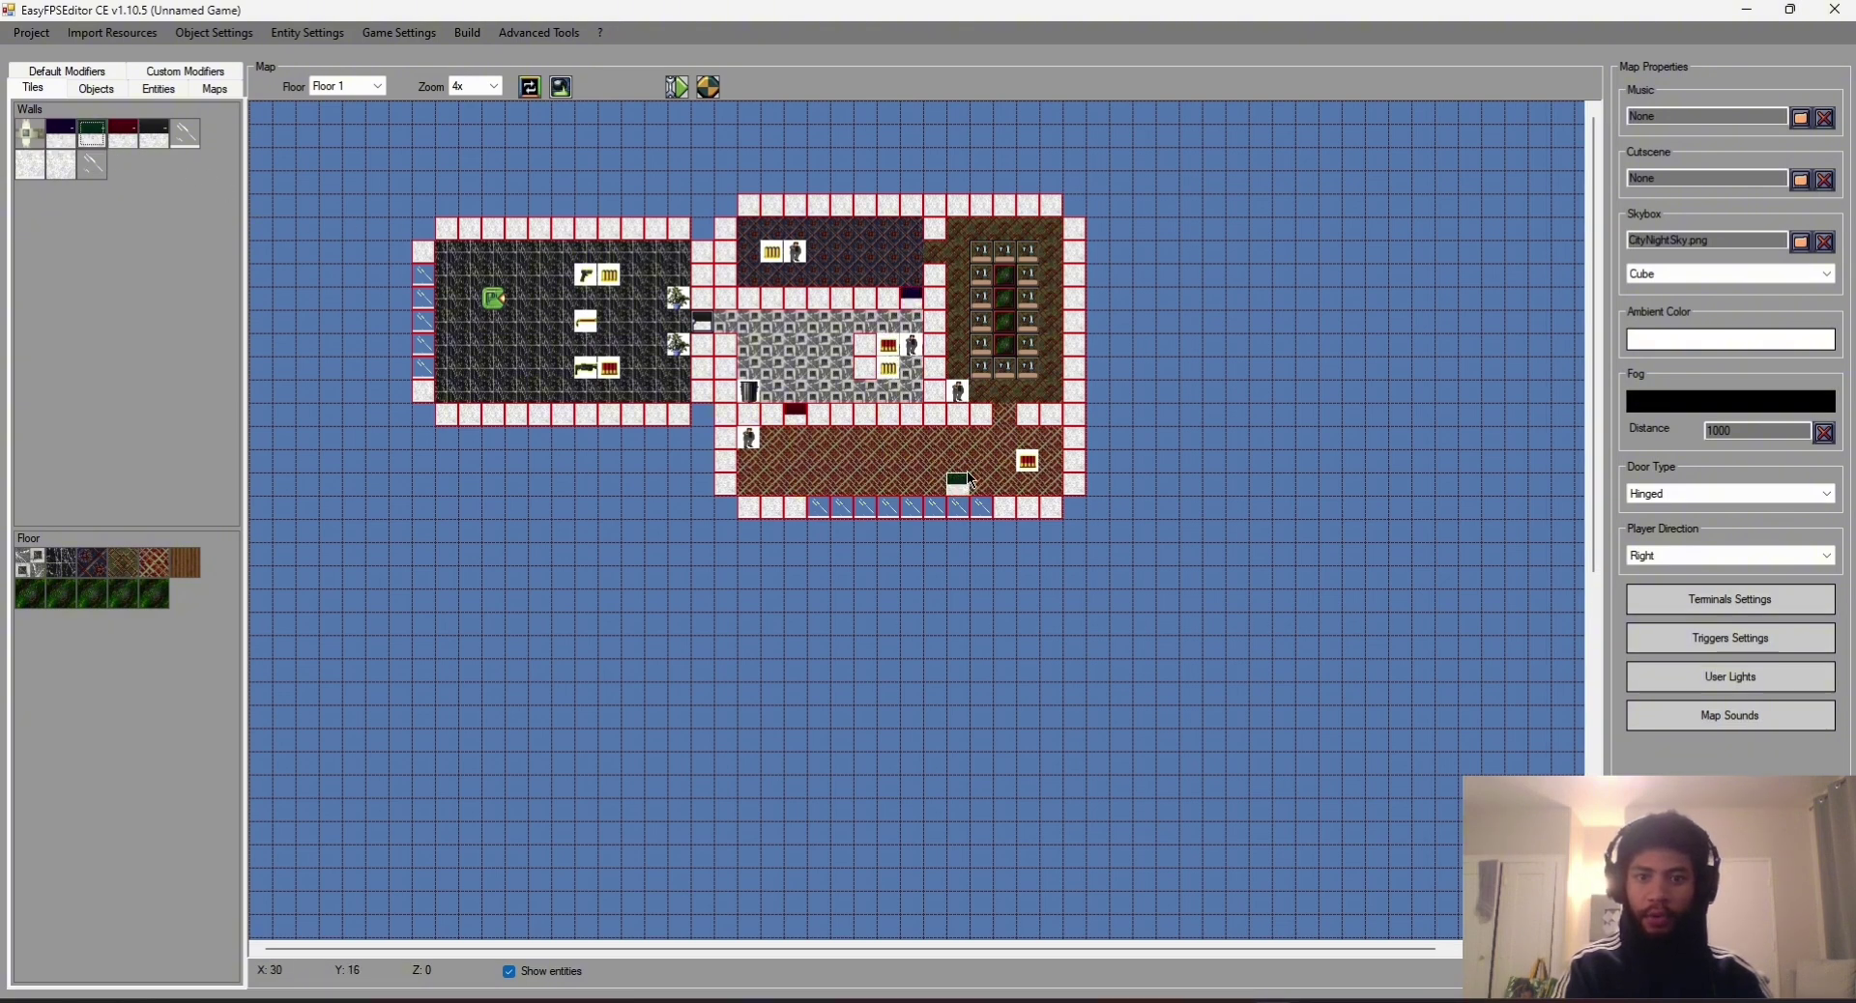
click(935, 255)
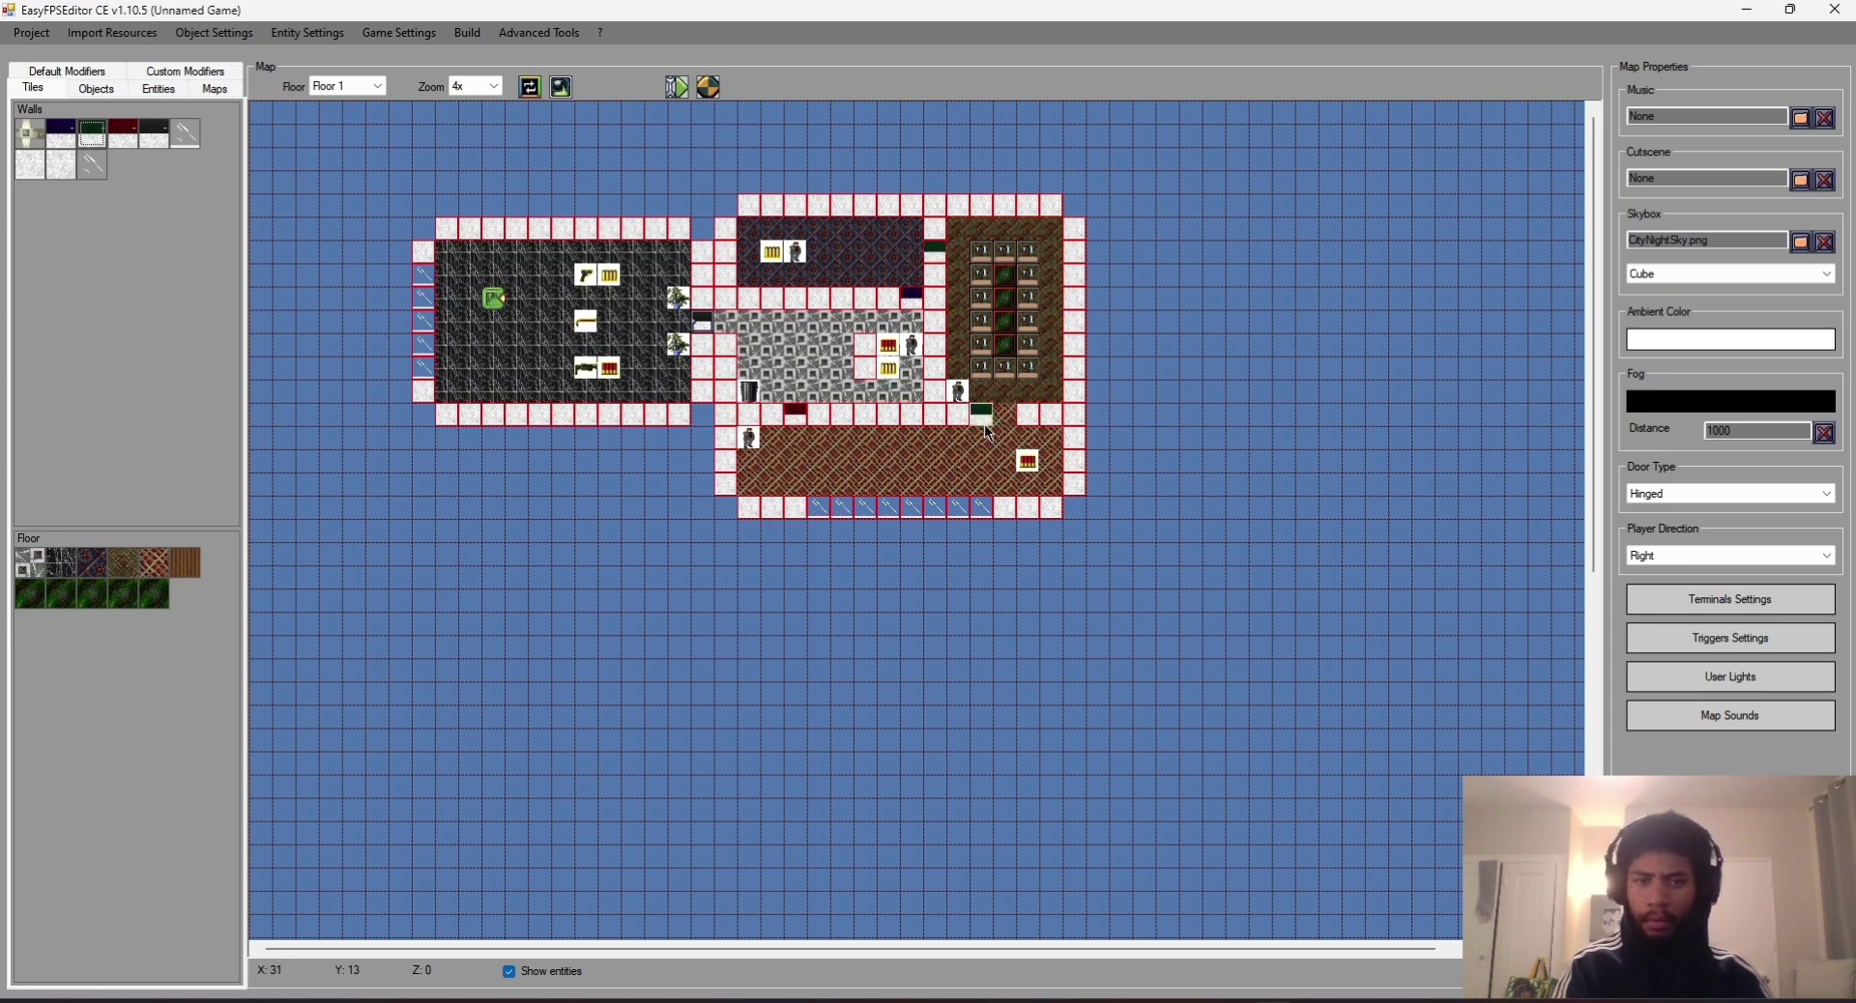
click(1008, 429)
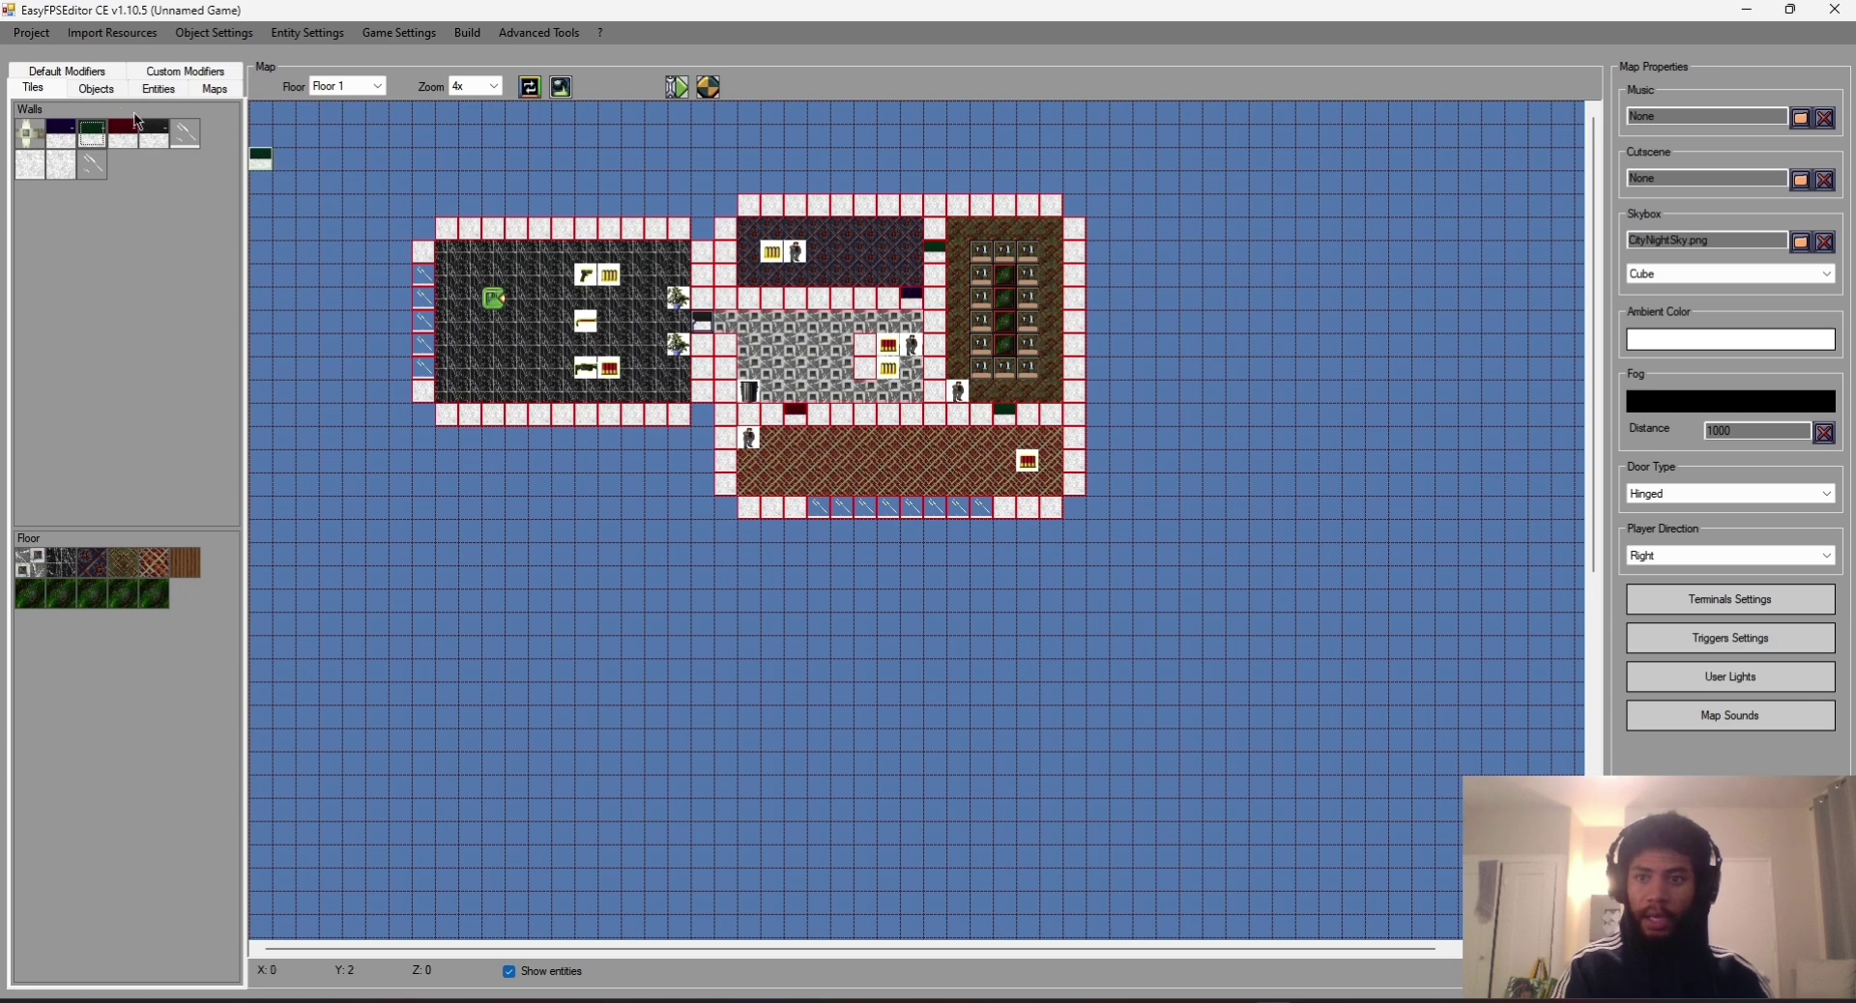
click(179, 77)
Step: Place a red locked door on the red marker and a green one in the right room's bottom wall
click(72, 89)
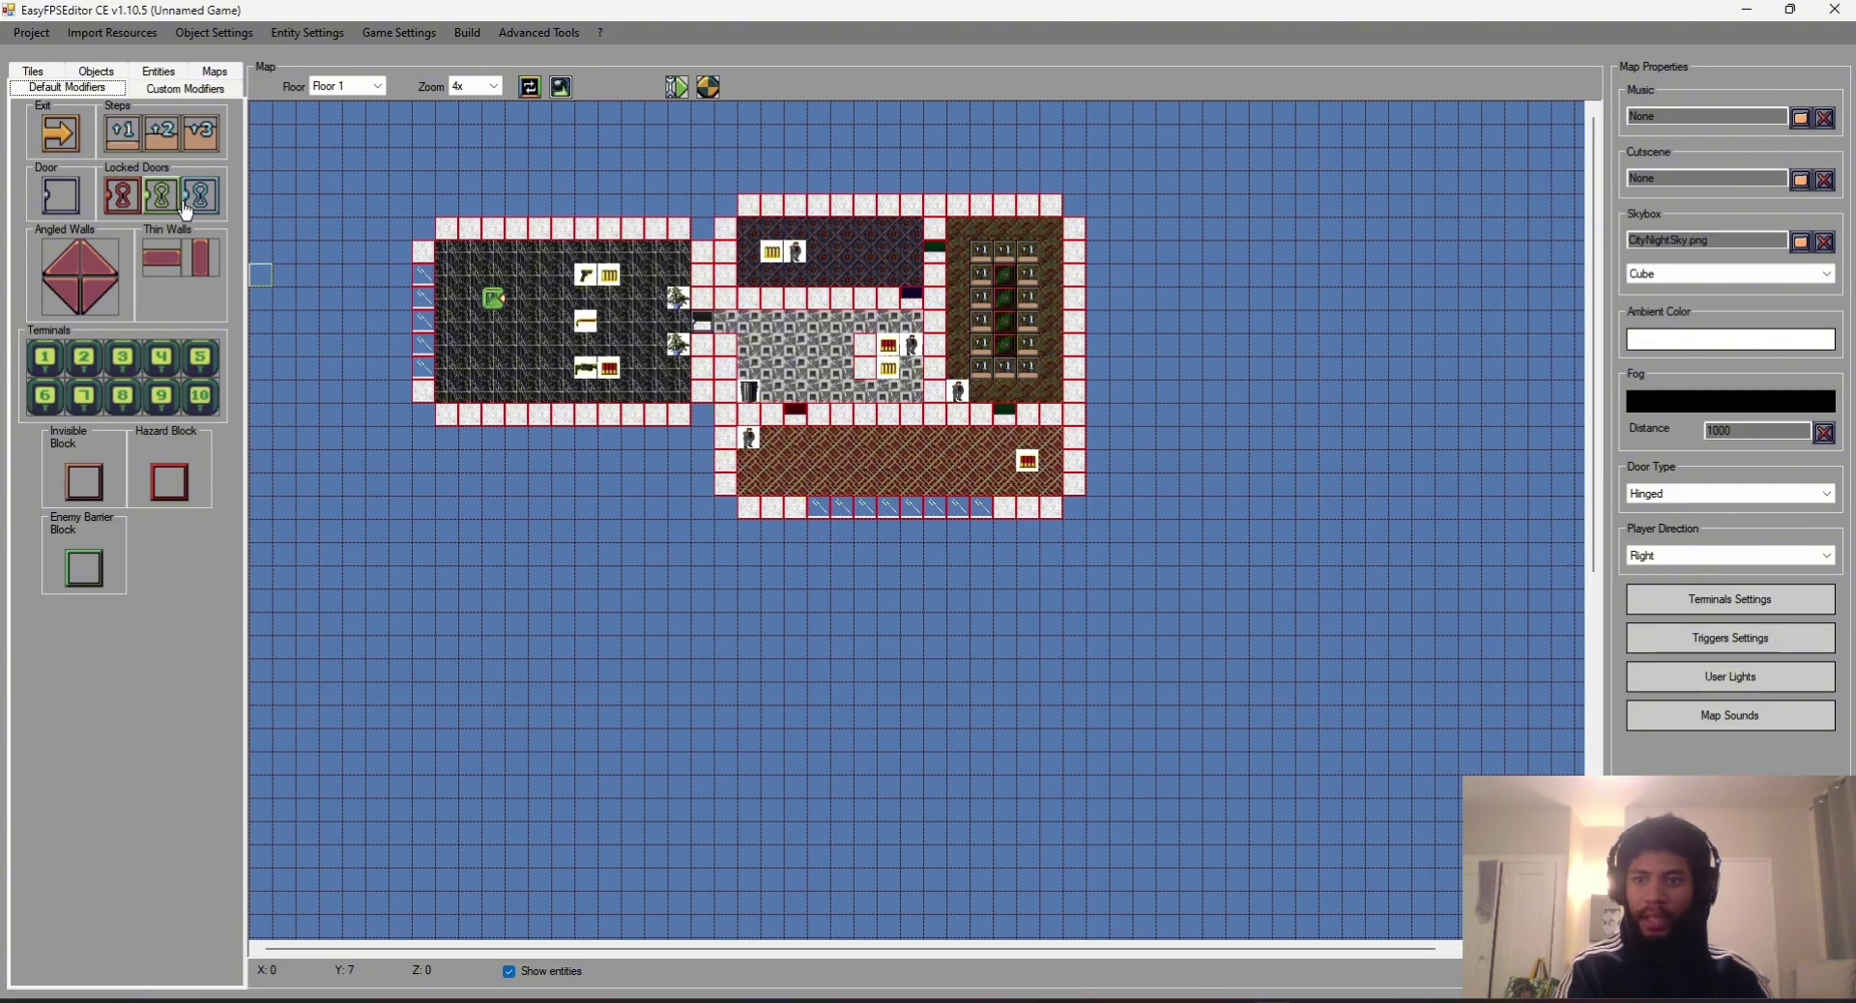
click(123, 202)
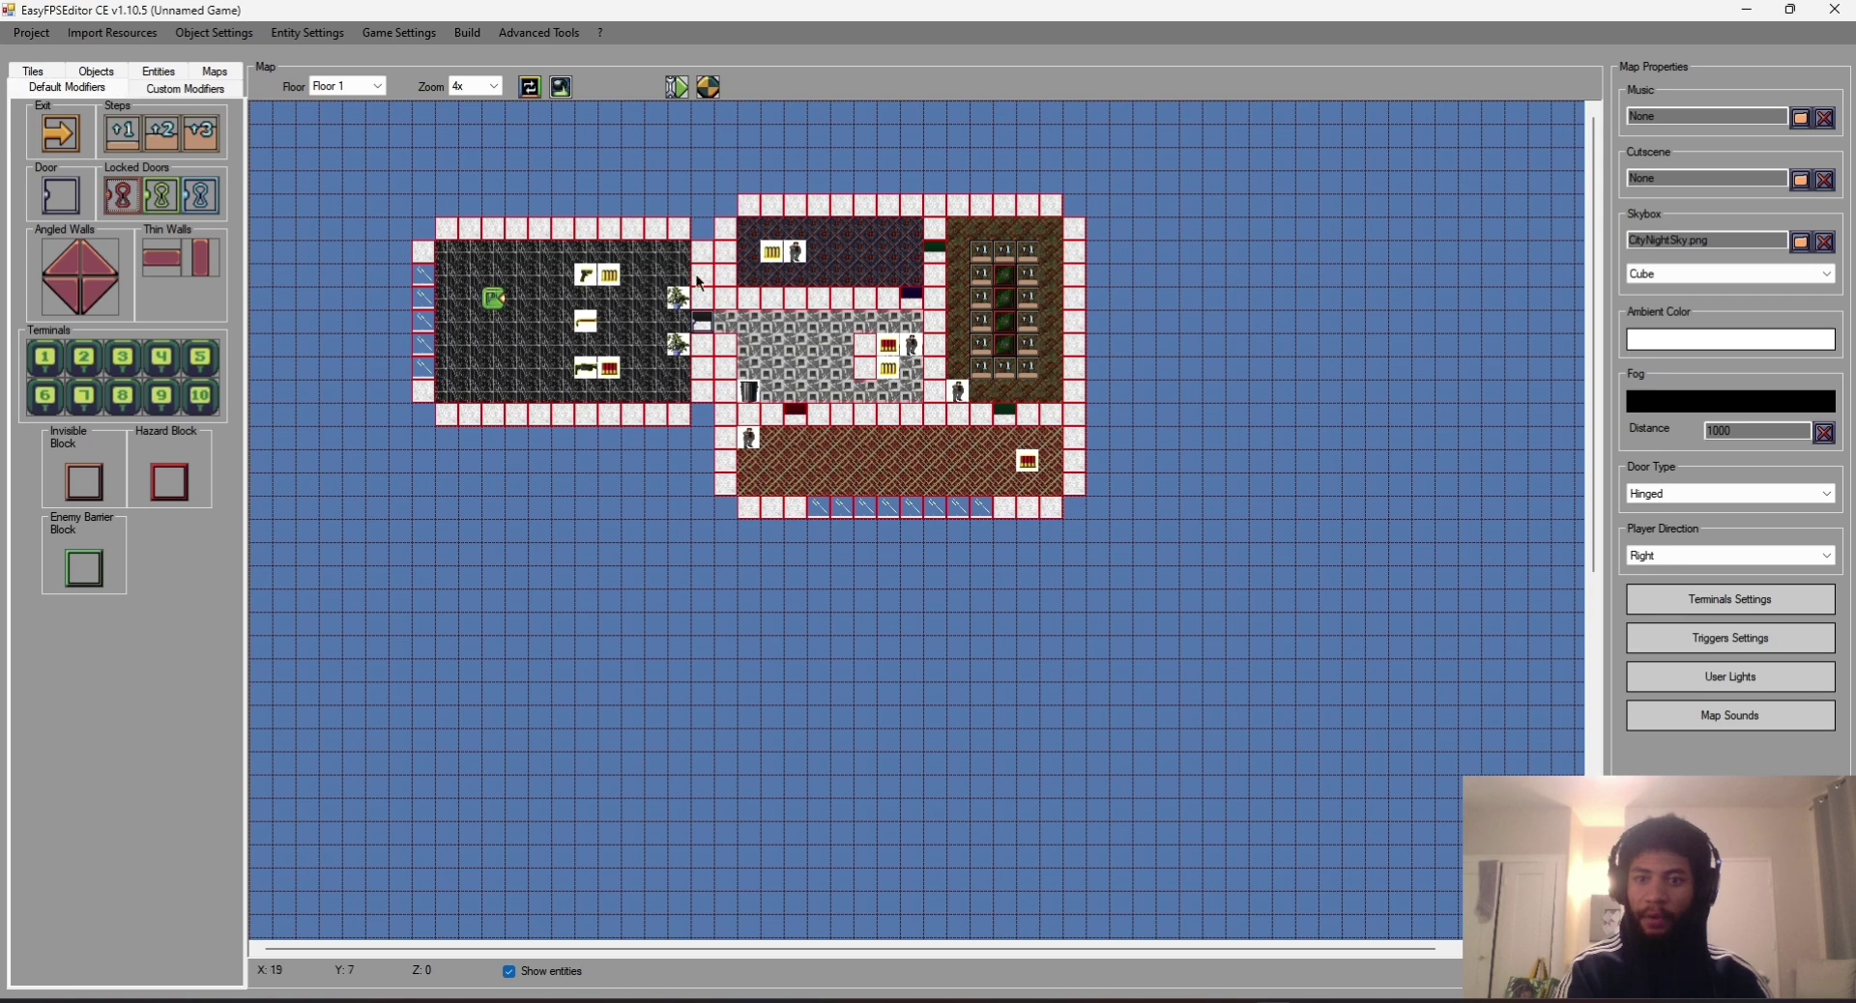
click(795, 418)
click(162, 196)
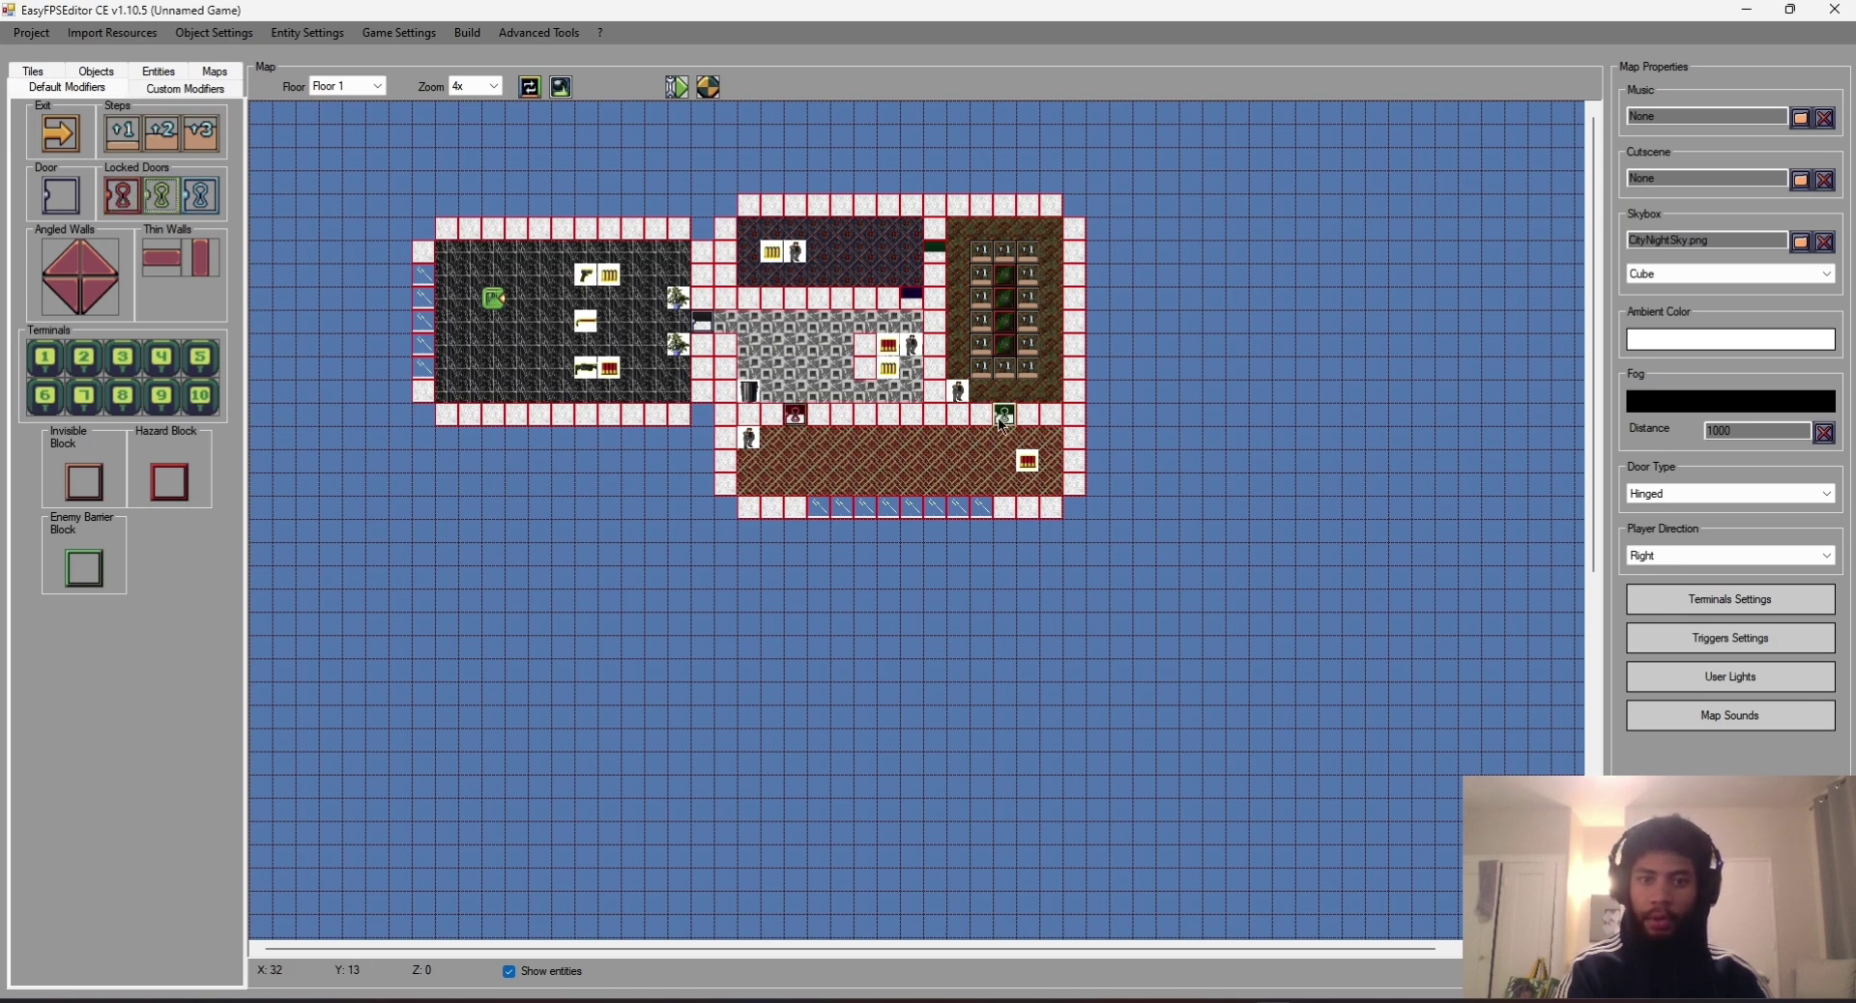
click(1005, 416)
Step: Place a blue locked door on the blue marker and a green one between the top and right rooms
click(201, 196)
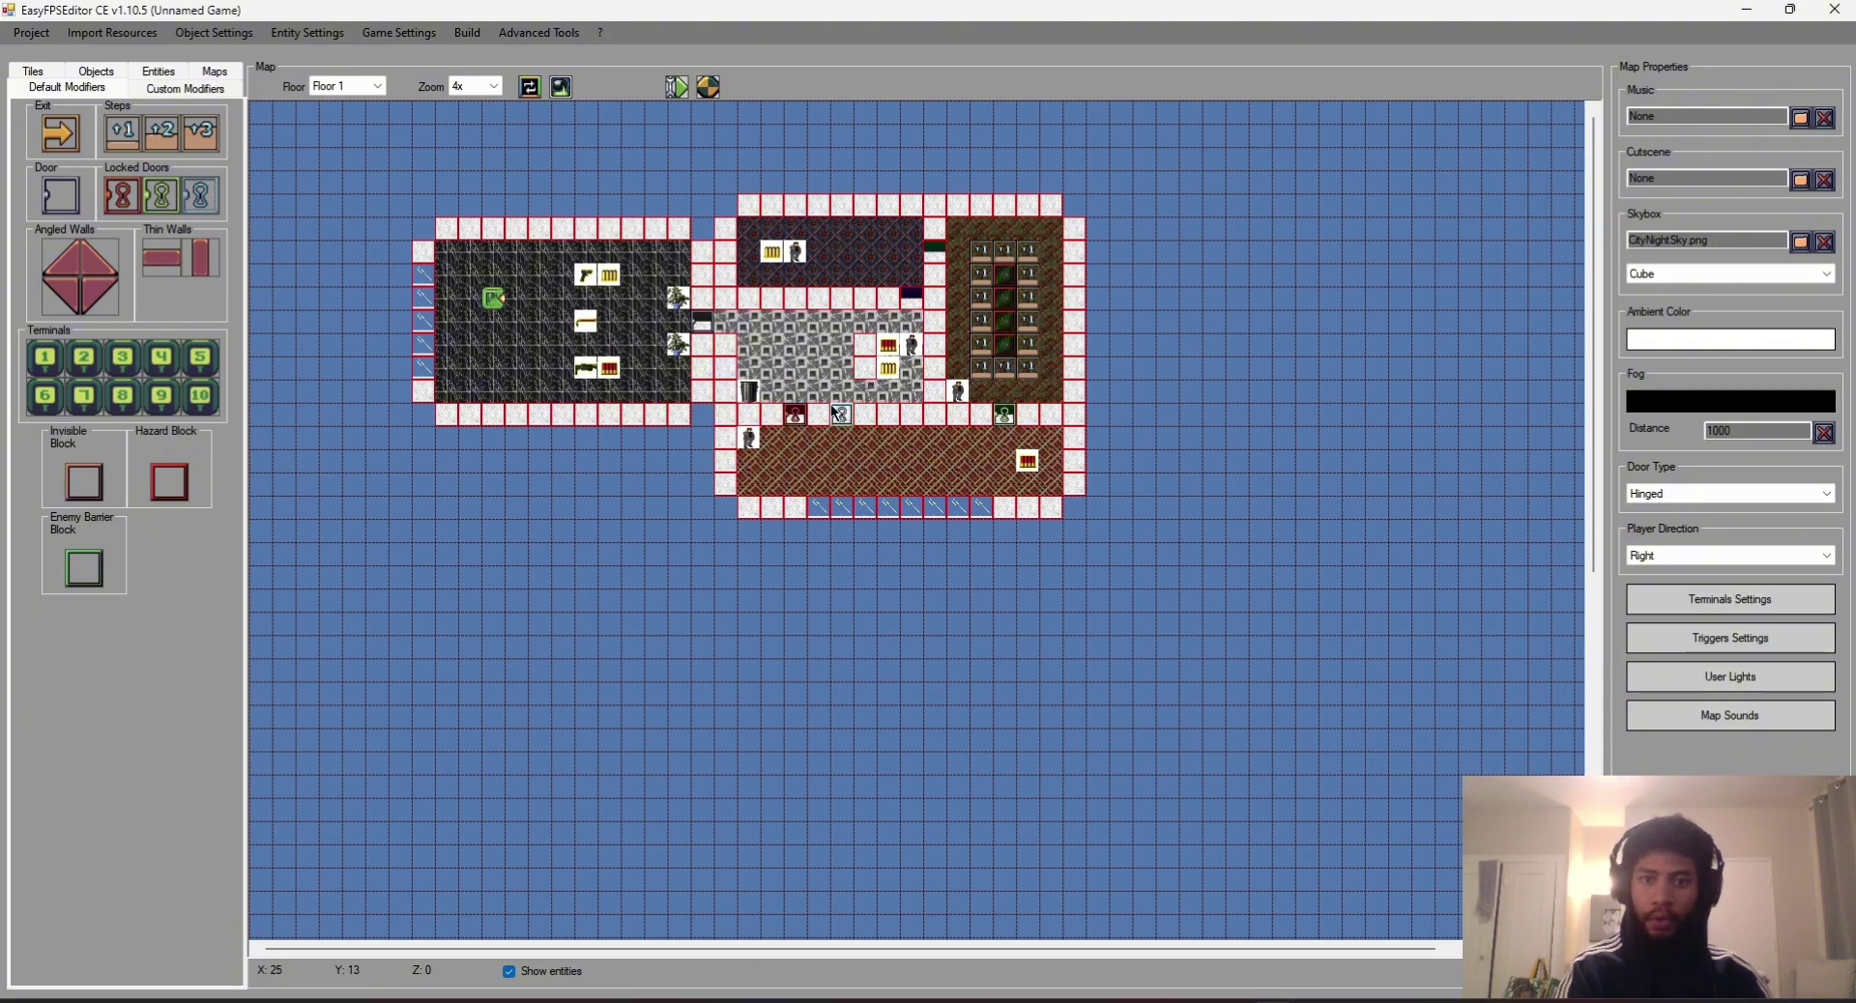
click(914, 299)
click(162, 197)
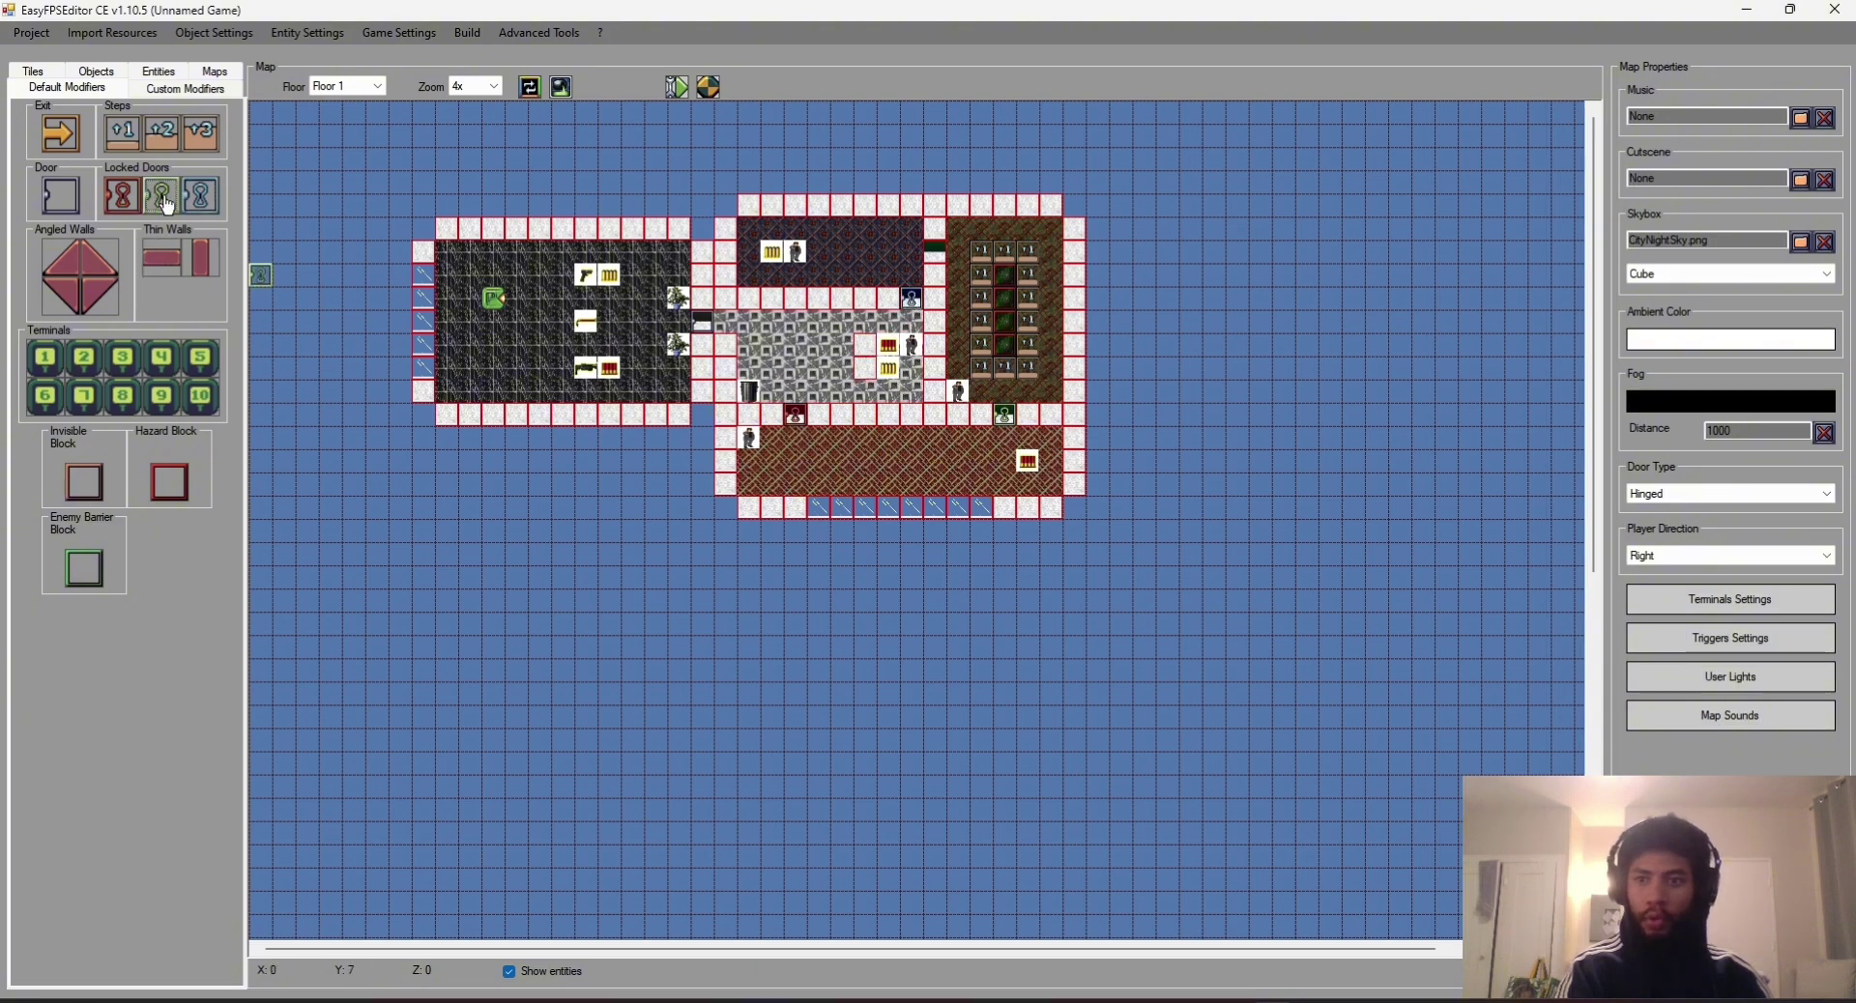
click(935, 260)
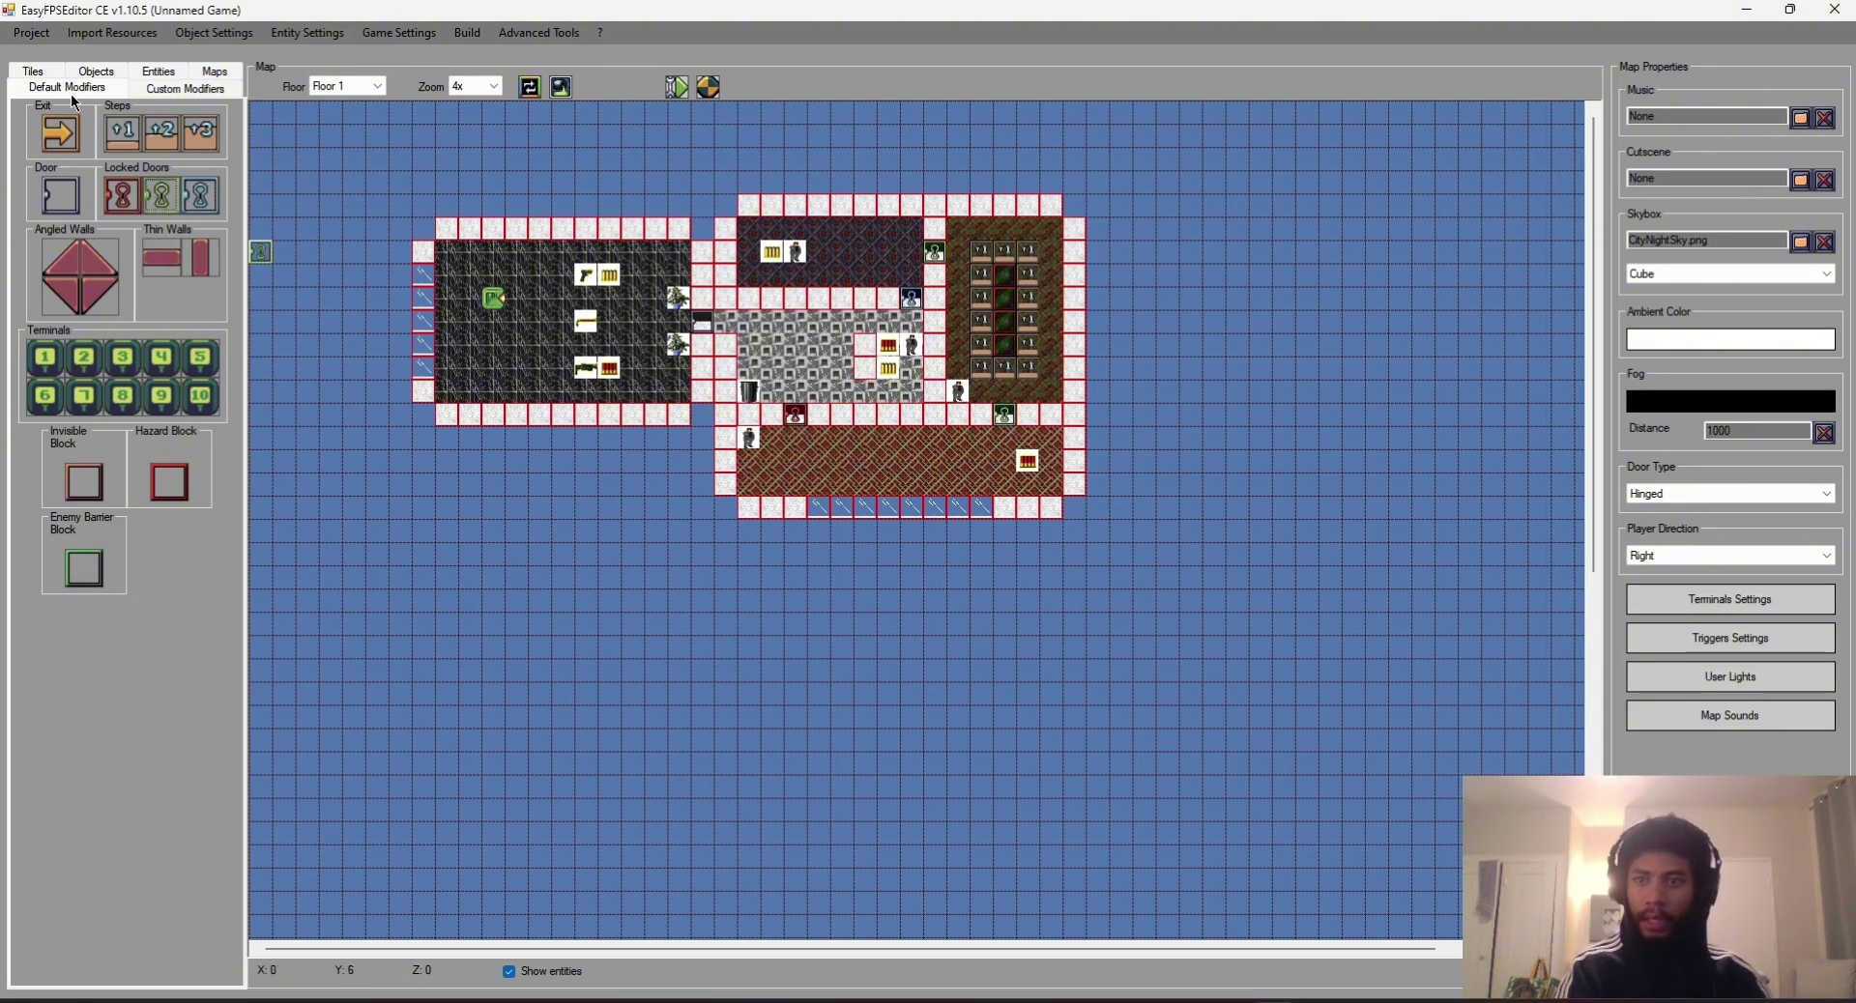
click(35, 72)
click(934, 255)
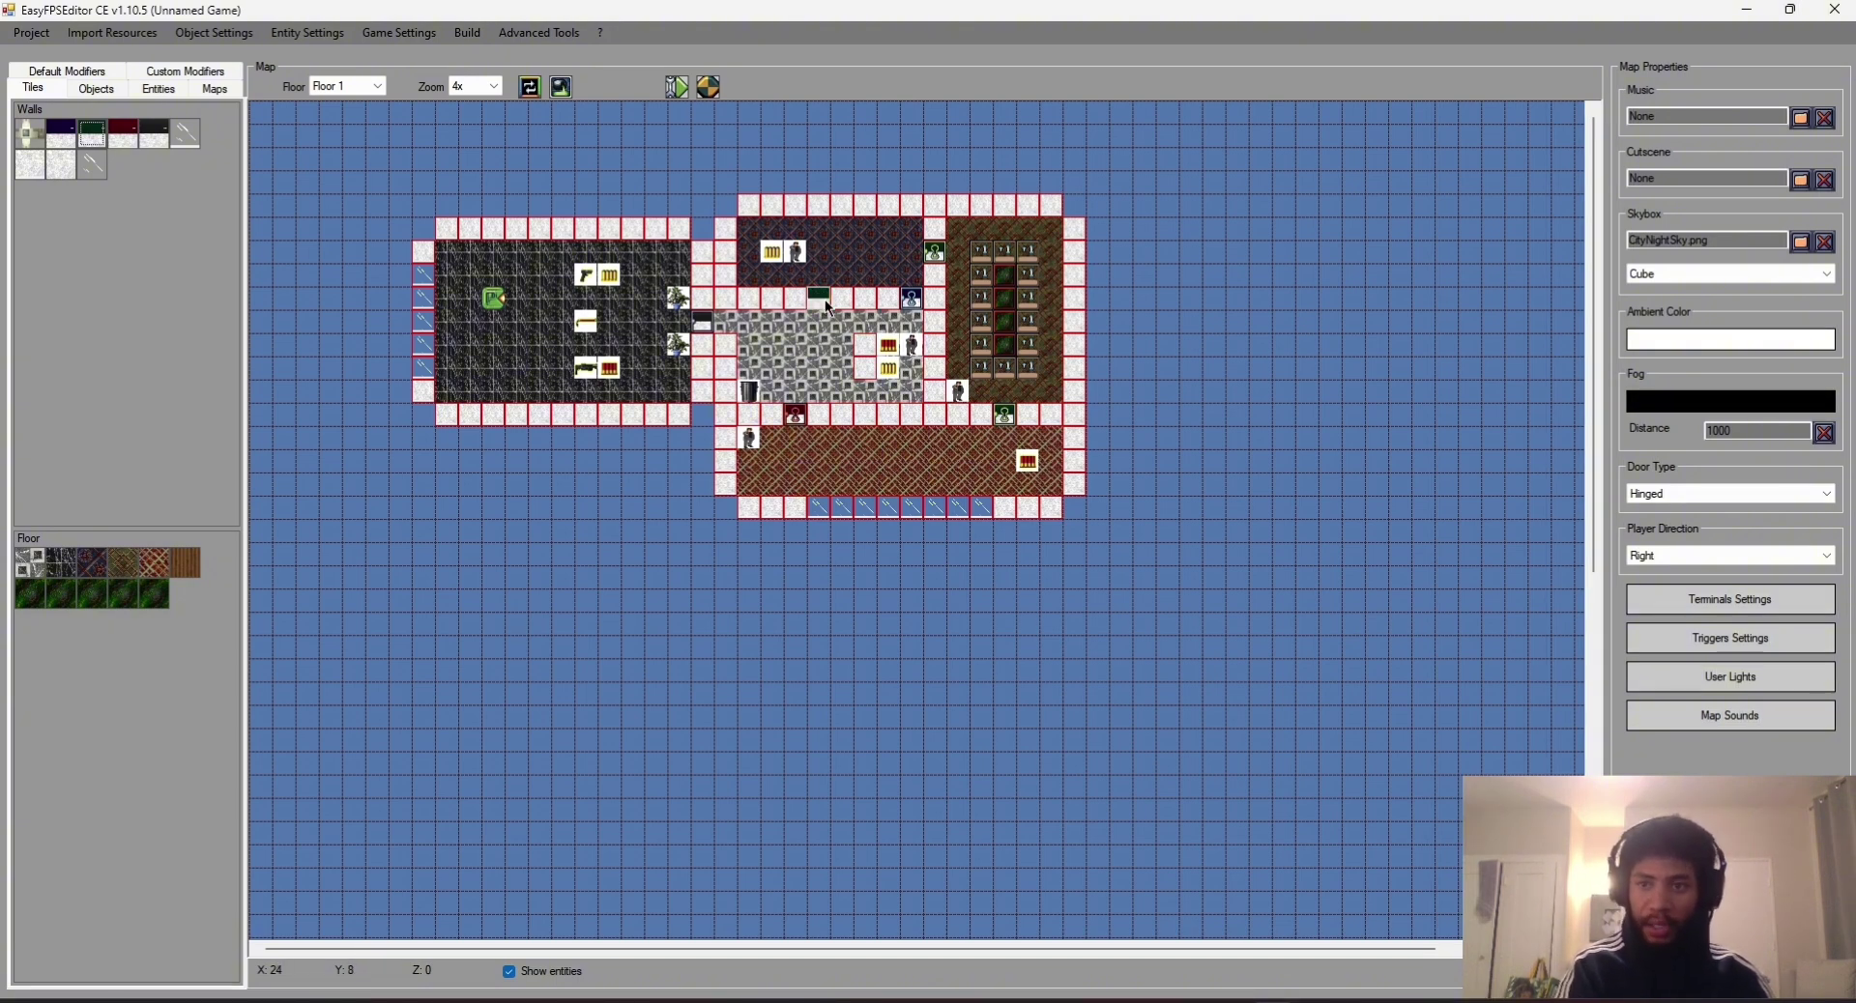
click(98, 88)
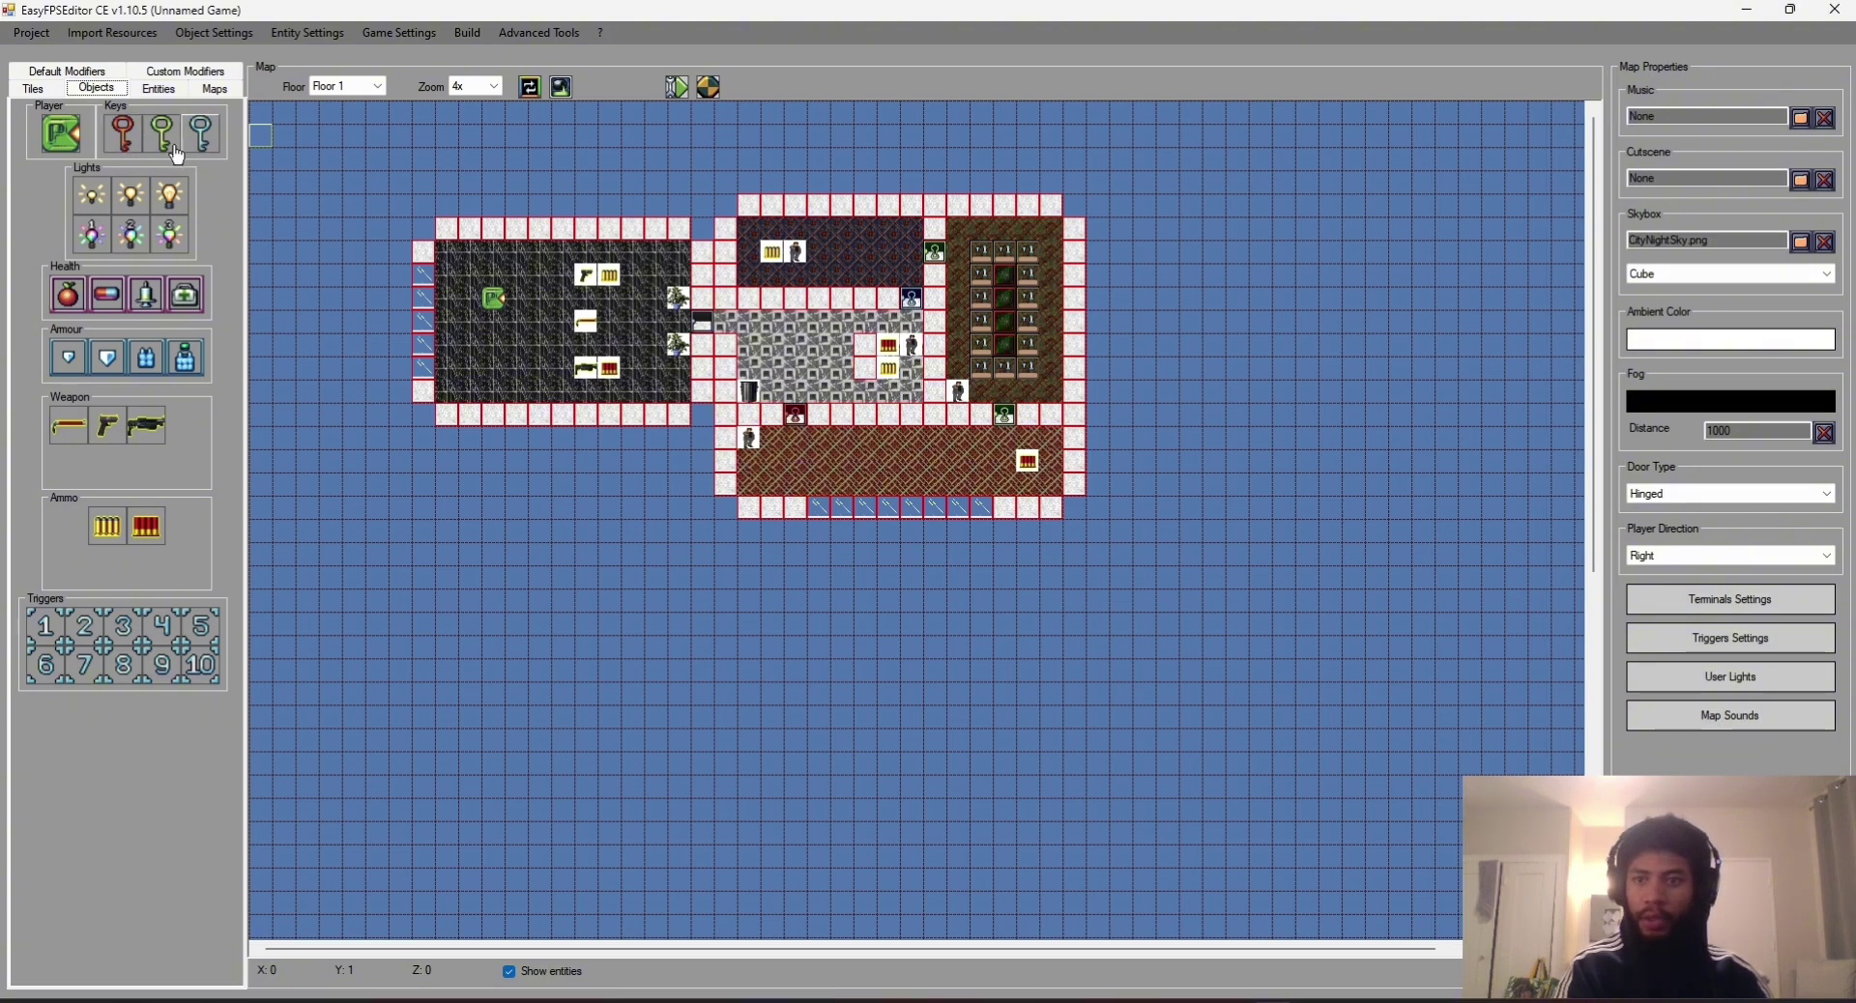
Step: Drop four red keys onto cells in the middle room
drag(125, 149, 813, 358)
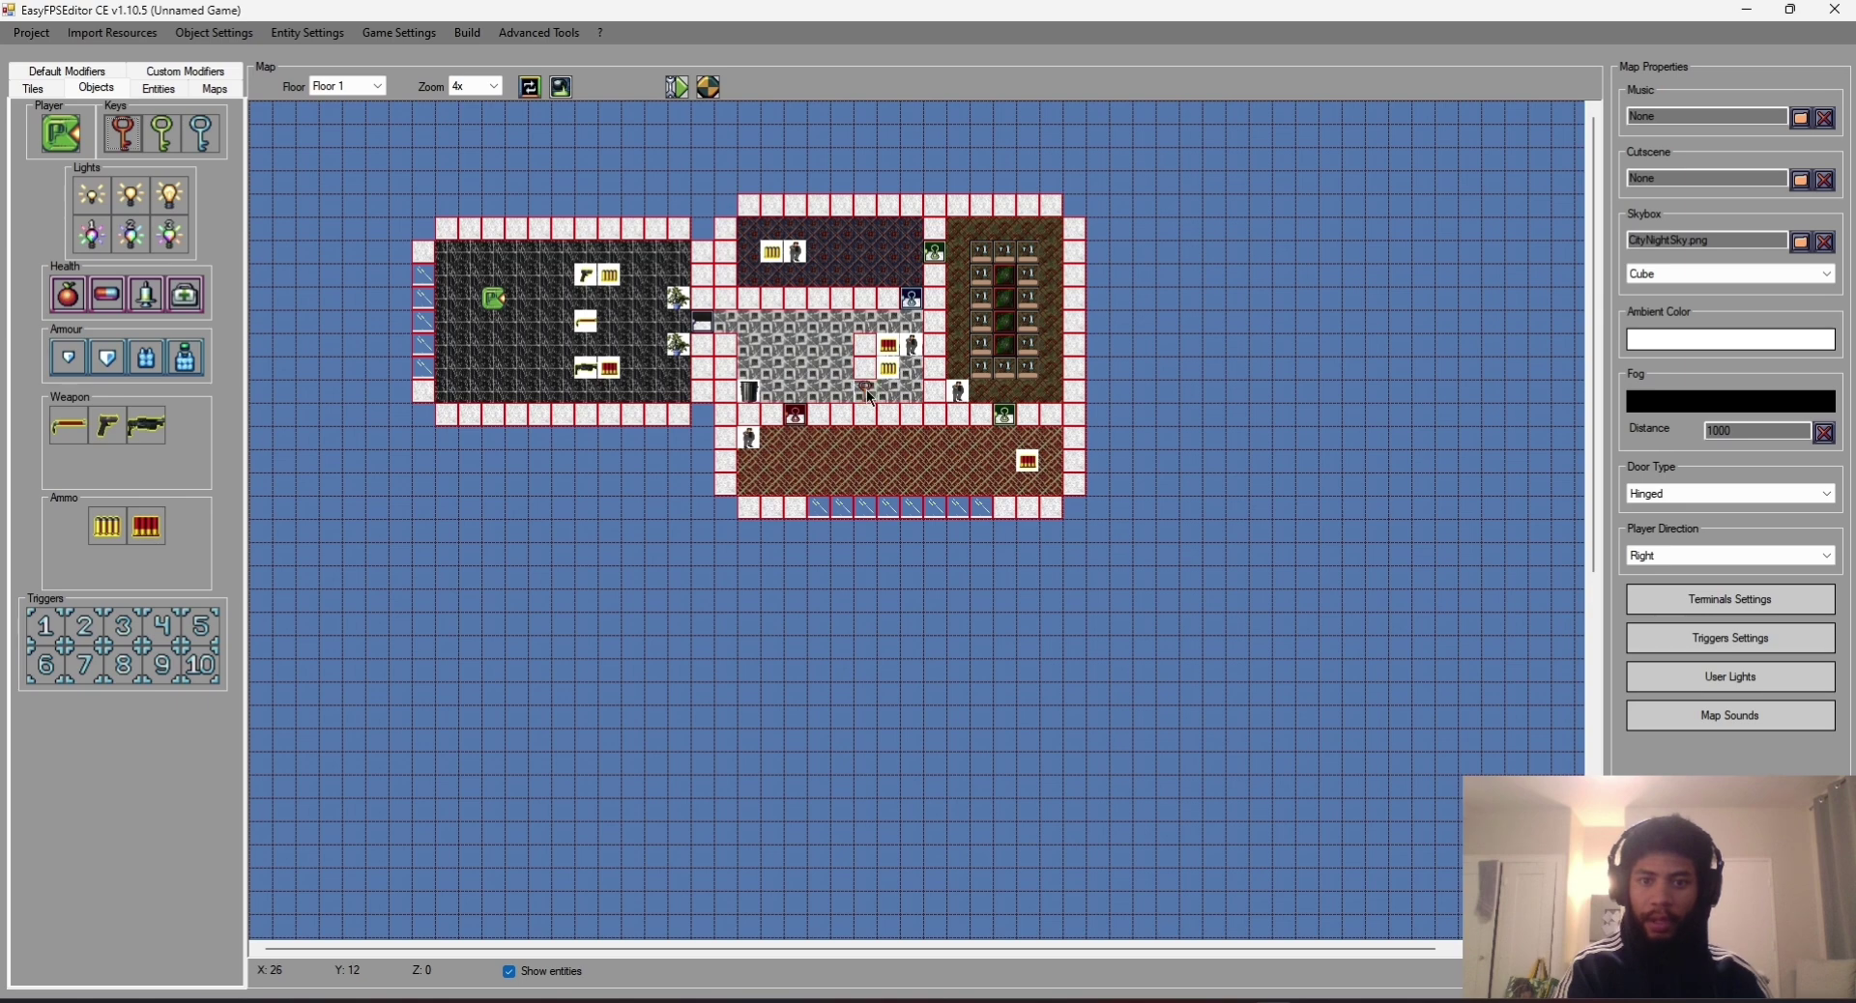
click(914, 374)
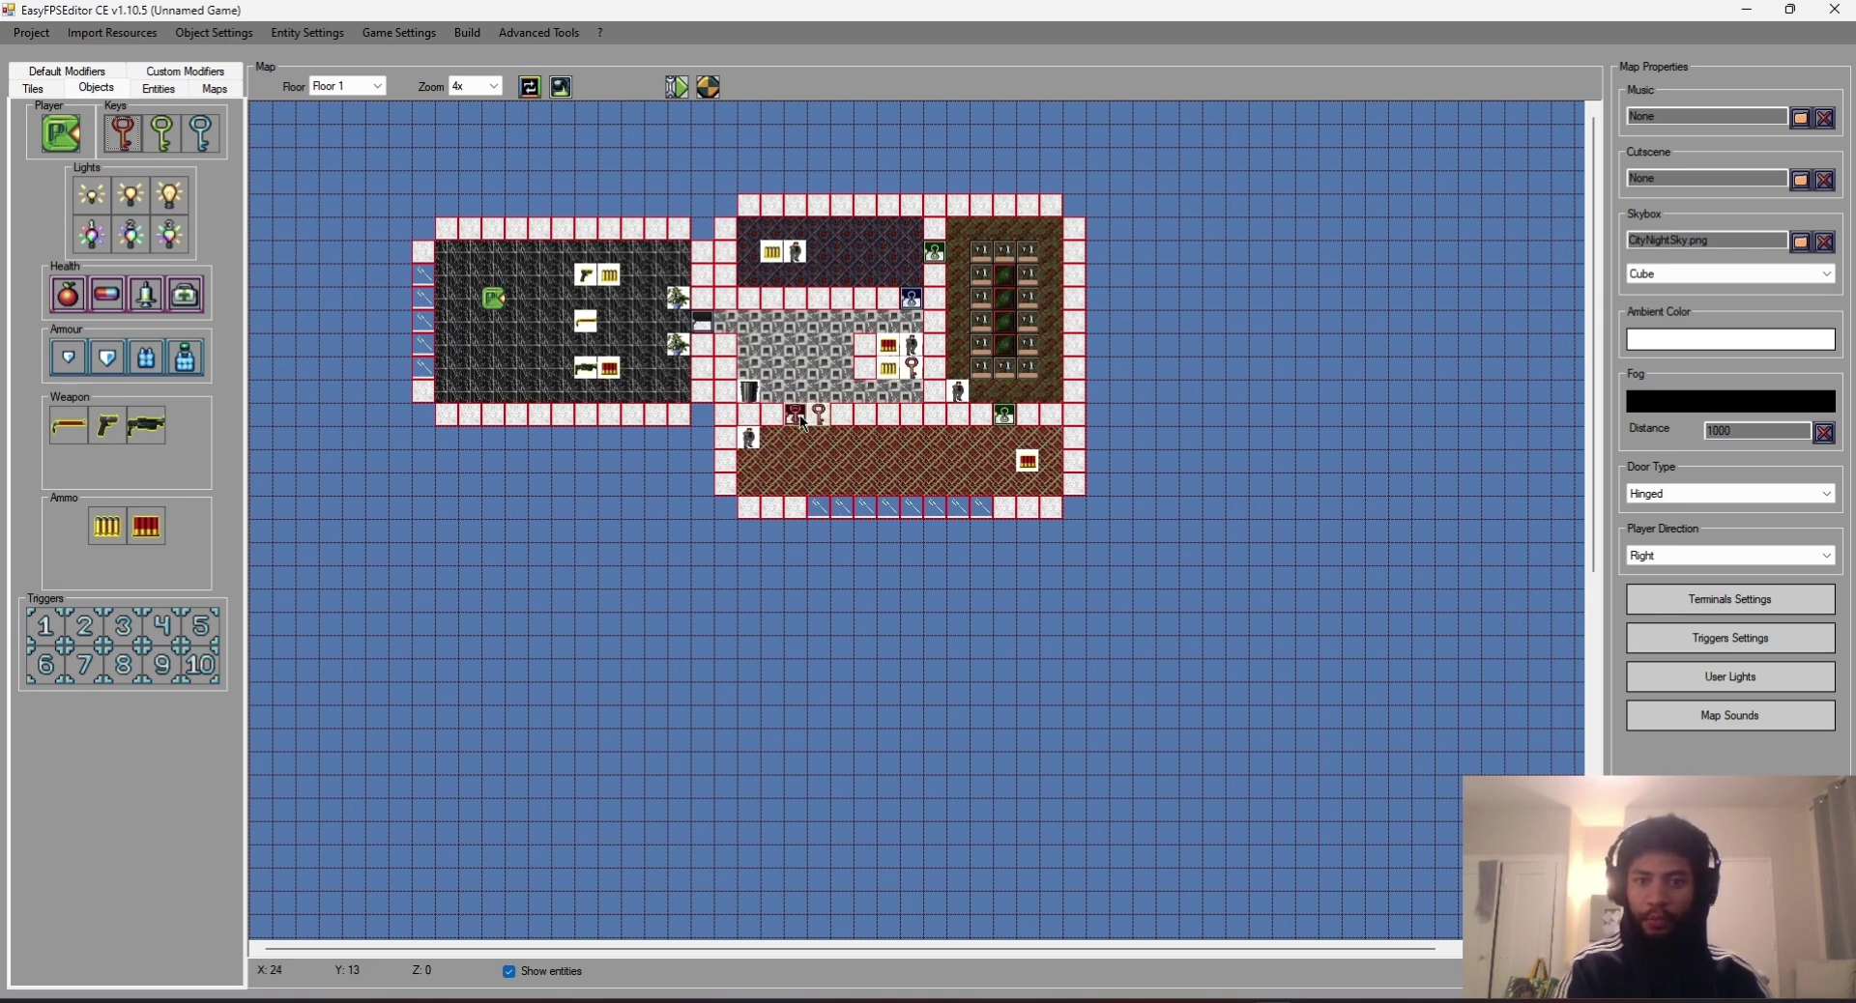
click(928, 373)
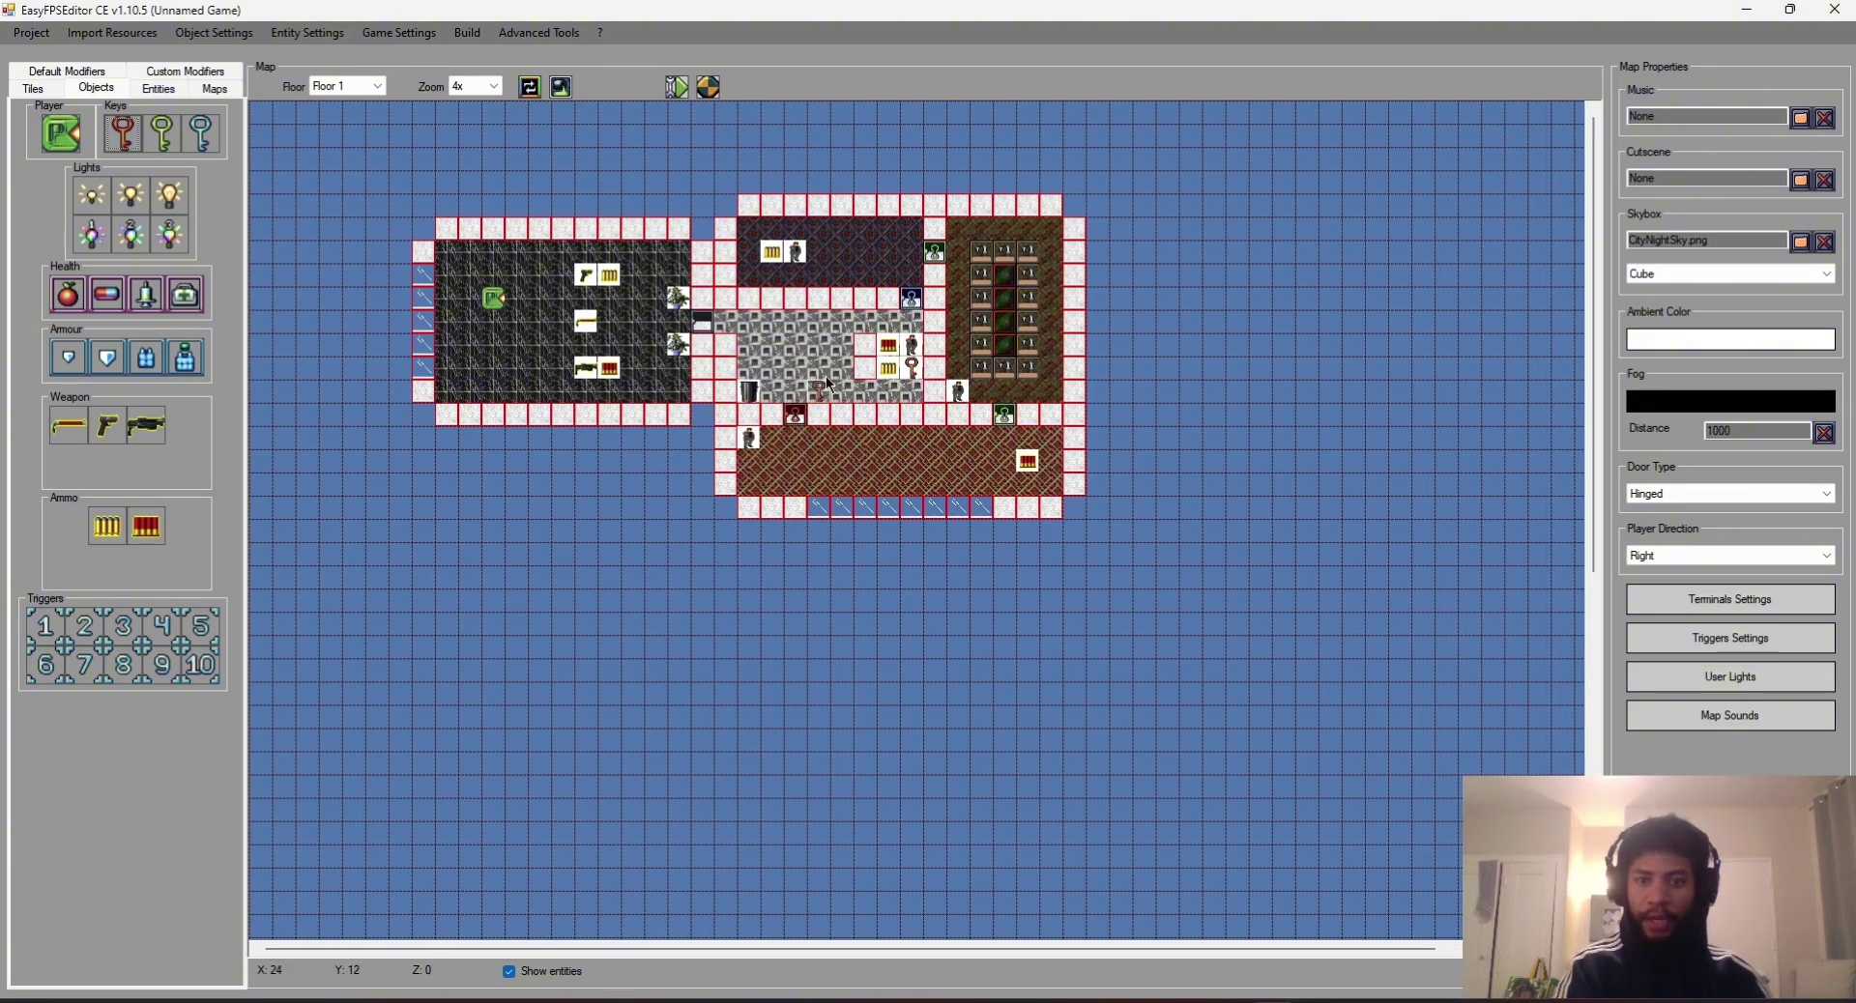
click(923, 321)
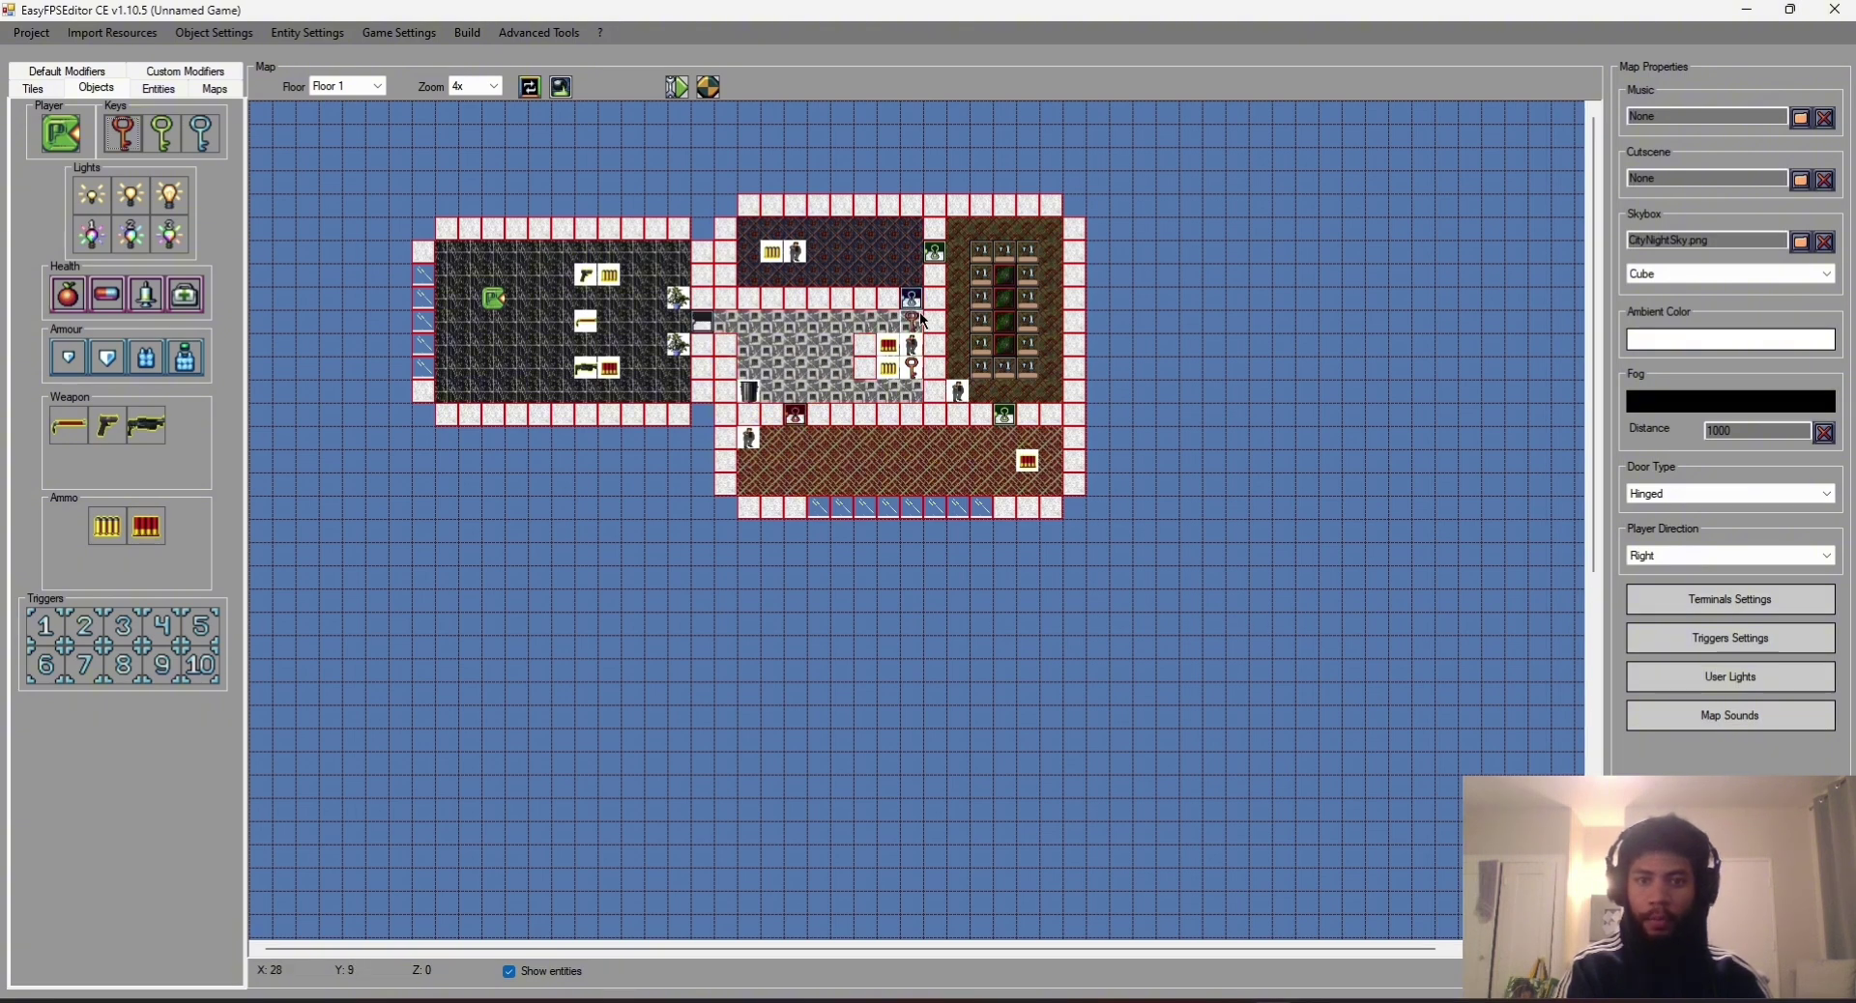
Step: Add a blue key beside the bottom room's ammo and two green keys near the top rooms
click(203, 132)
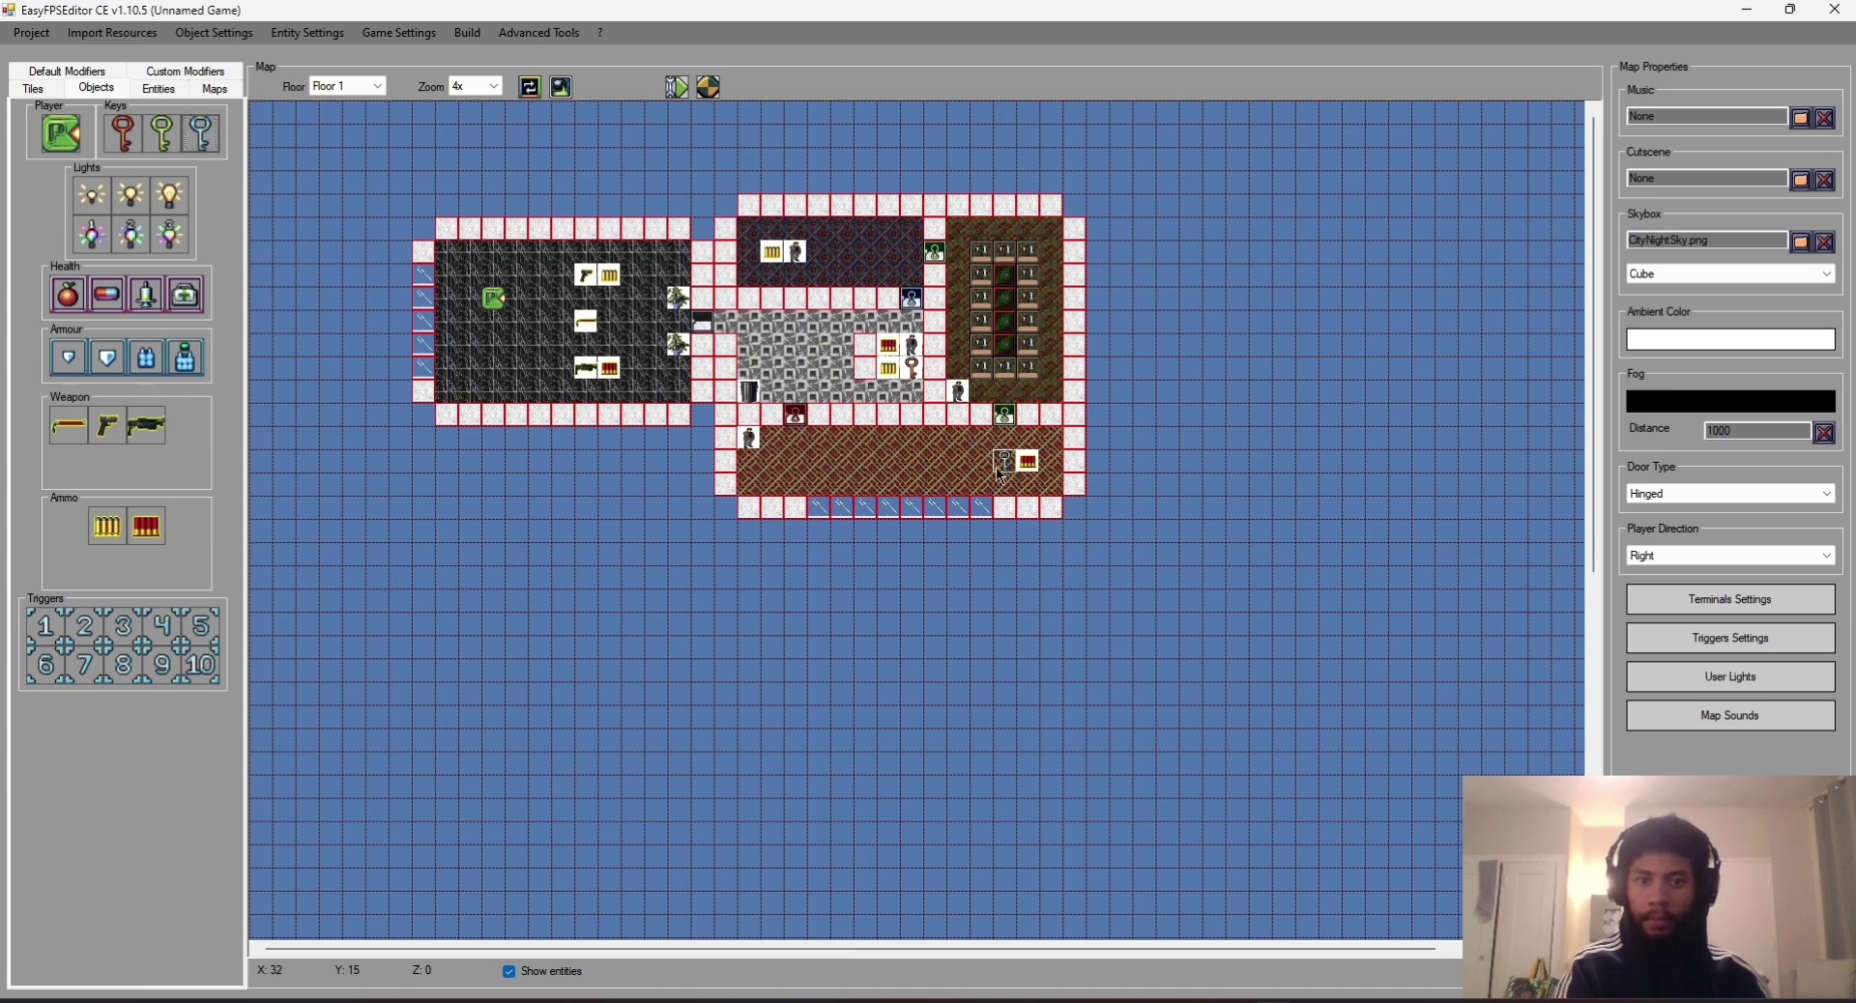
click(1005, 462)
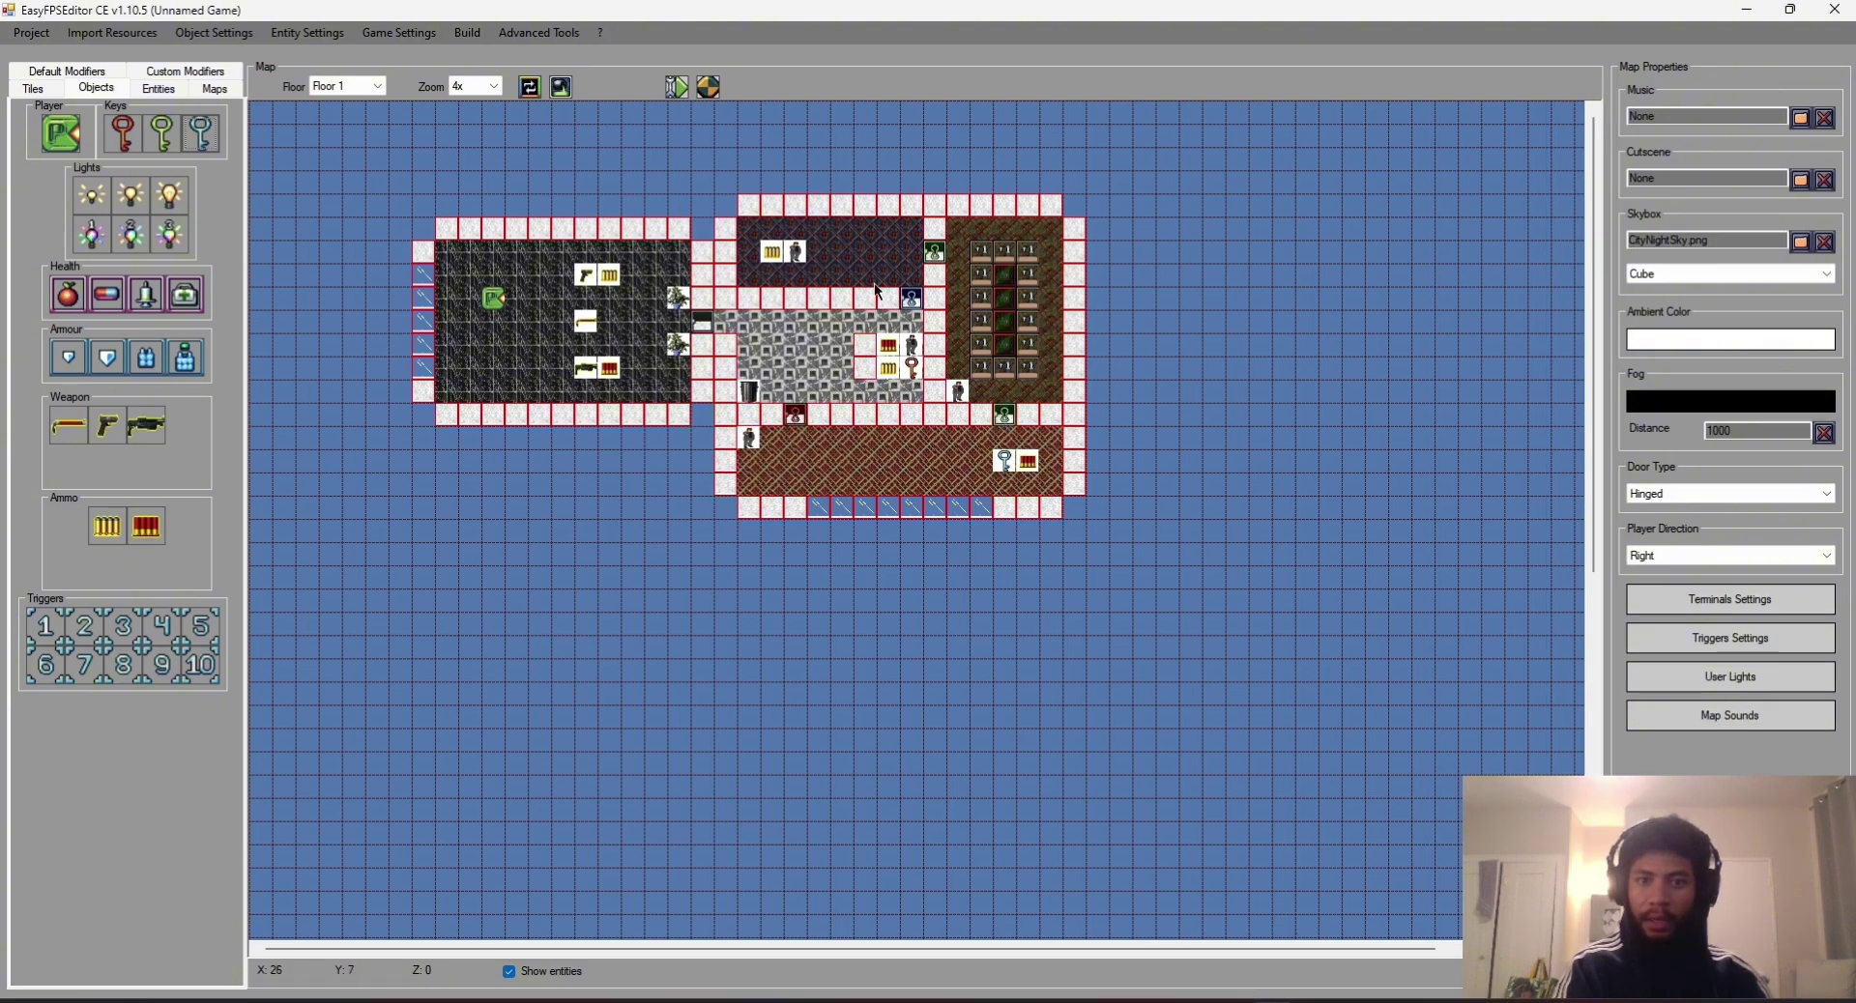
click(163, 133)
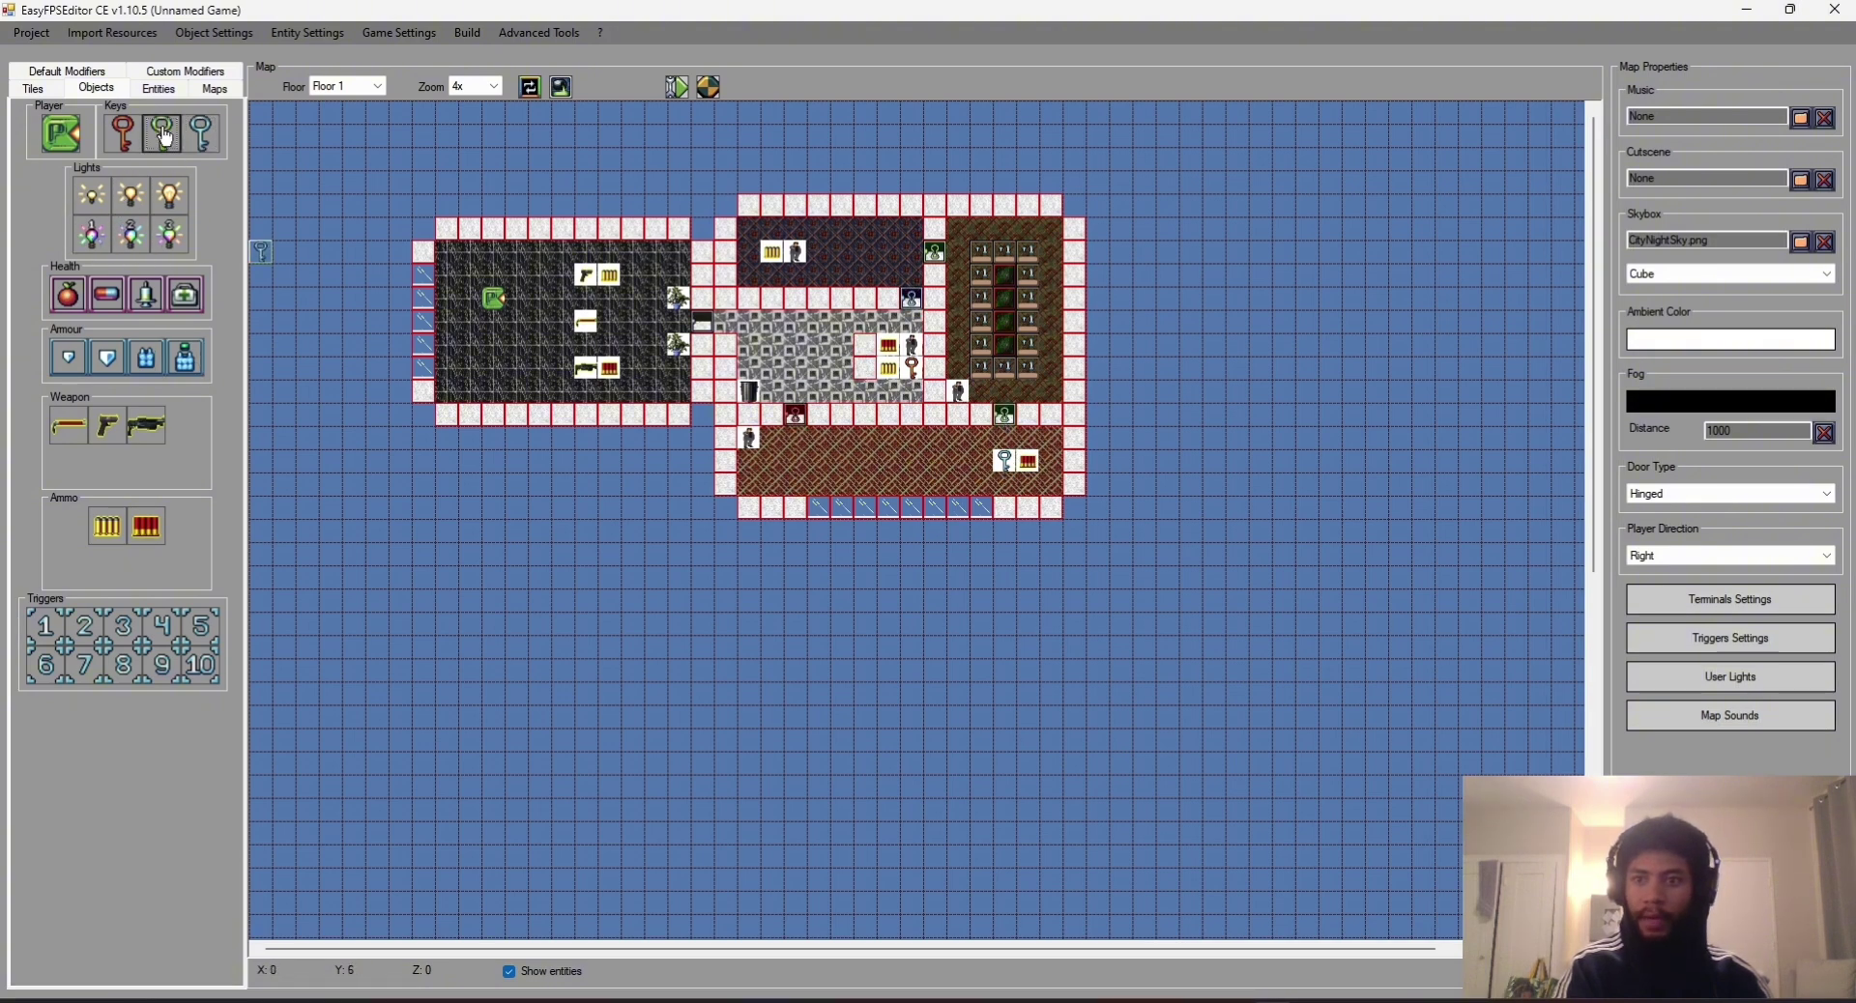
click(752, 261)
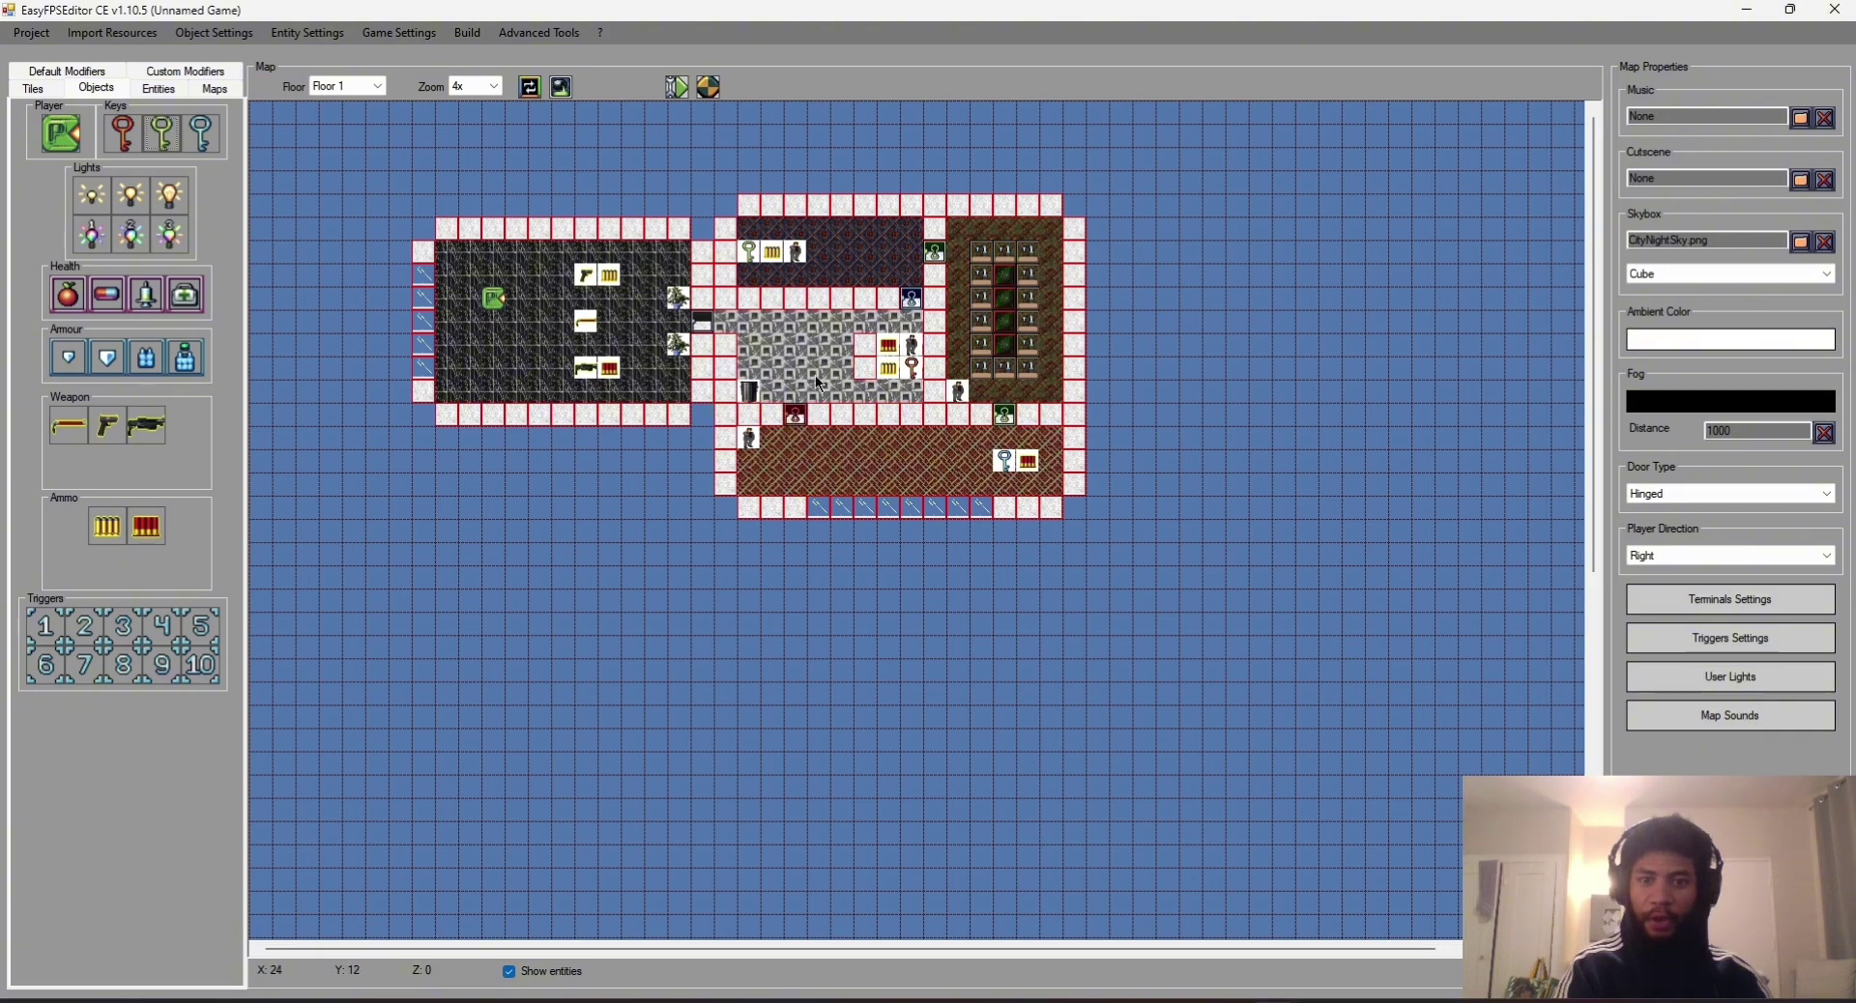
click(819, 189)
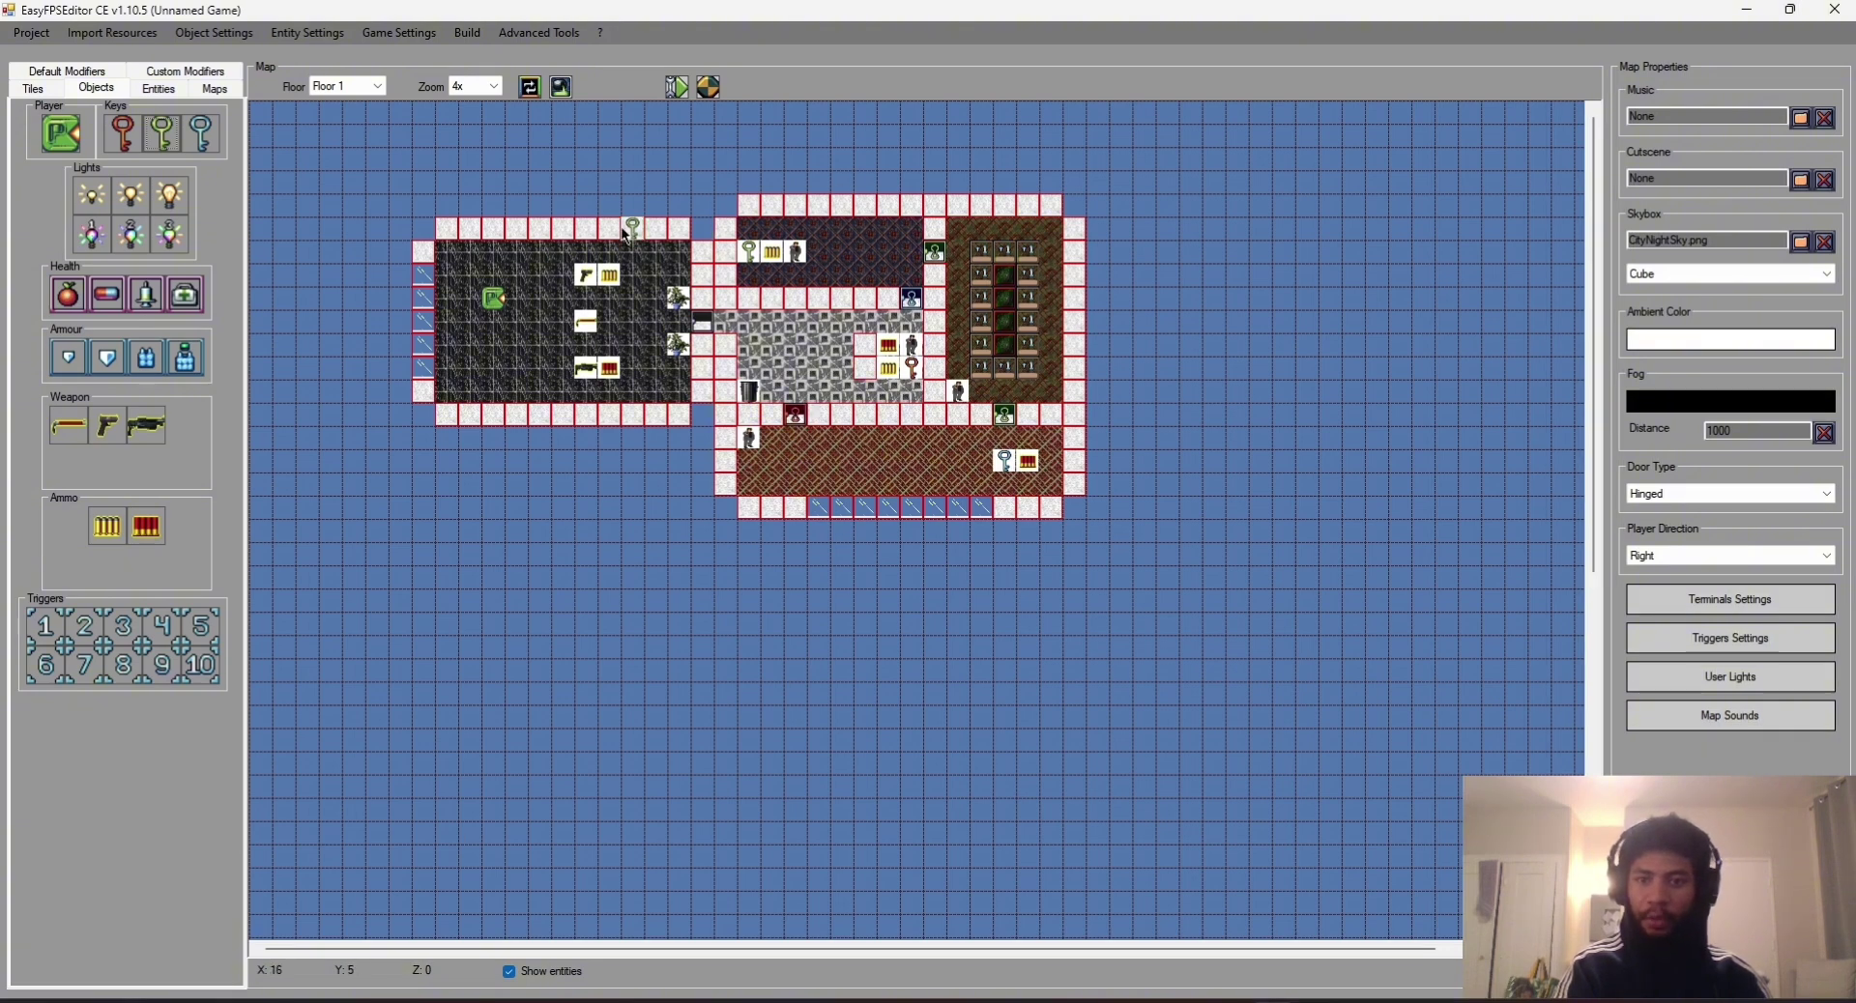
click(711, 89)
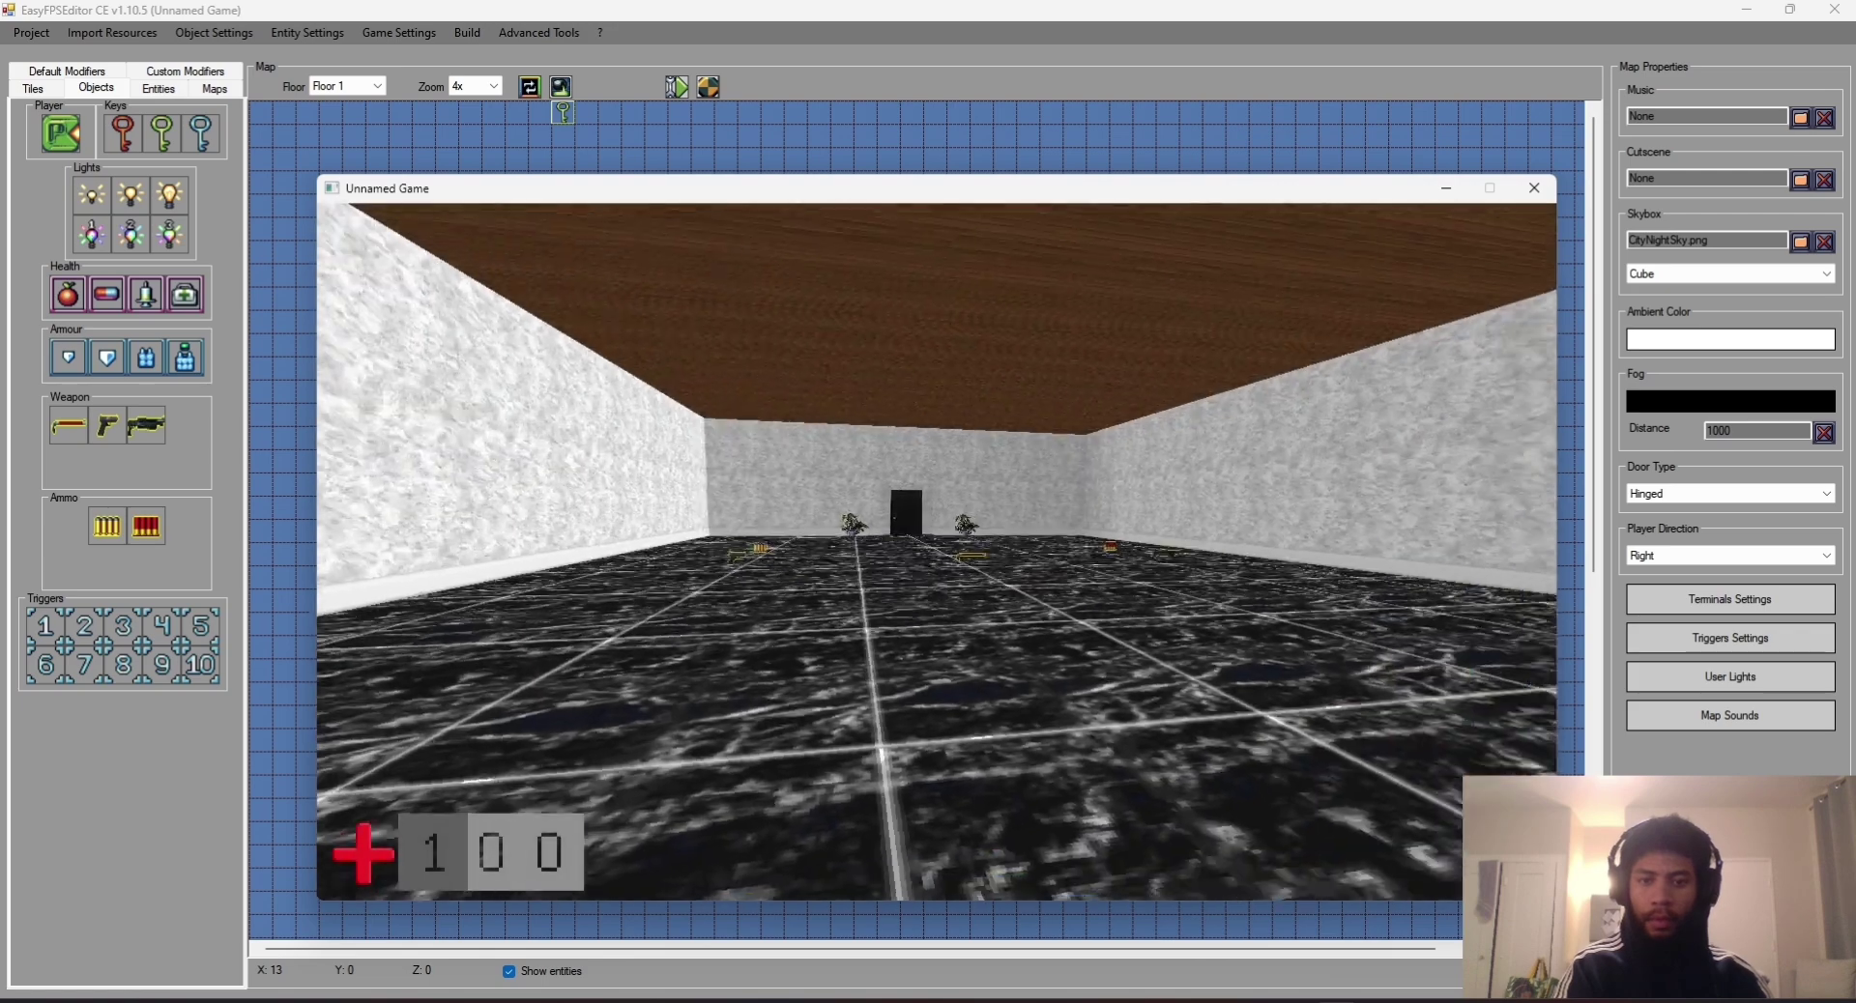
Step: Collect the crowbar, shotgun, ammo and pistol, then pass through the black door
key(w)
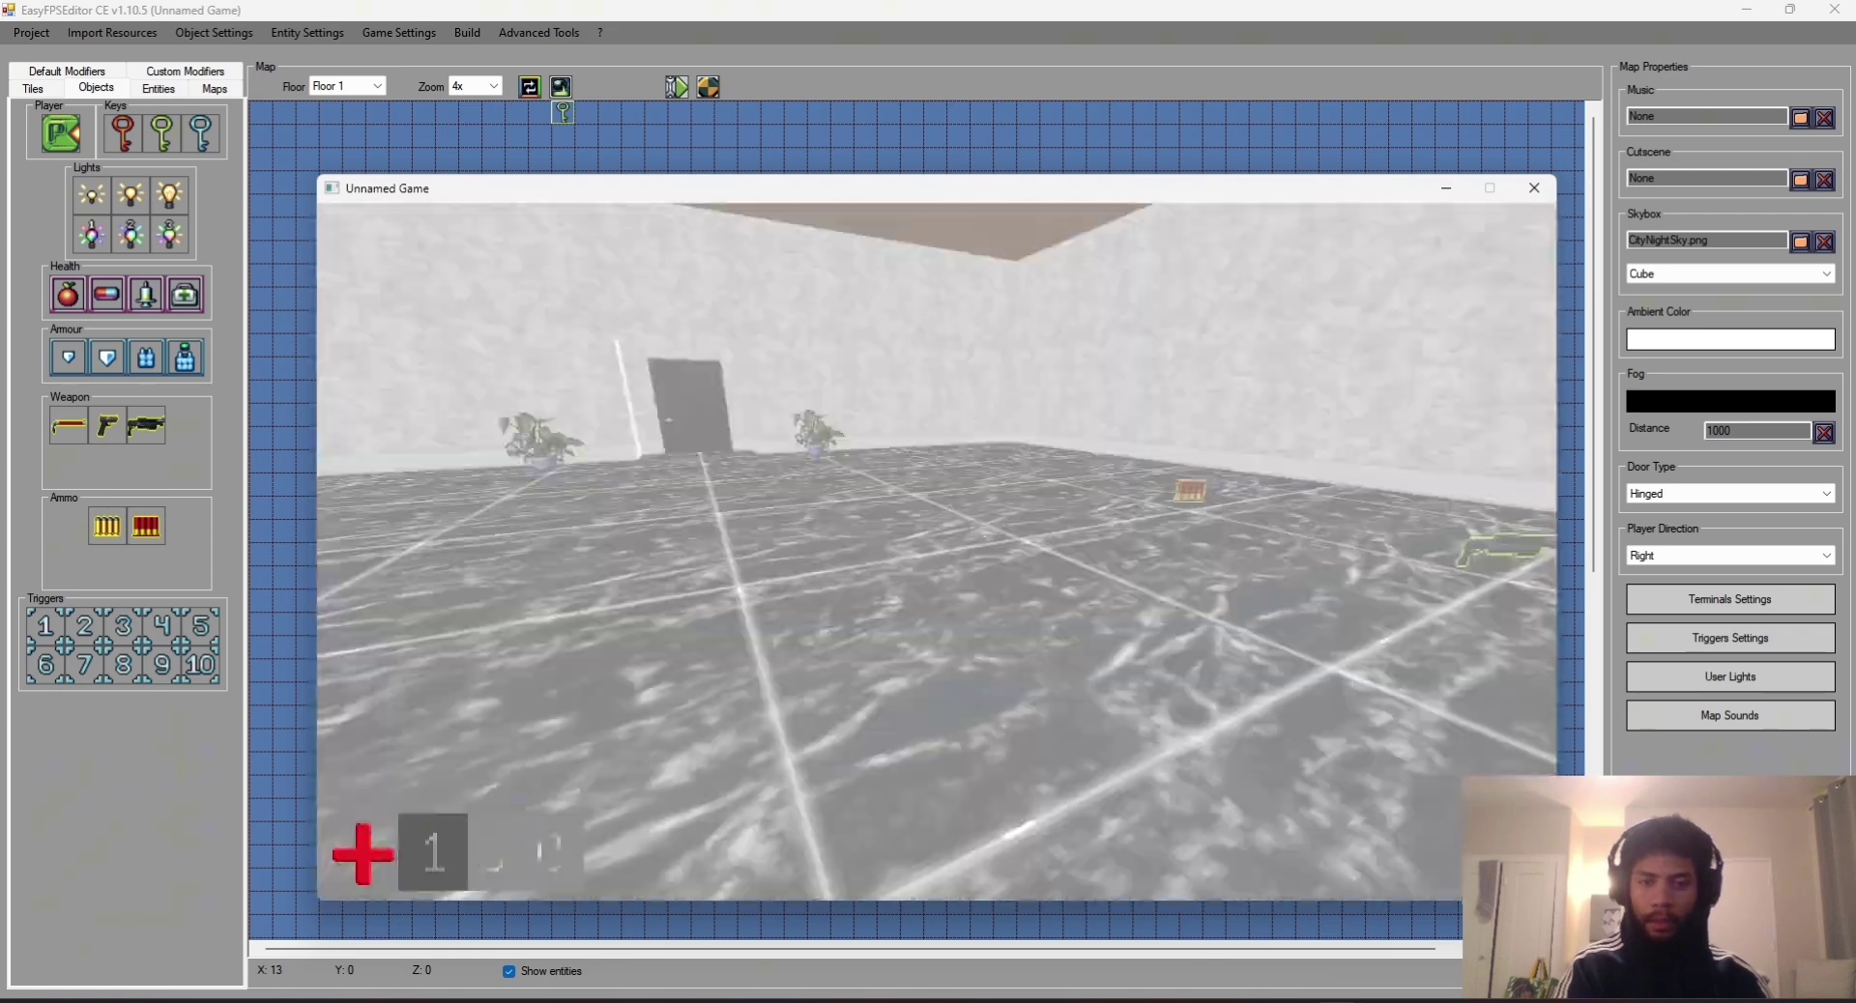
key(w)
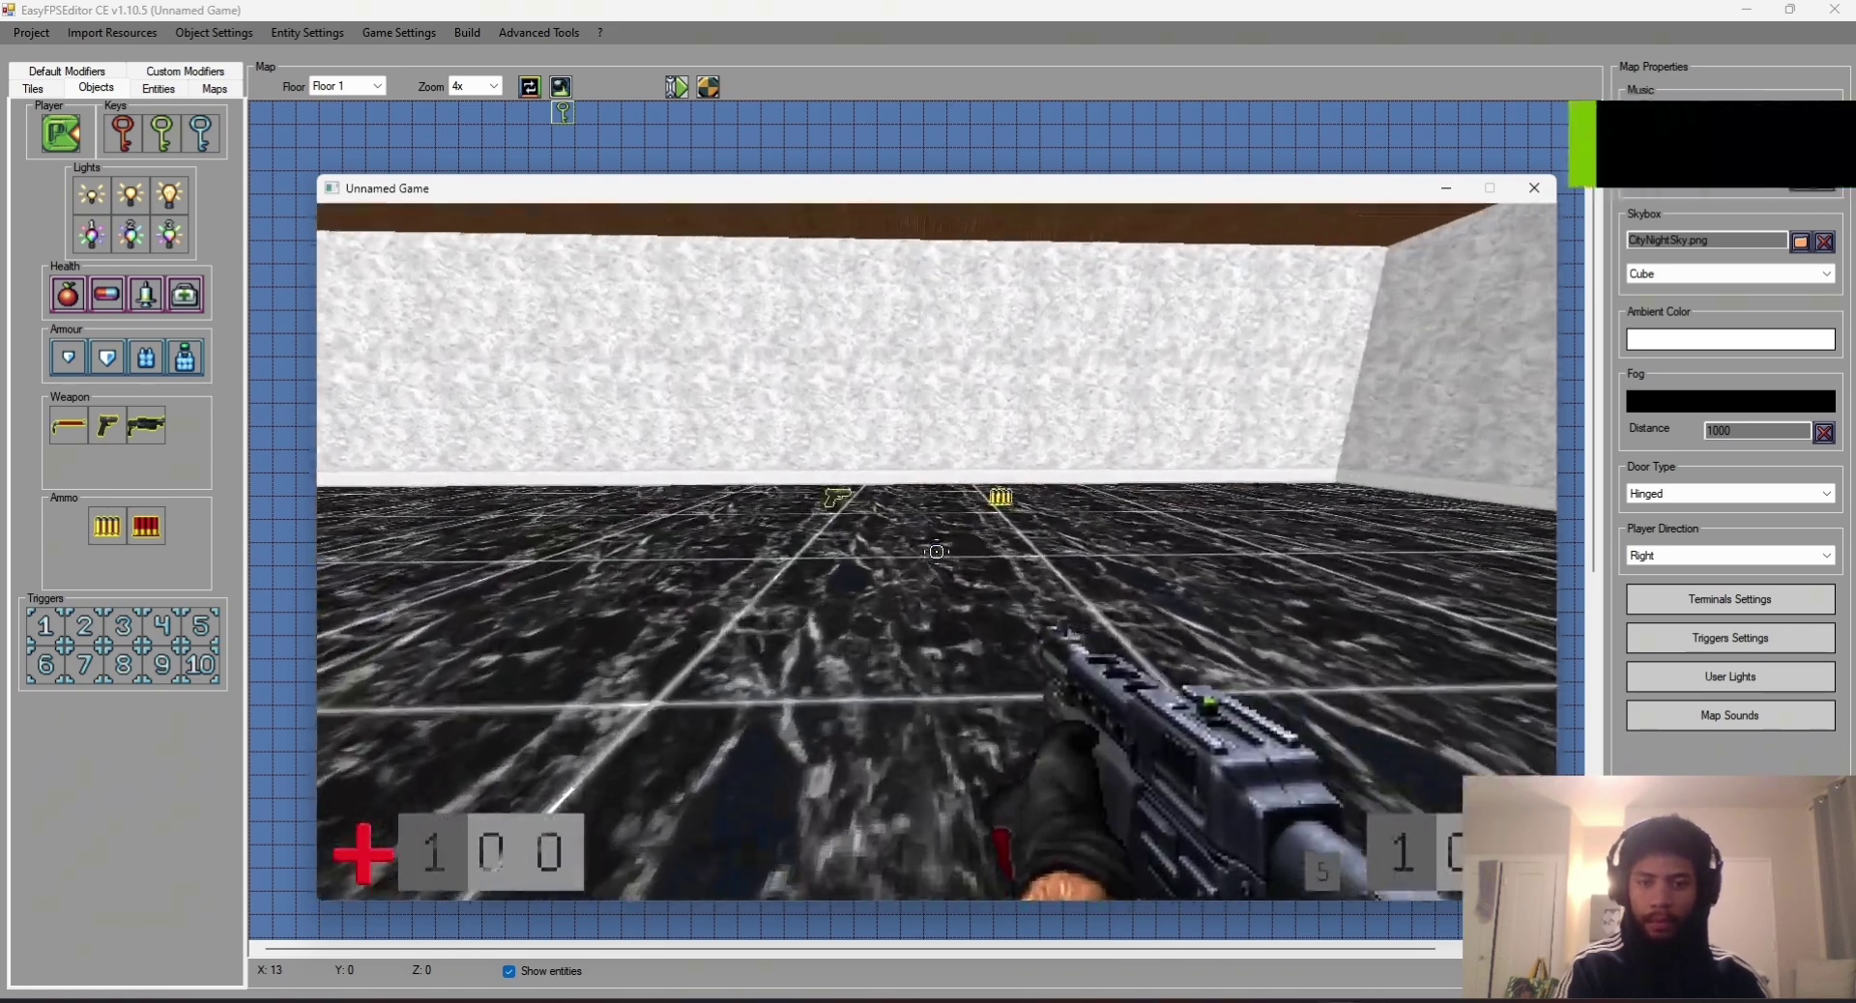
key(w)
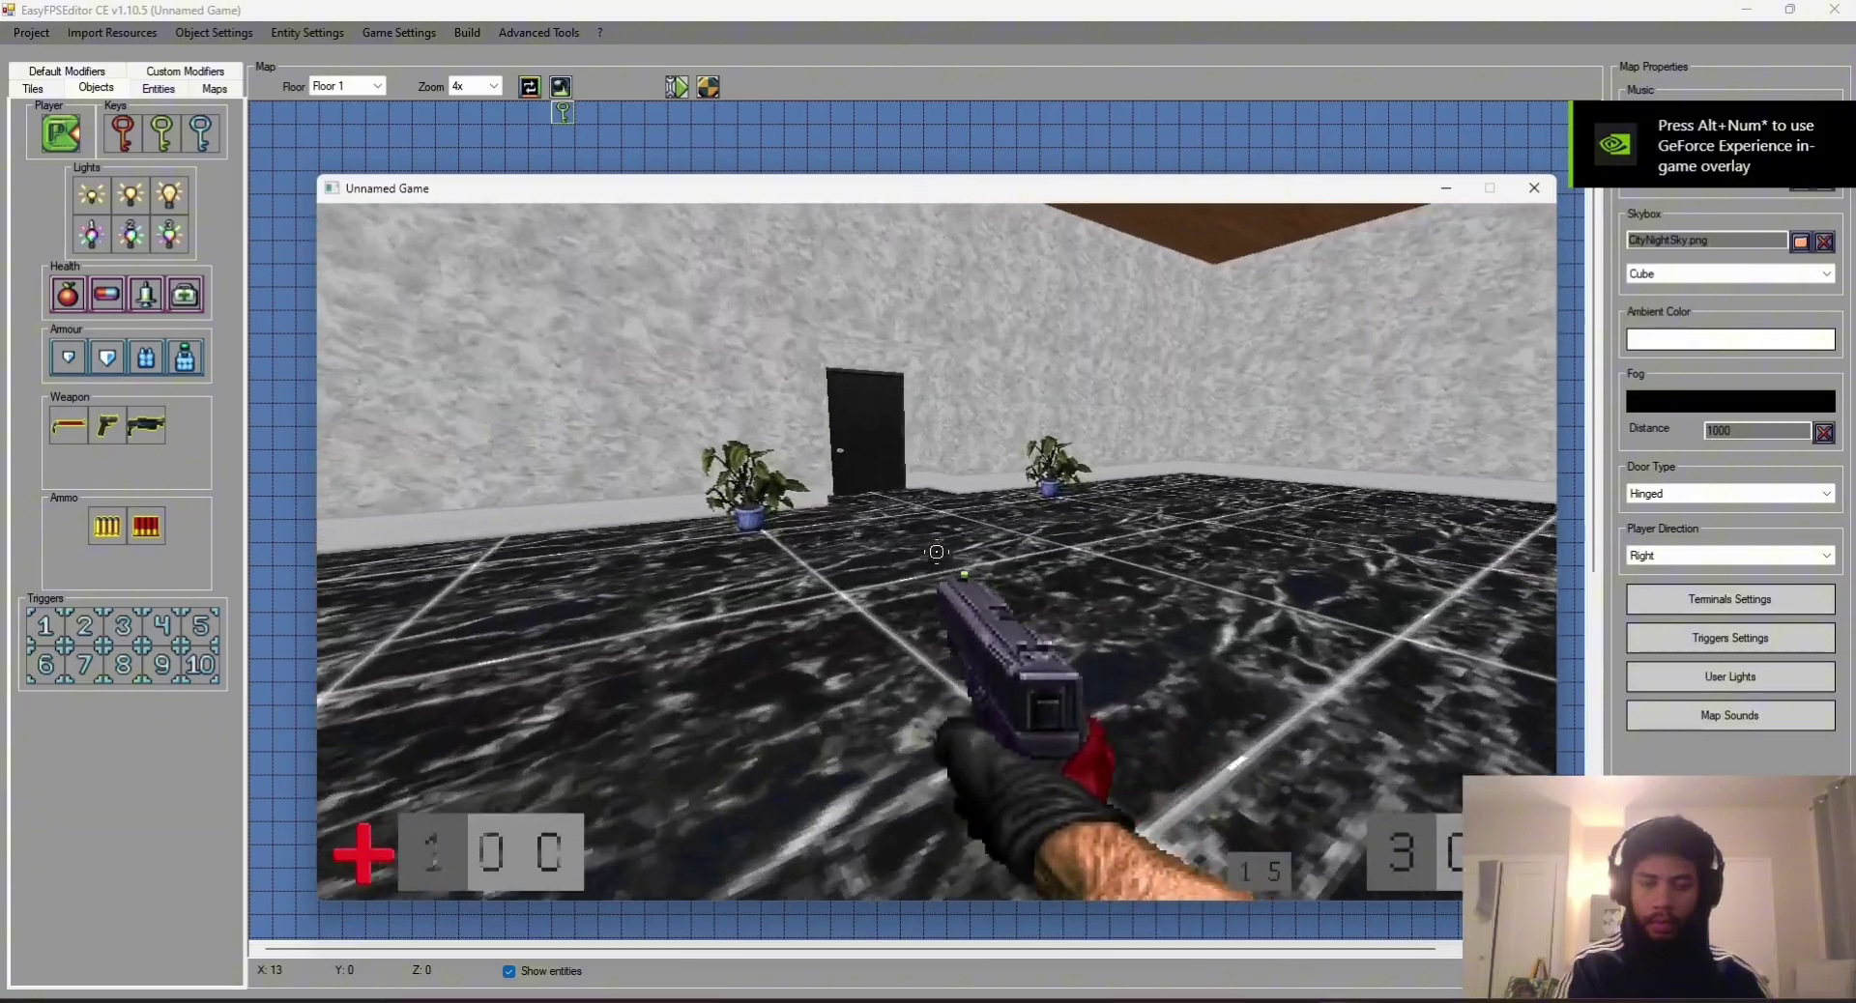
key(w)
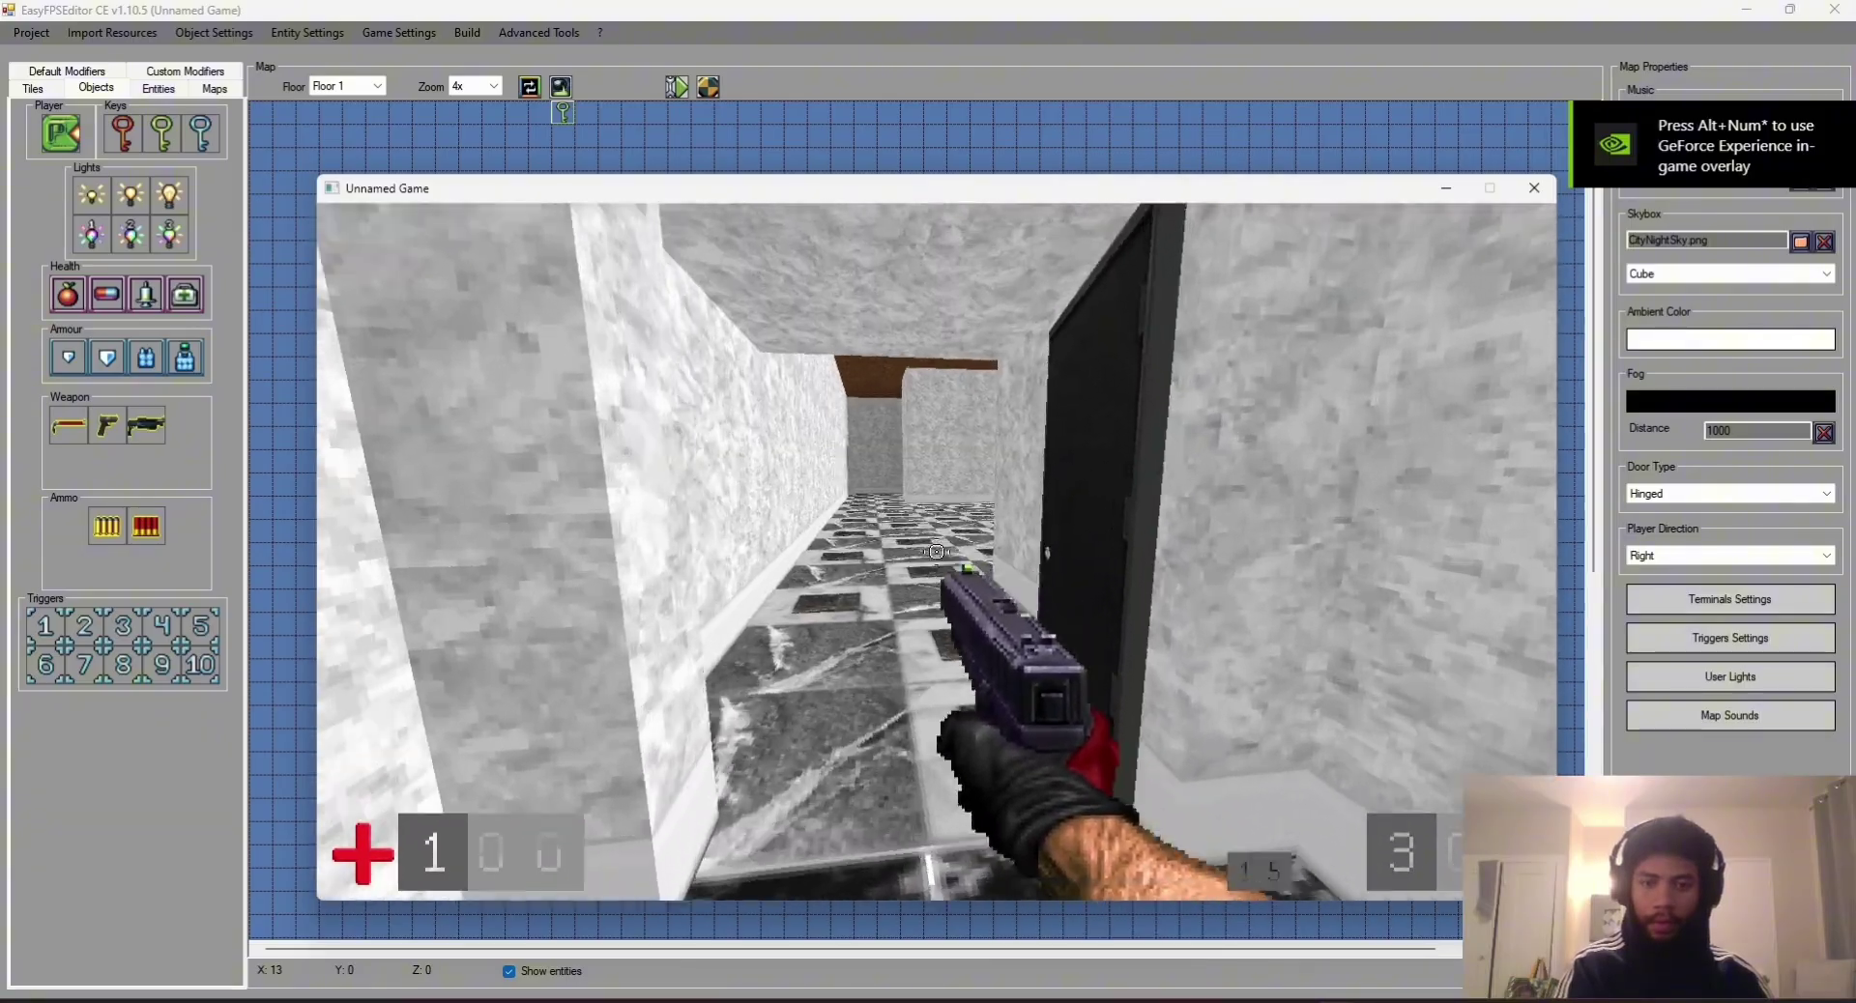
key(w)
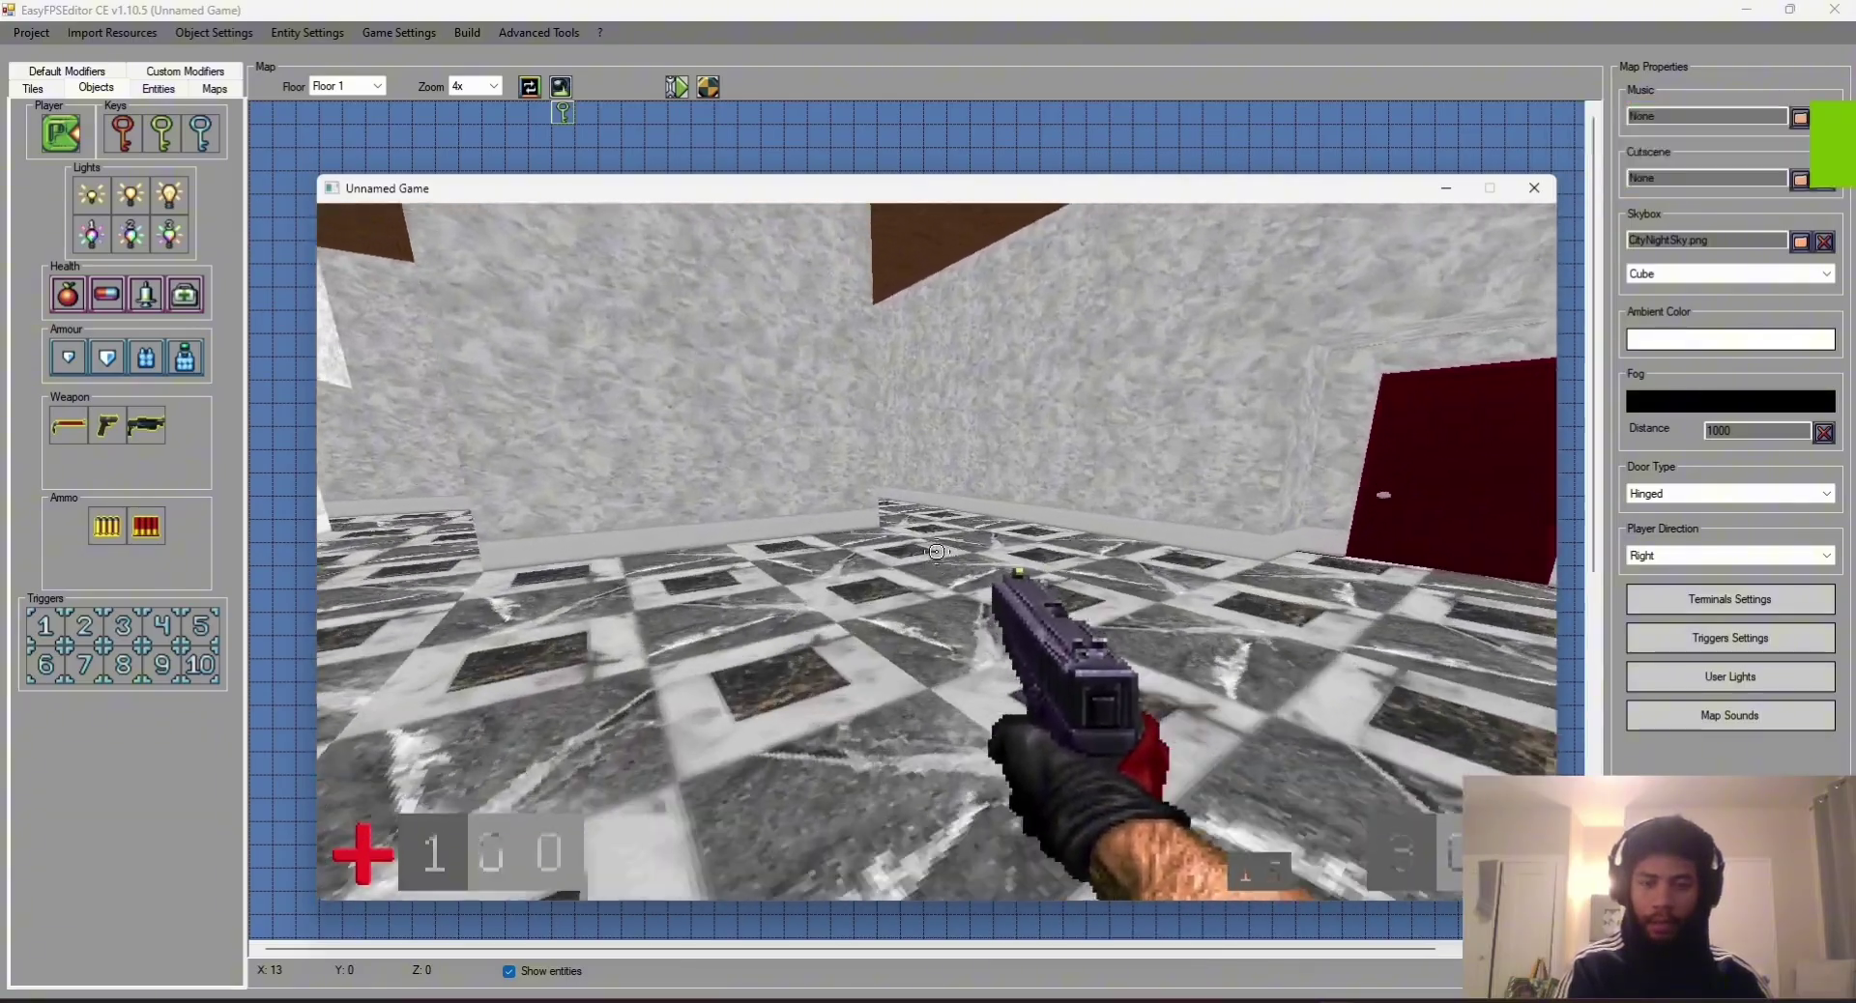
key(w)
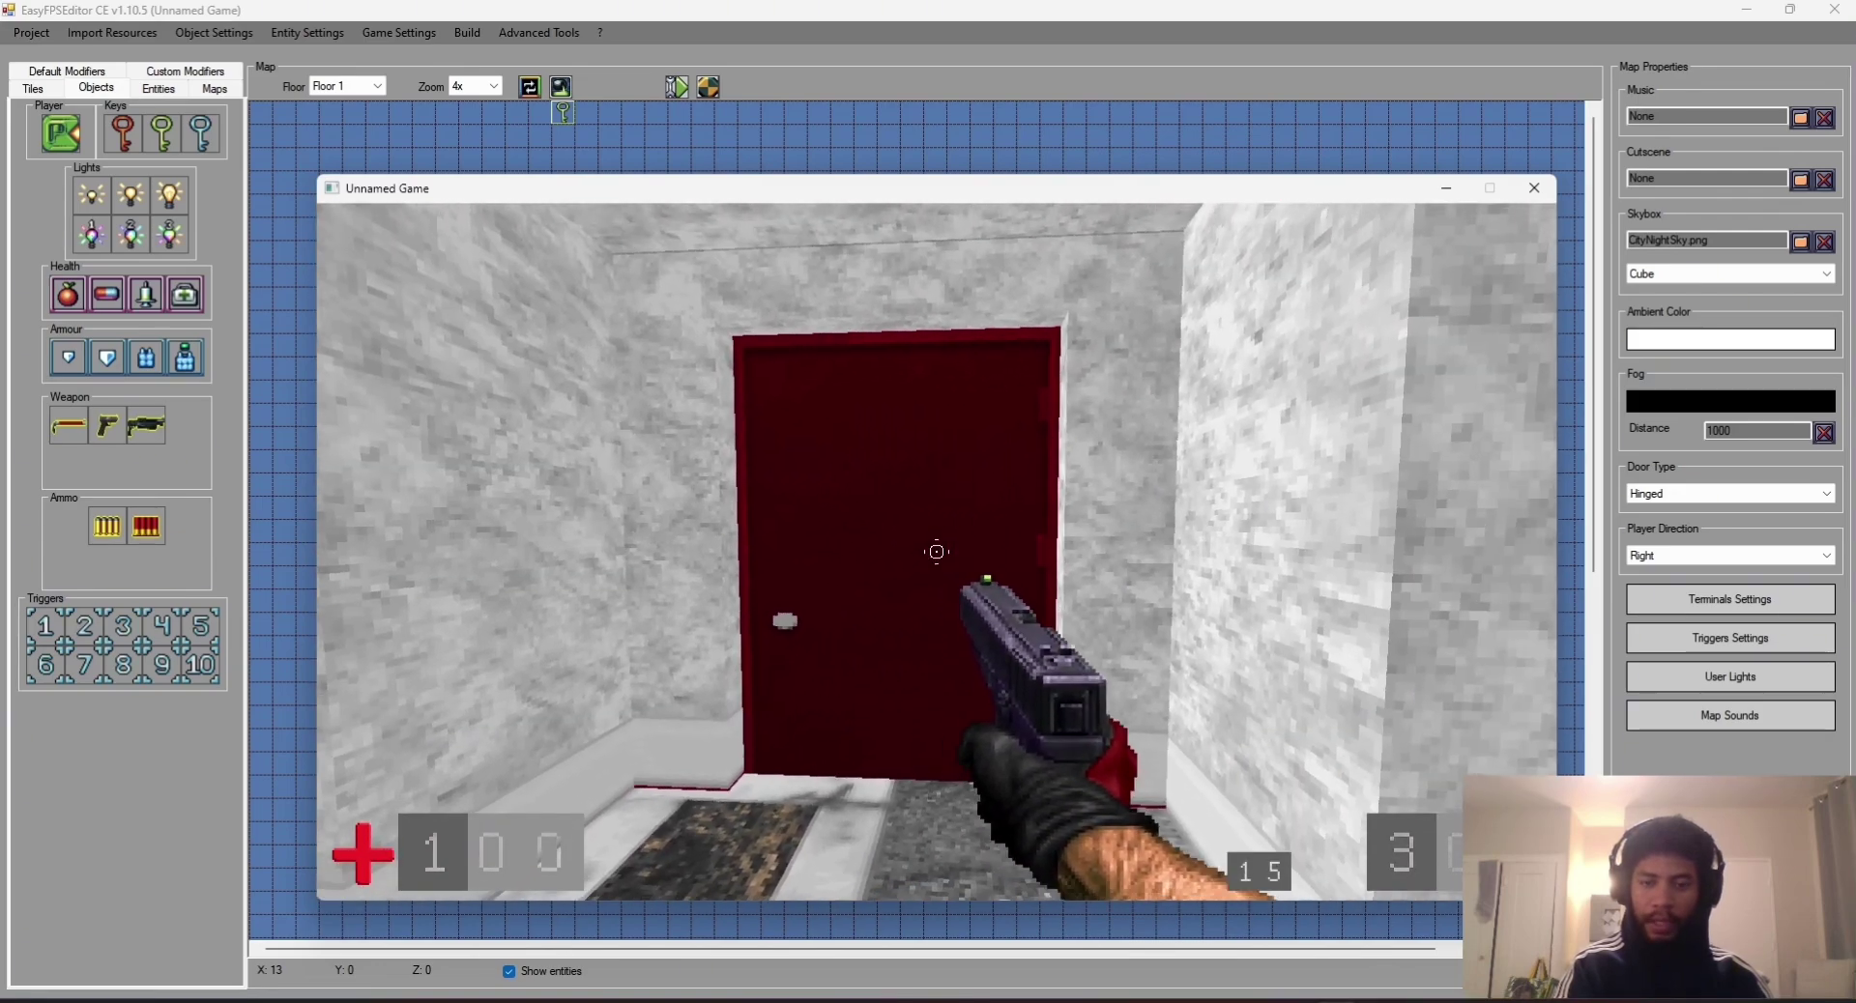
Step: Pick up the red key in the corridor and use it to open the red door
key(w)
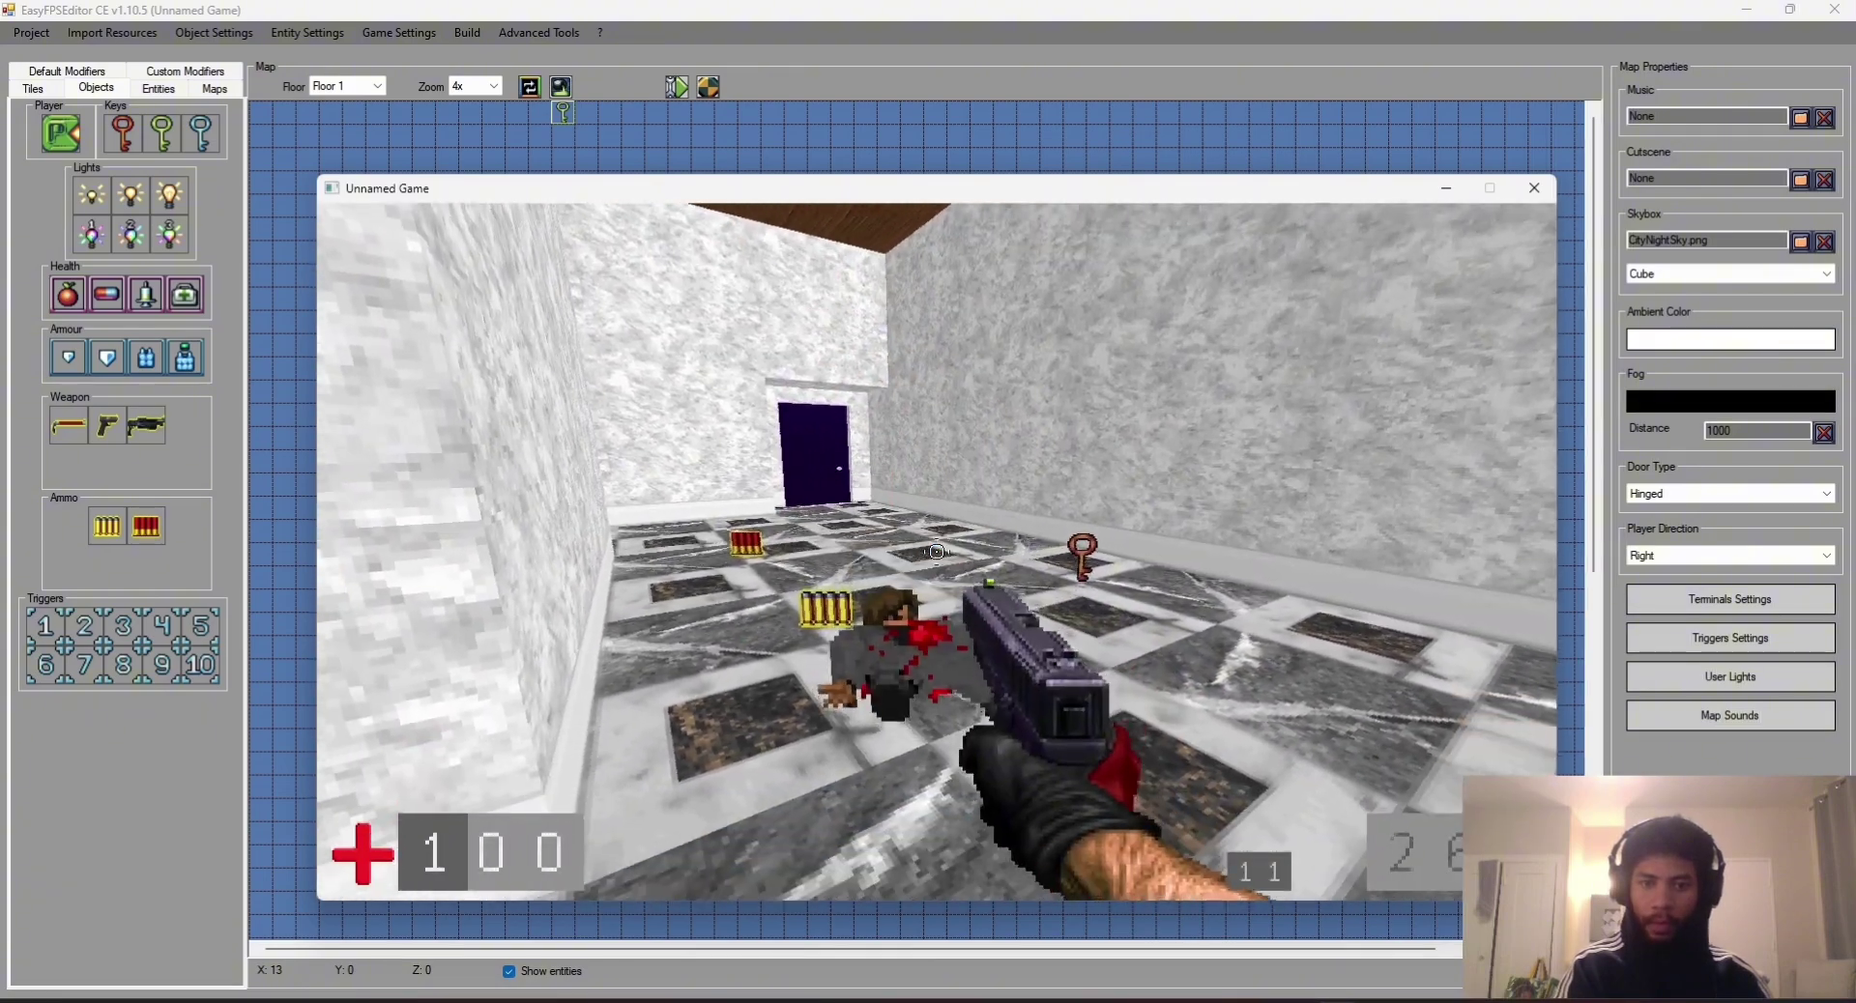
key(w)
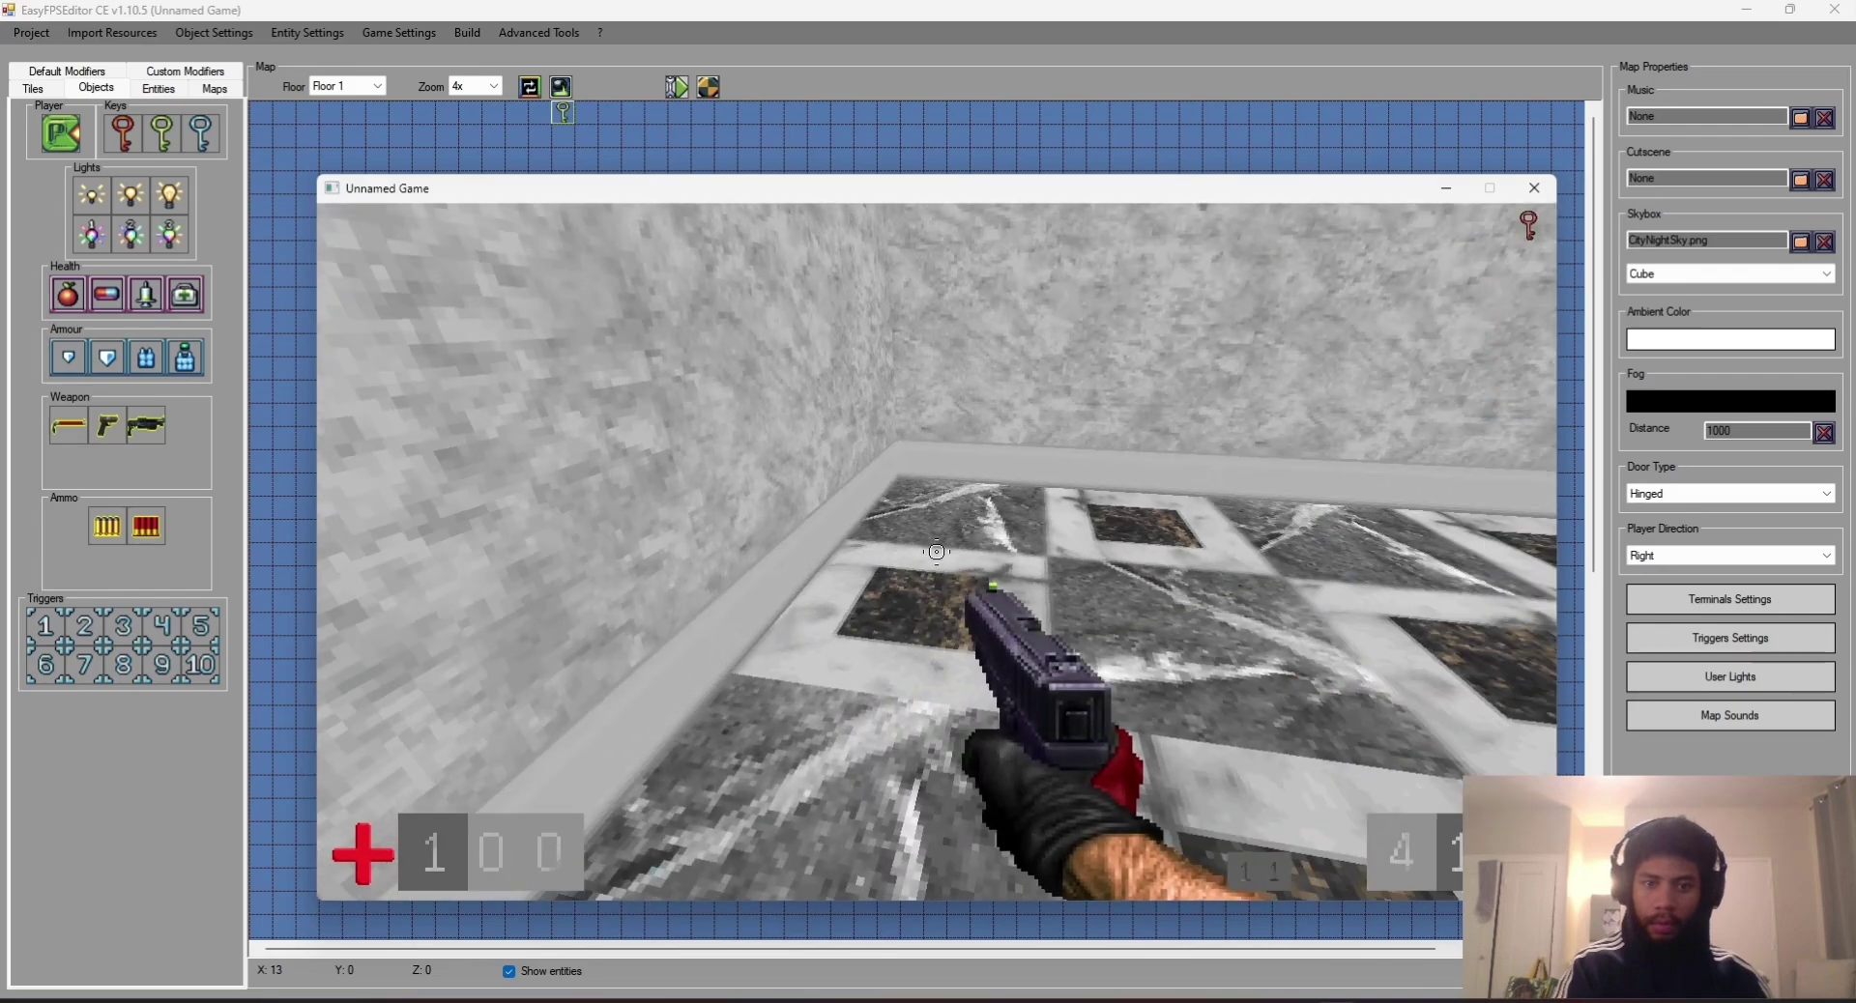
key(w)
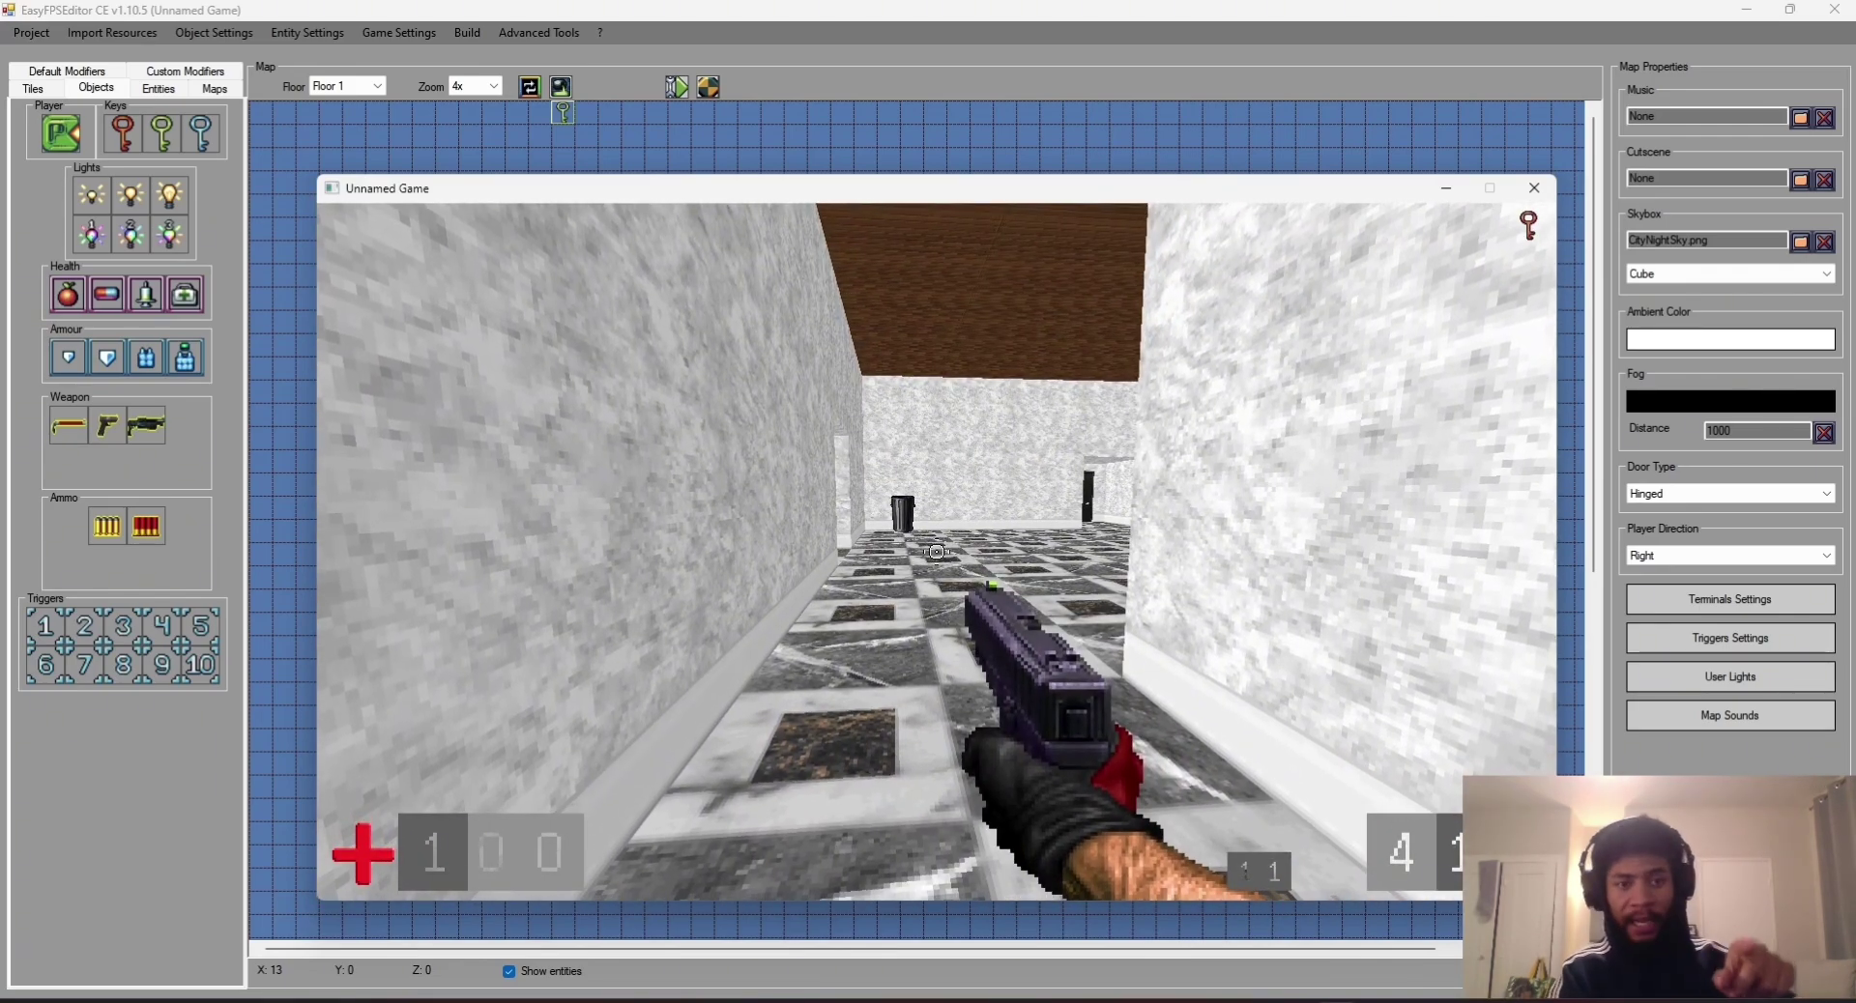
key(w)
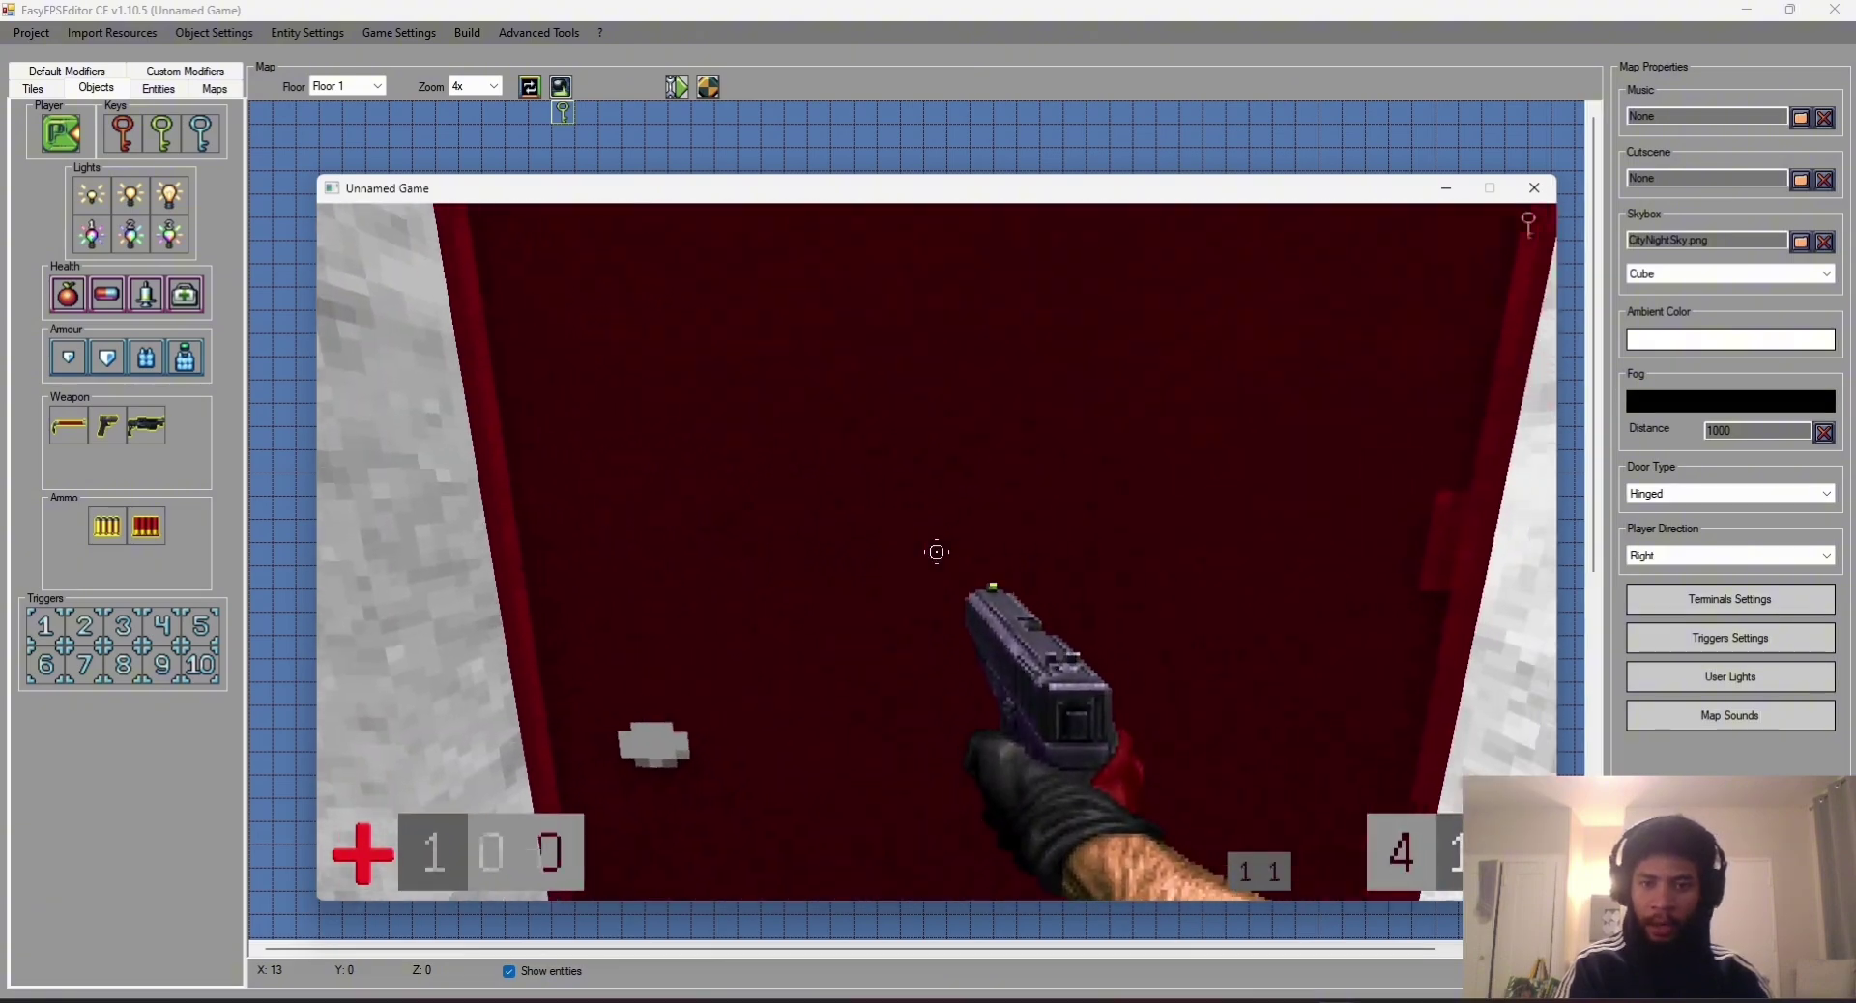
key(e)
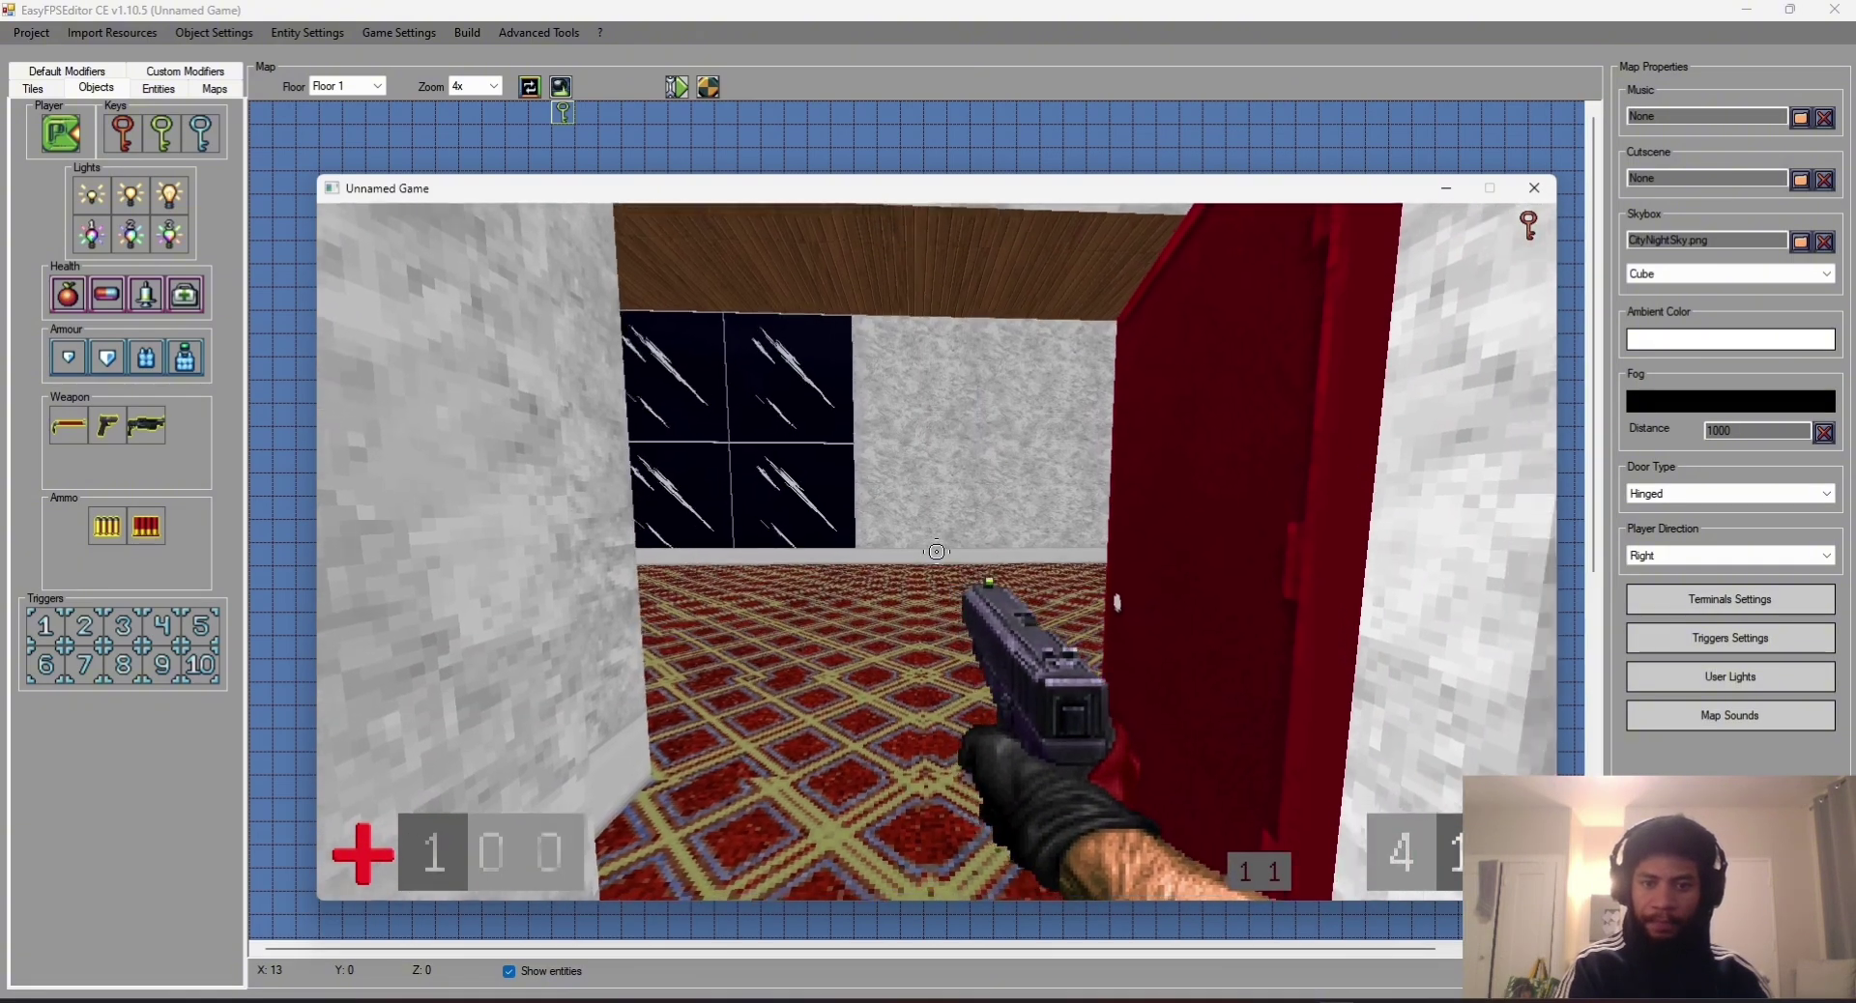
key(w)
key(Right)
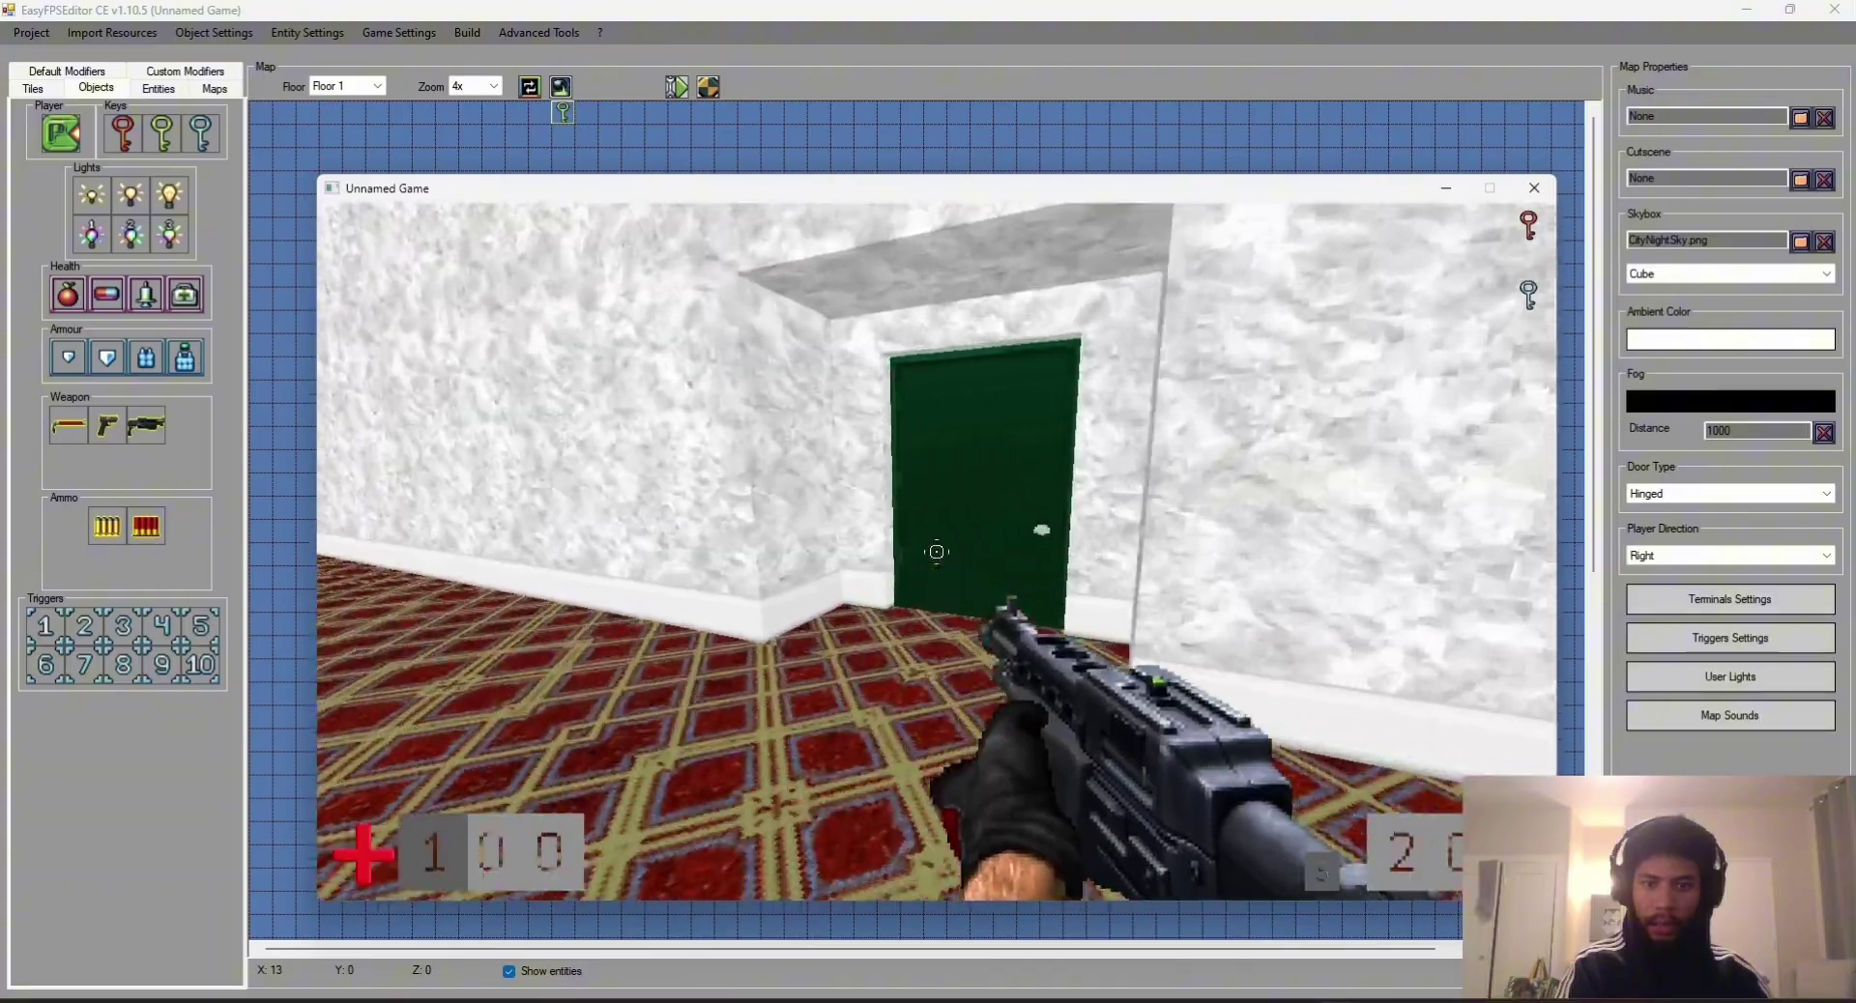
Step: Walk through to the next room, collect the ammo and green key, and open the green door
key(Up)
key(w)
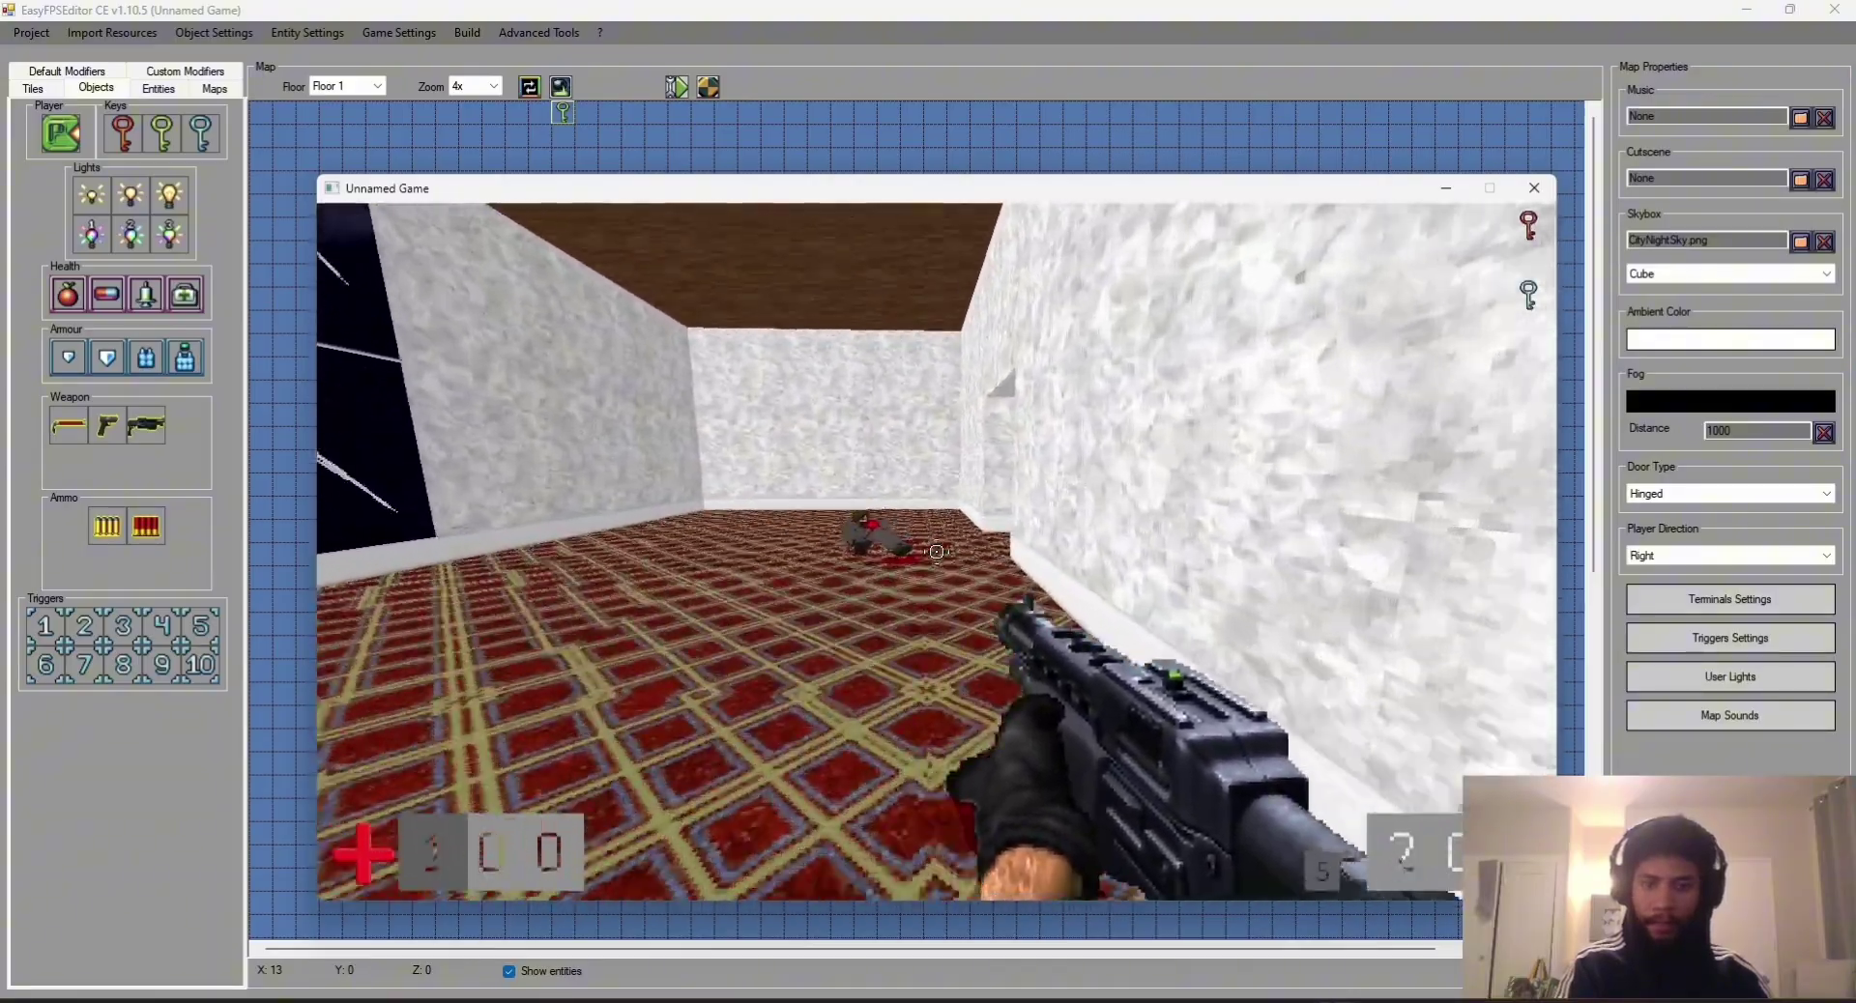
key(Up)
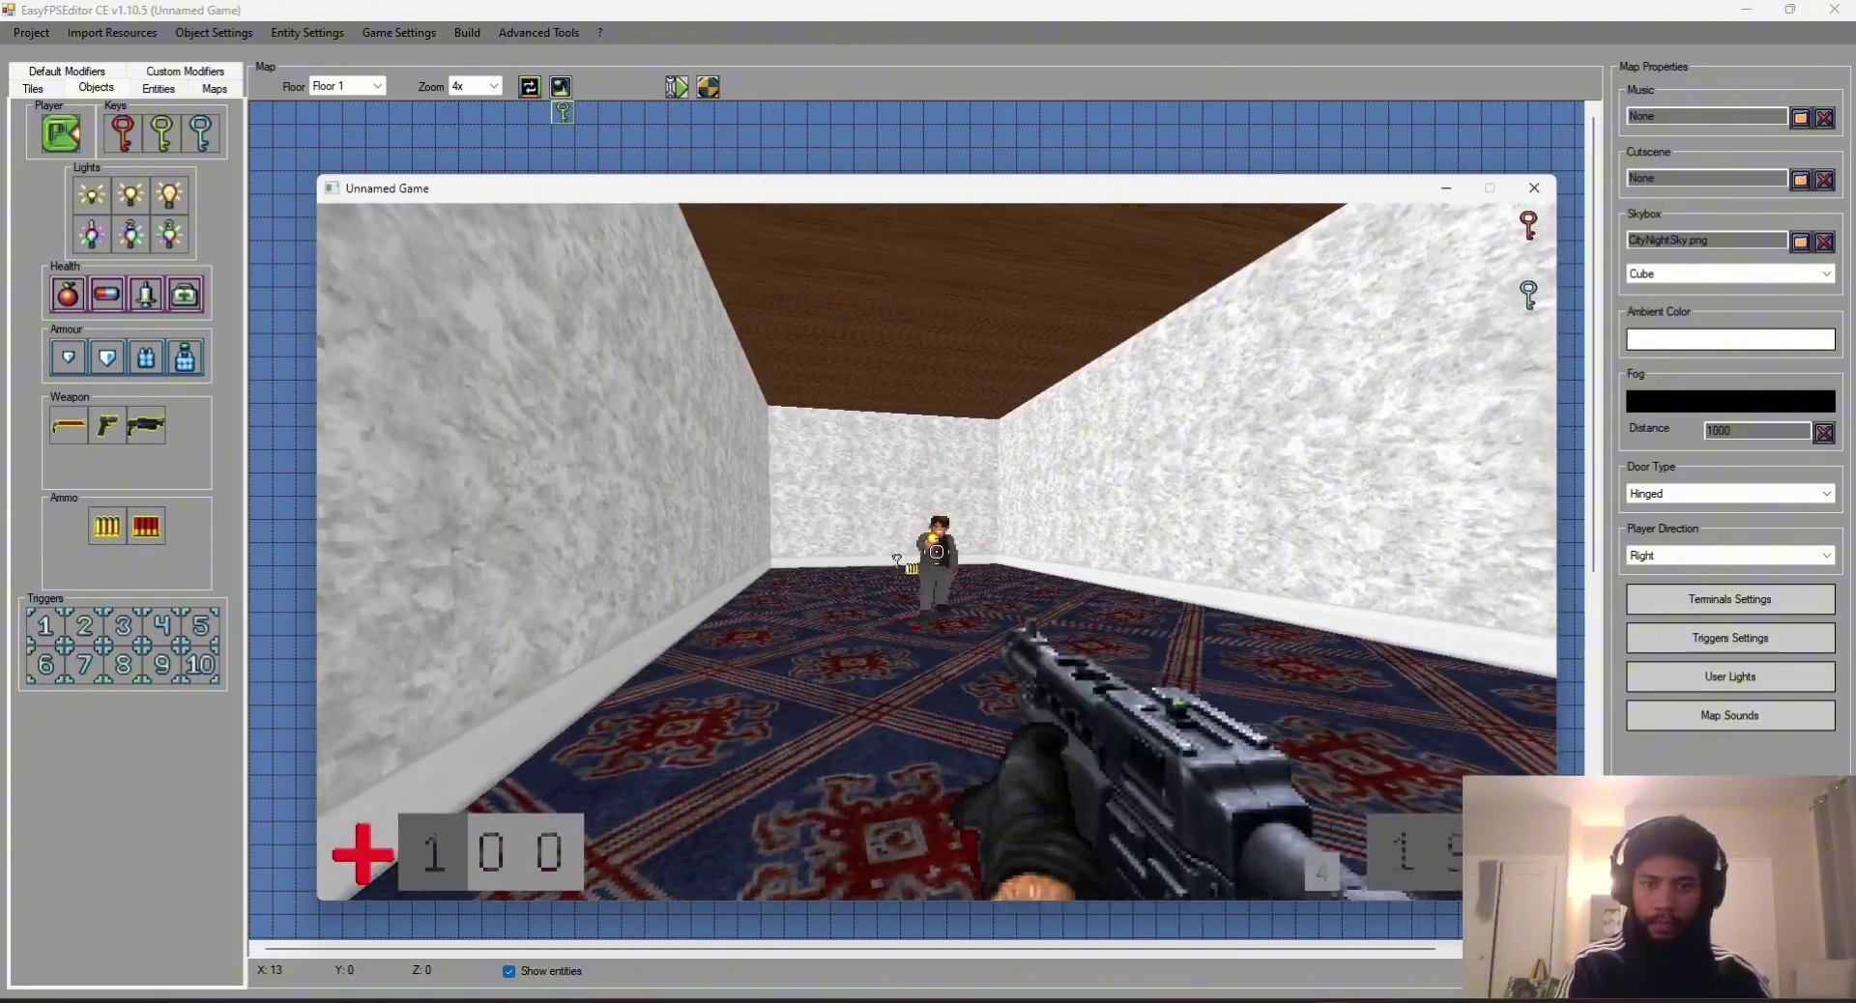
key(Up)
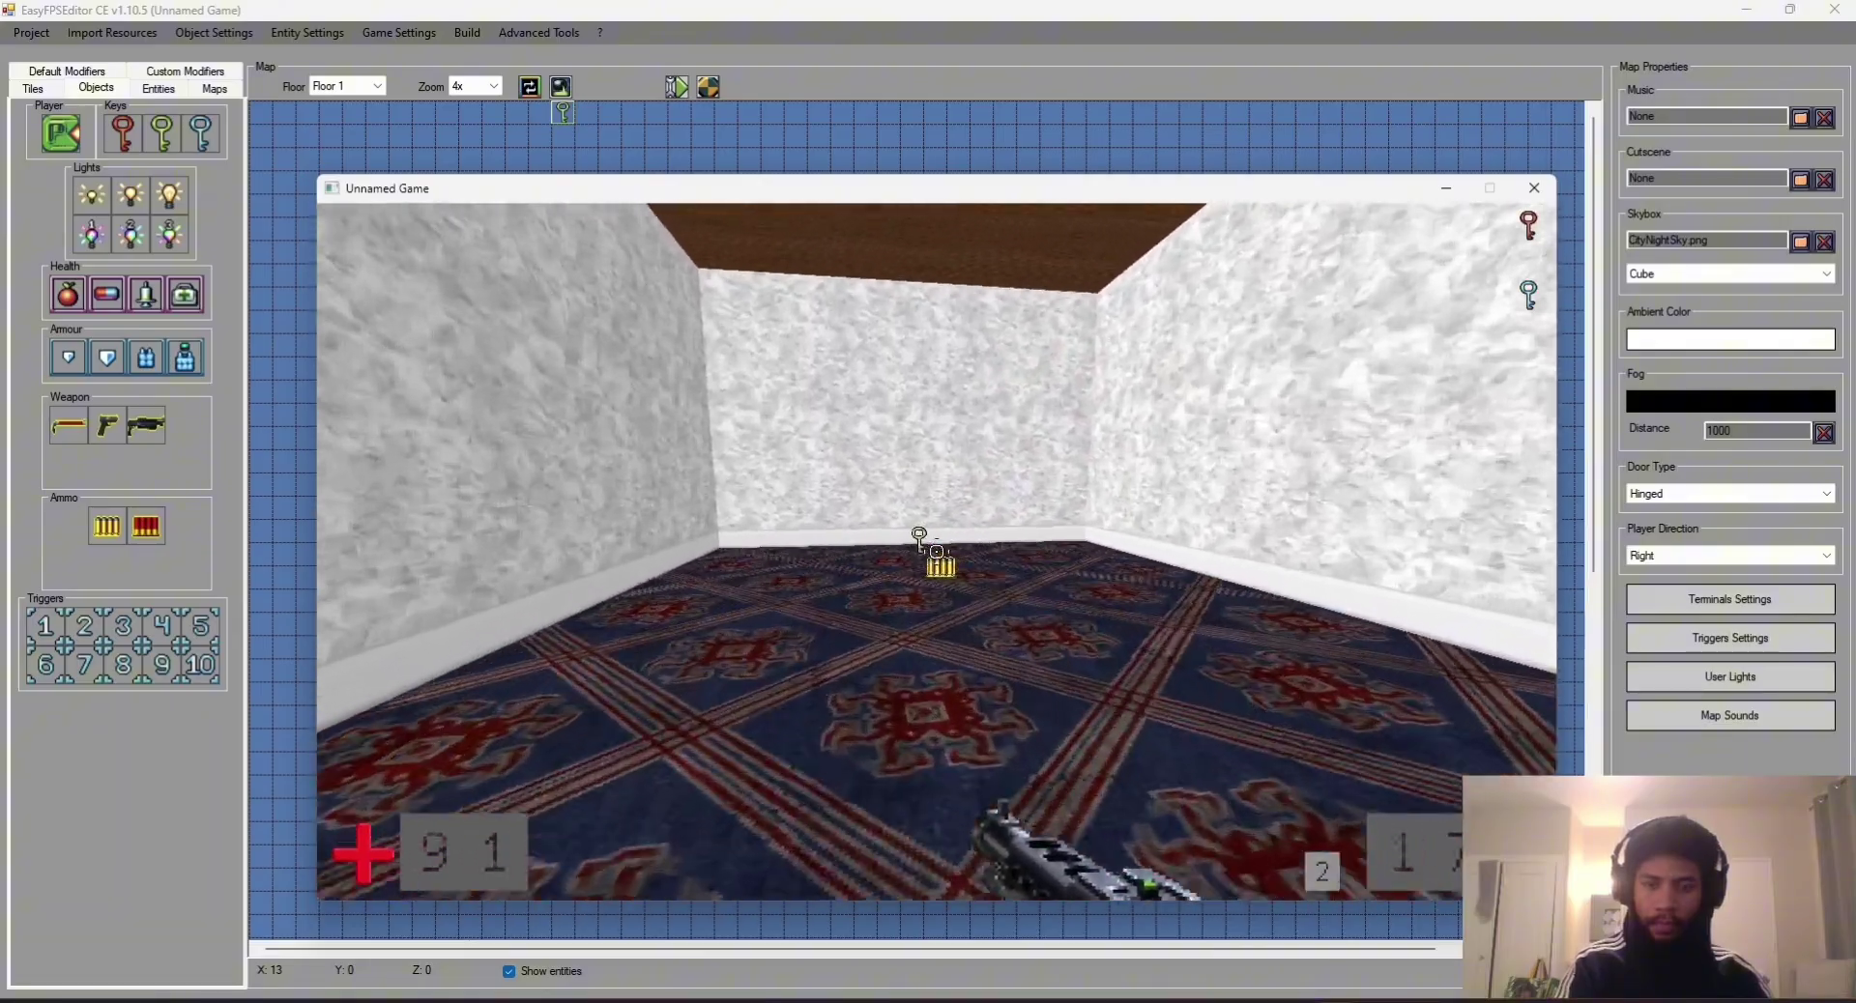
key(w)
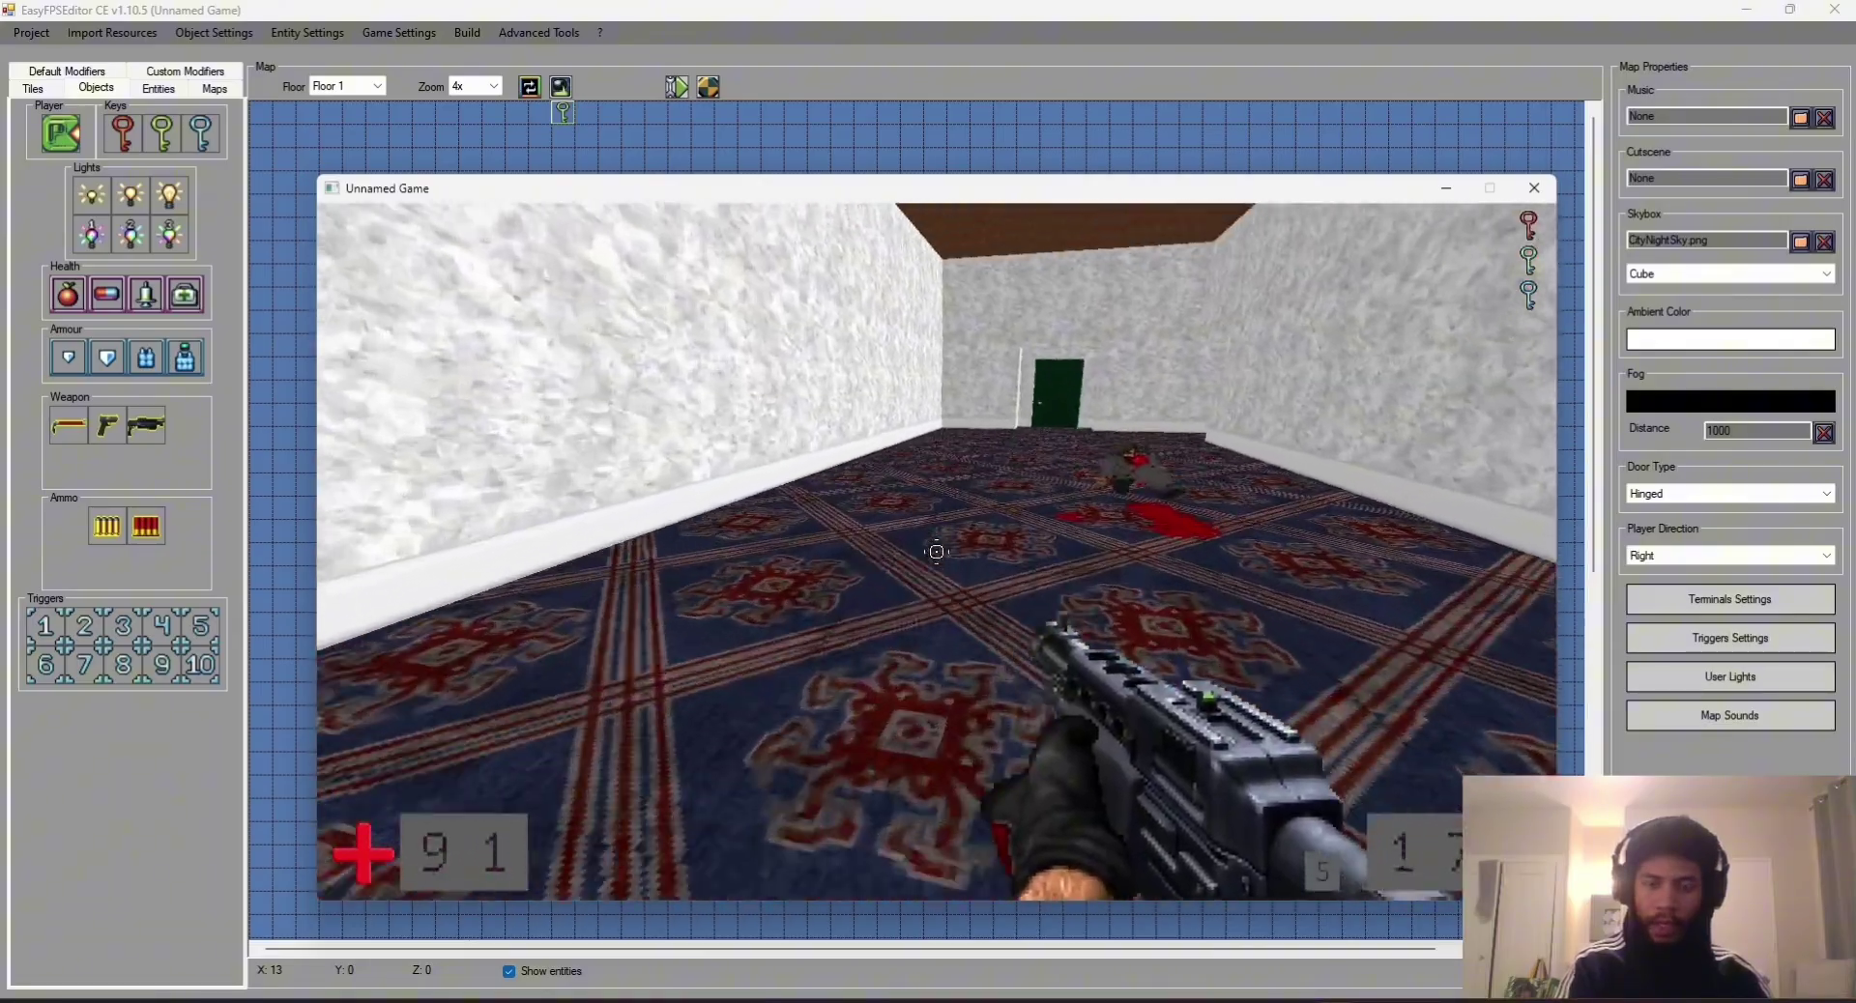
key(Up)
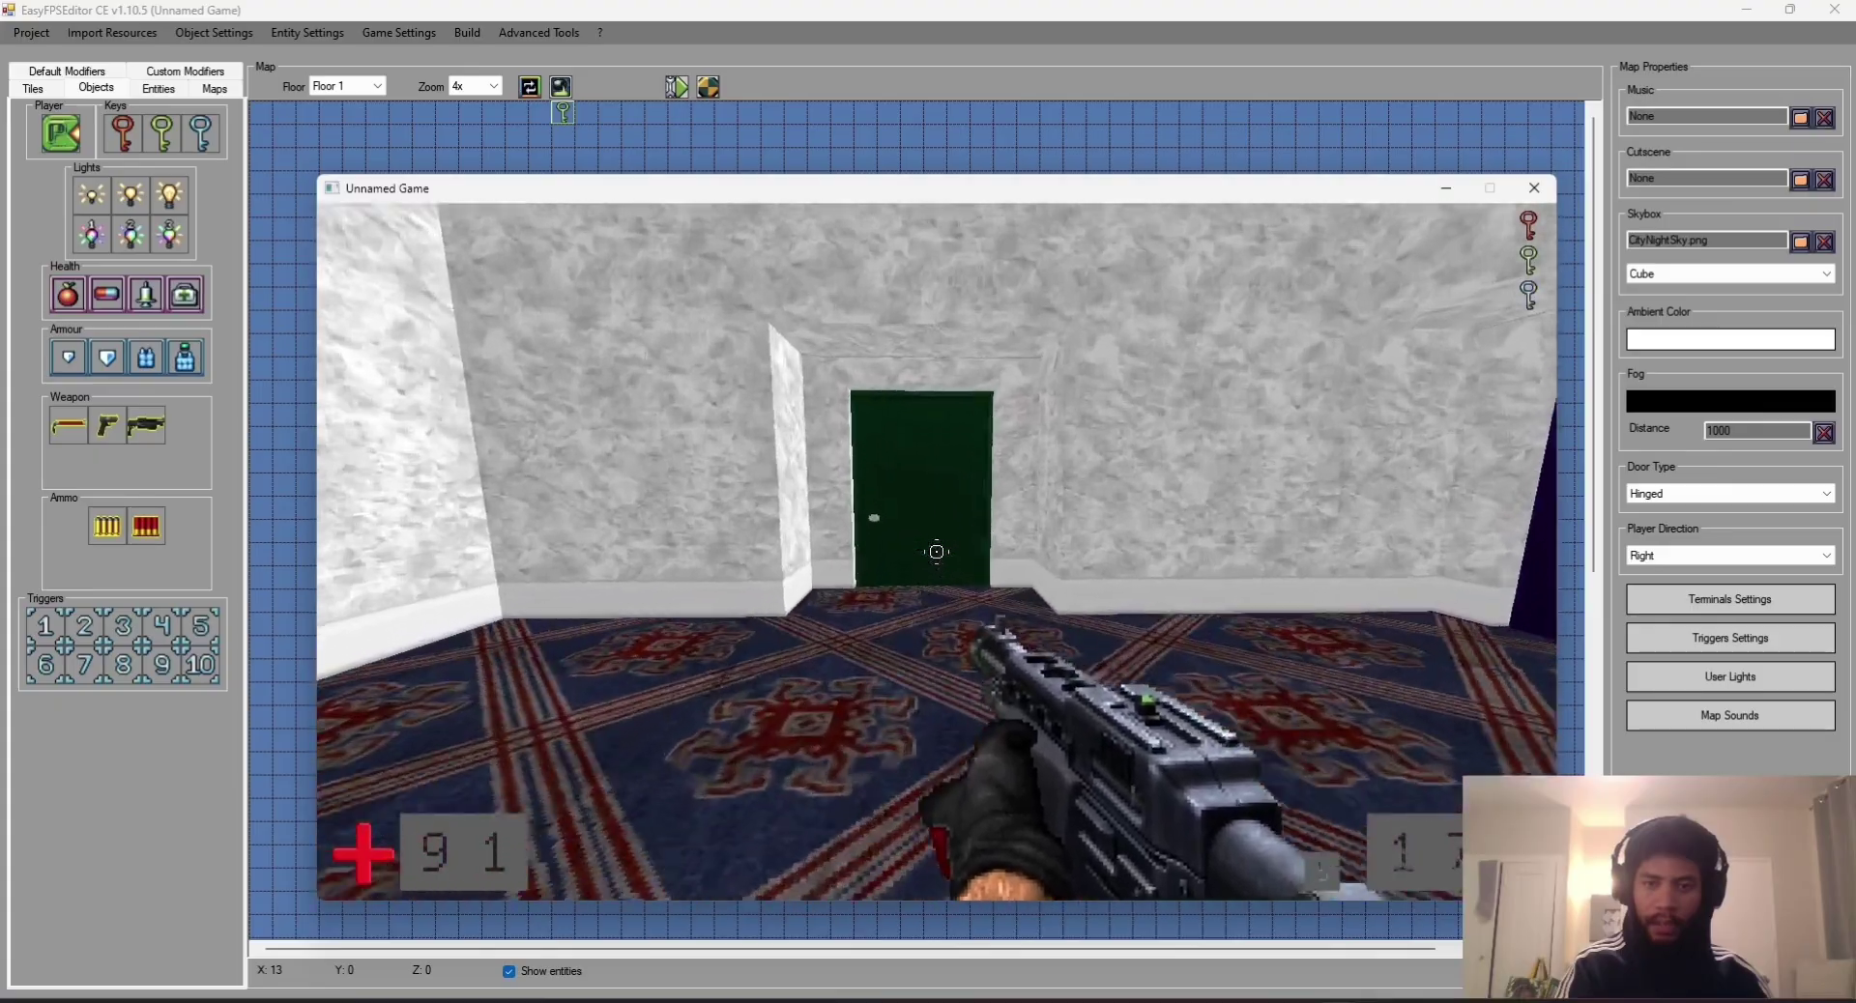
key(w)
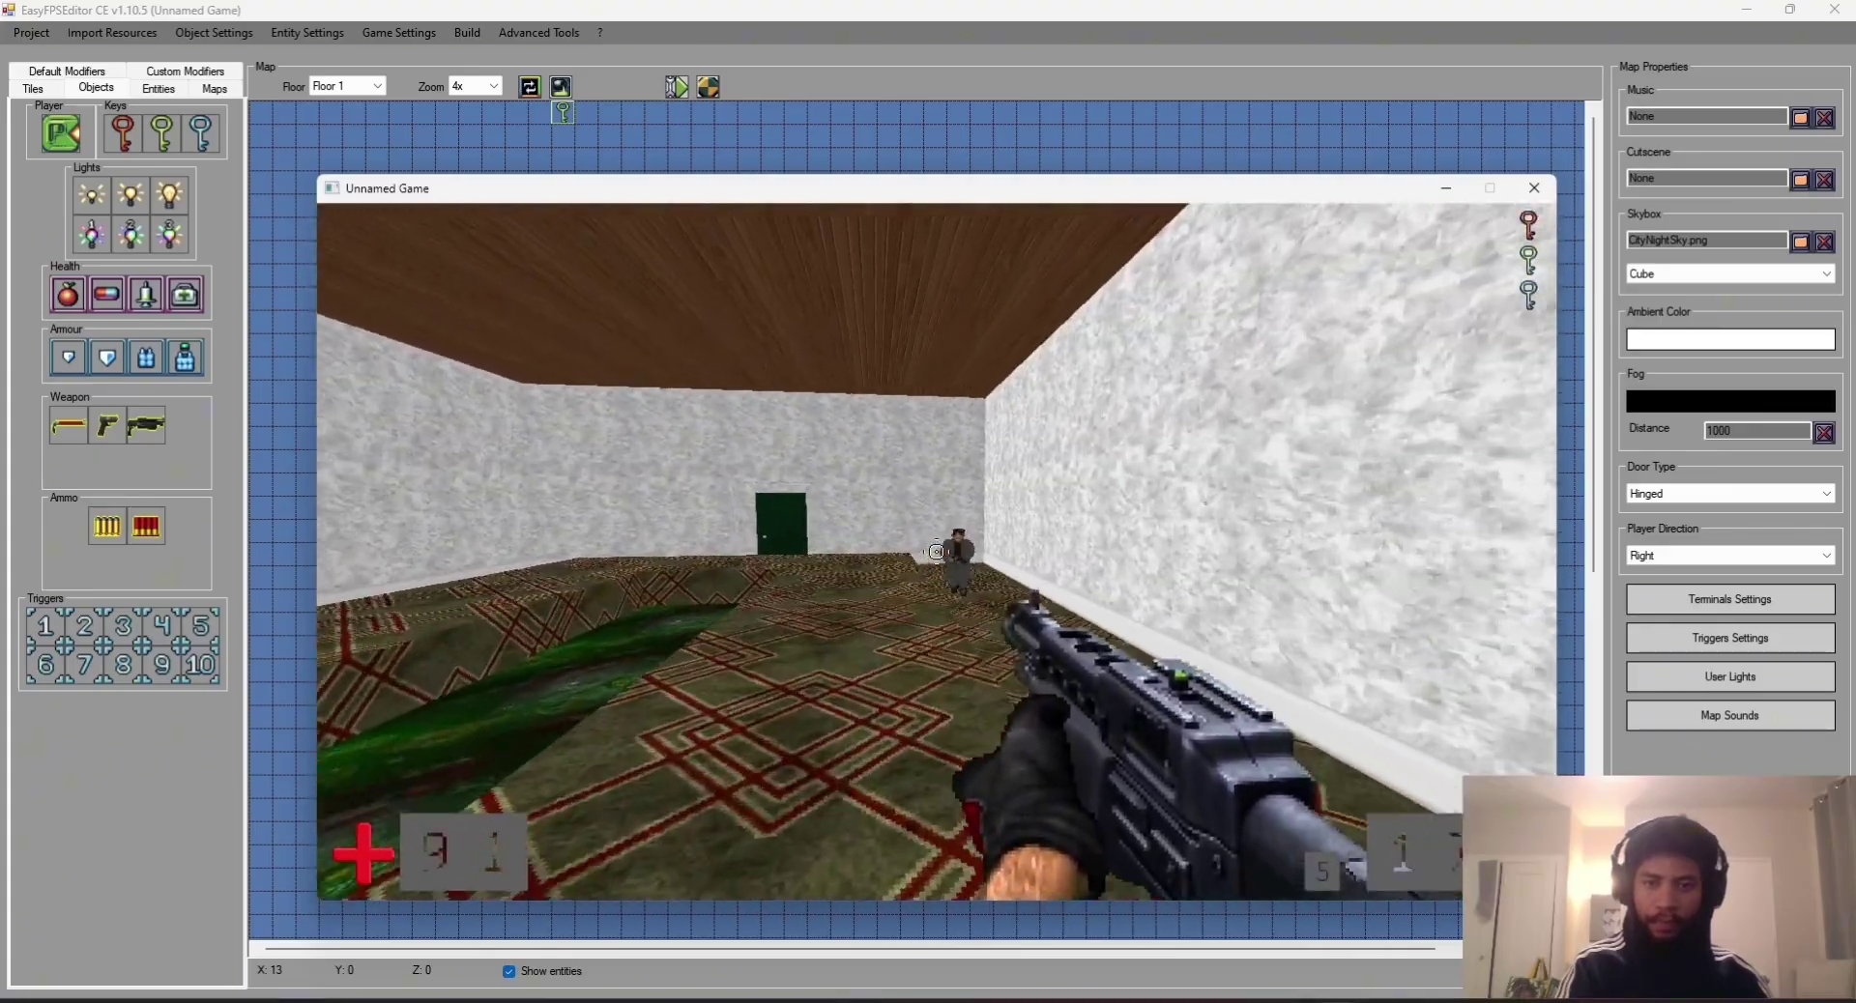
Step: Shoot the enemy, cross the slime and carpet room through the green door, then exit the test game
click(936, 552)
click(936, 552)
click(937, 552)
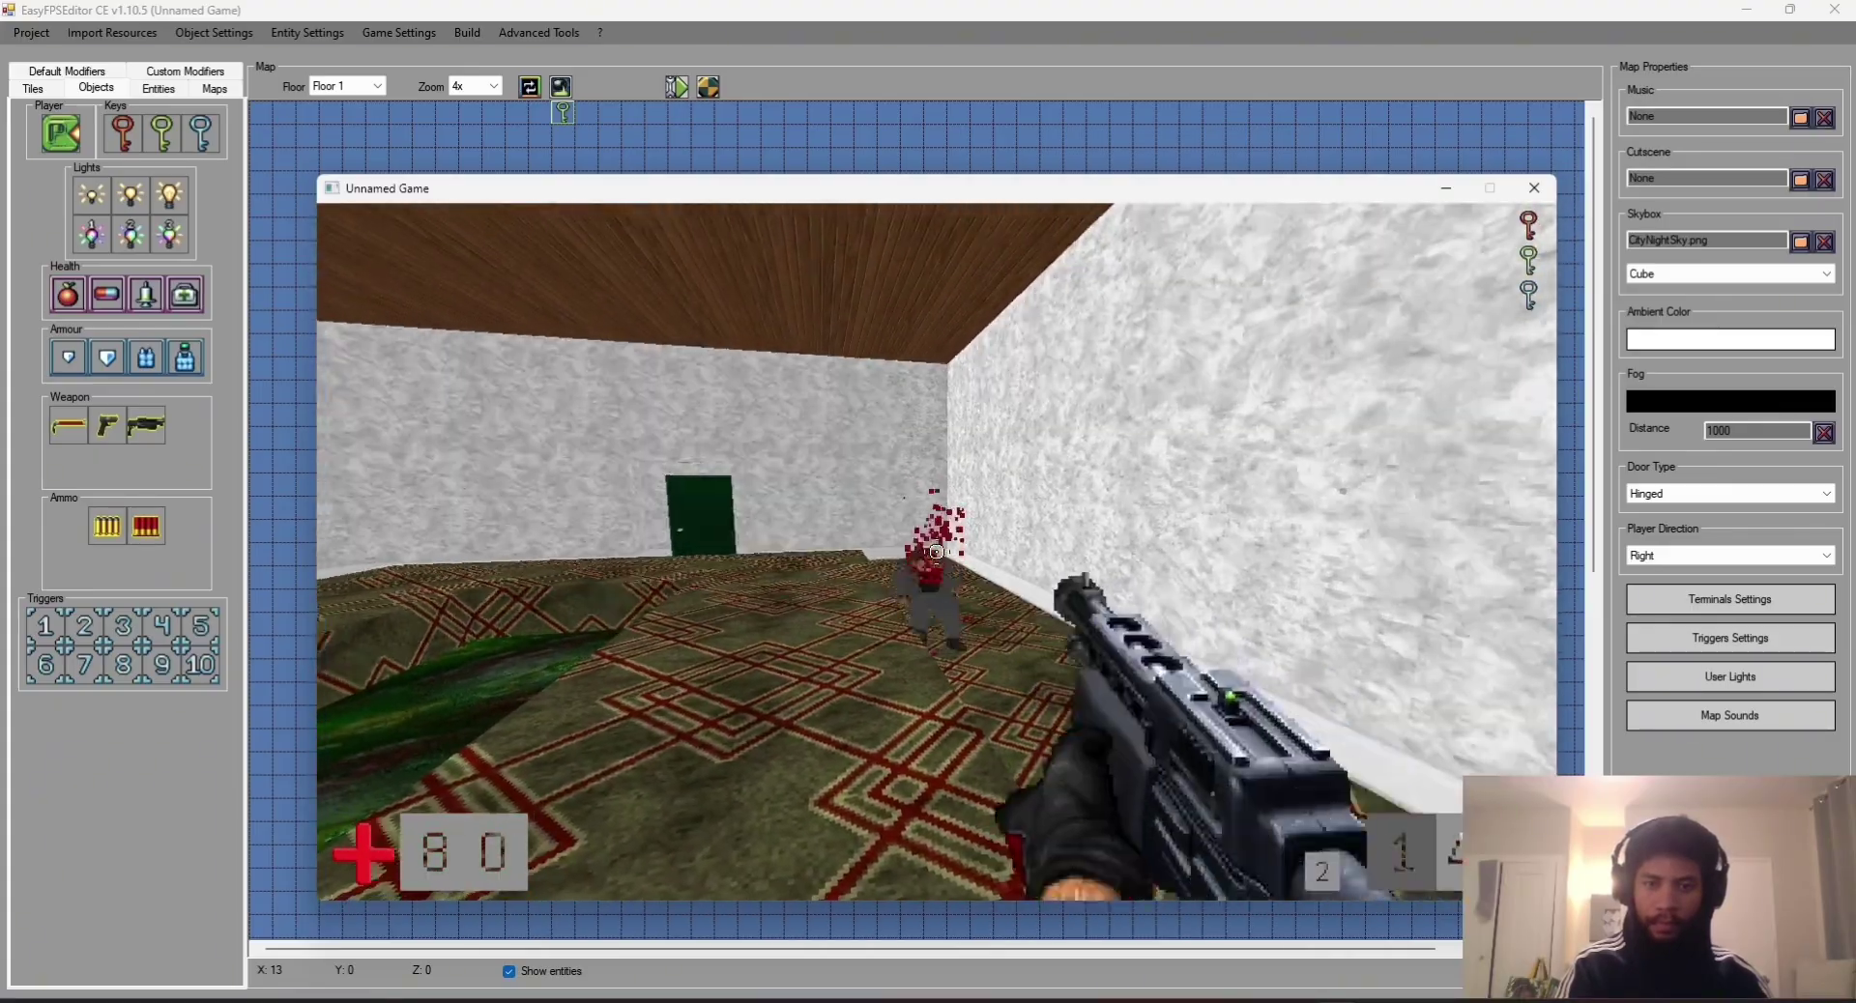
key(w)
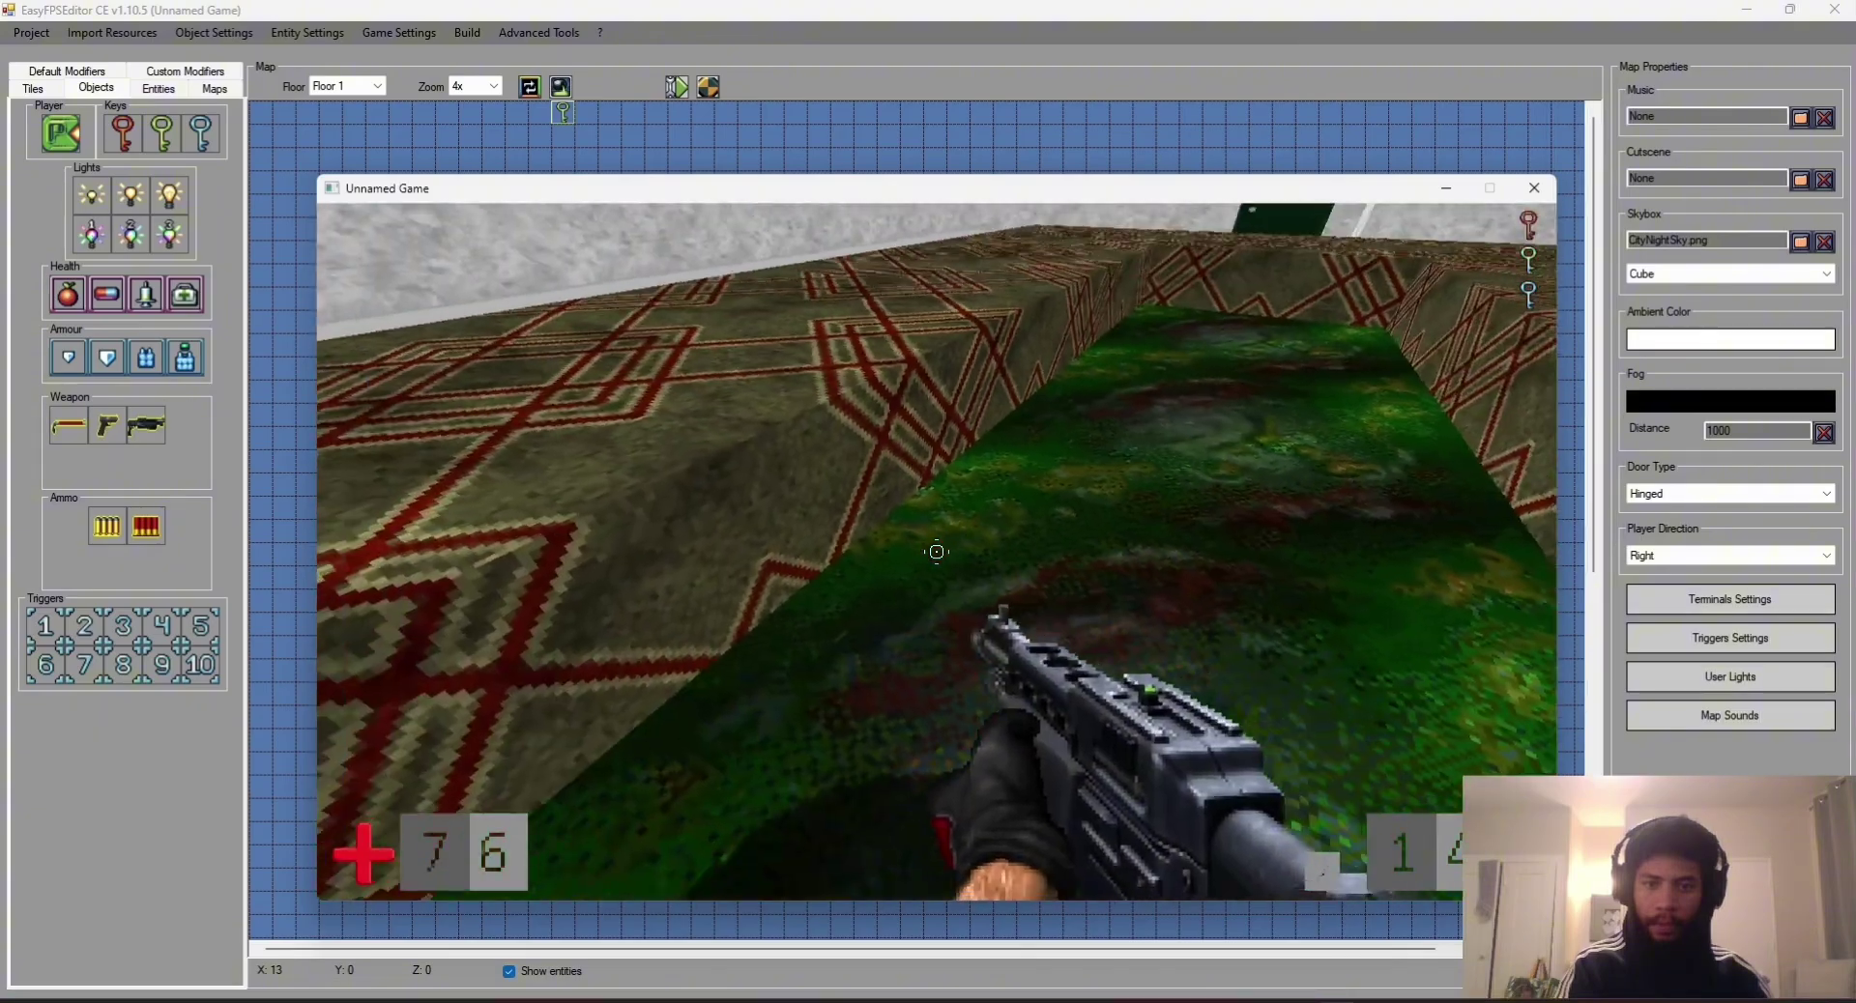
key(w)
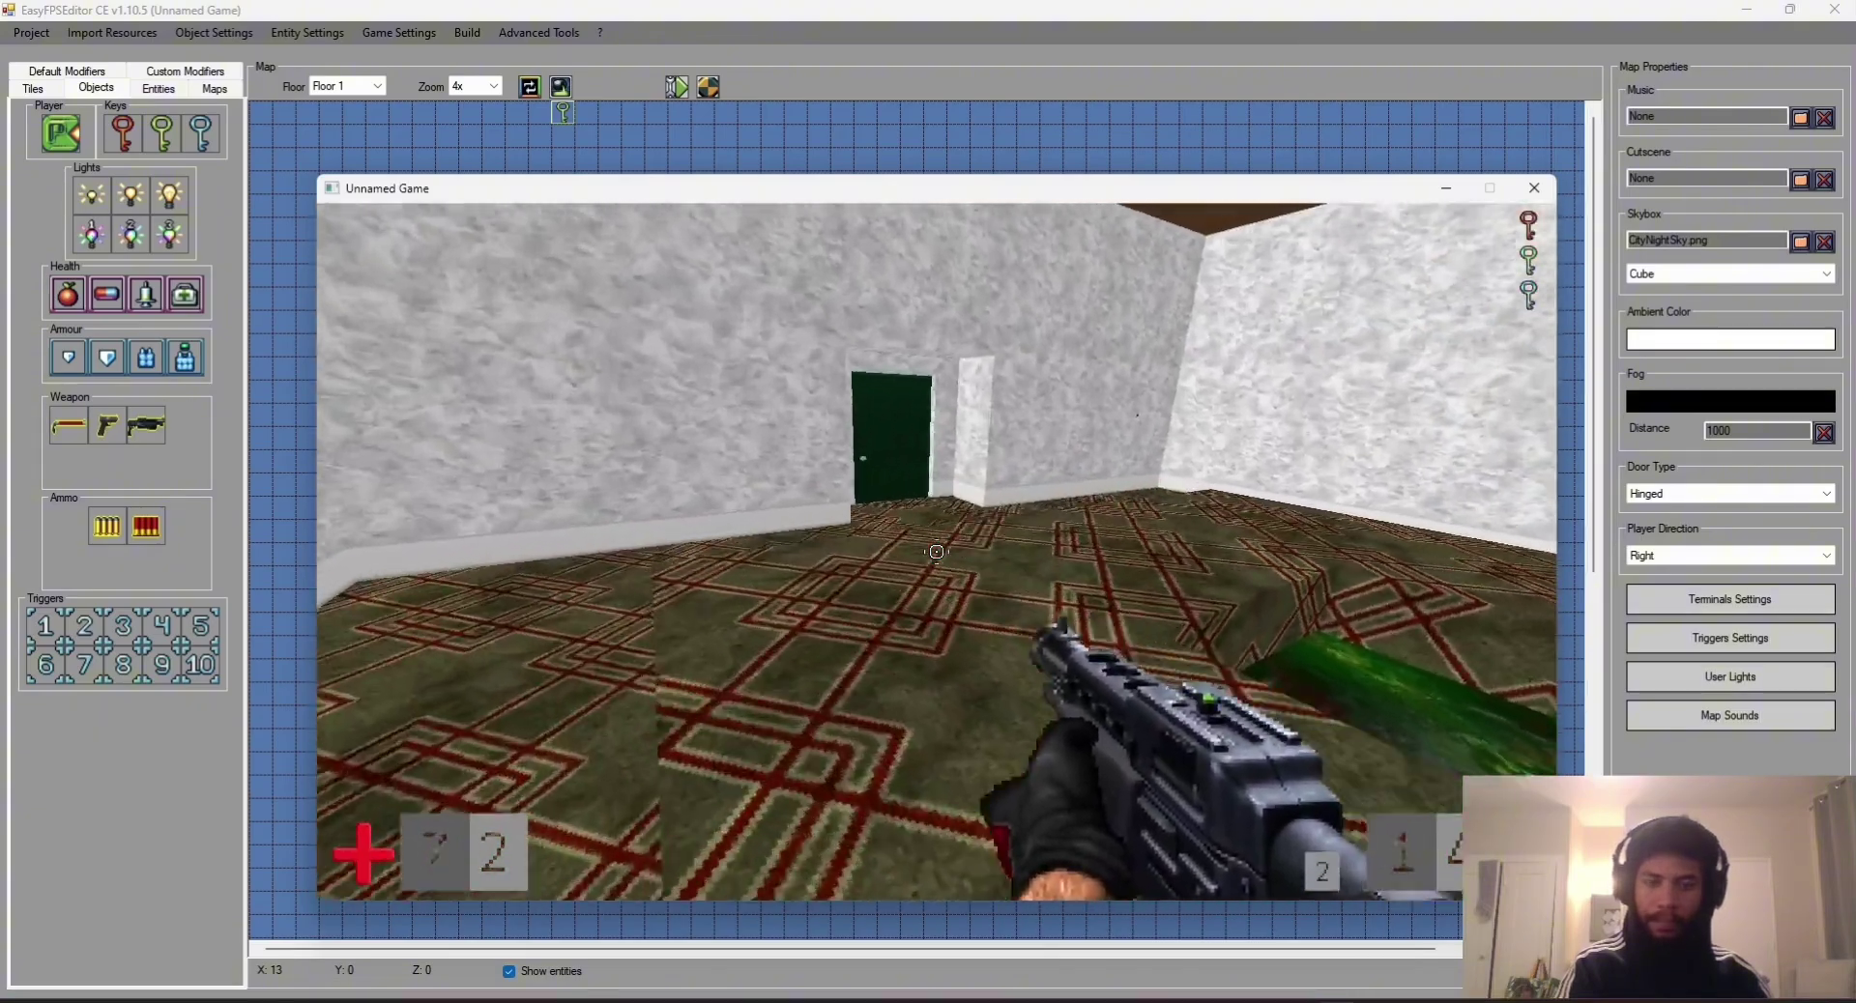
key(Up)
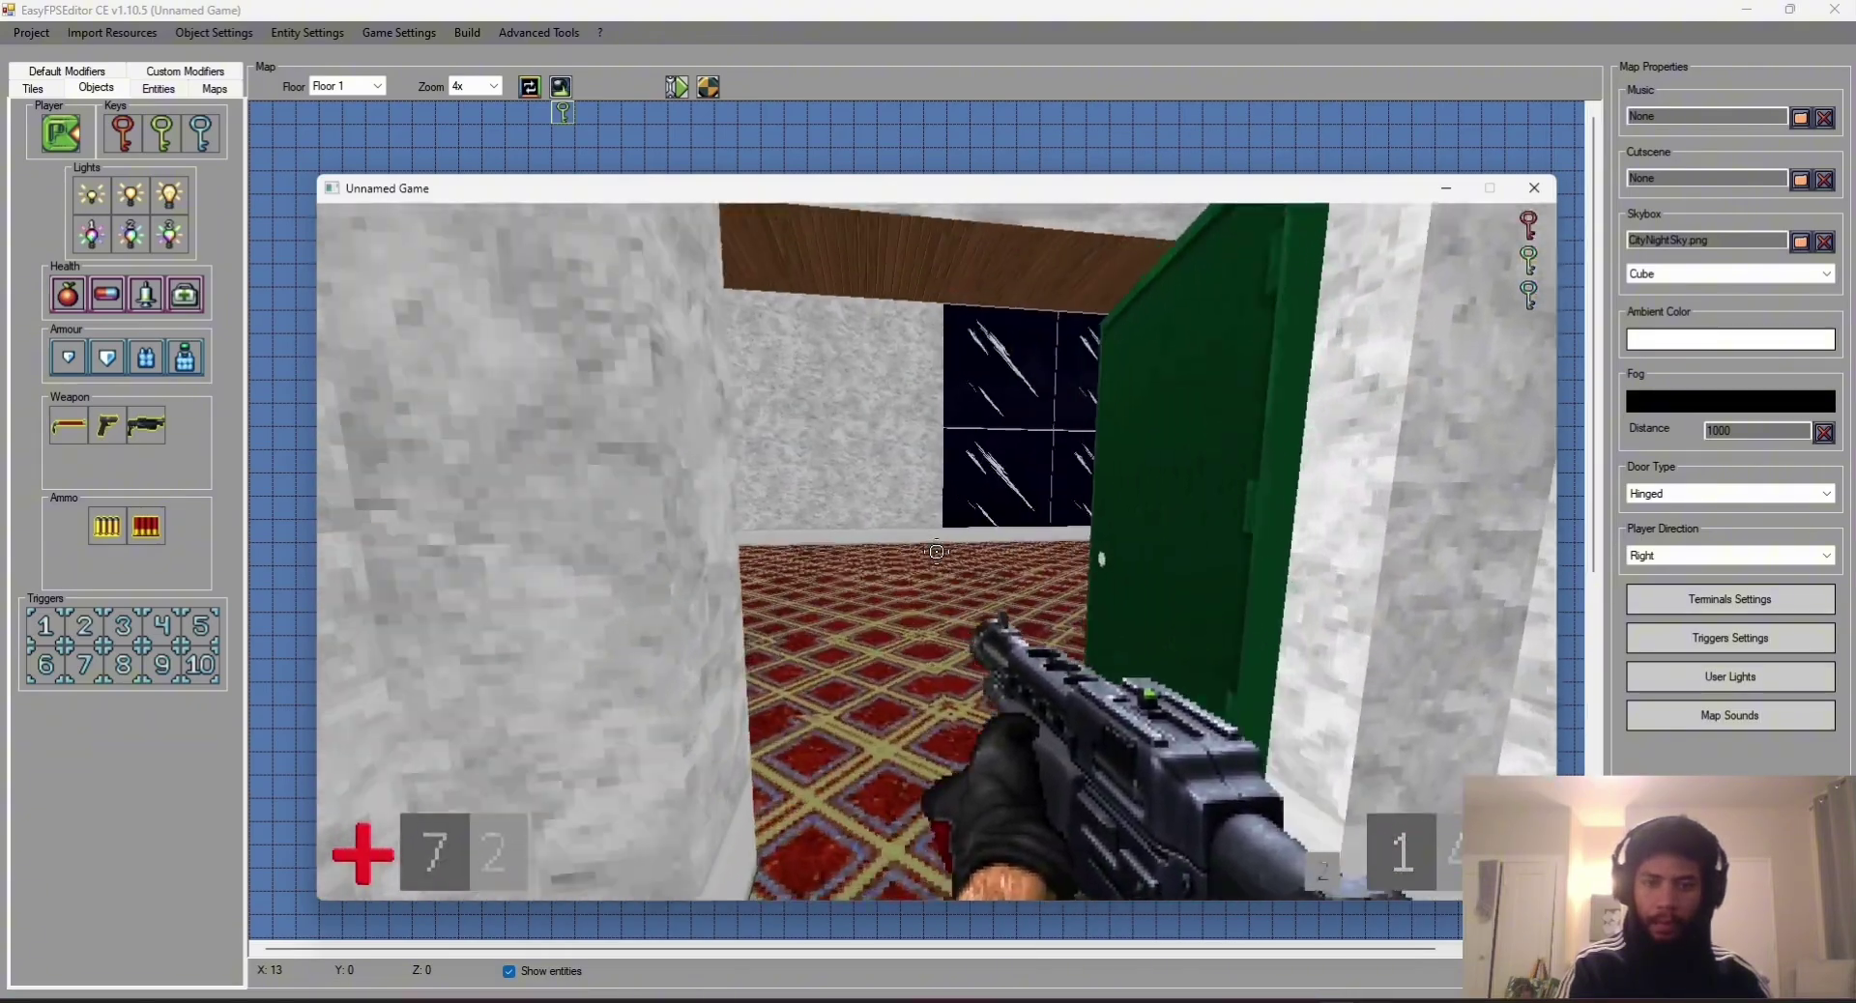
key(Escape)
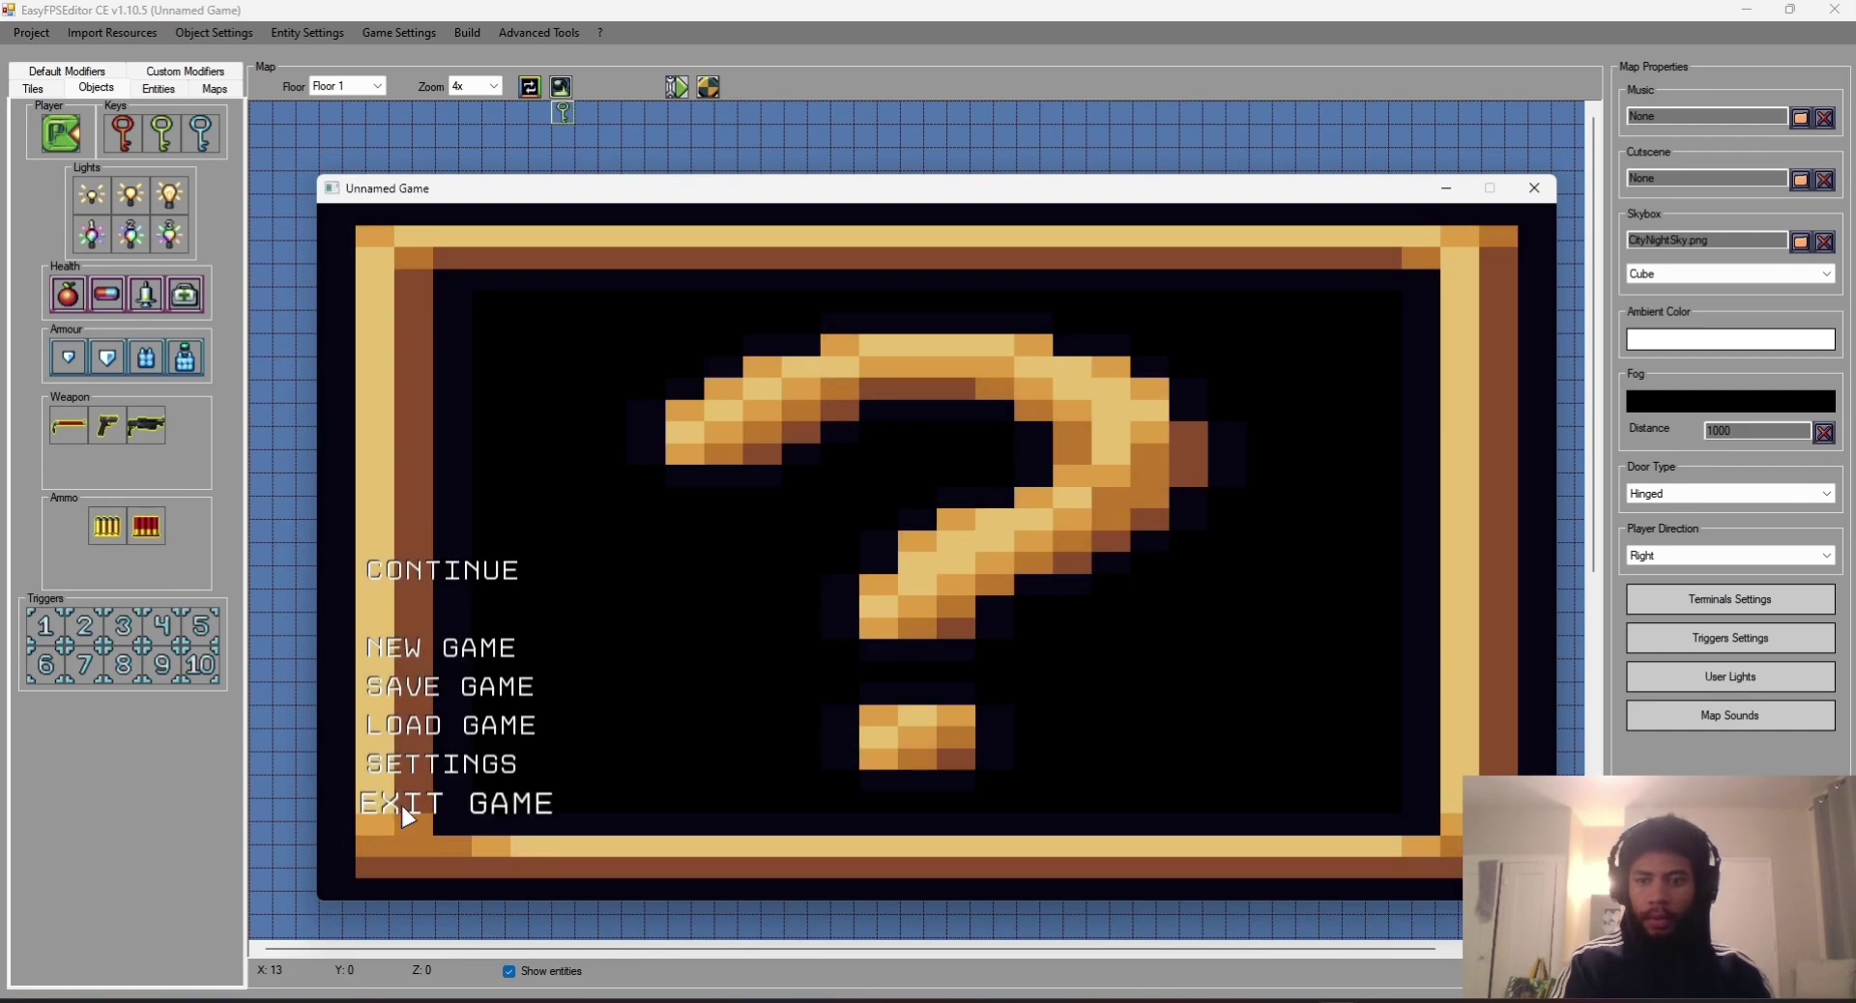
click(400, 805)
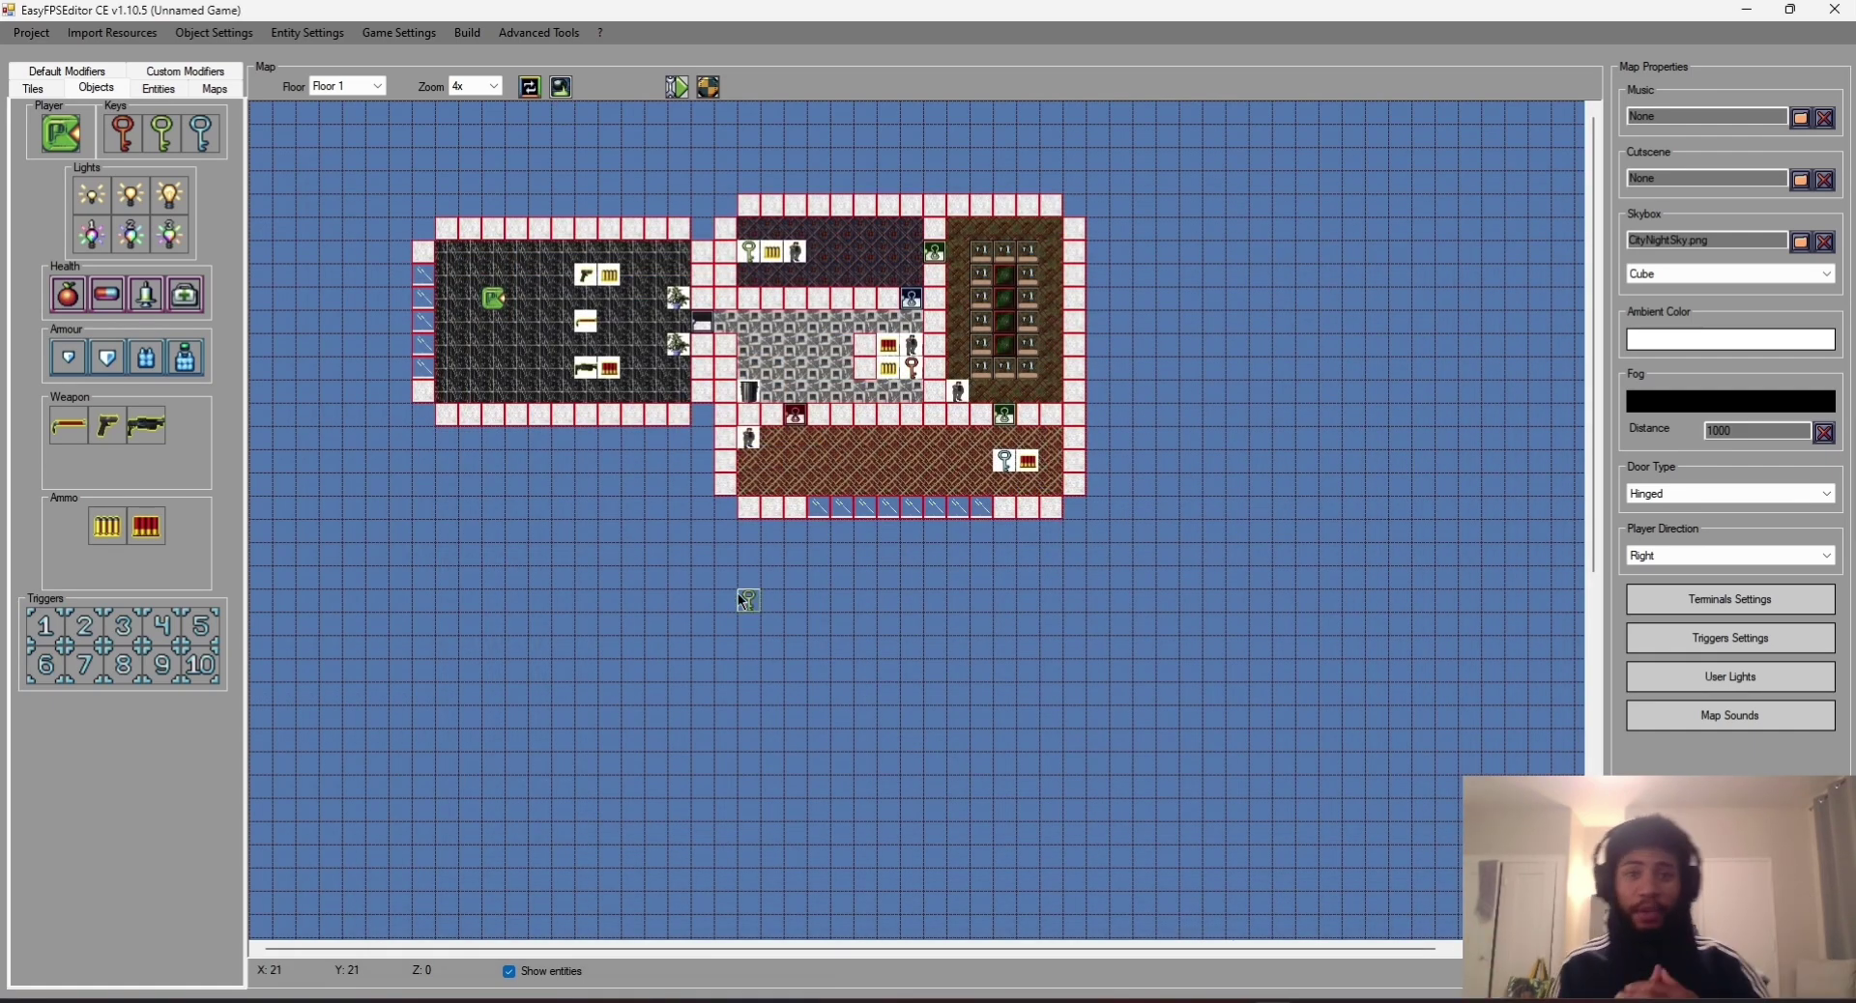